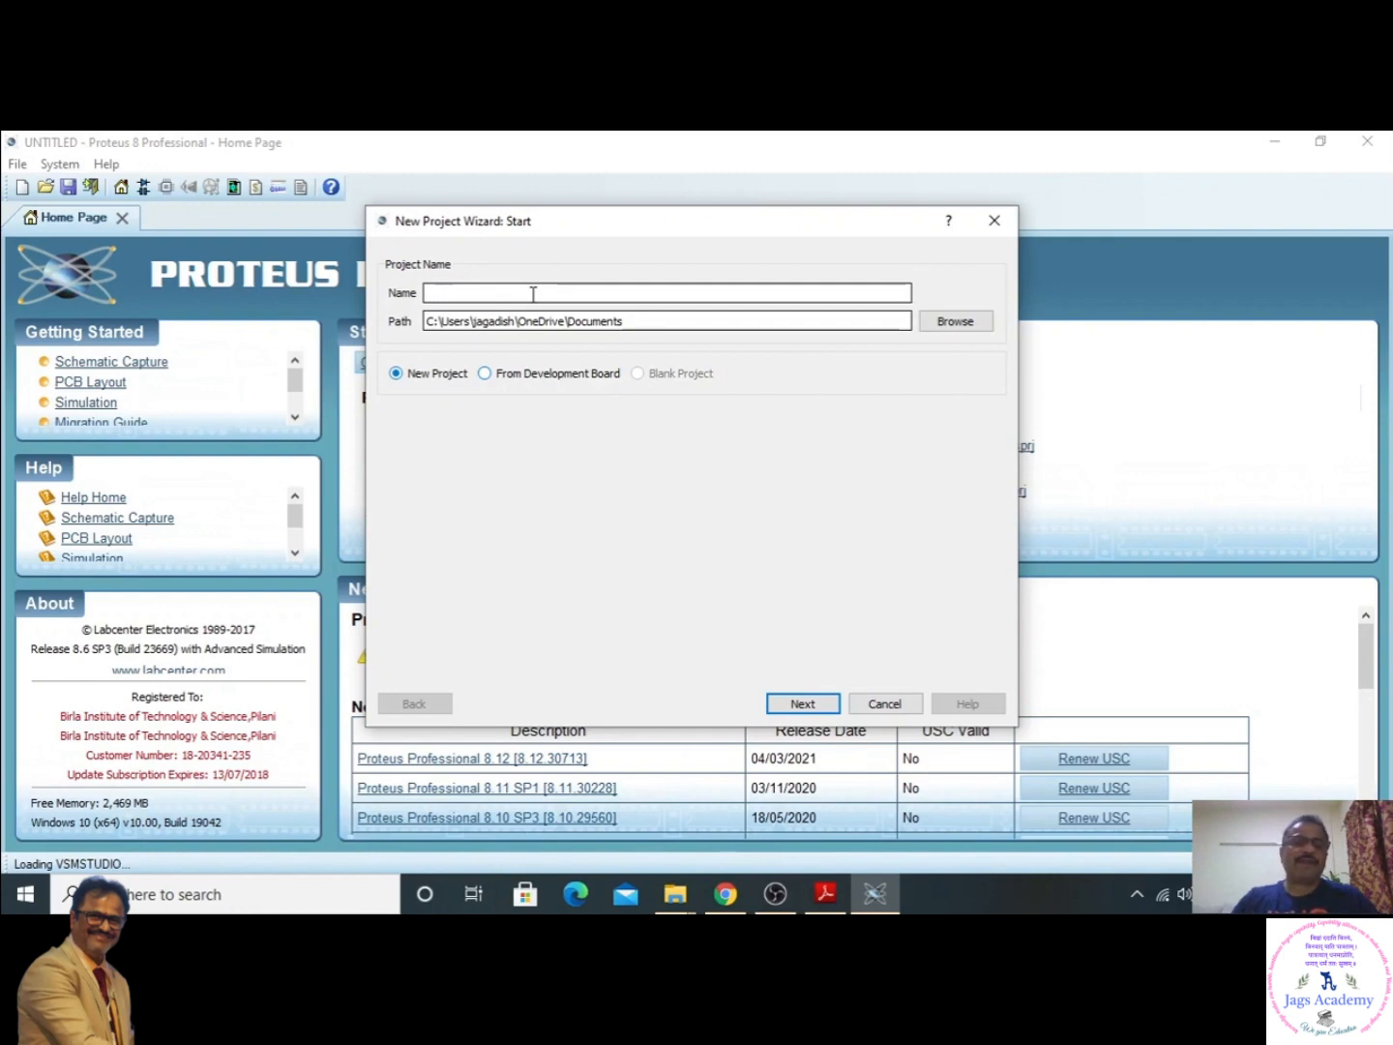
pyautogui.click(631, 321)
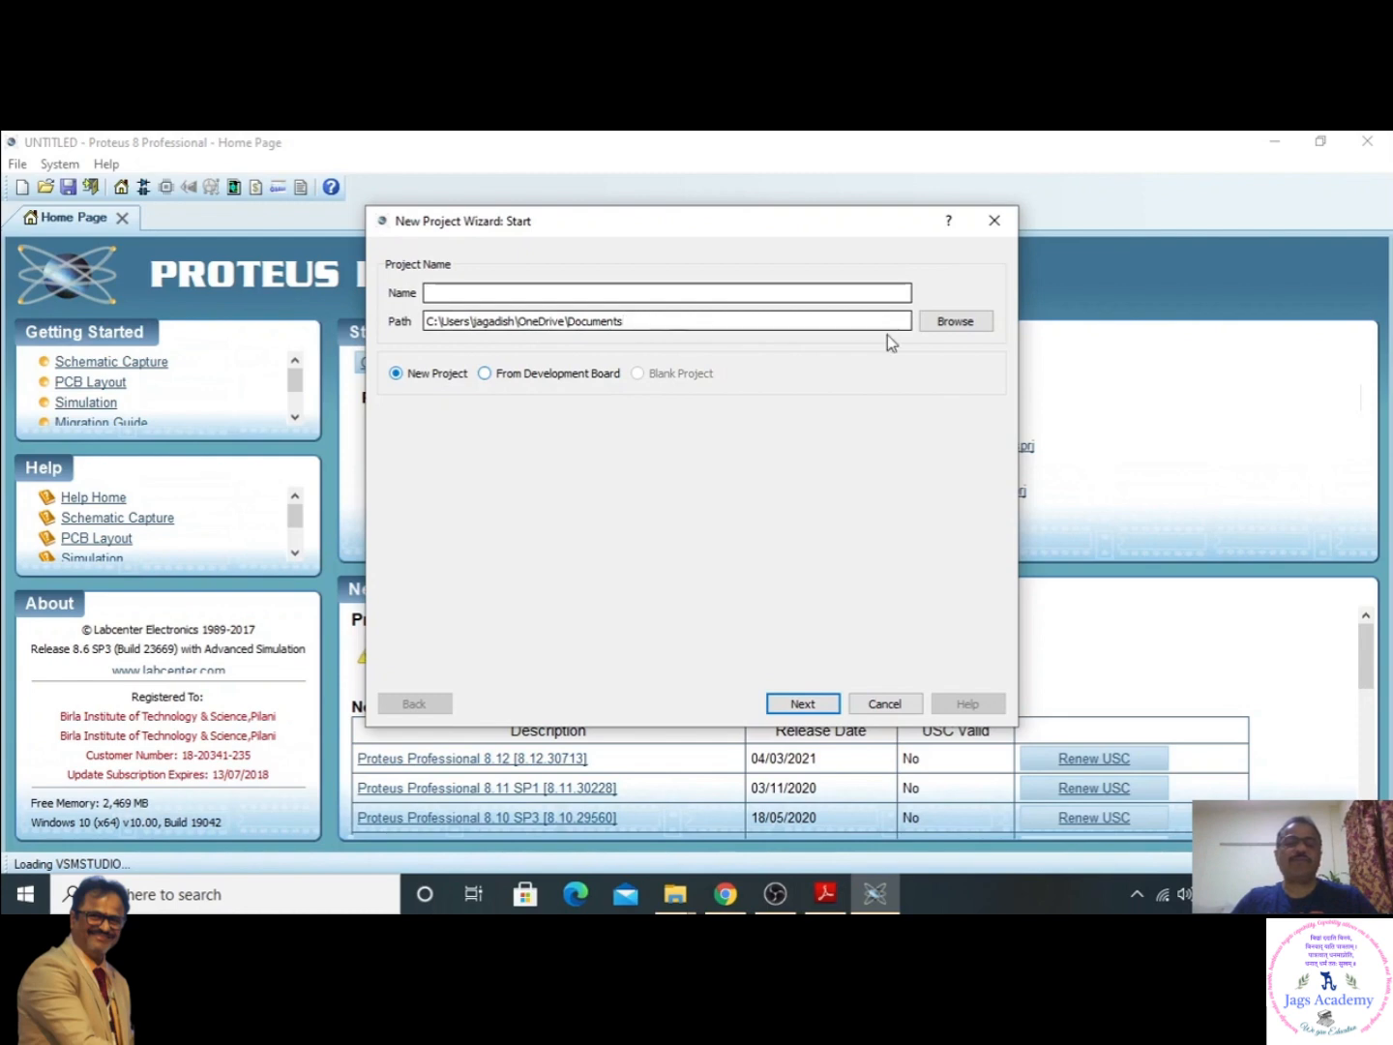
pyautogui.click(942, 332)
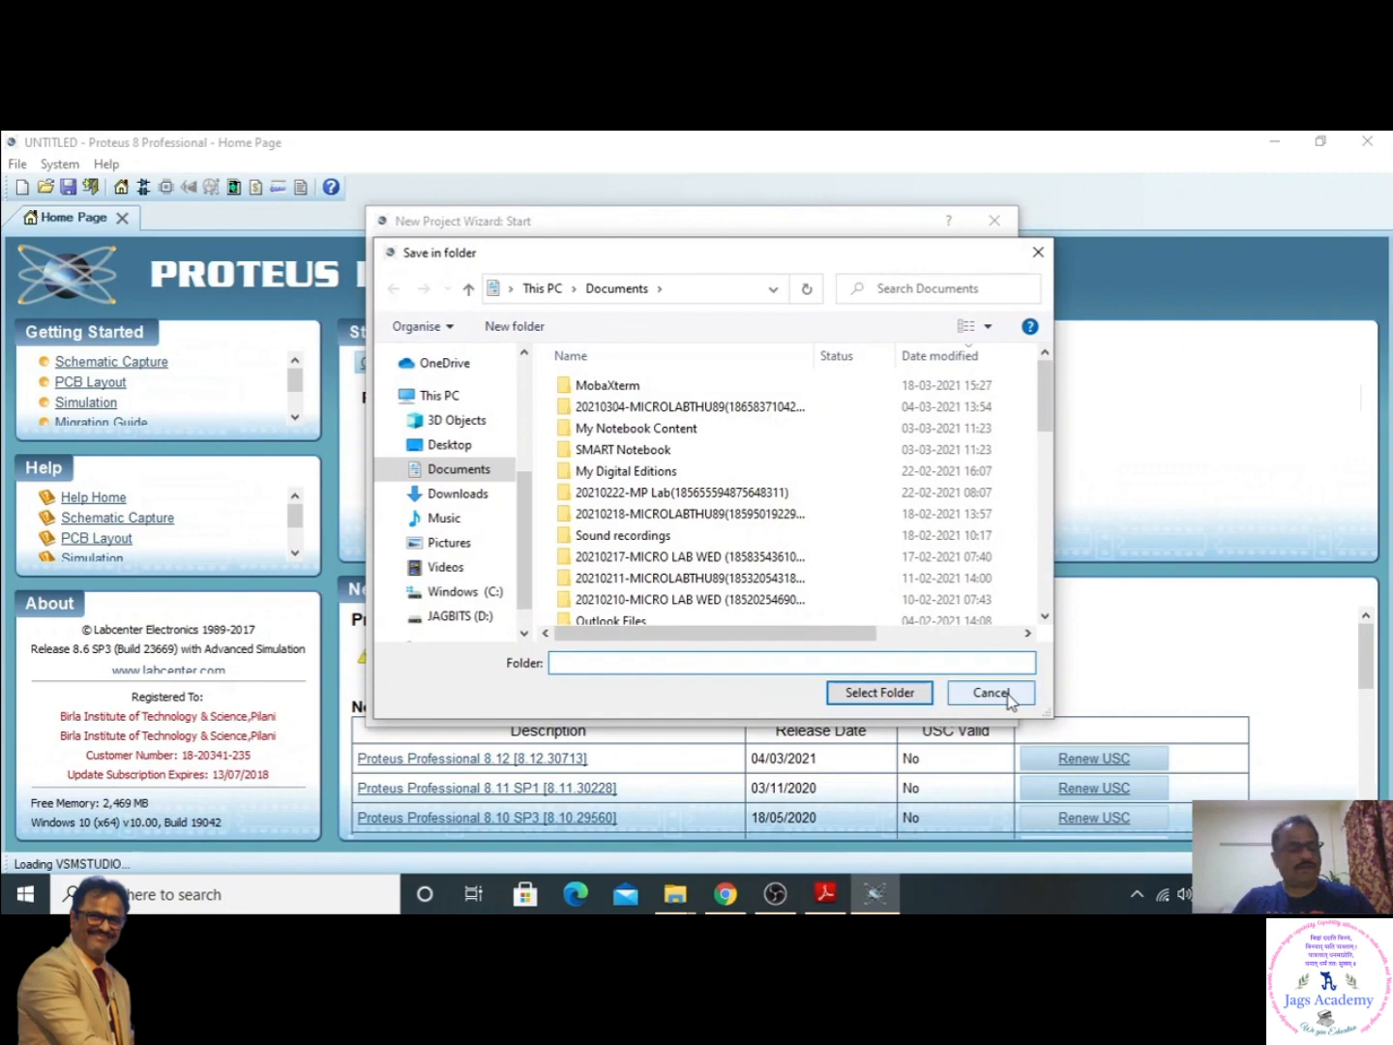
pyautogui.click(1013, 693)
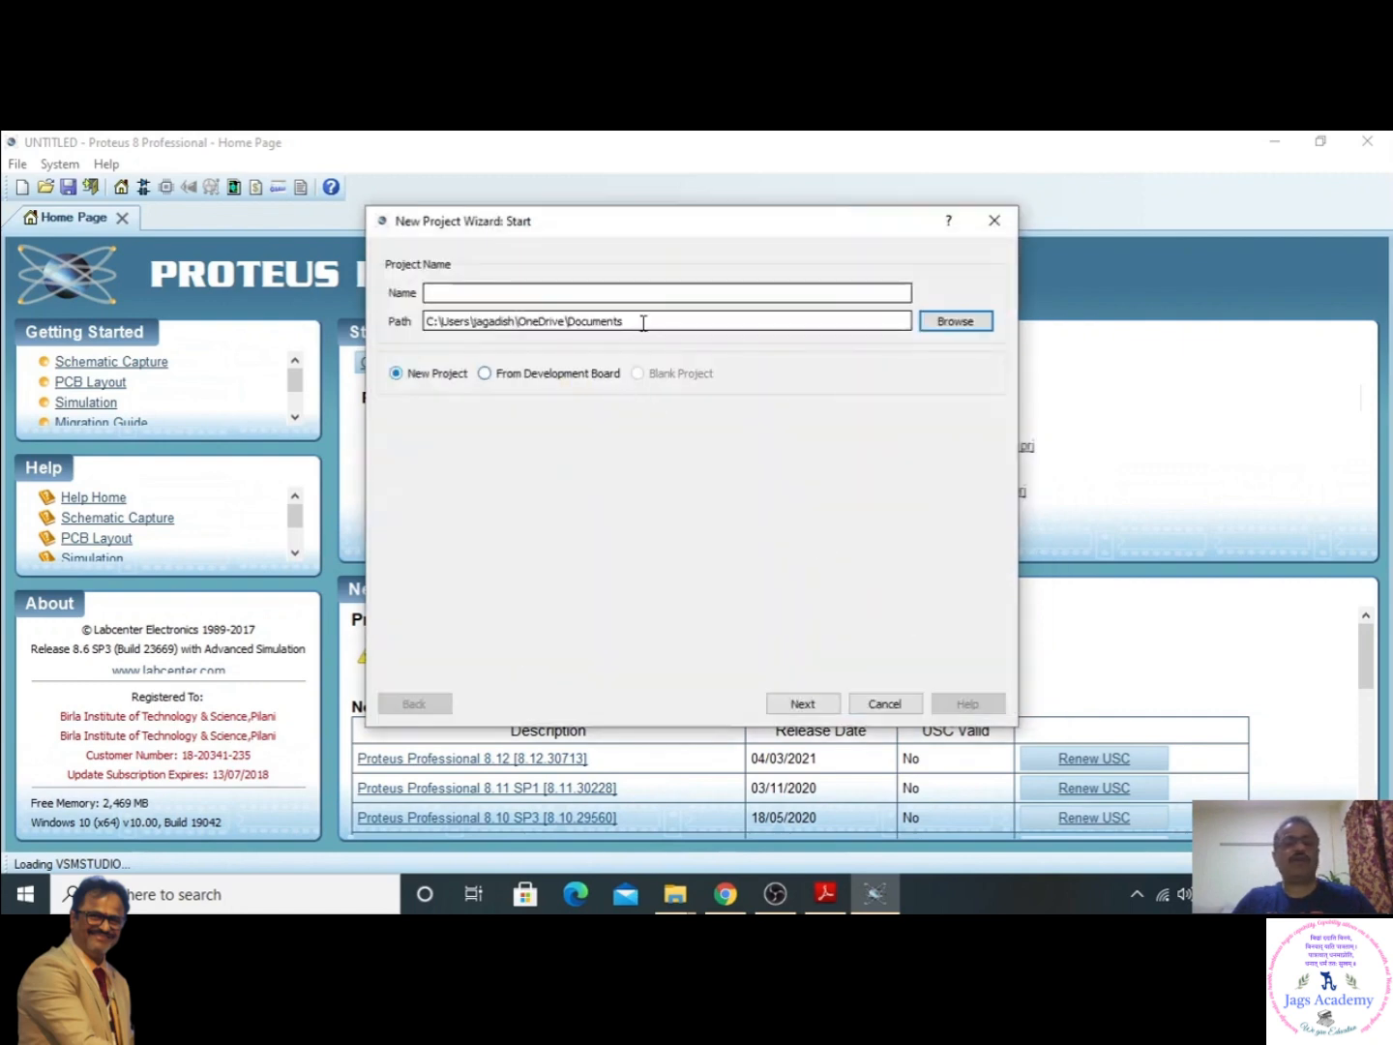
# - Name the new project myLED and create its schematic from the DEFAULT template
pyautogui.click(504, 293)
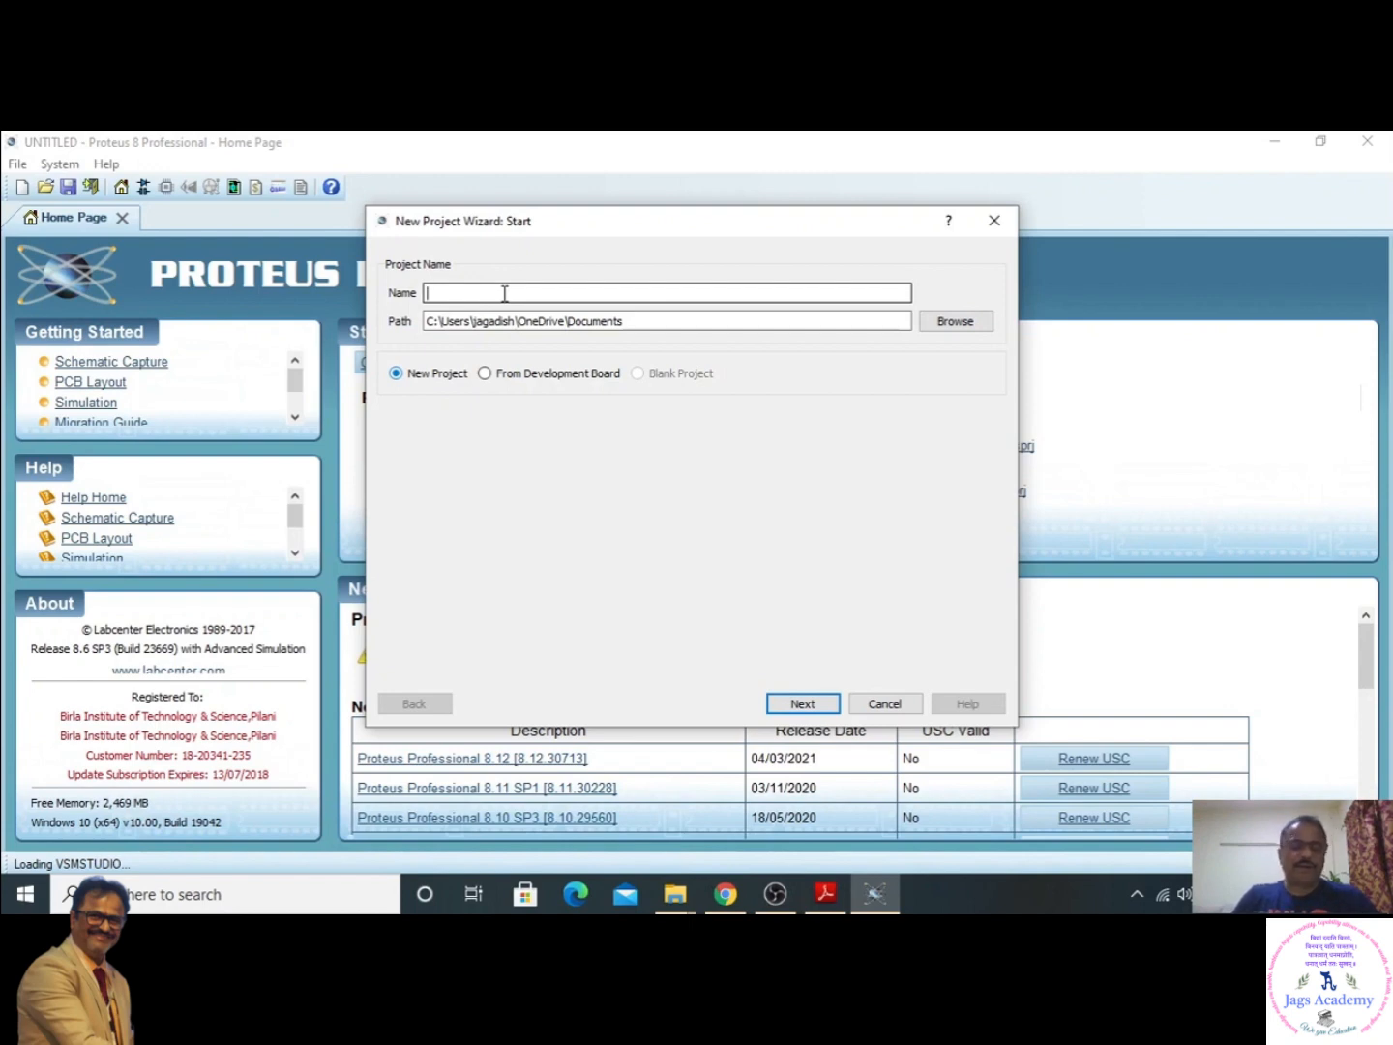
pyautogui.write('my')
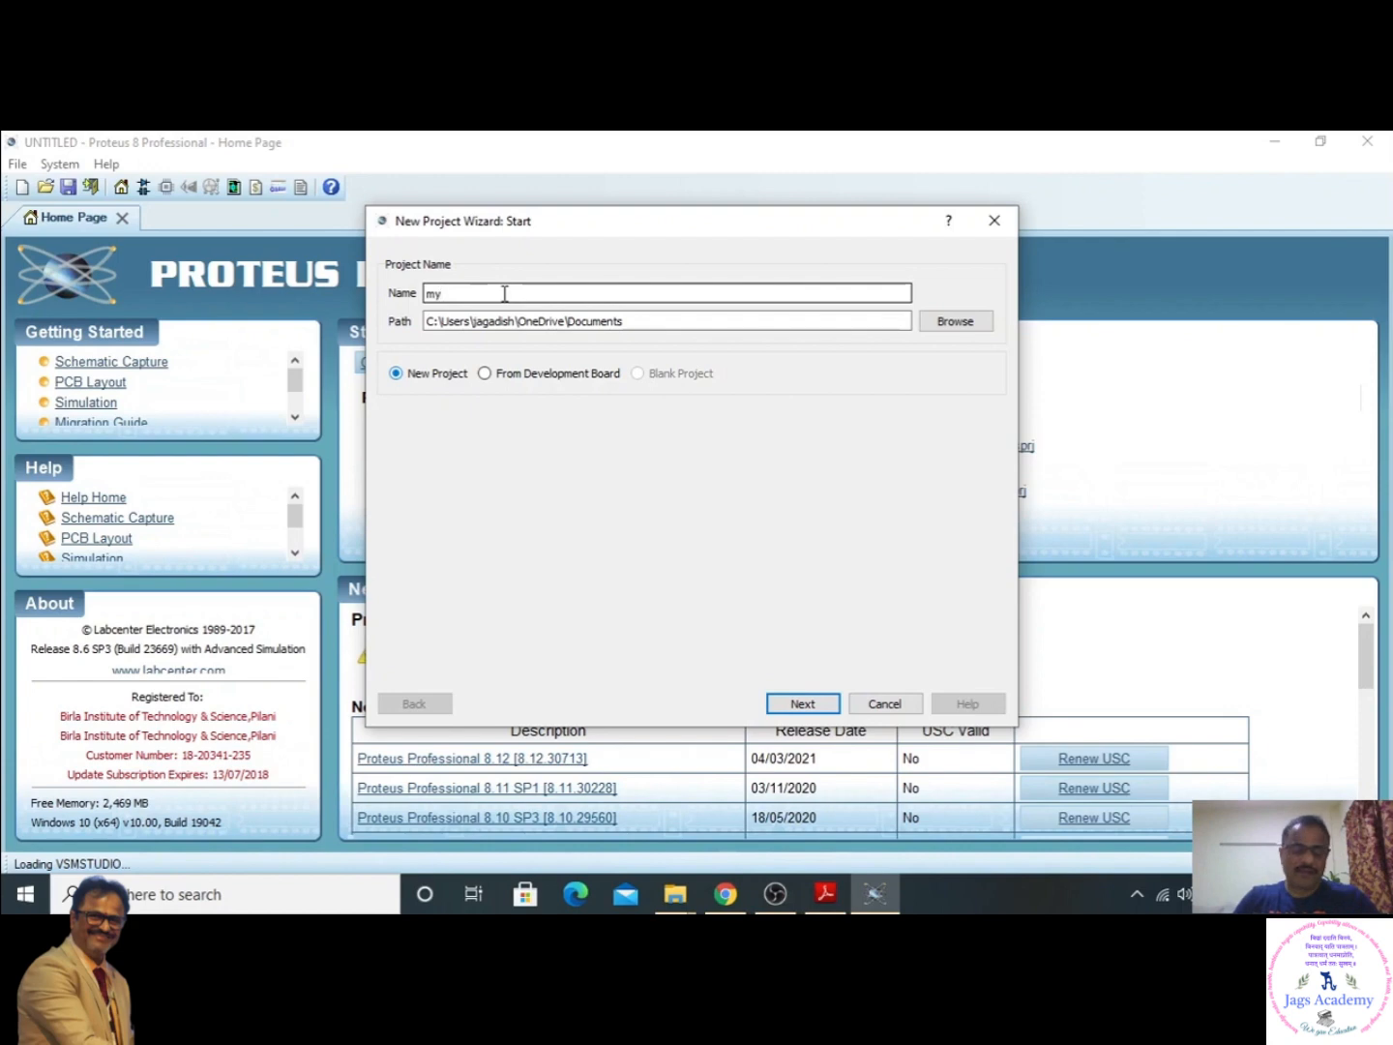
pyautogui.write('LED')
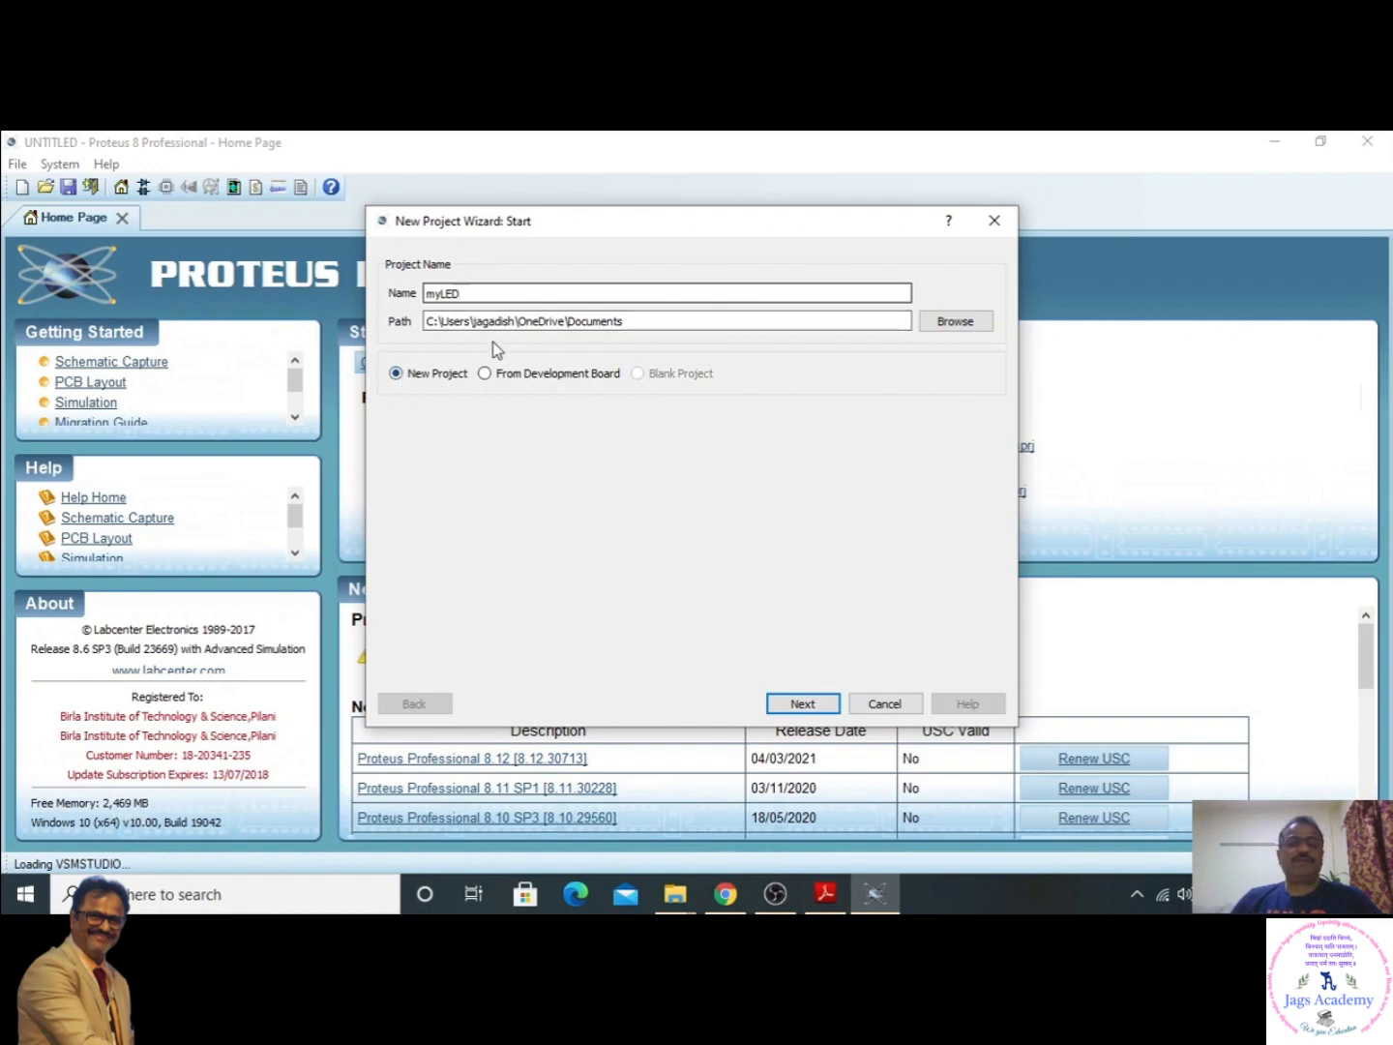
pyautogui.click(803, 705)
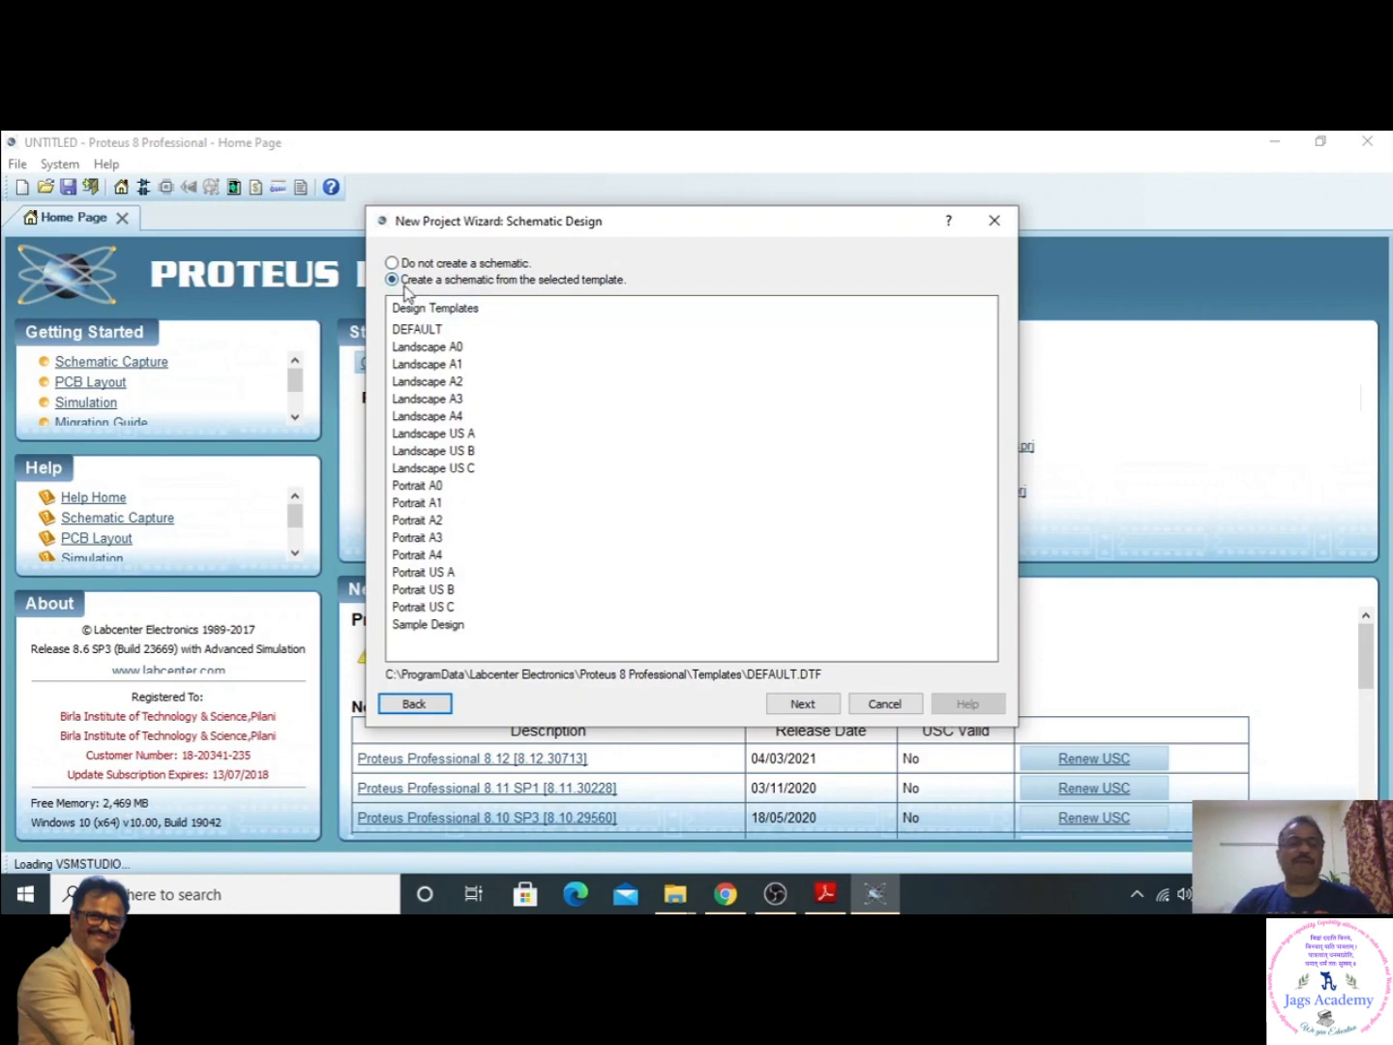
pyautogui.click(816, 707)
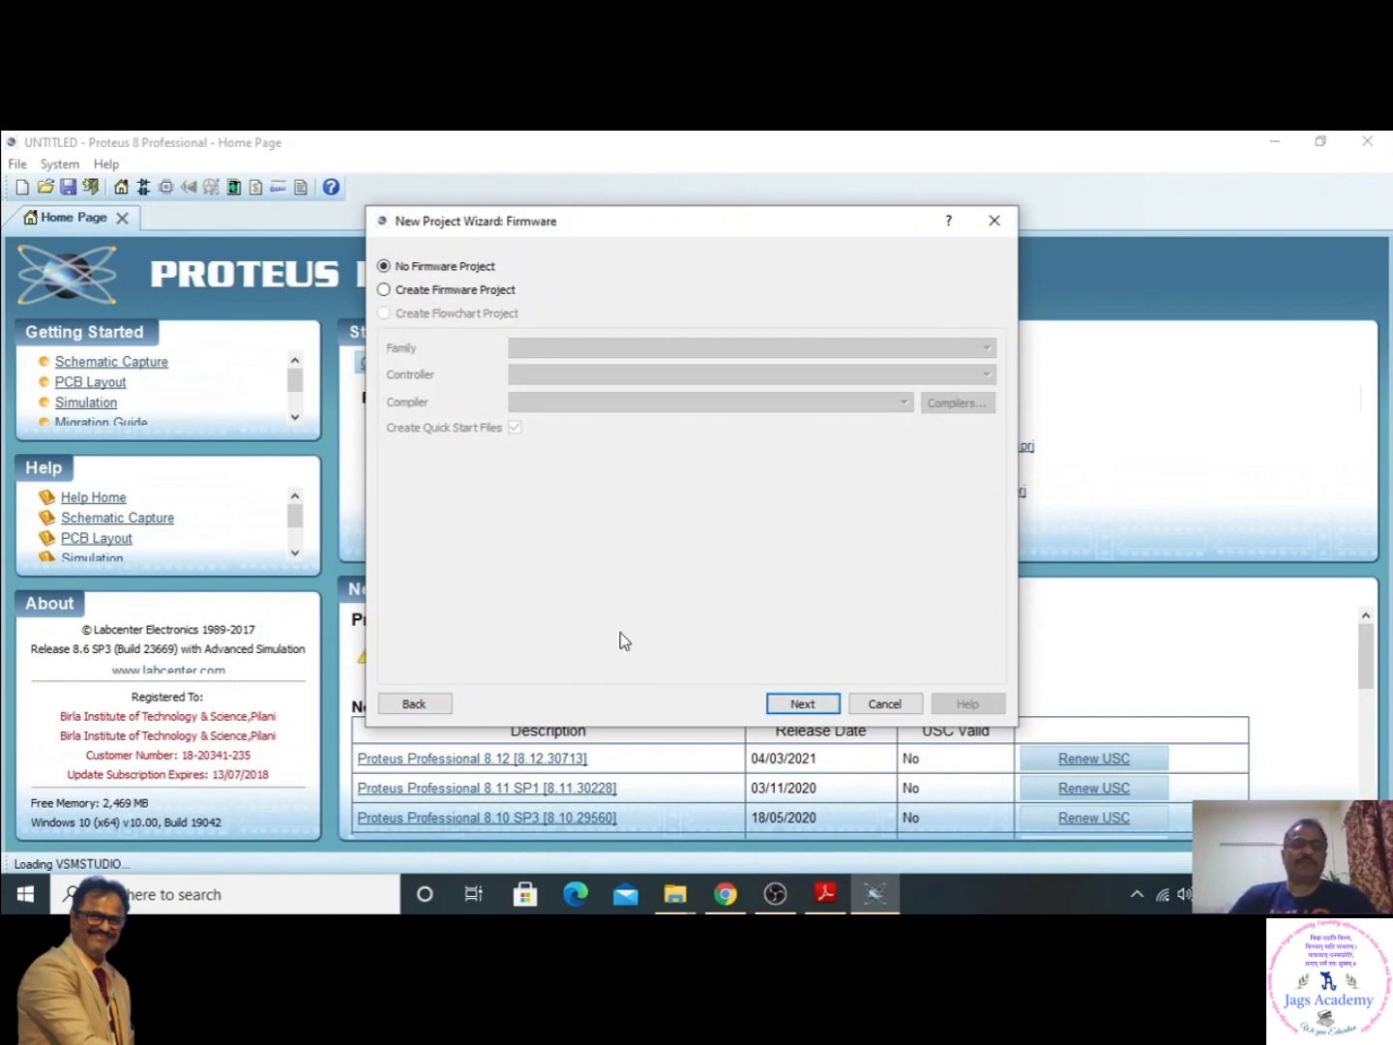
# - Add a firmware project for the 8086 family and controller with the MASM32 compiler, and finish creating the project
pyautogui.click(384, 290)
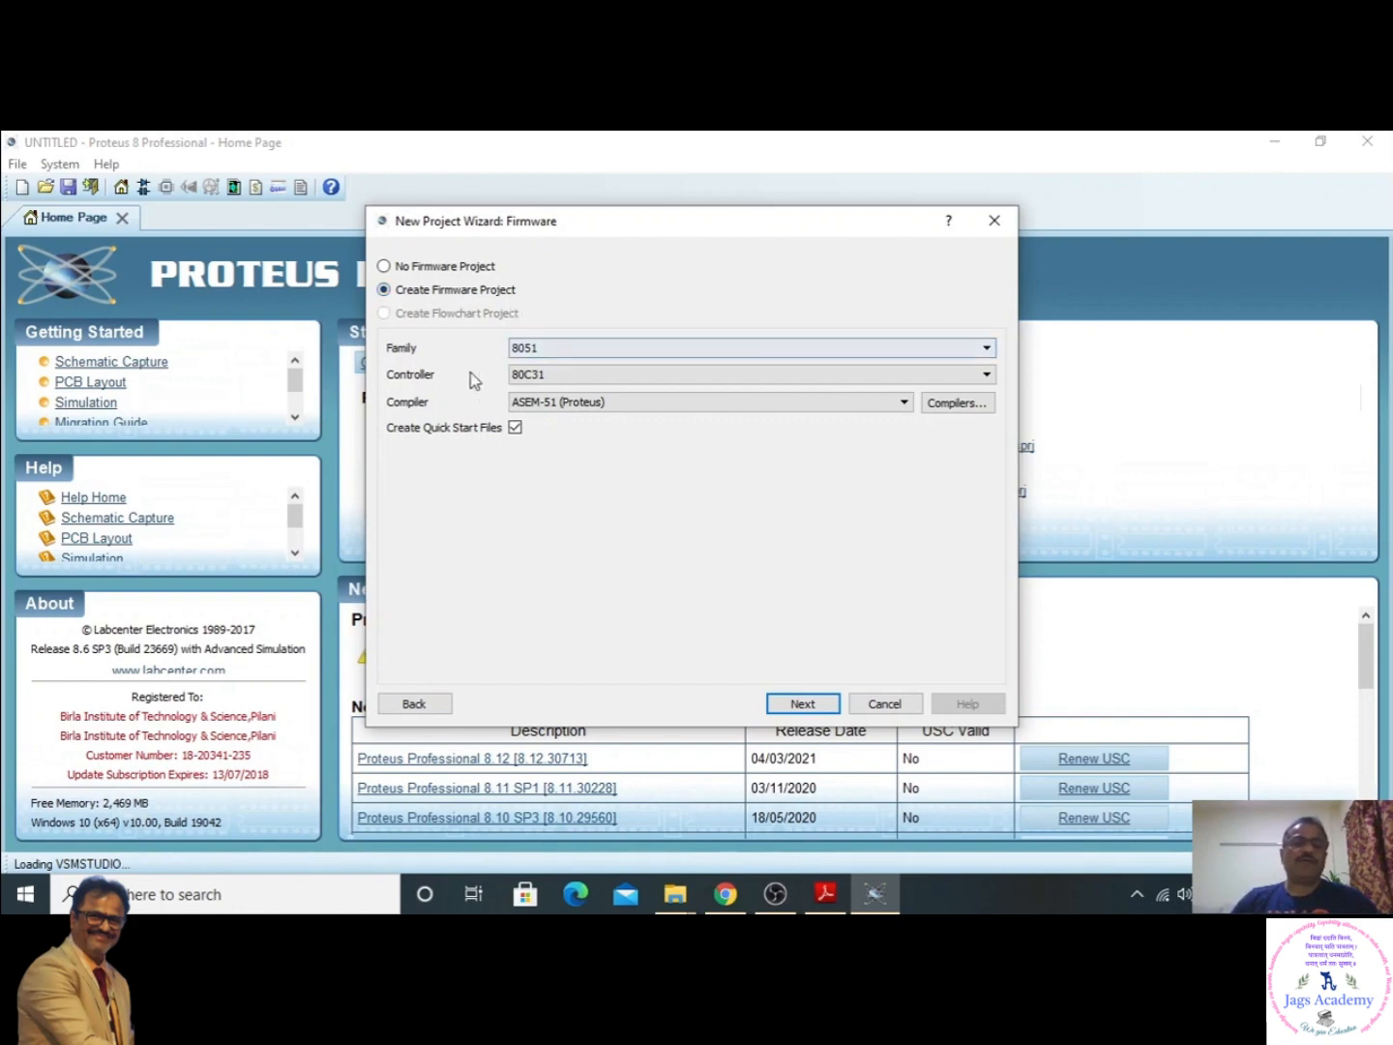
pyautogui.click(986, 348)
pyautogui.click(694, 379)
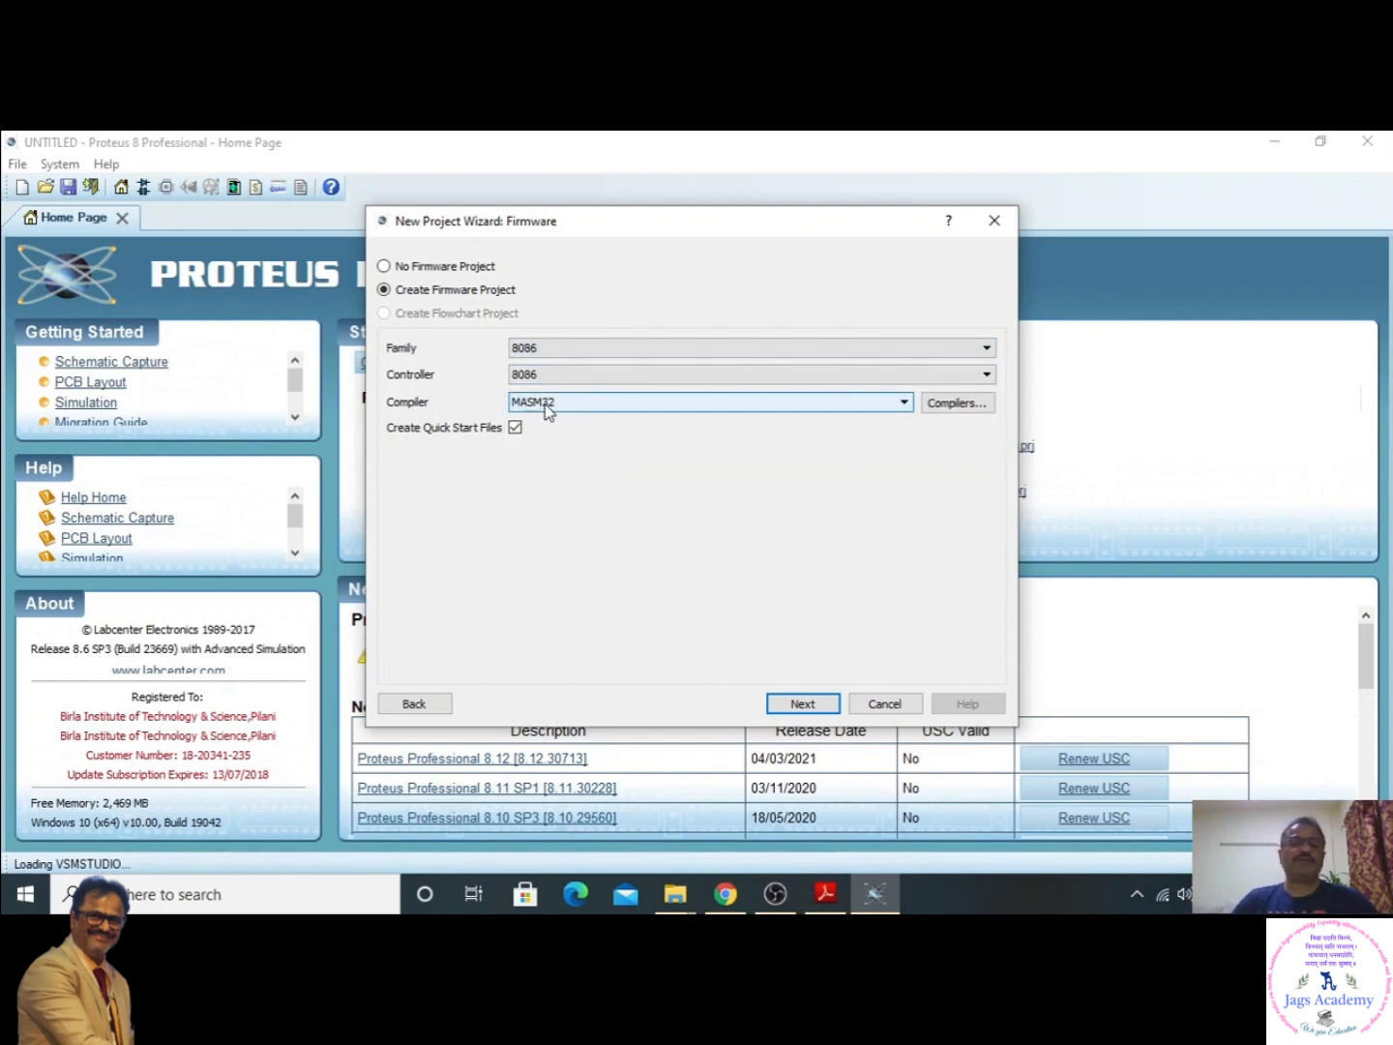
pyautogui.click(943, 405)
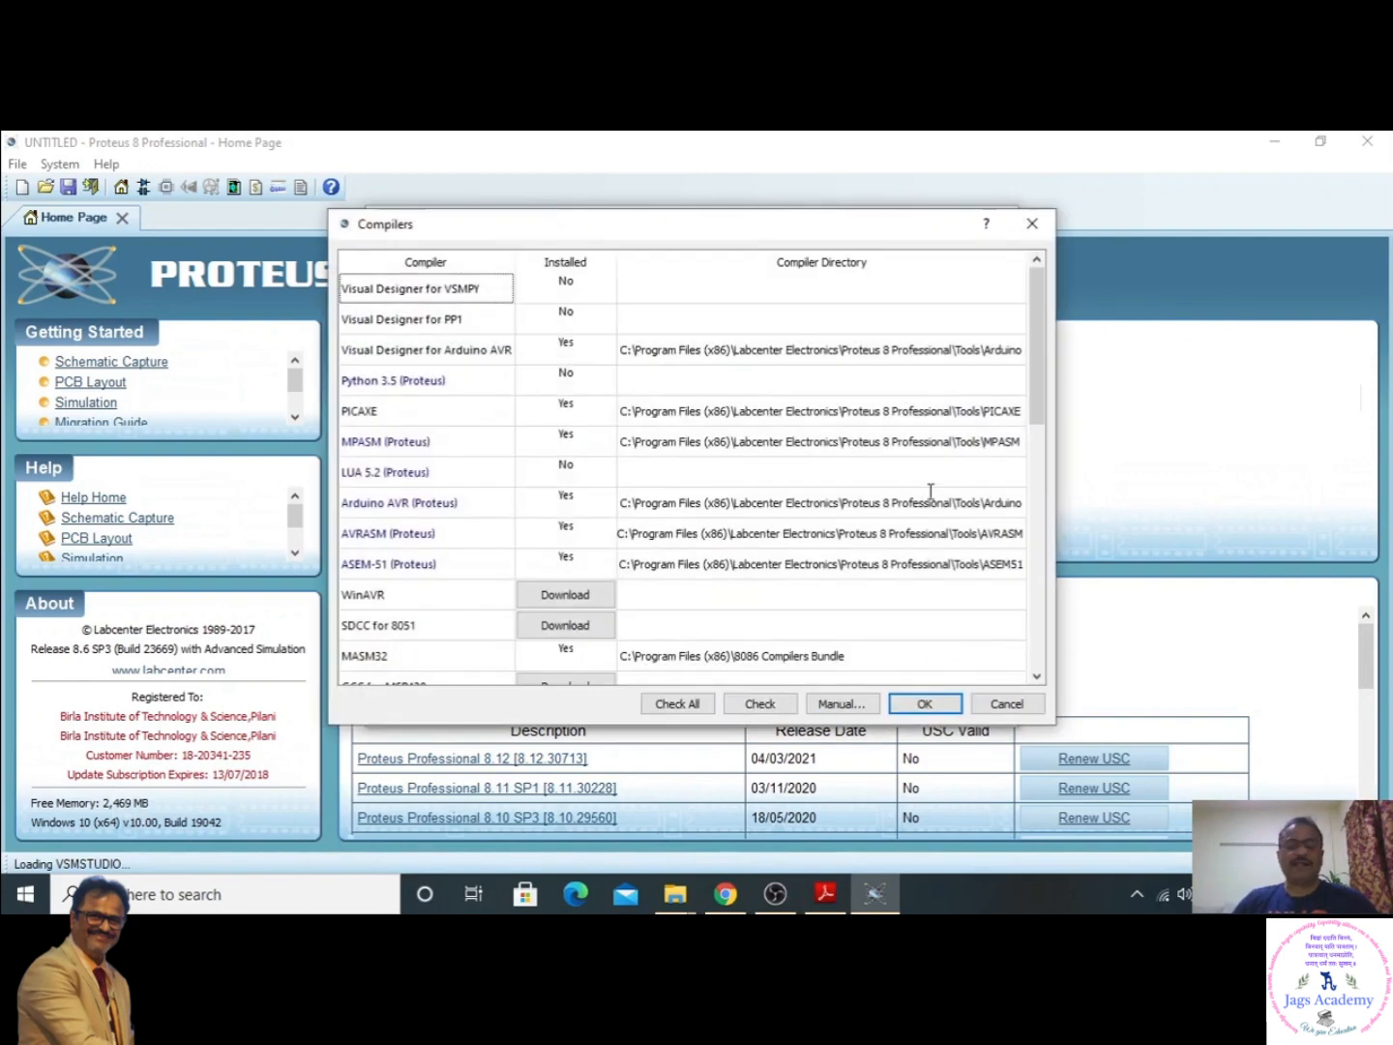
pyautogui.click(941, 708)
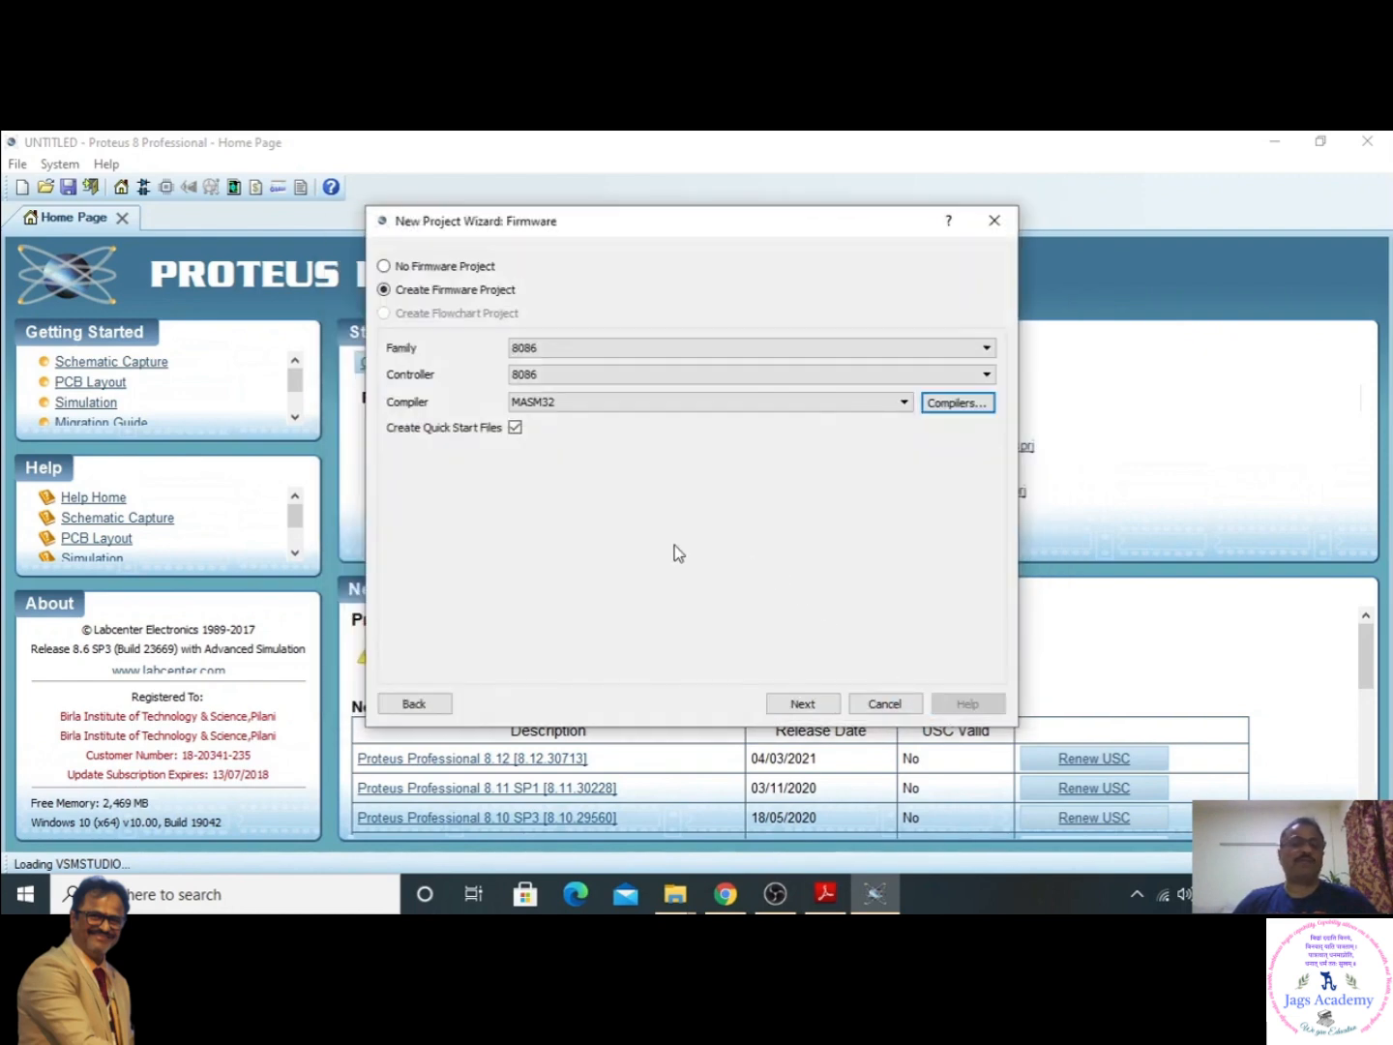
pyautogui.click(813, 709)
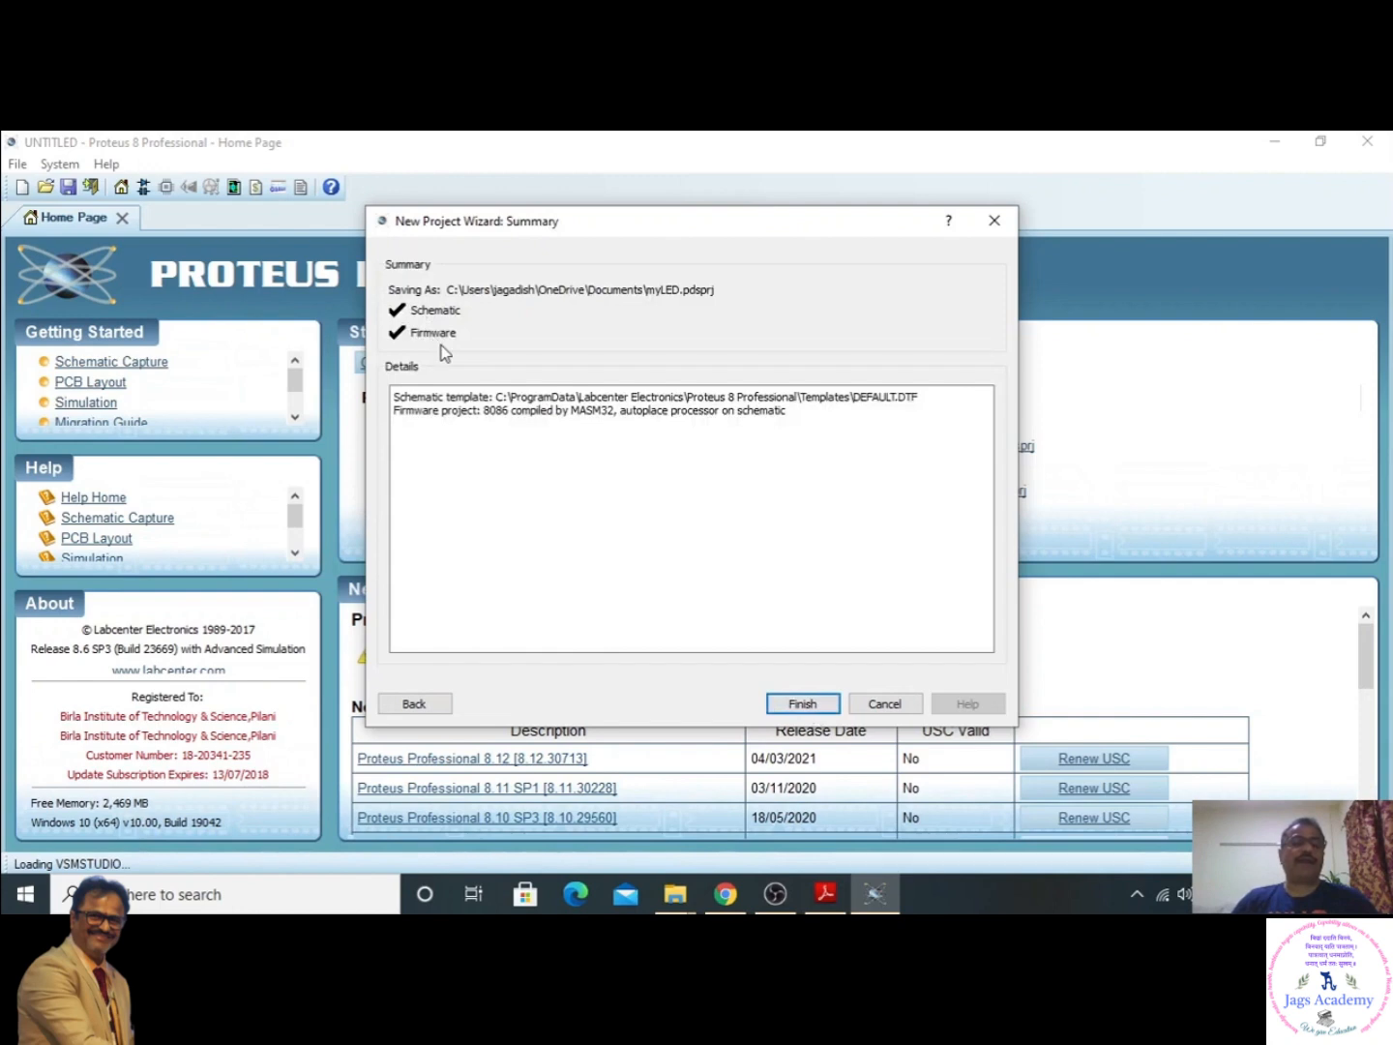
pyautogui.click(801, 701)
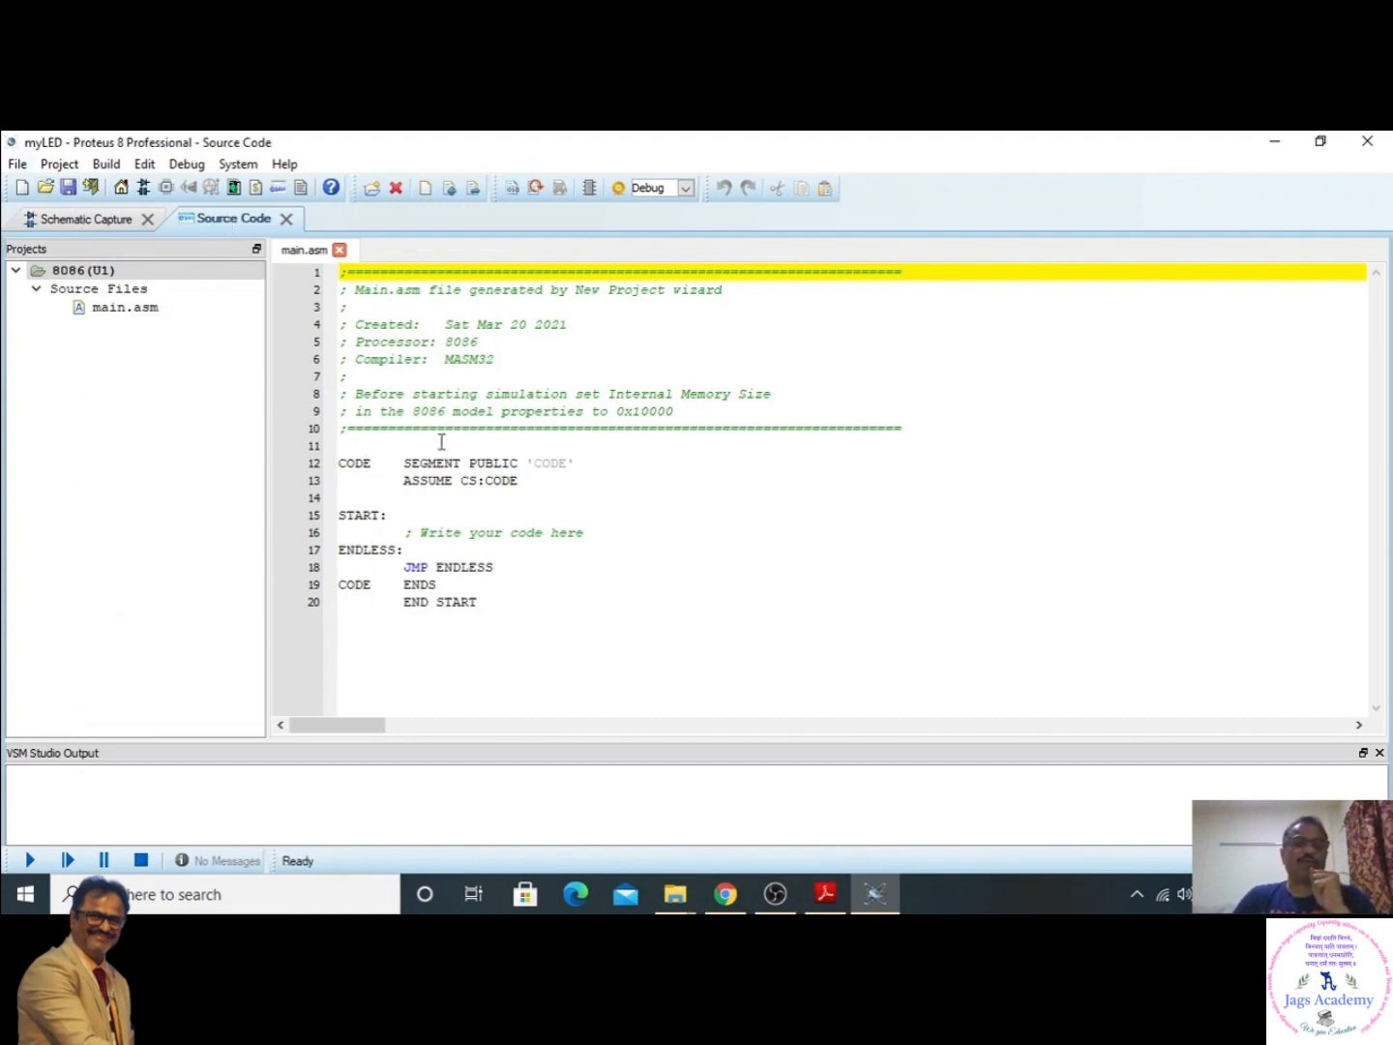
# - In the schematic, move the 8086 together with its power and ground wiring to the sheet's upper-left area
pyautogui.click(98, 222)
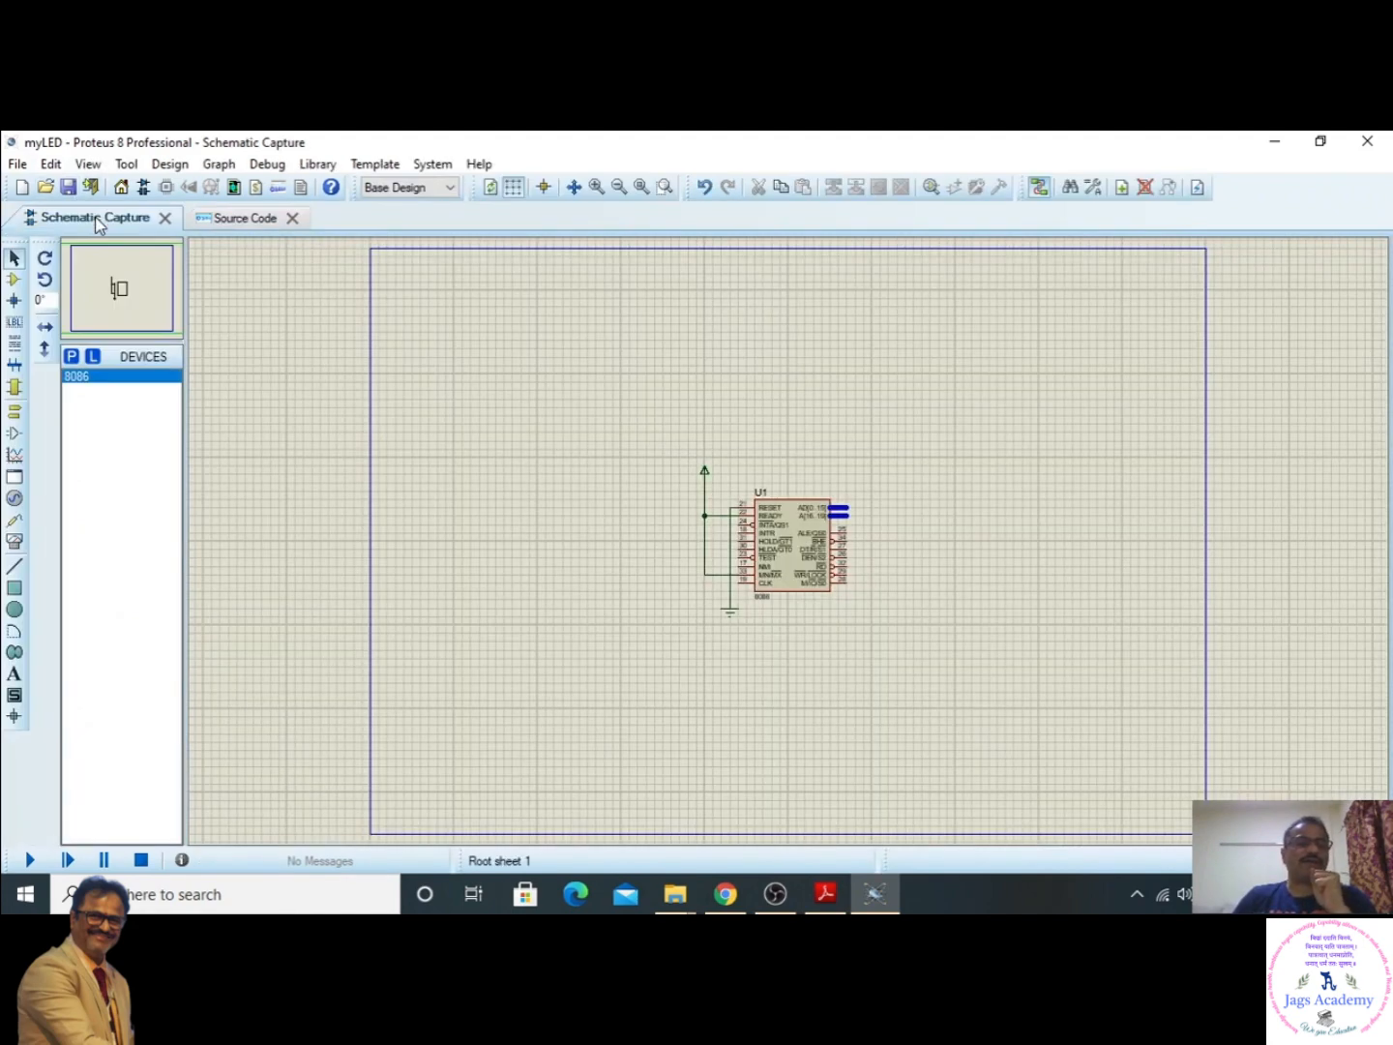
pyautogui.click(227, 220)
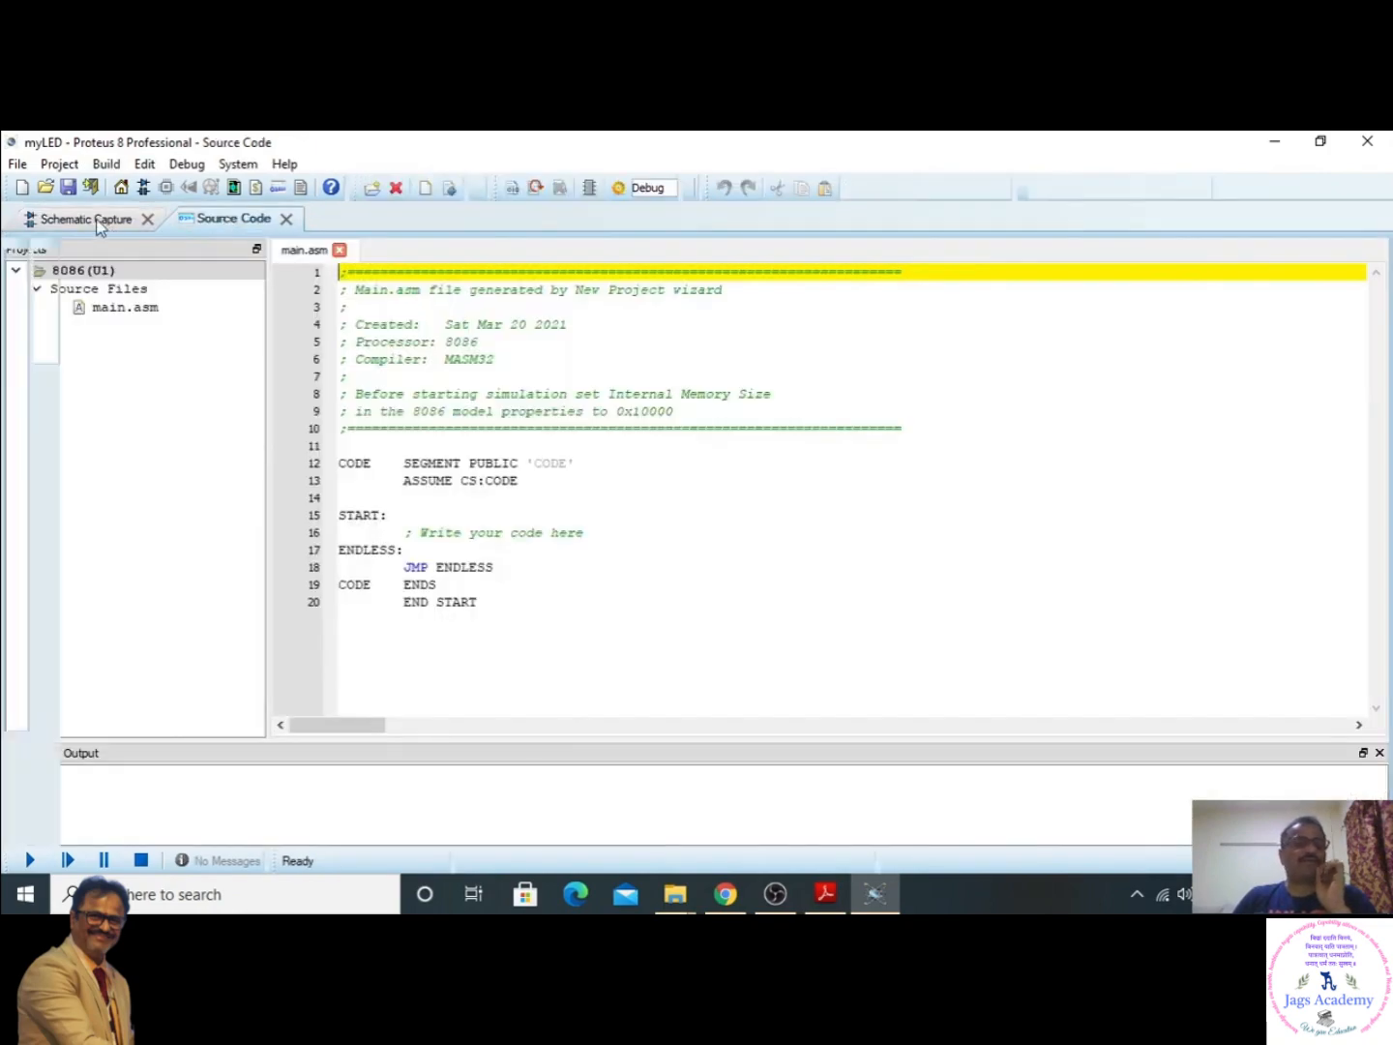
pyautogui.click(98, 221)
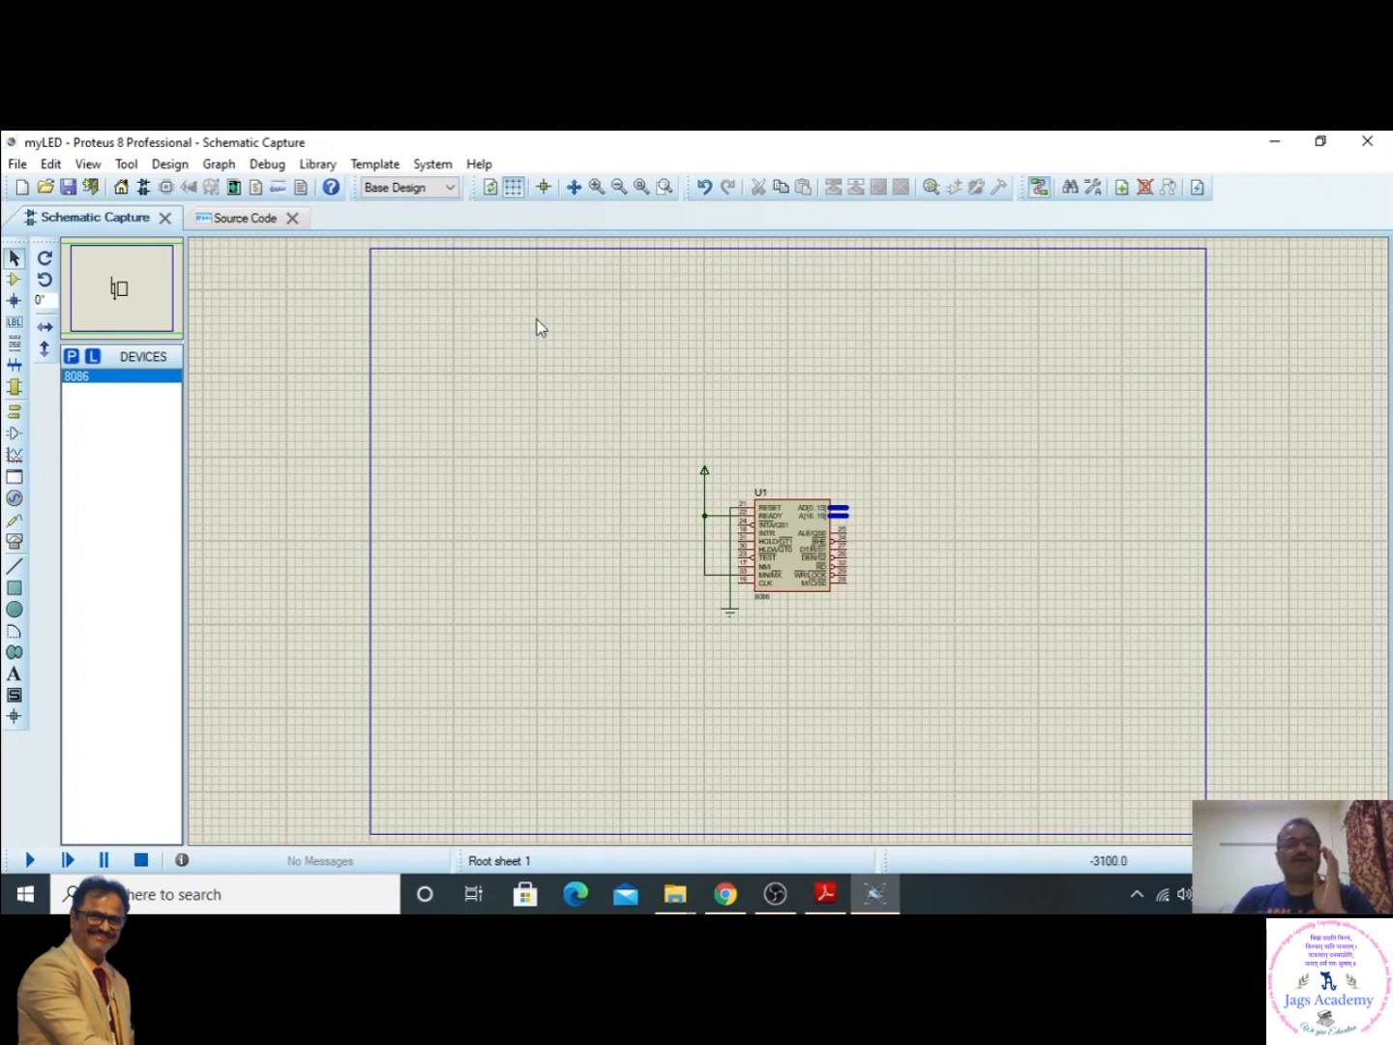
pyautogui.moveTo(646, 432); pyautogui.dragTo(921, 676)
pyautogui.moveTo(795, 555); pyautogui.dragTo(485, 466)
pyautogui.click(735, 498)
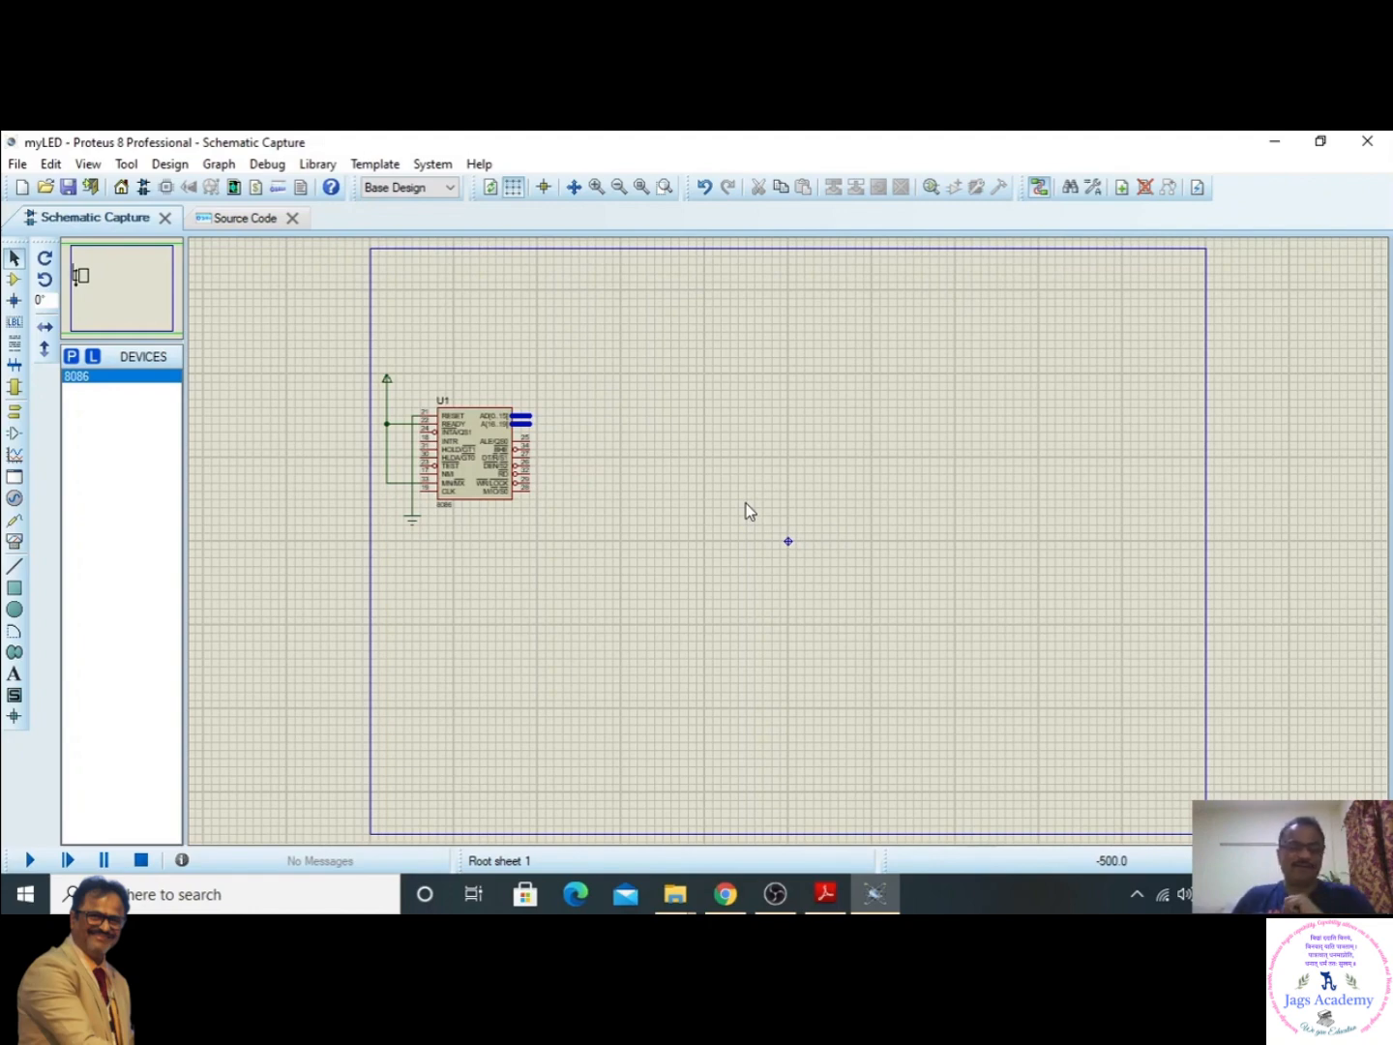
# - Zoom in on the schematic and bring the whole 8086 circuit into view with free space beside it
pyautogui.press('F6')
pyautogui.scroll(1, 788, 542)
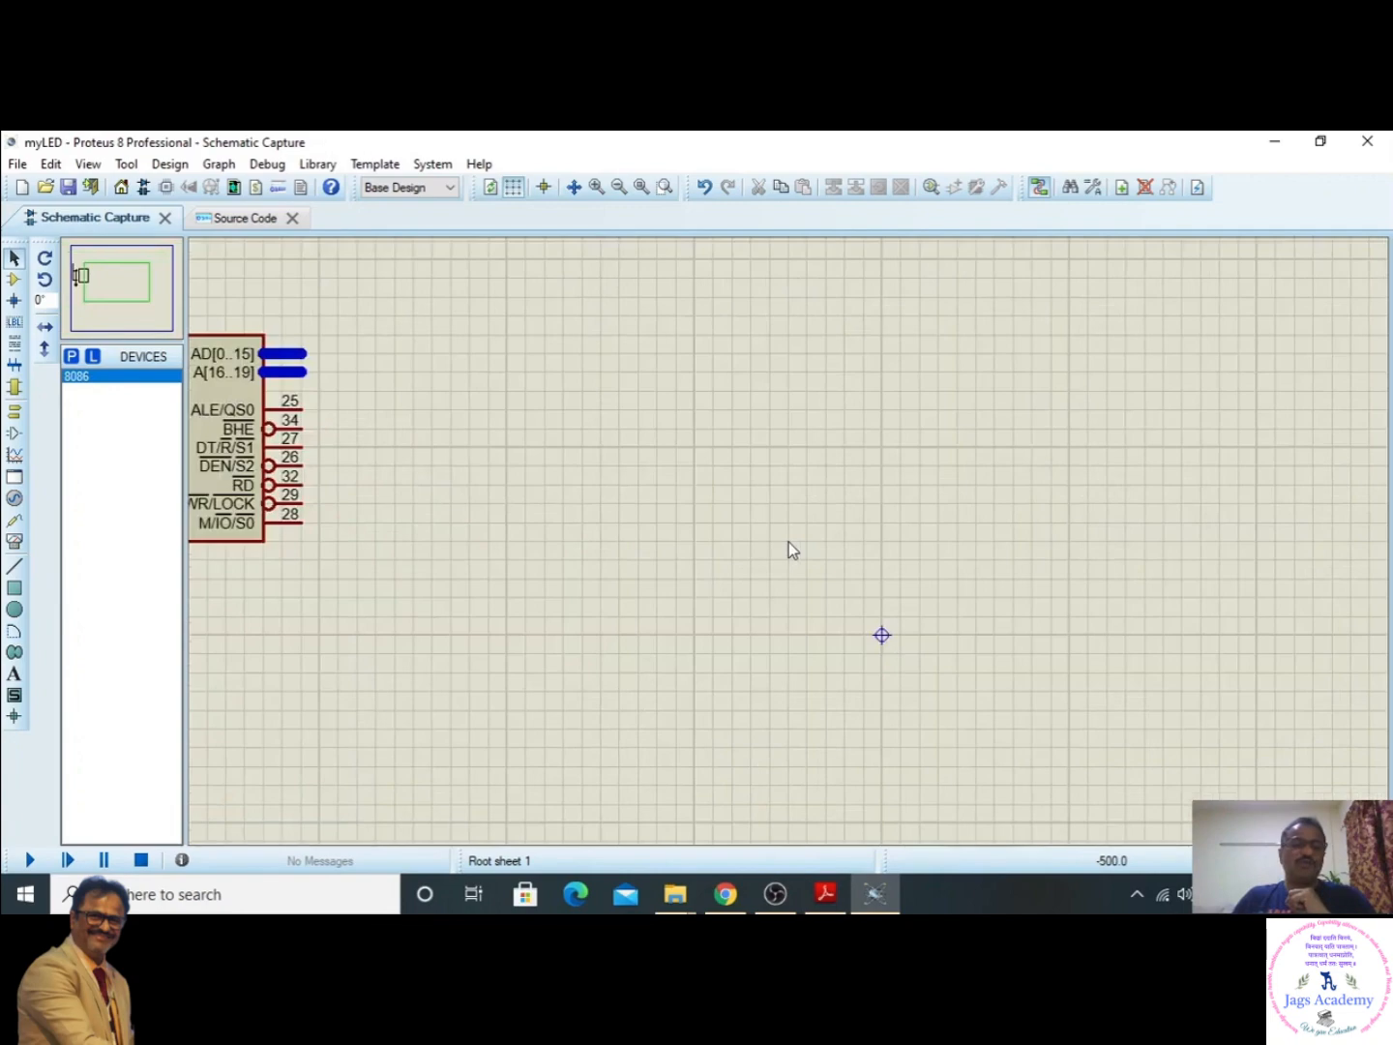
pyautogui.scroll(-3, 787, 541)
pyautogui.scroll(2, 788, 546)
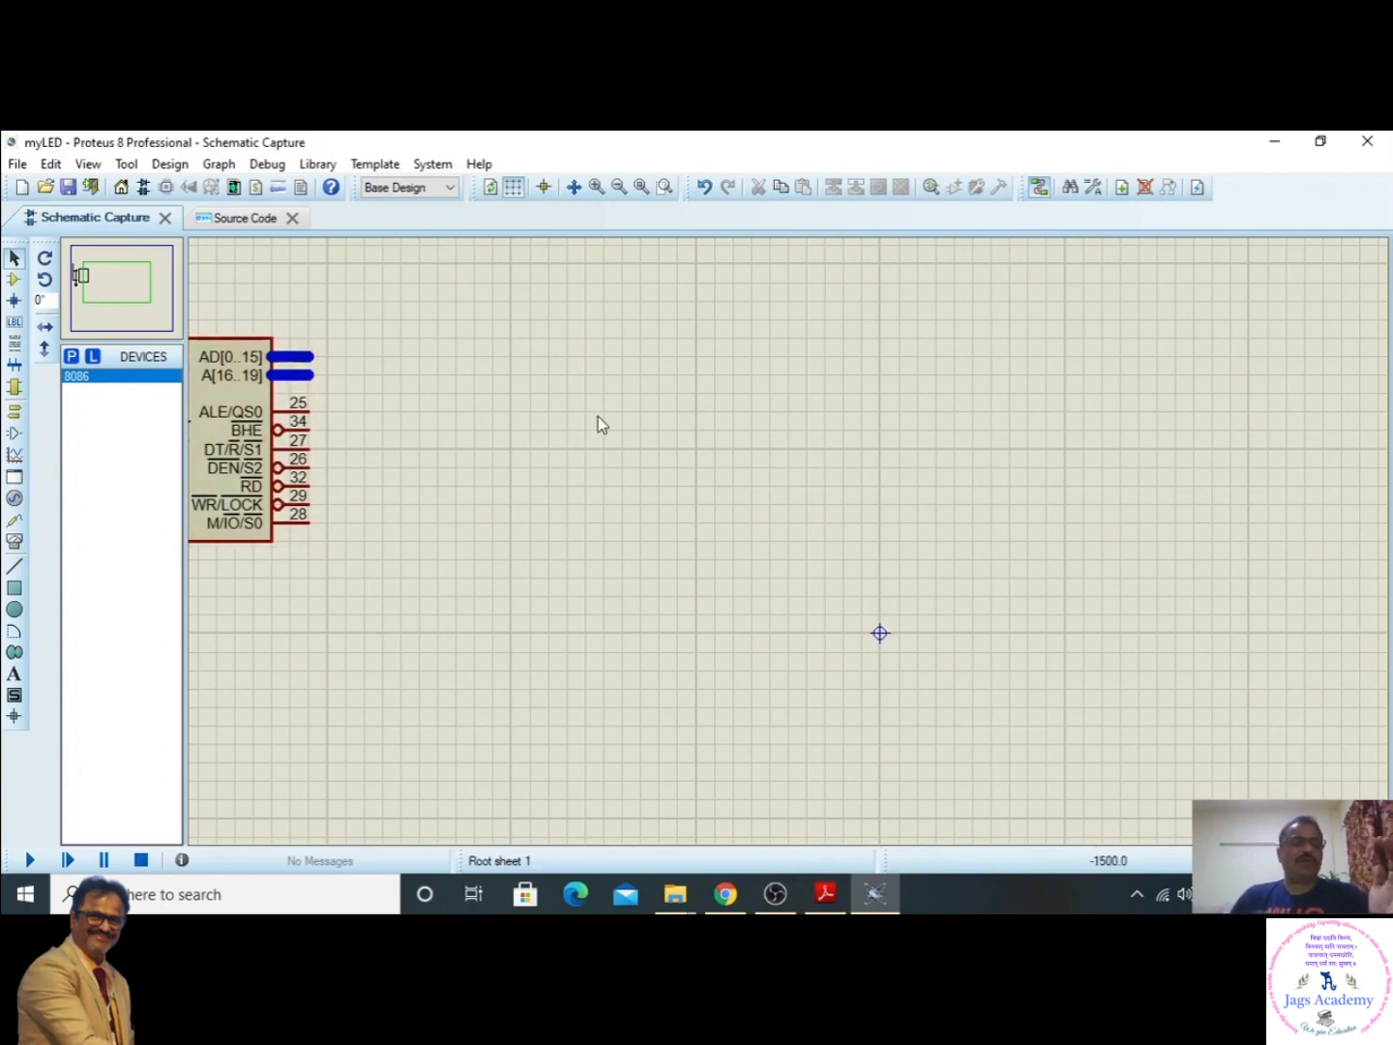
pyautogui.click(124, 284)
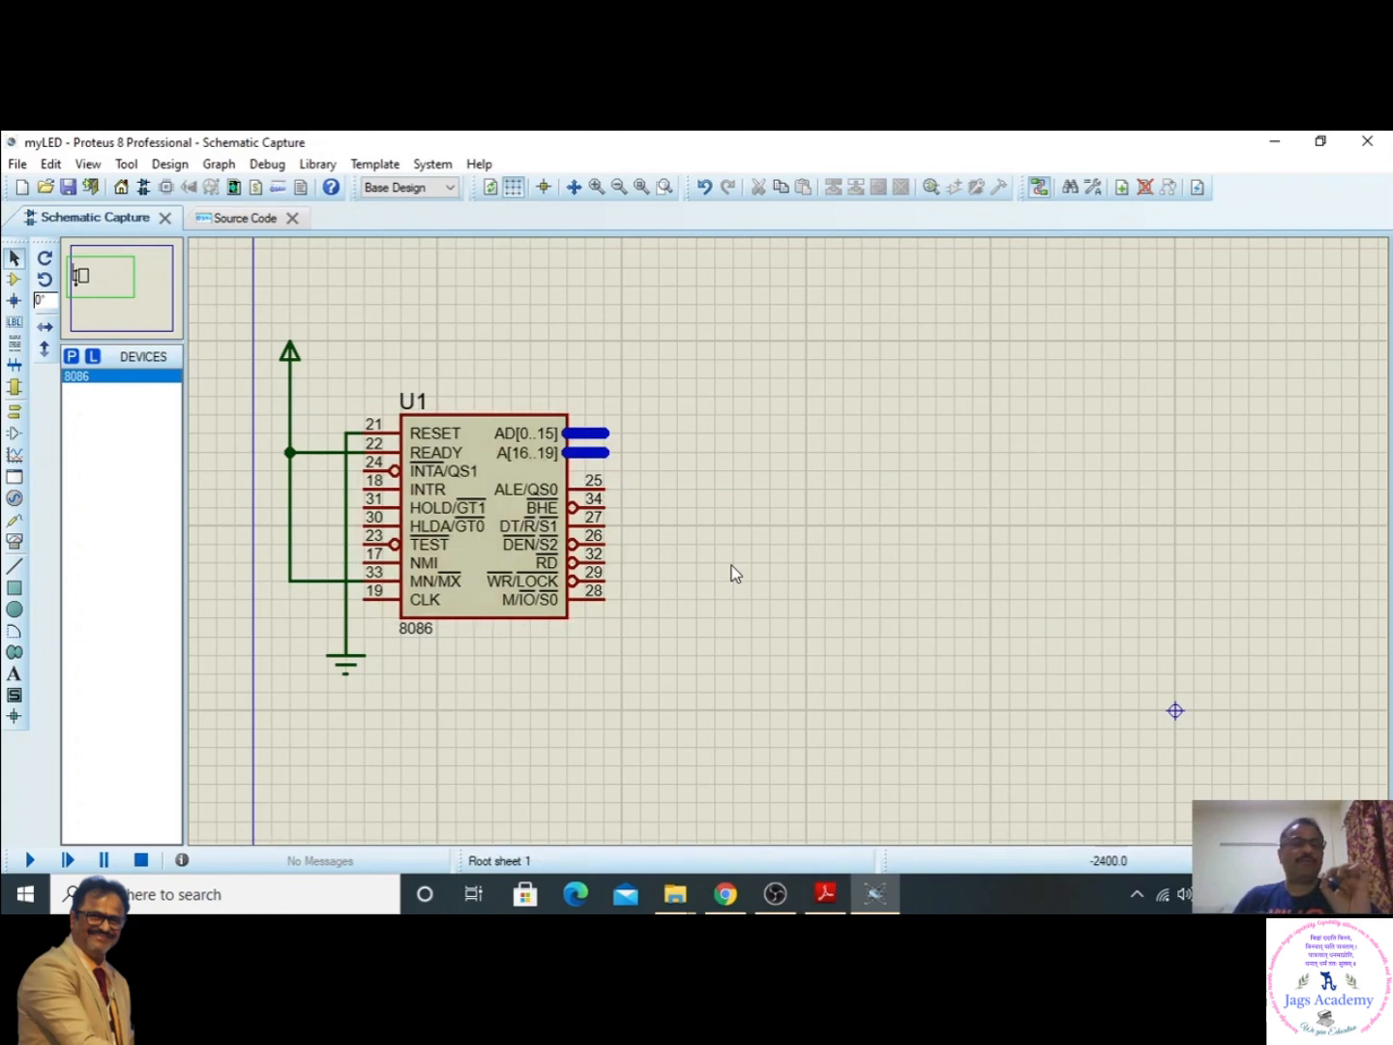
pyautogui.click(90, 275)
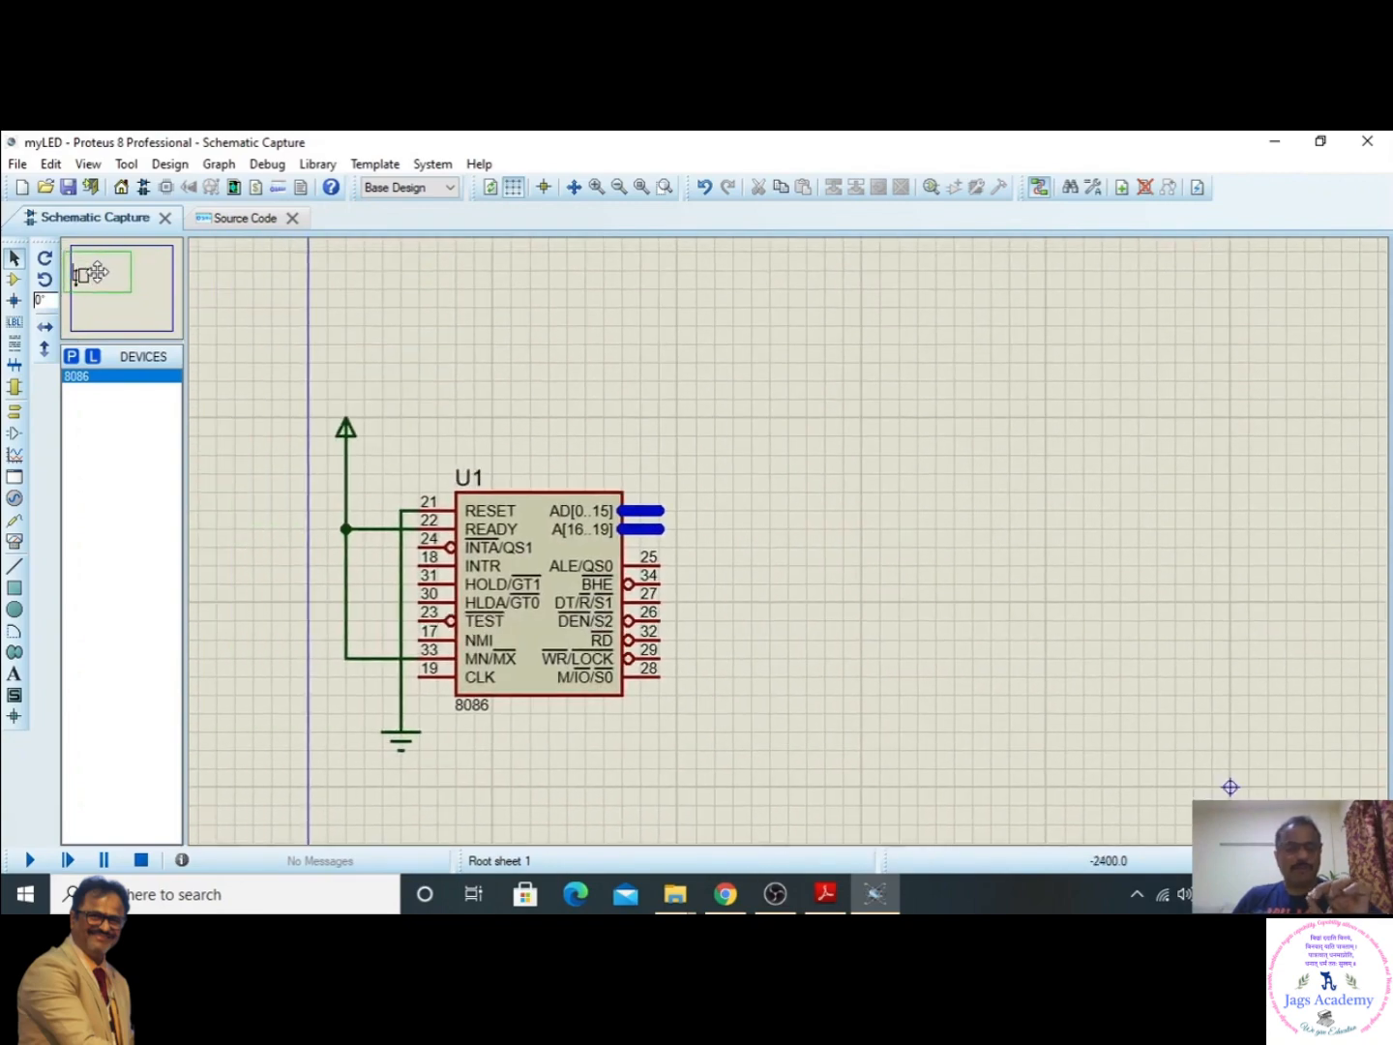
pyautogui.click(98, 272)
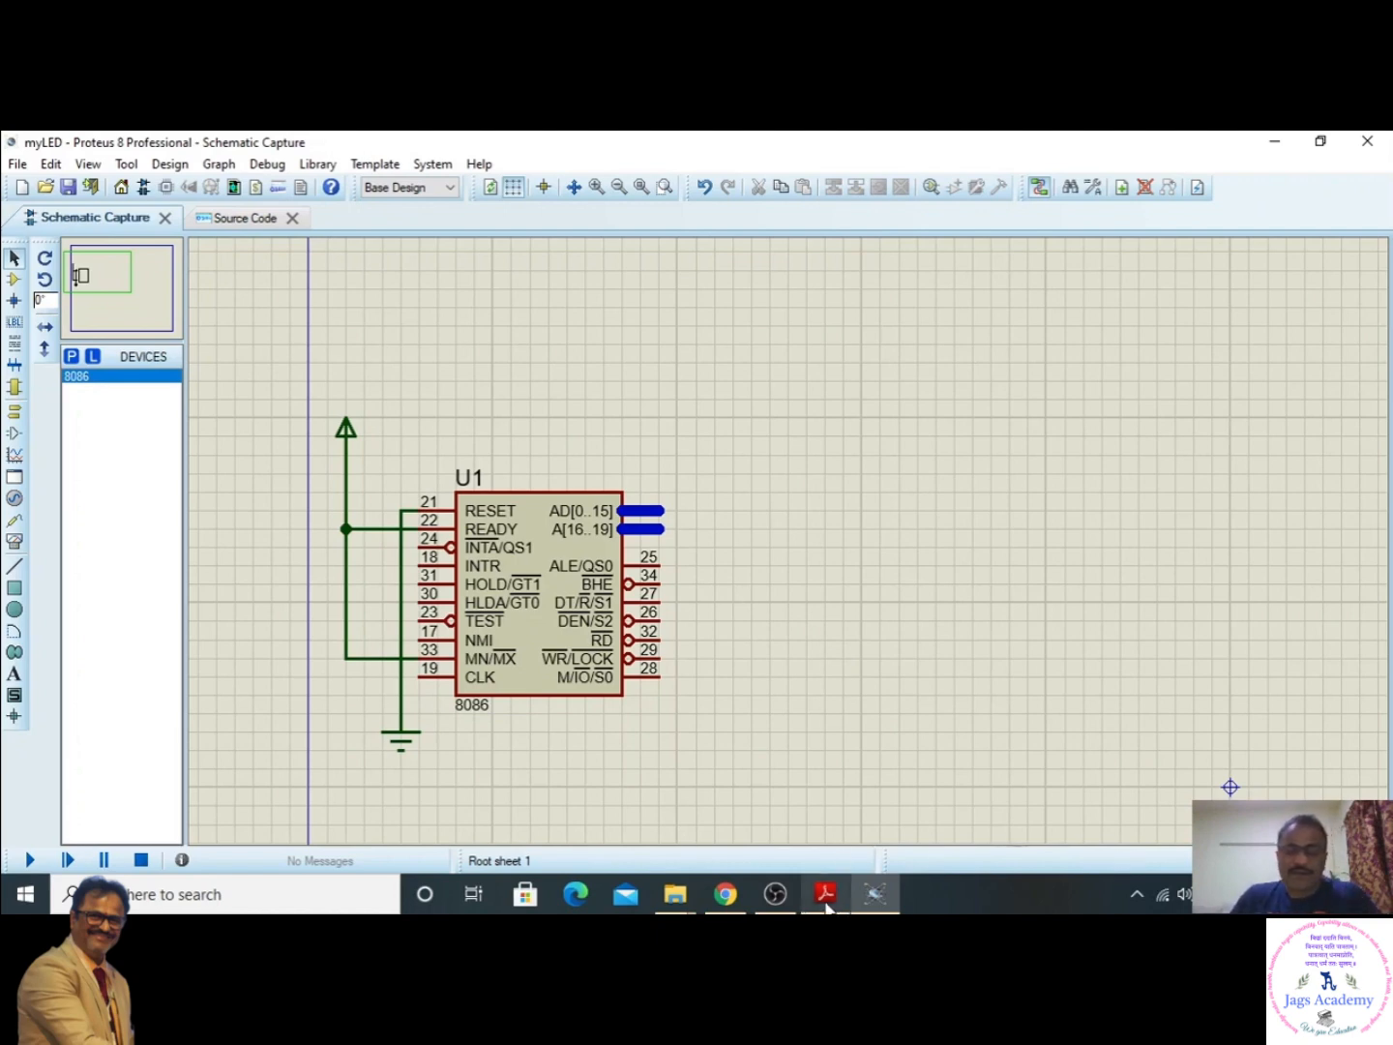
# - Switch to Proetus_7SEGMENT_LED.pdf in Adobe Reader and examine the interfacing block diagram and the full schematic on page 2
pyautogui.moveTo(828, 908)
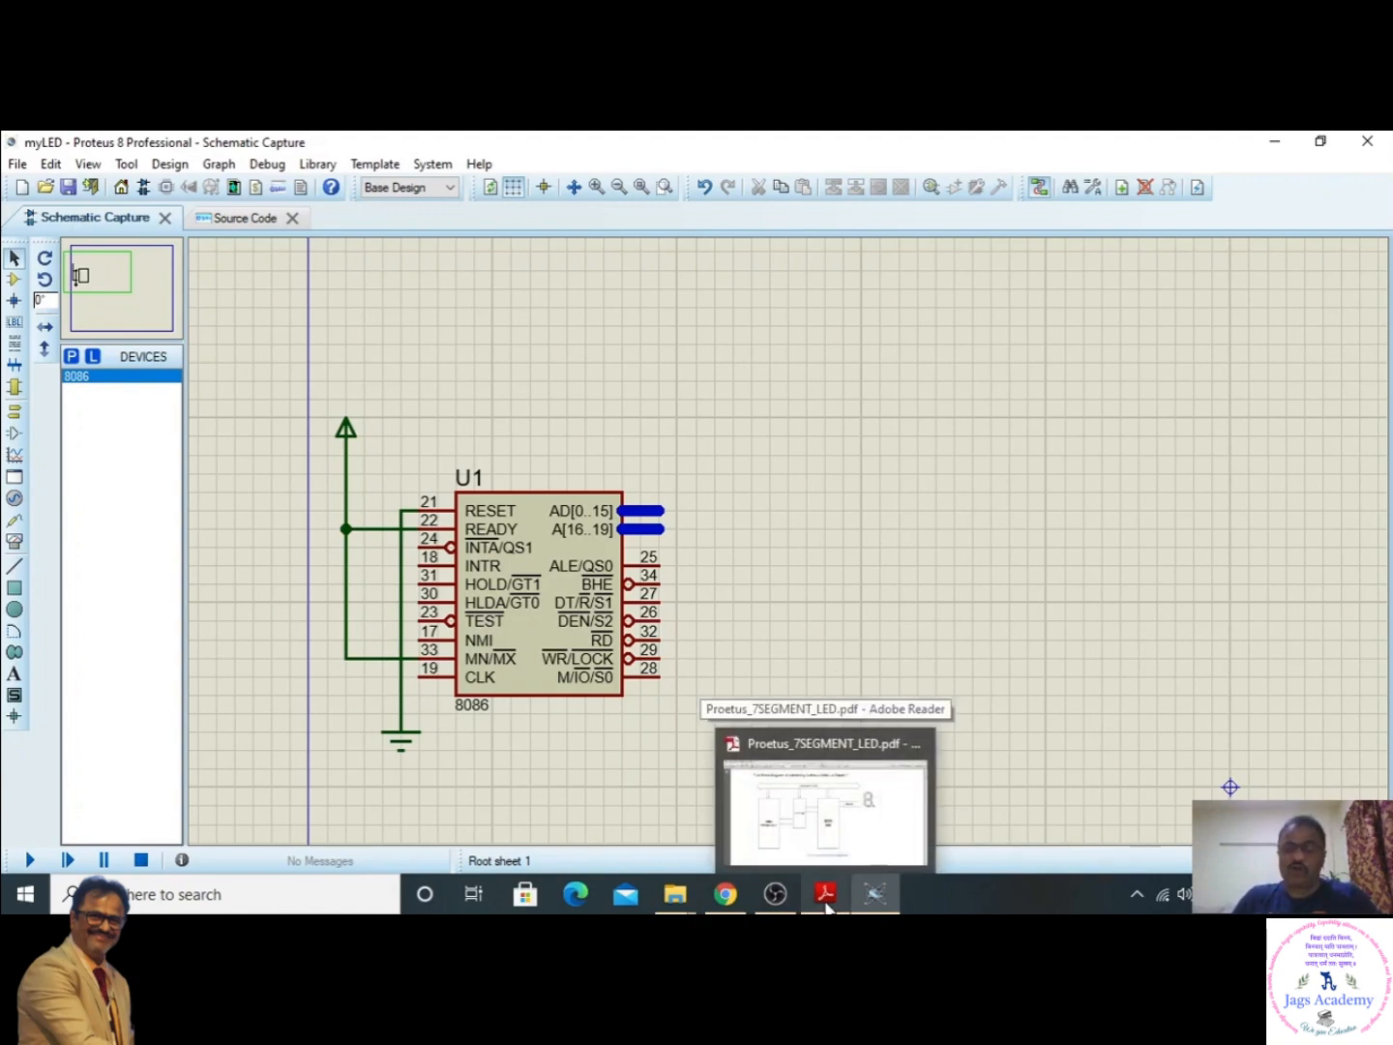
pyautogui.click(736, 750)
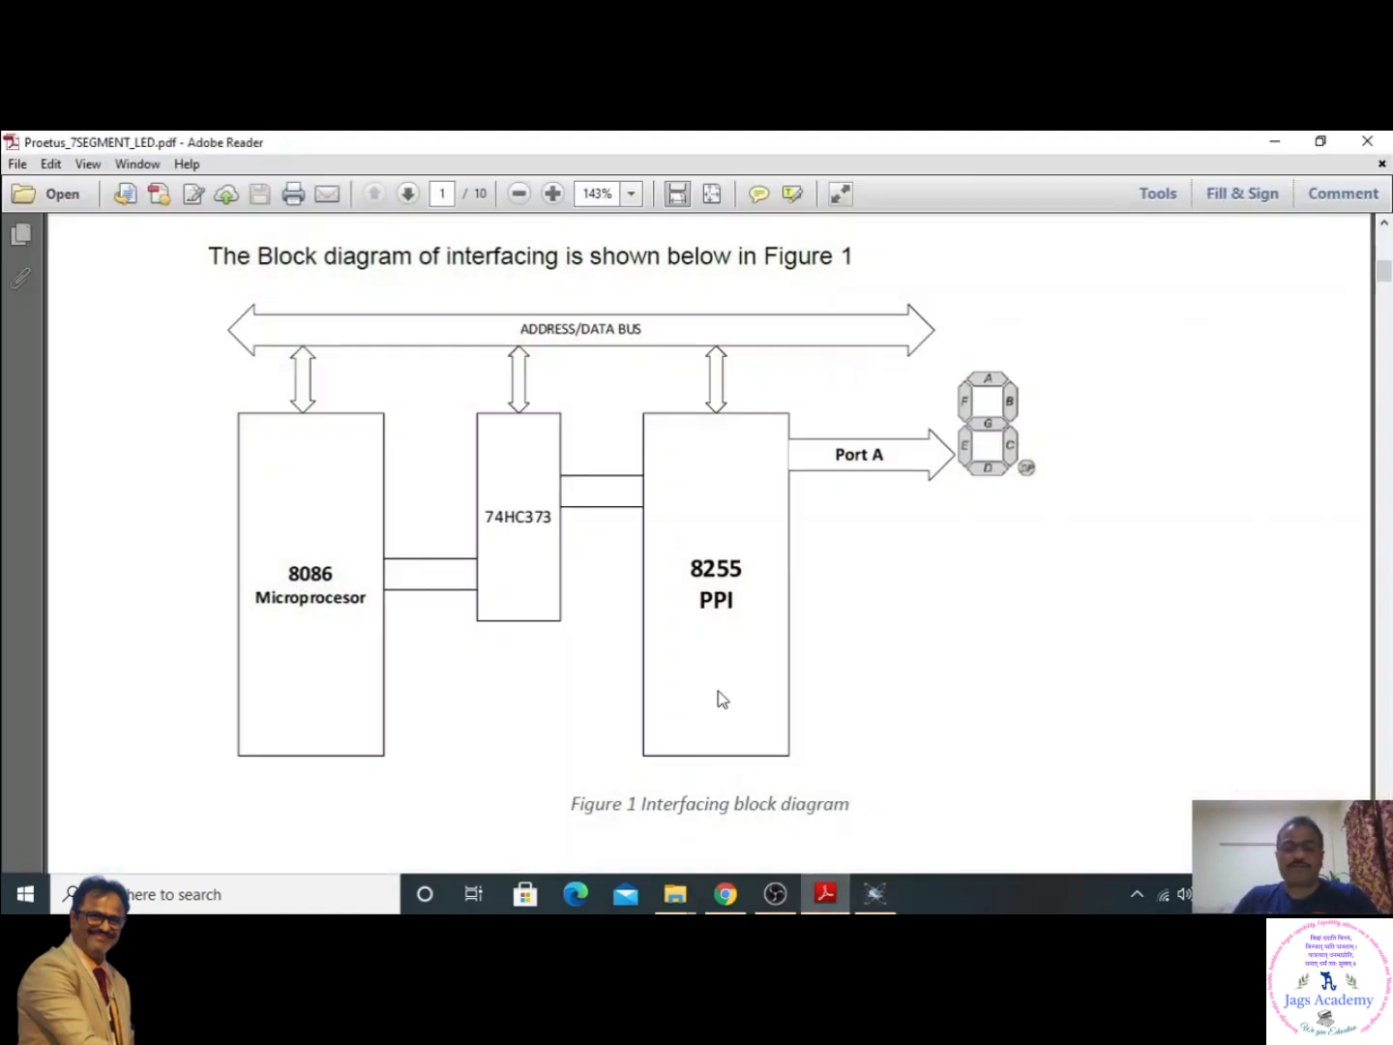
pyautogui.scroll(-15, 721, 698)
pyautogui.scroll(-3, 722, 694)
pyautogui.scroll(10, 722, 694)
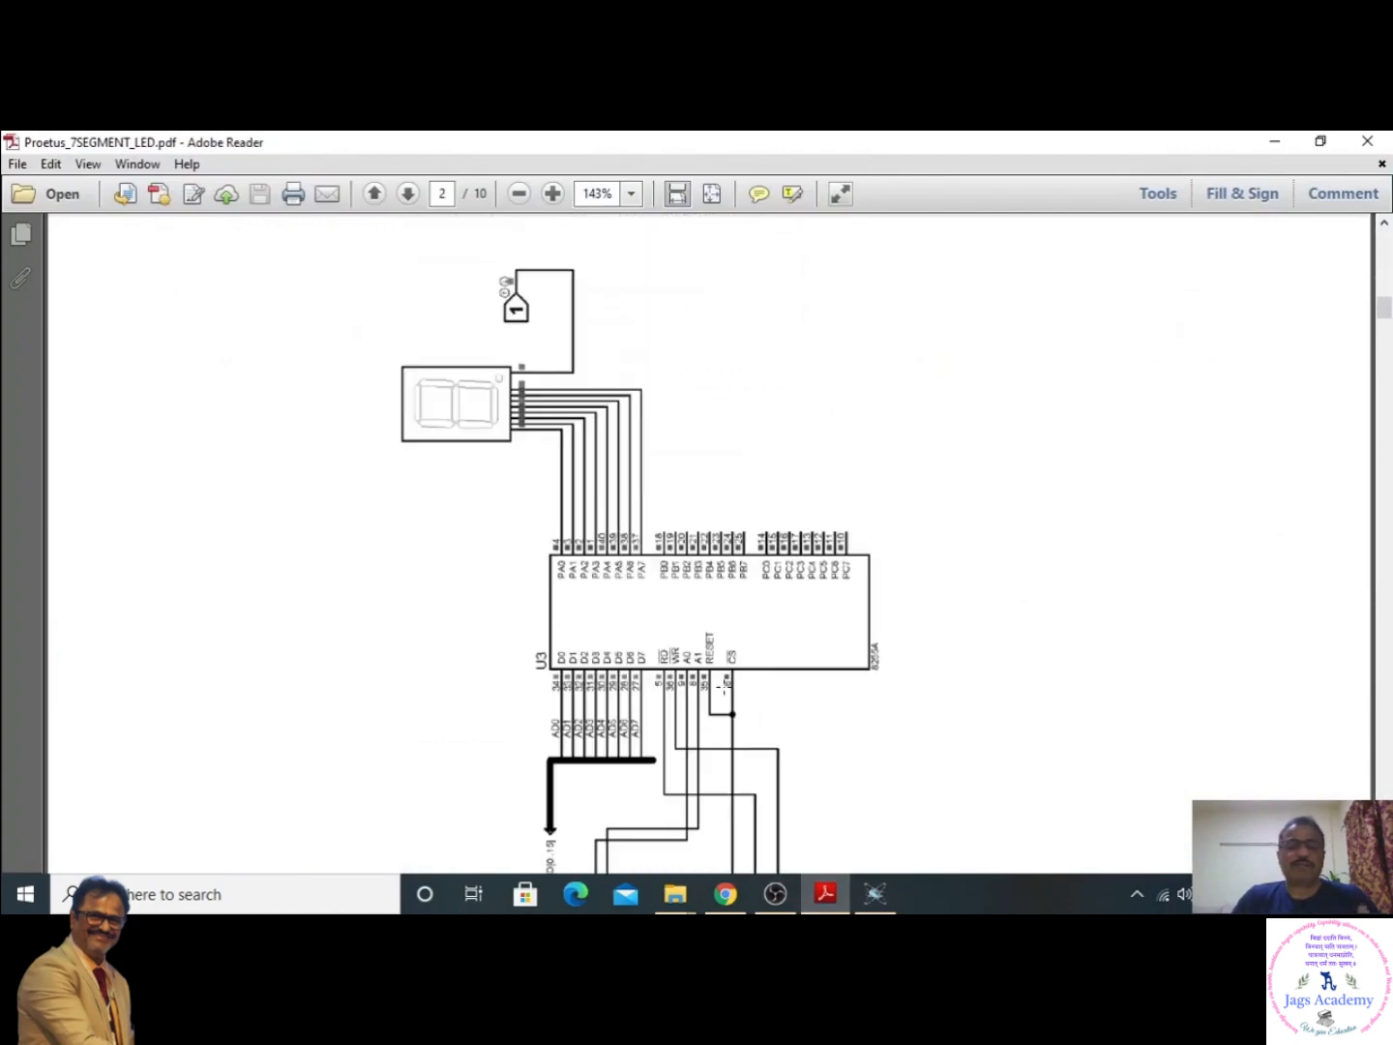
pyautogui.scroll(-12, 723, 686)
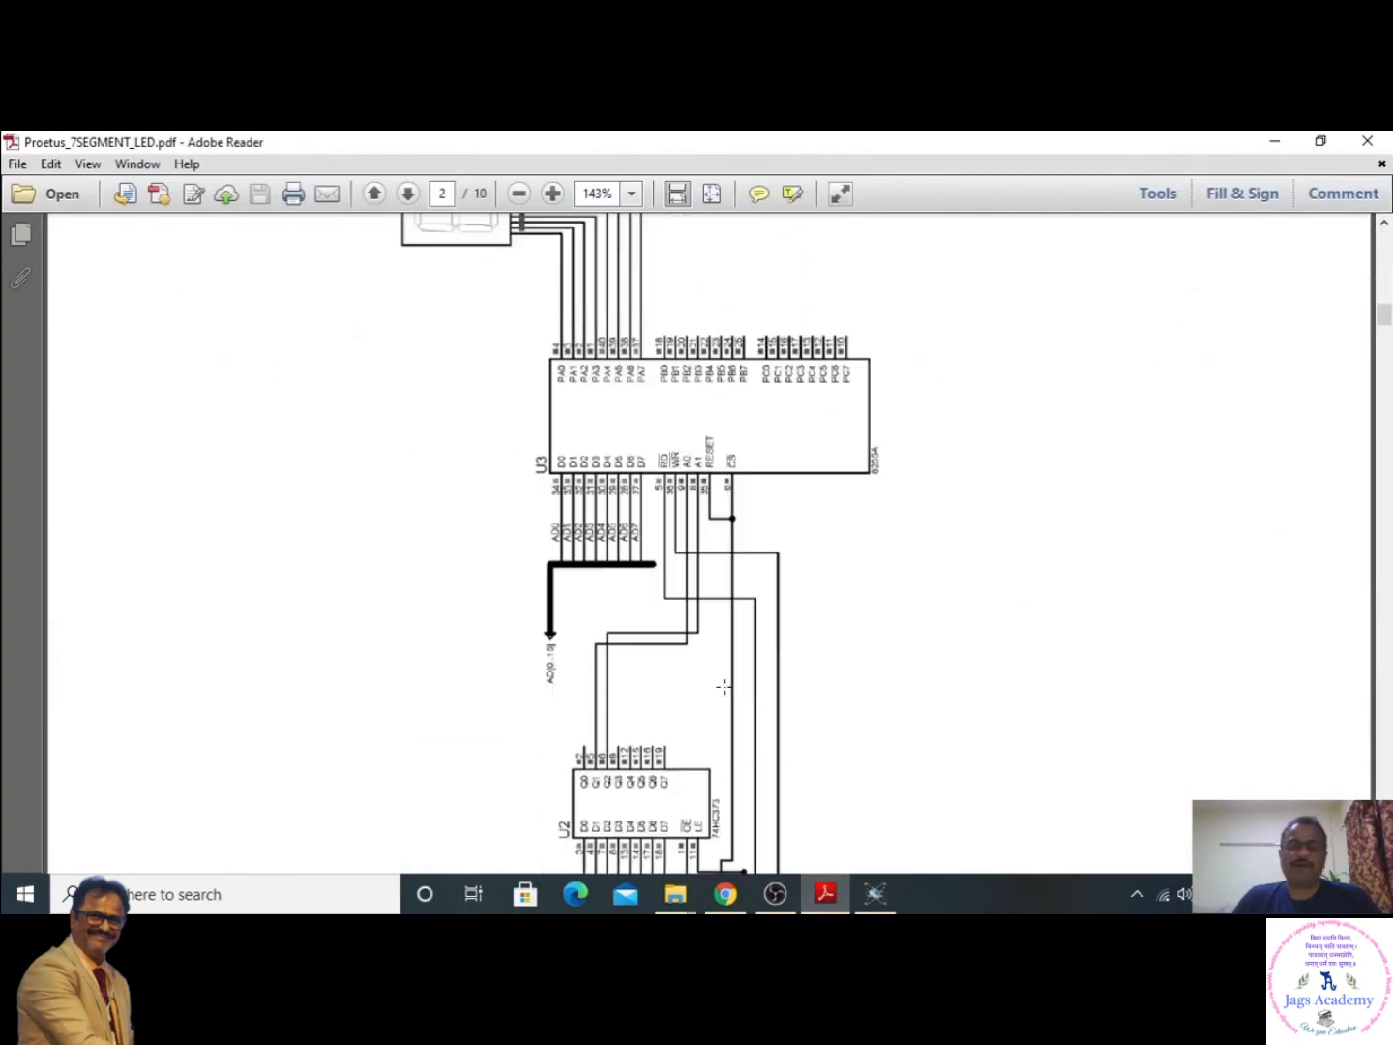
pyautogui.scroll(12, 724, 686)
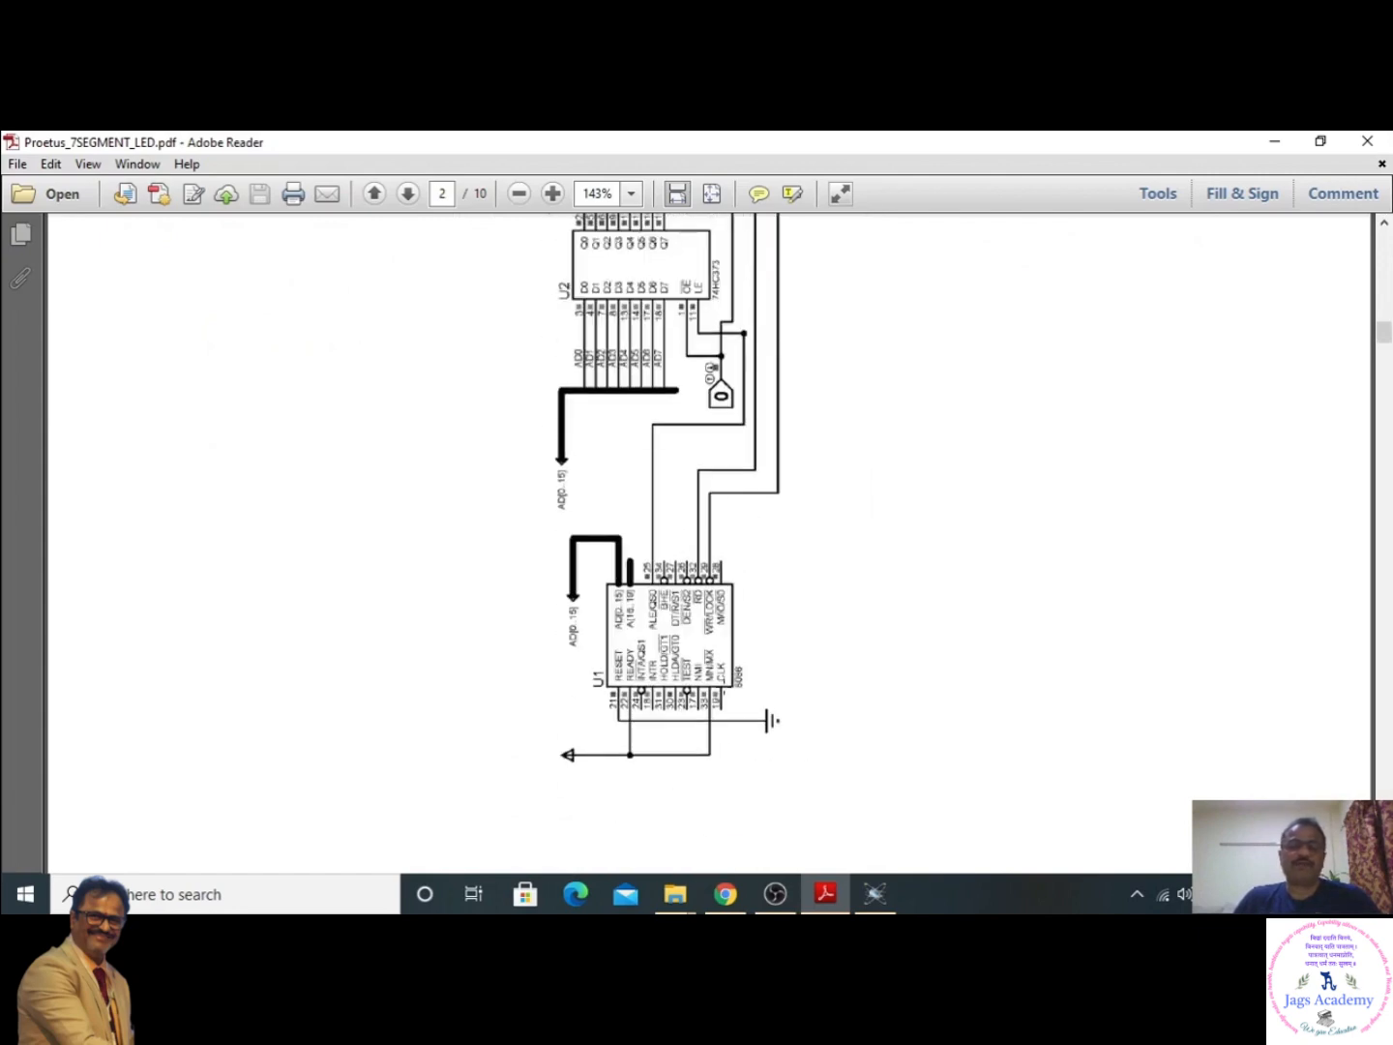
pyautogui.scroll(-12, 723, 686)
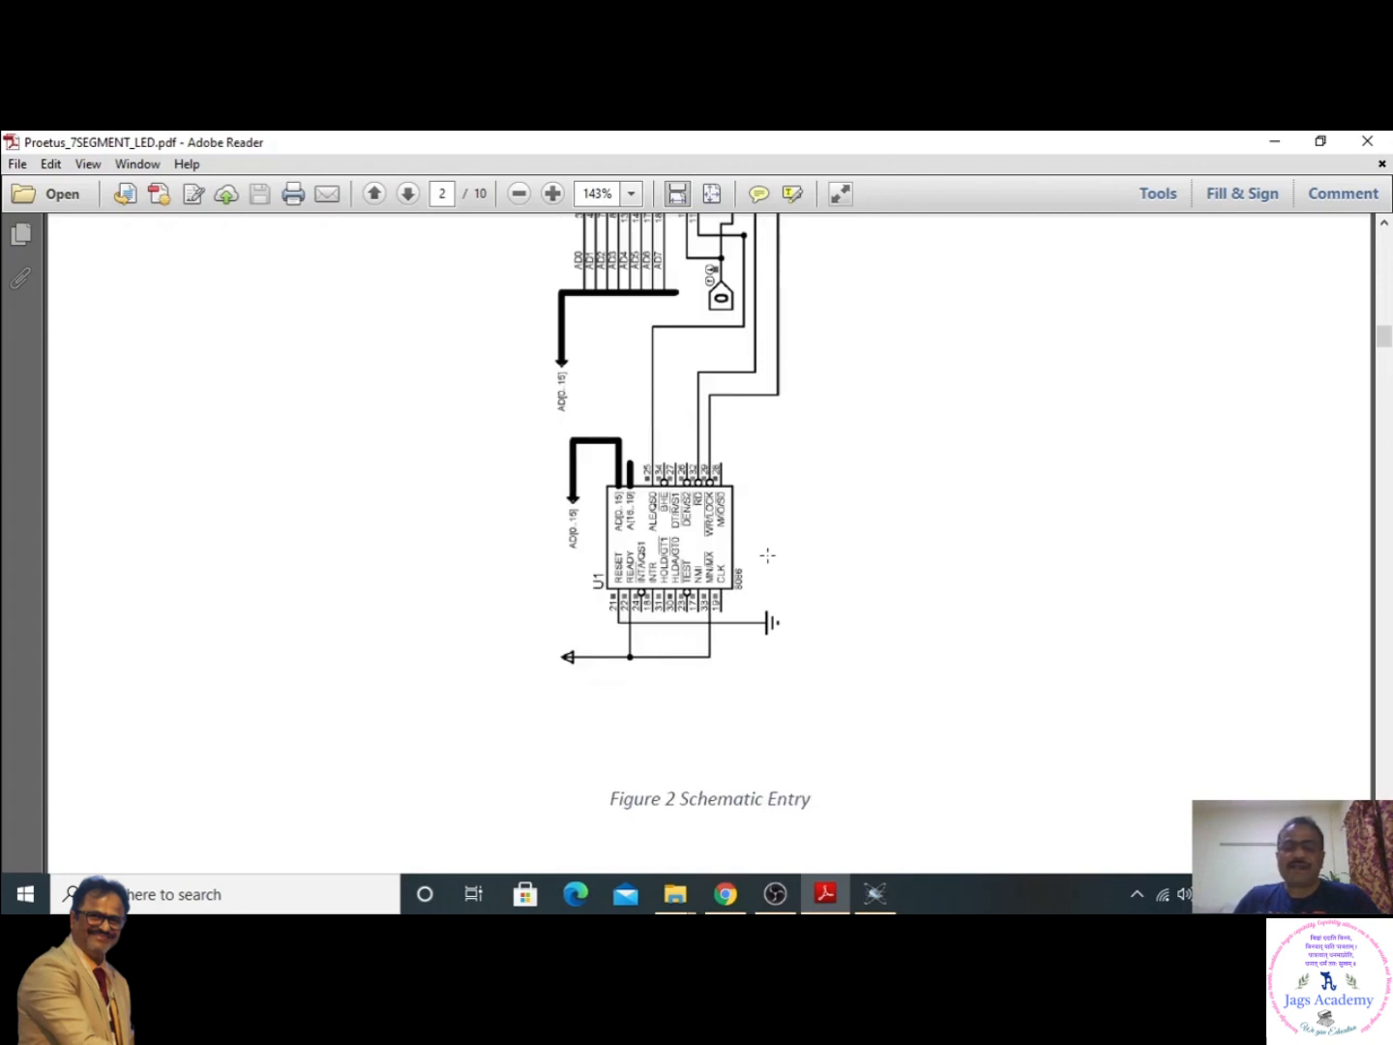
pyautogui.scroll(6, 812, 648)
pyautogui.scroll(3, 811, 648)
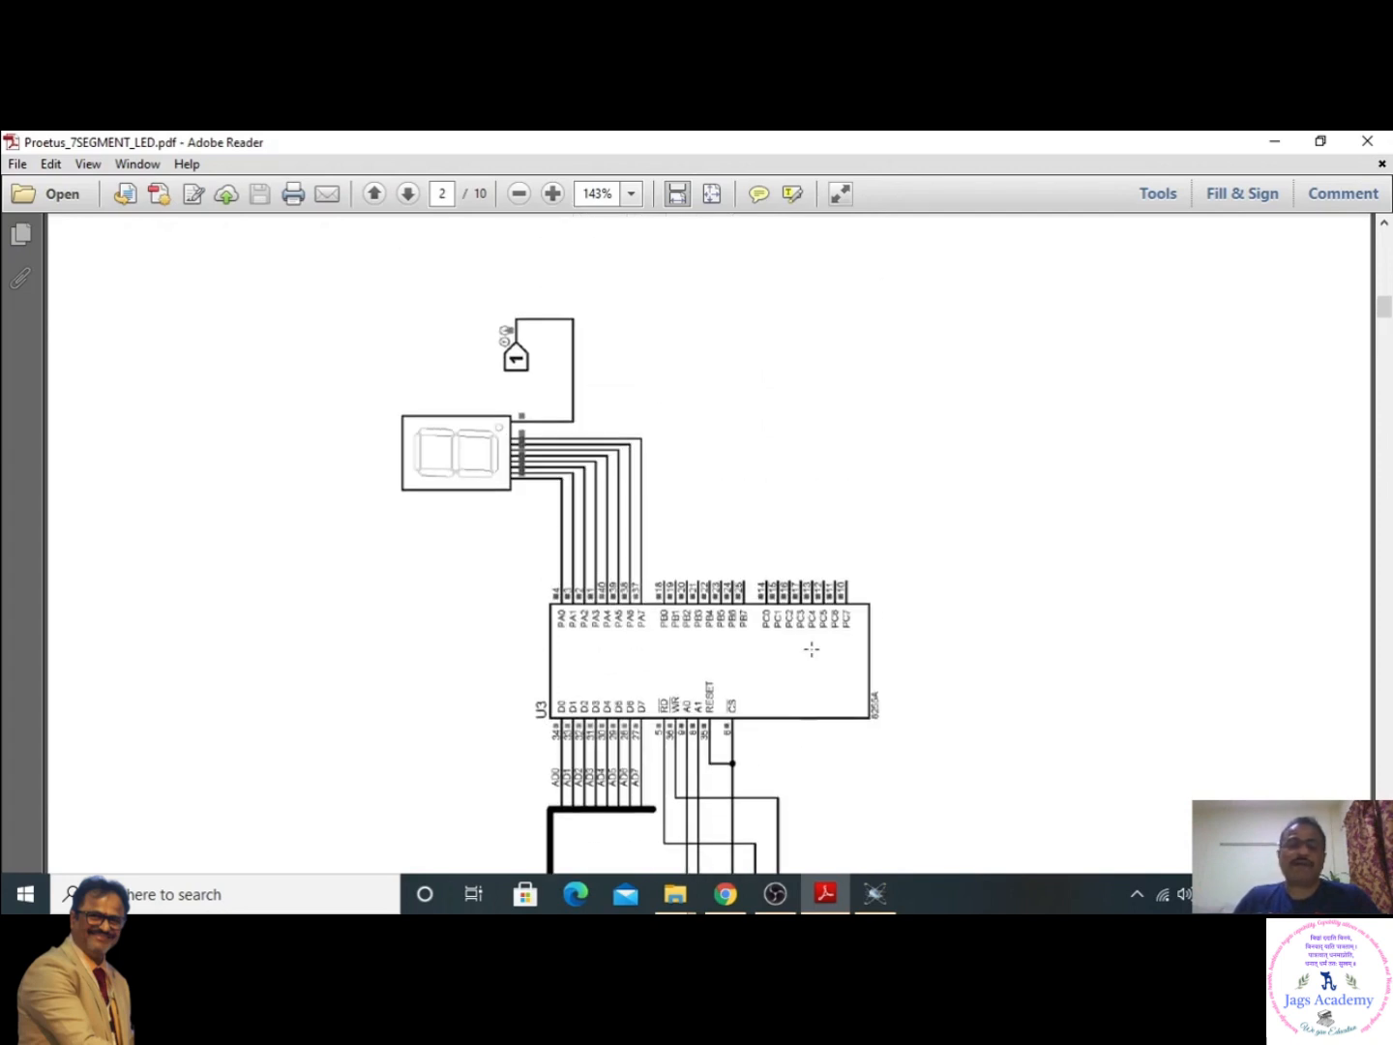
pyautogui.scroll(-7, 812, 648)
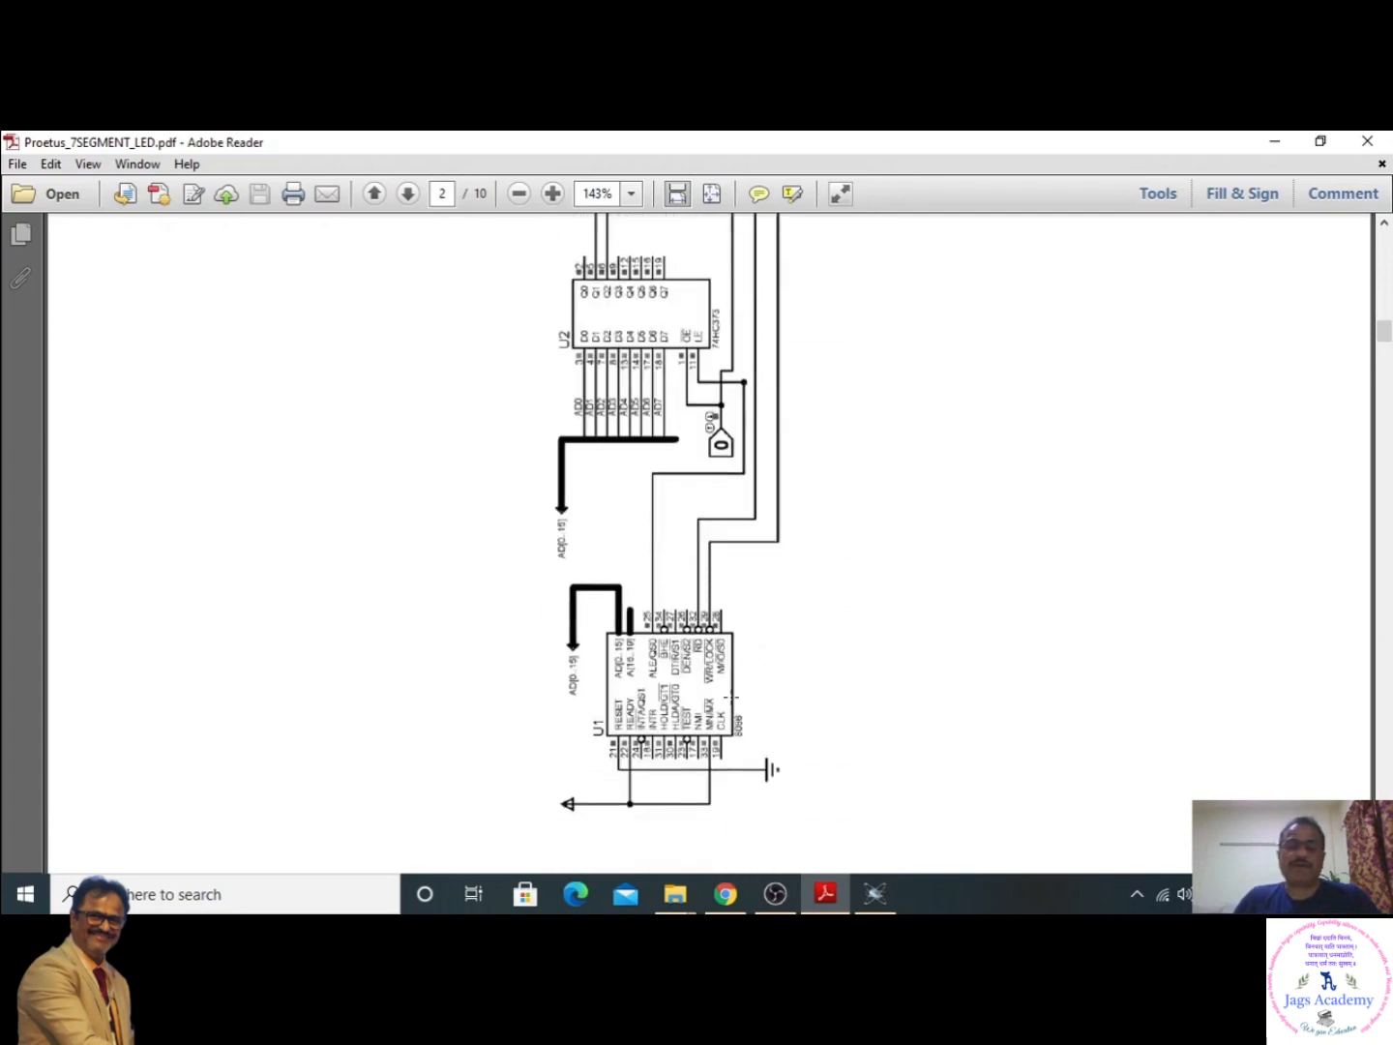
# - Rotate the PDF view clockwise and examine the Figure 2 schematic entry in its upright orientation
pyautogui.click(88, 164)
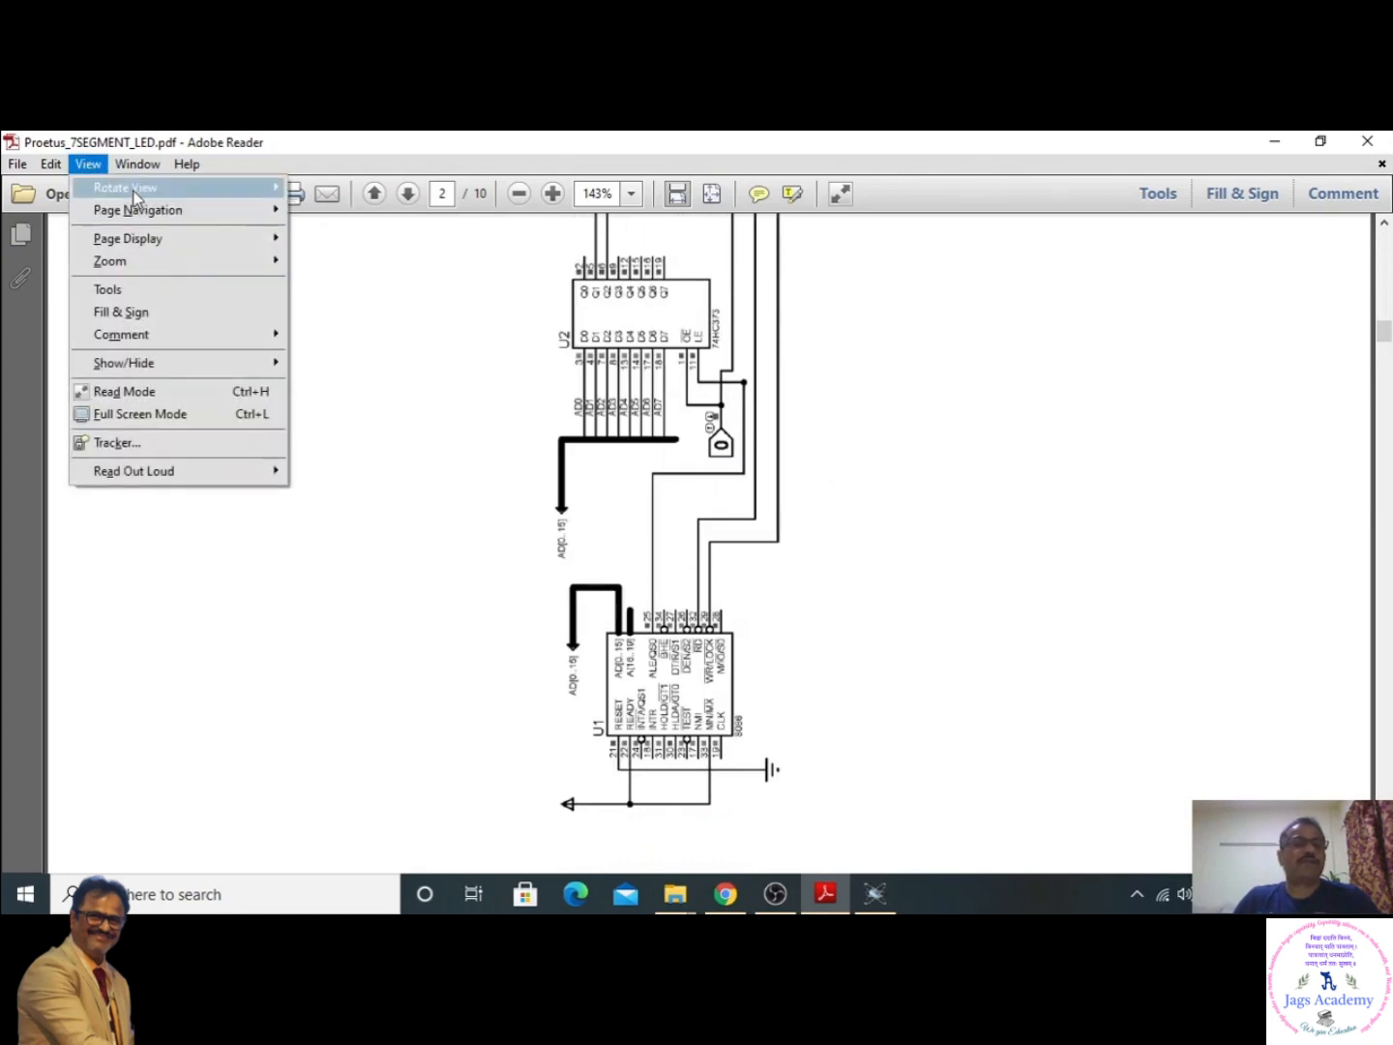
pyautogui.moveTo(230, 188)
pyautogui.click(300, 191)
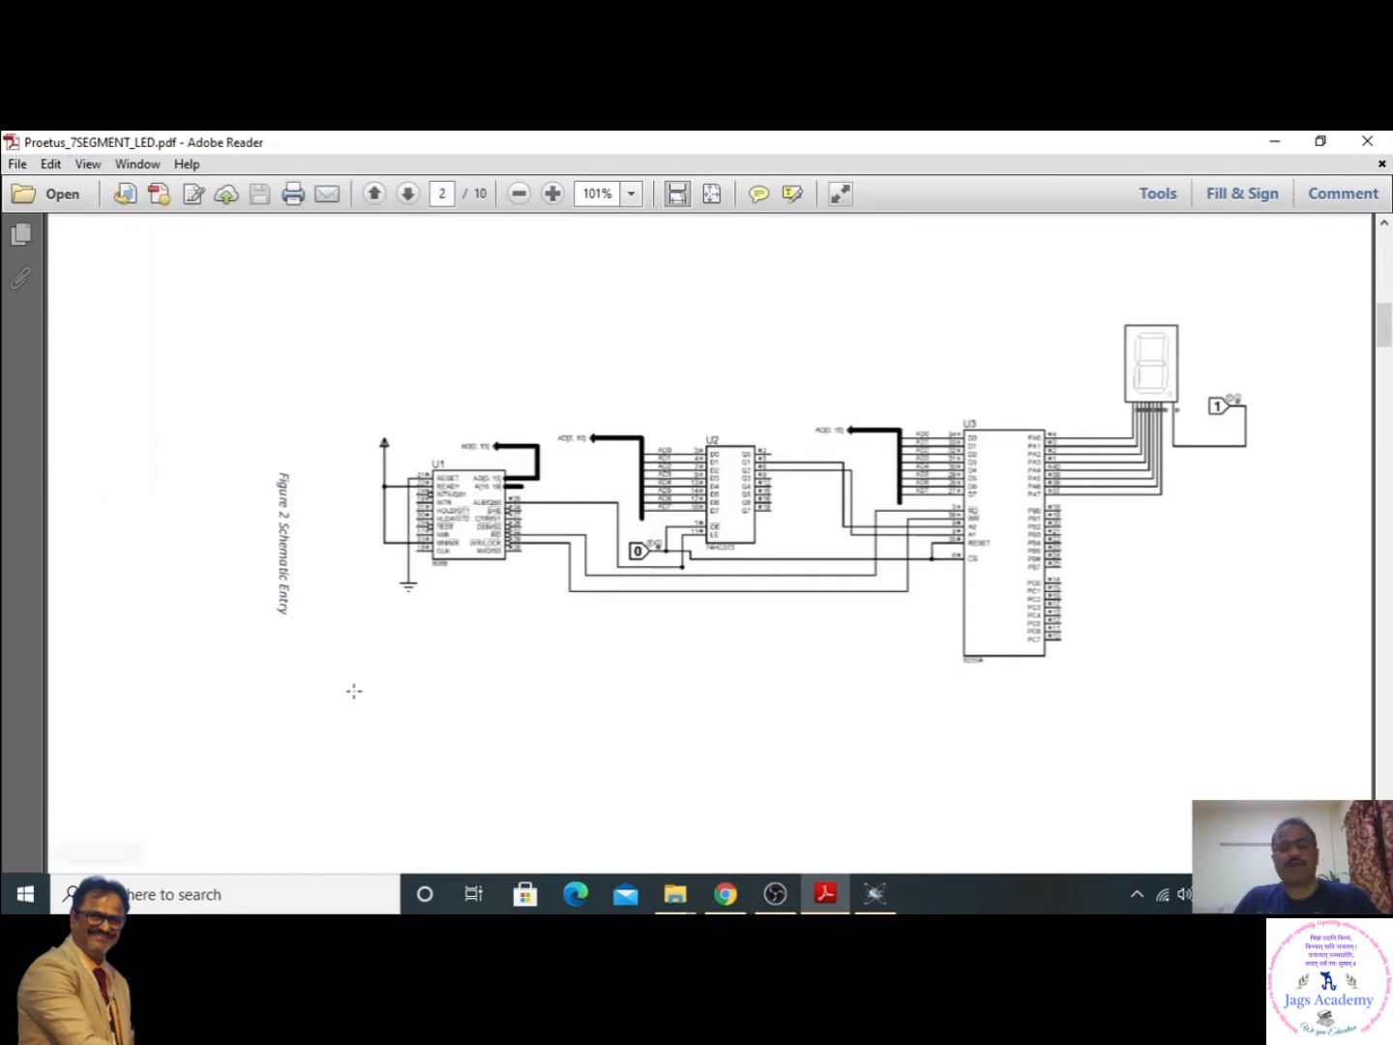
pyautogui.moveTo(379, 419); pyautogui.dragTo(554, 626)
pyautogui.click(644, 686)
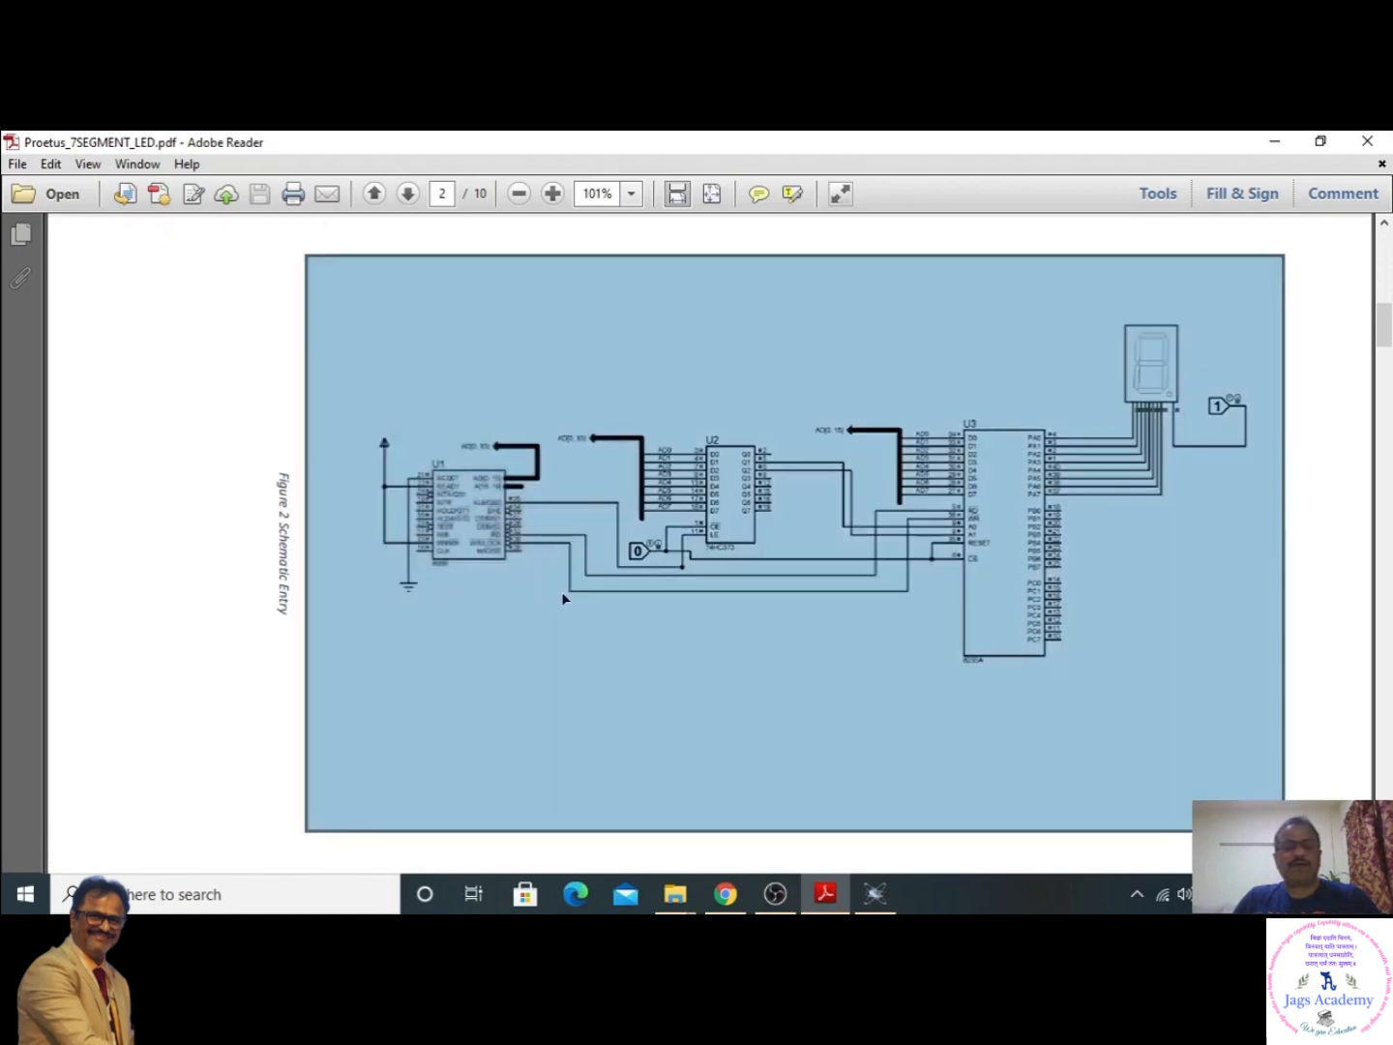
pyautogui.click(1286, 610)
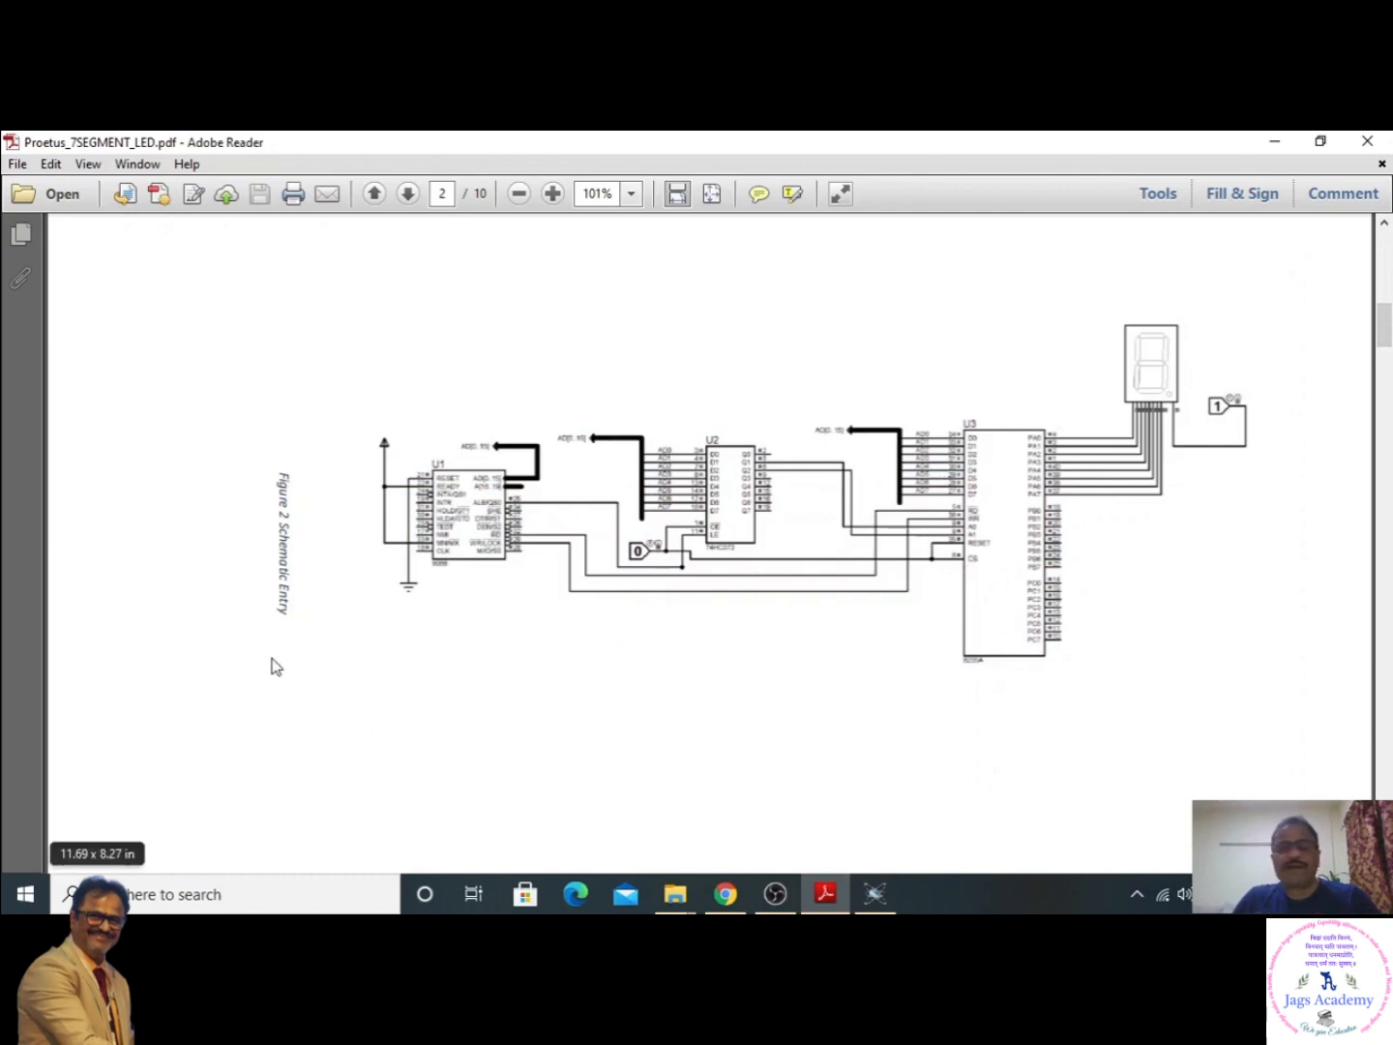
# - Switch to the myLED project in Proteus and add the 74HC373 octal latch from the 74HC library to the device list
pyautogui.click(873, 908)
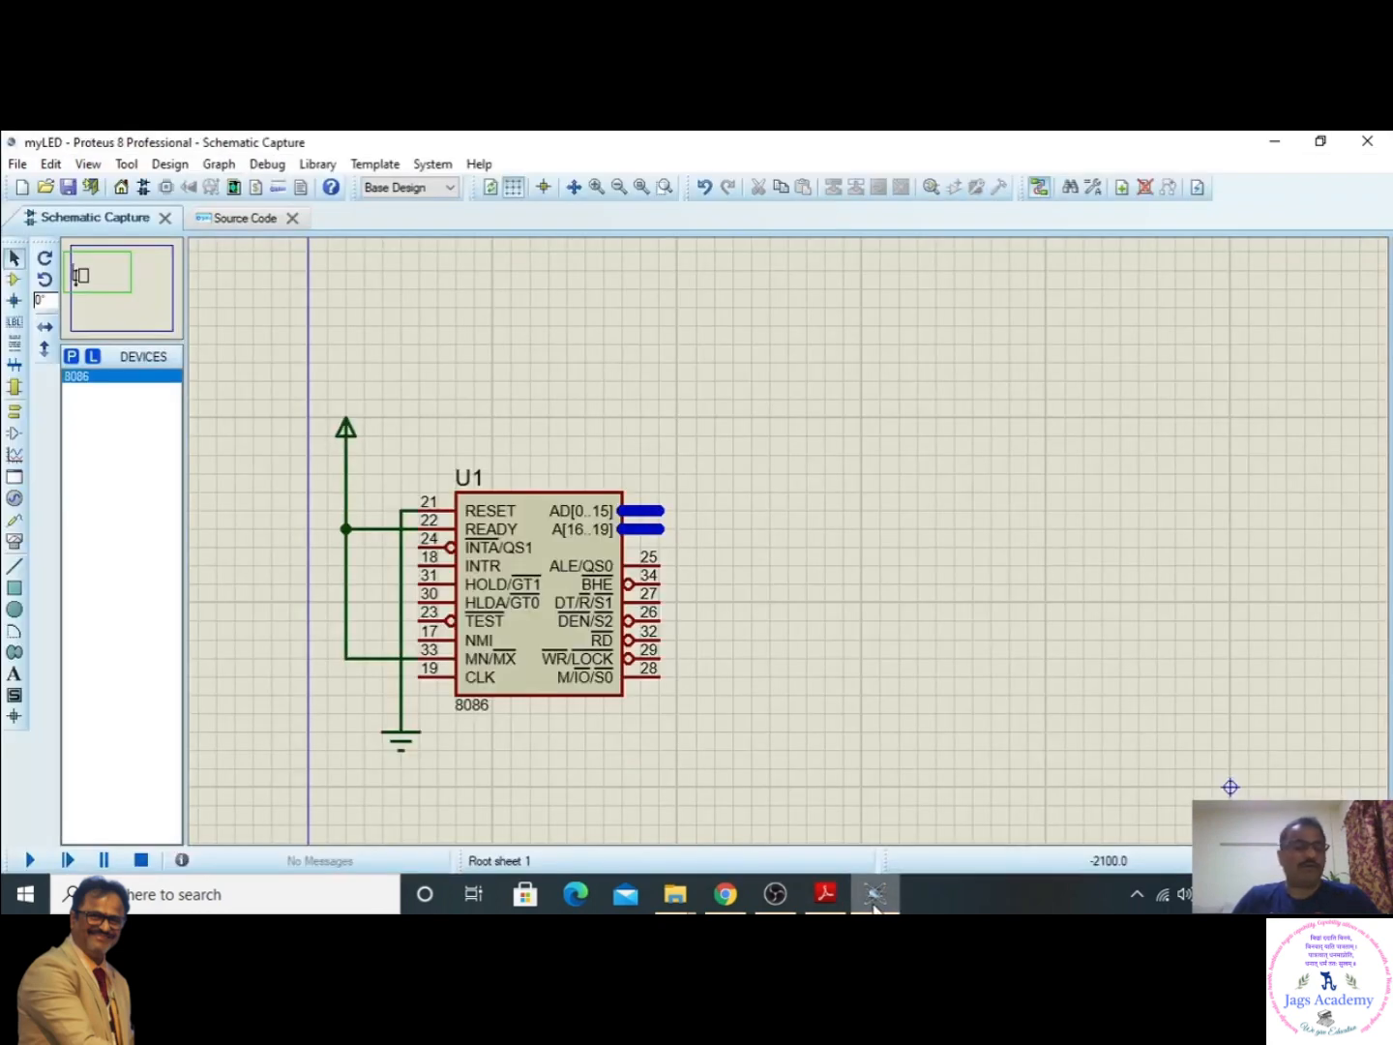
pyautogui.click(70, 360)
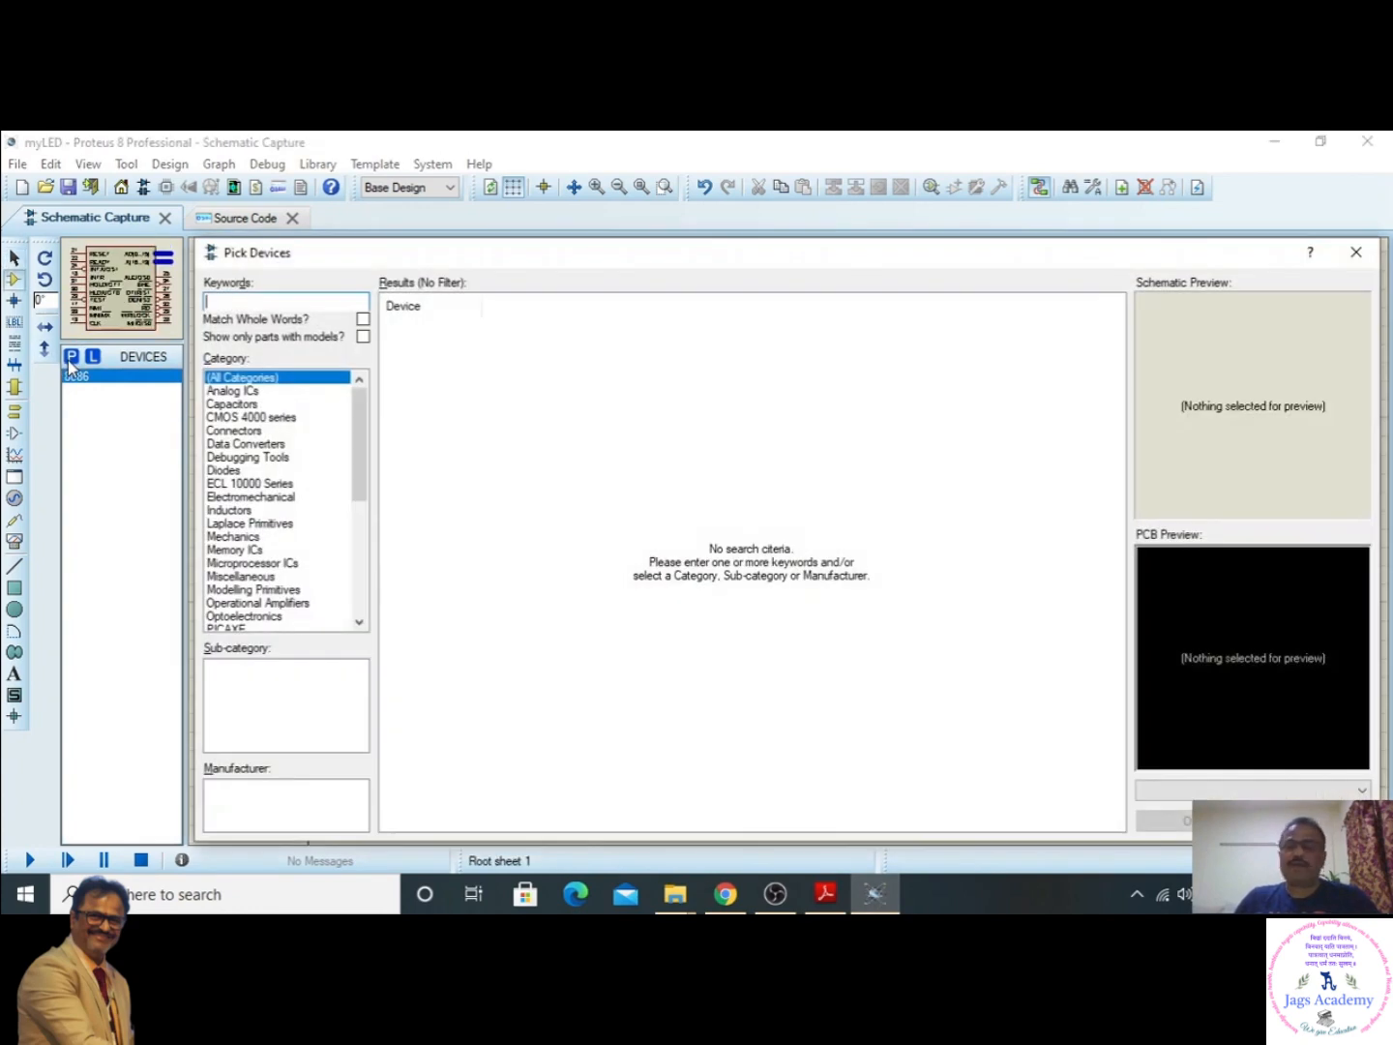
pyautogui.moveTo(468, 245); pyautogui.dragTo(412, 219)
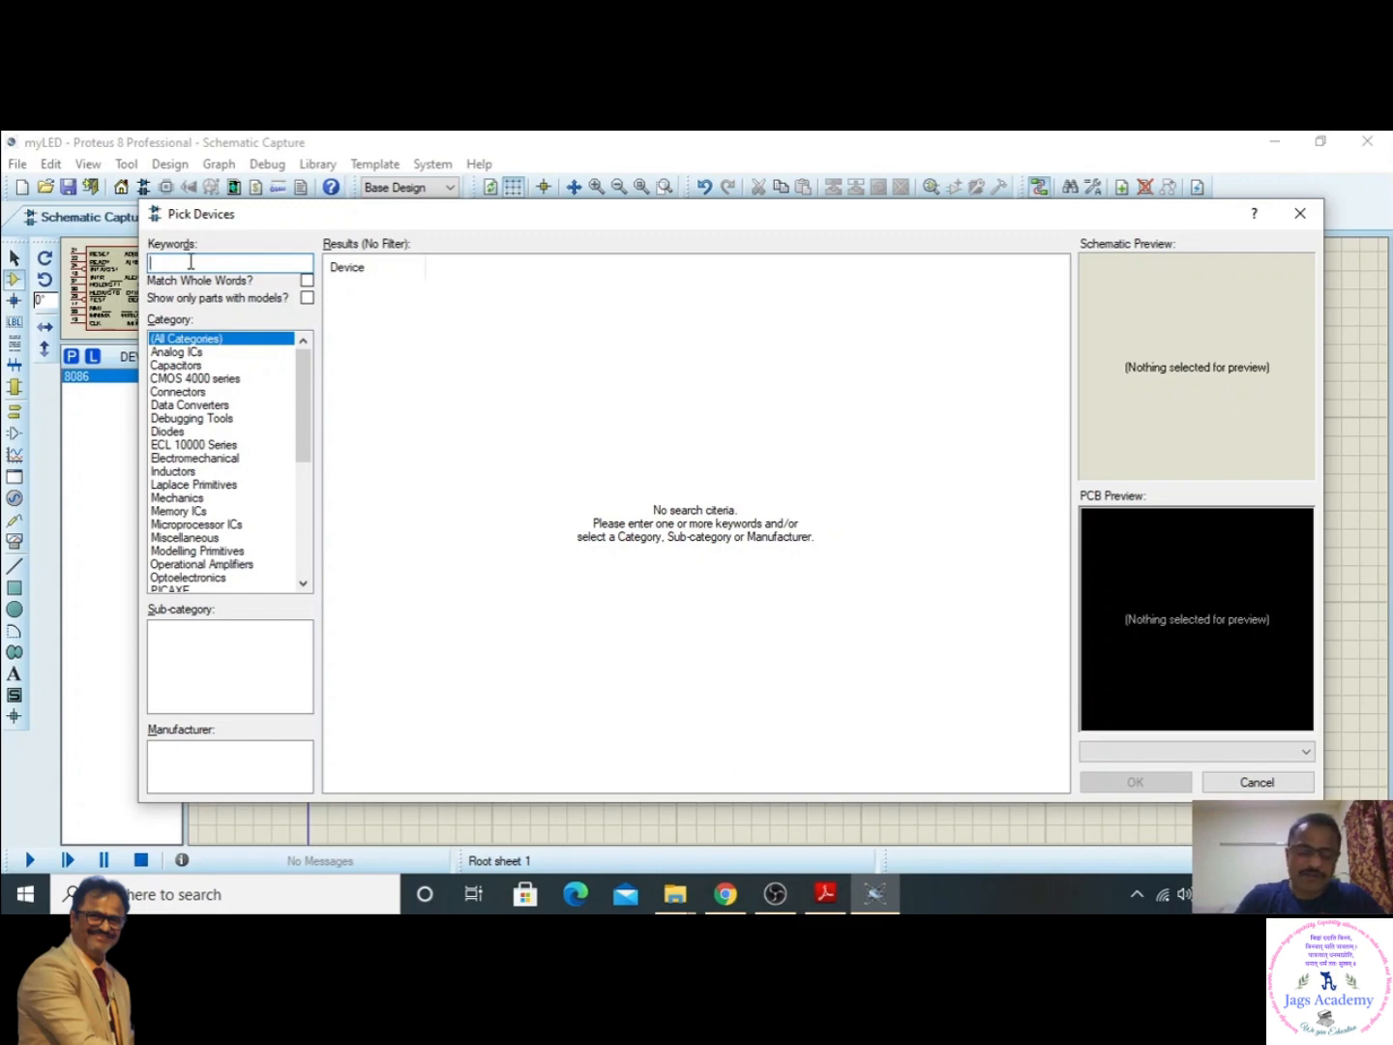
pyautogui.write('7')
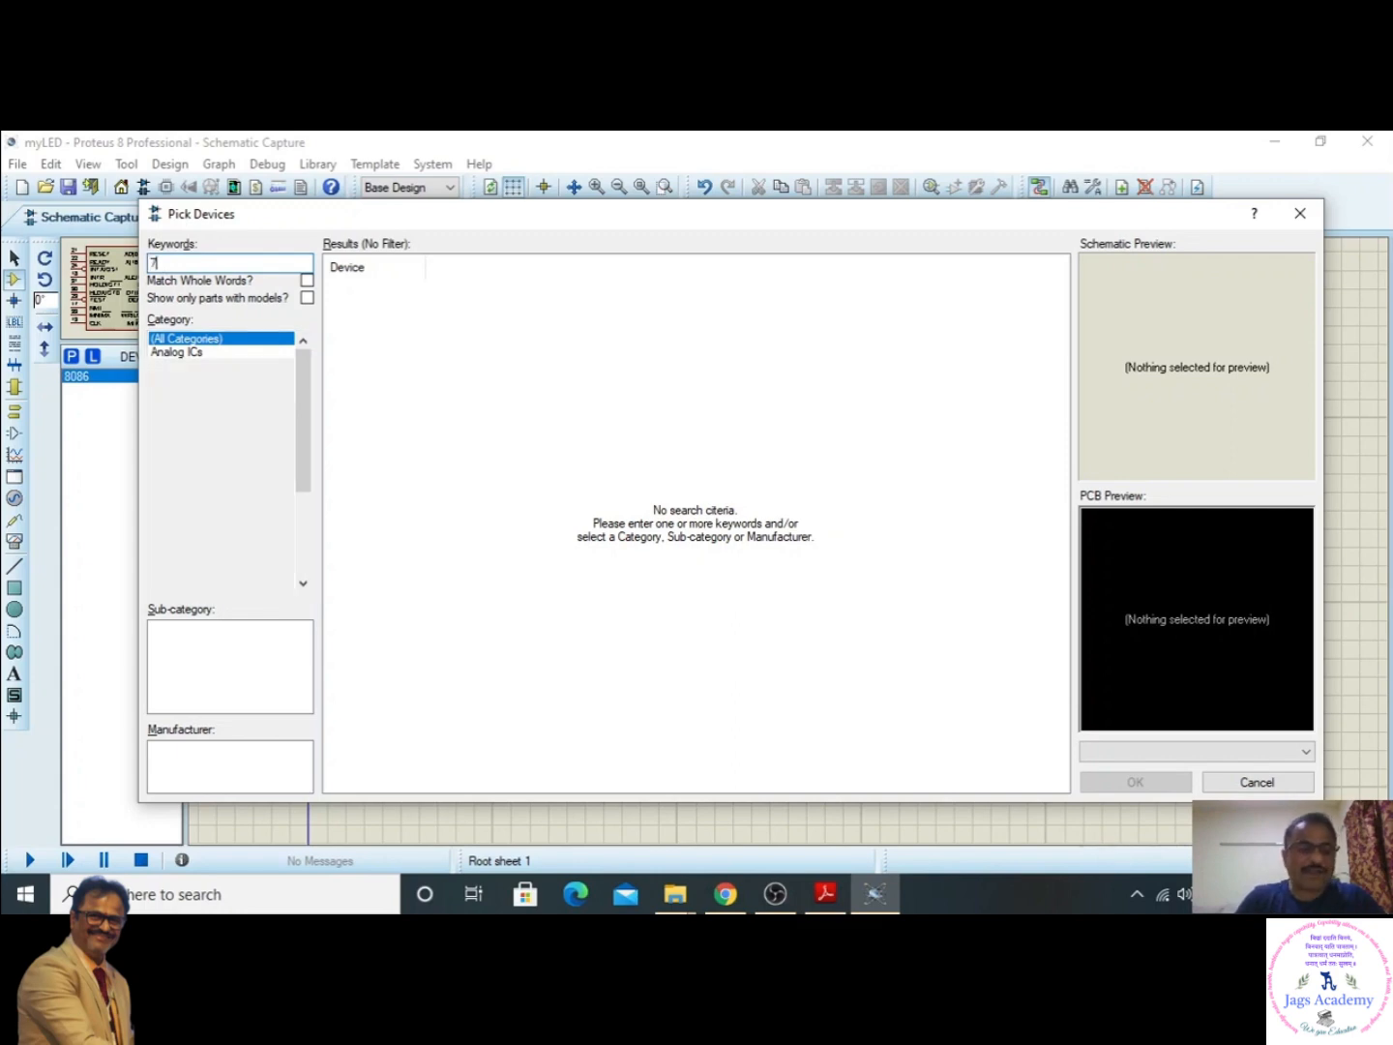
pyautogui.write('4hc')
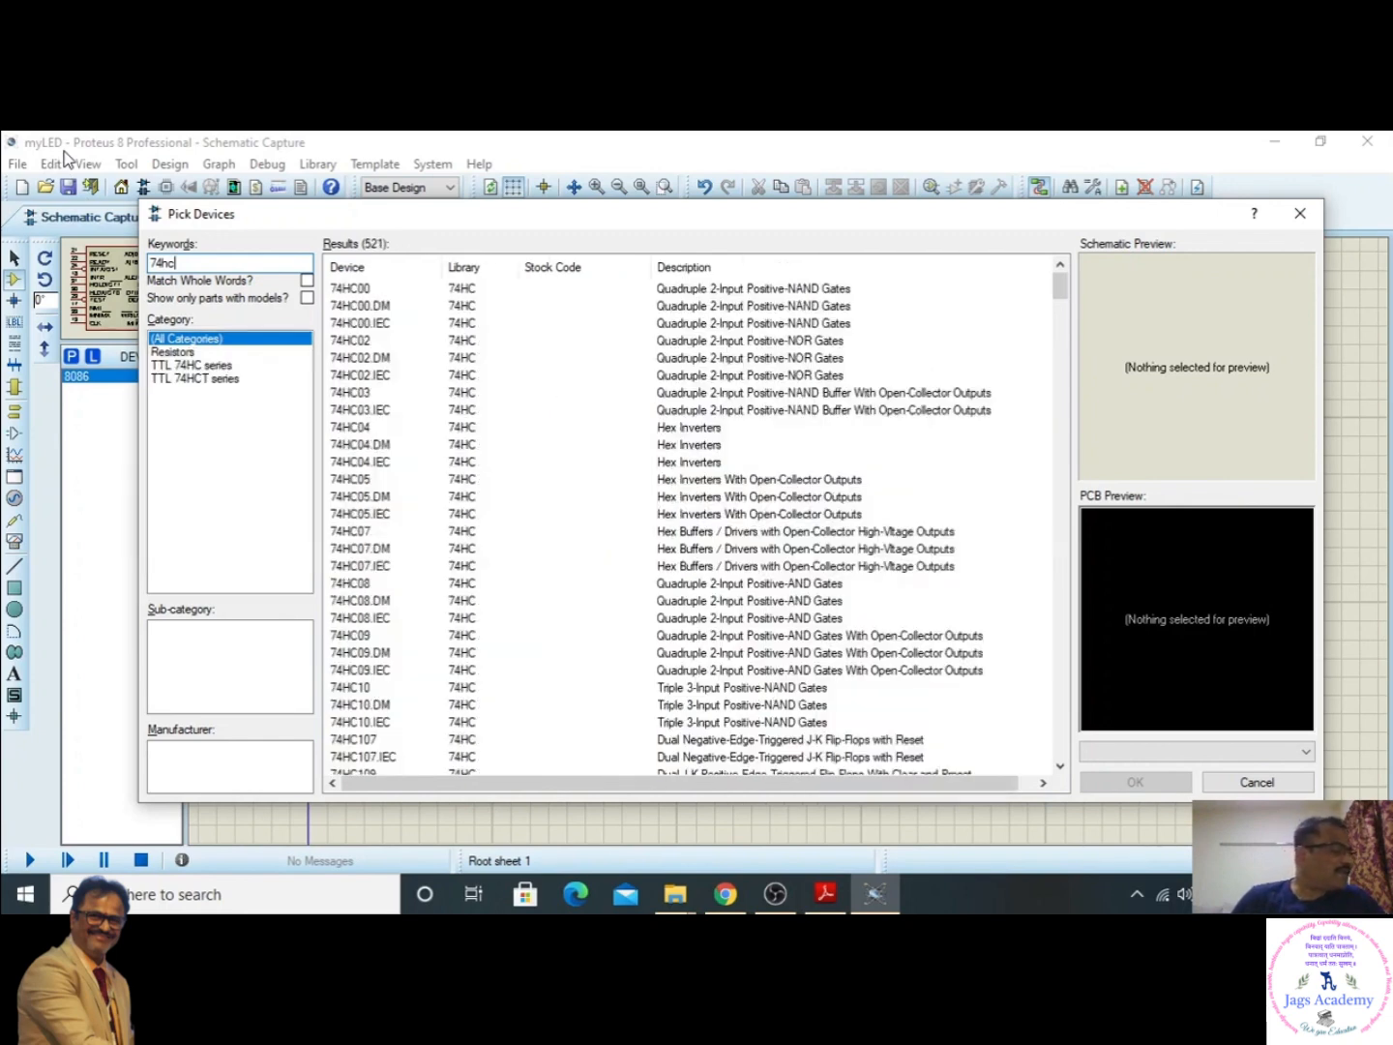
pyautogui.write('373')
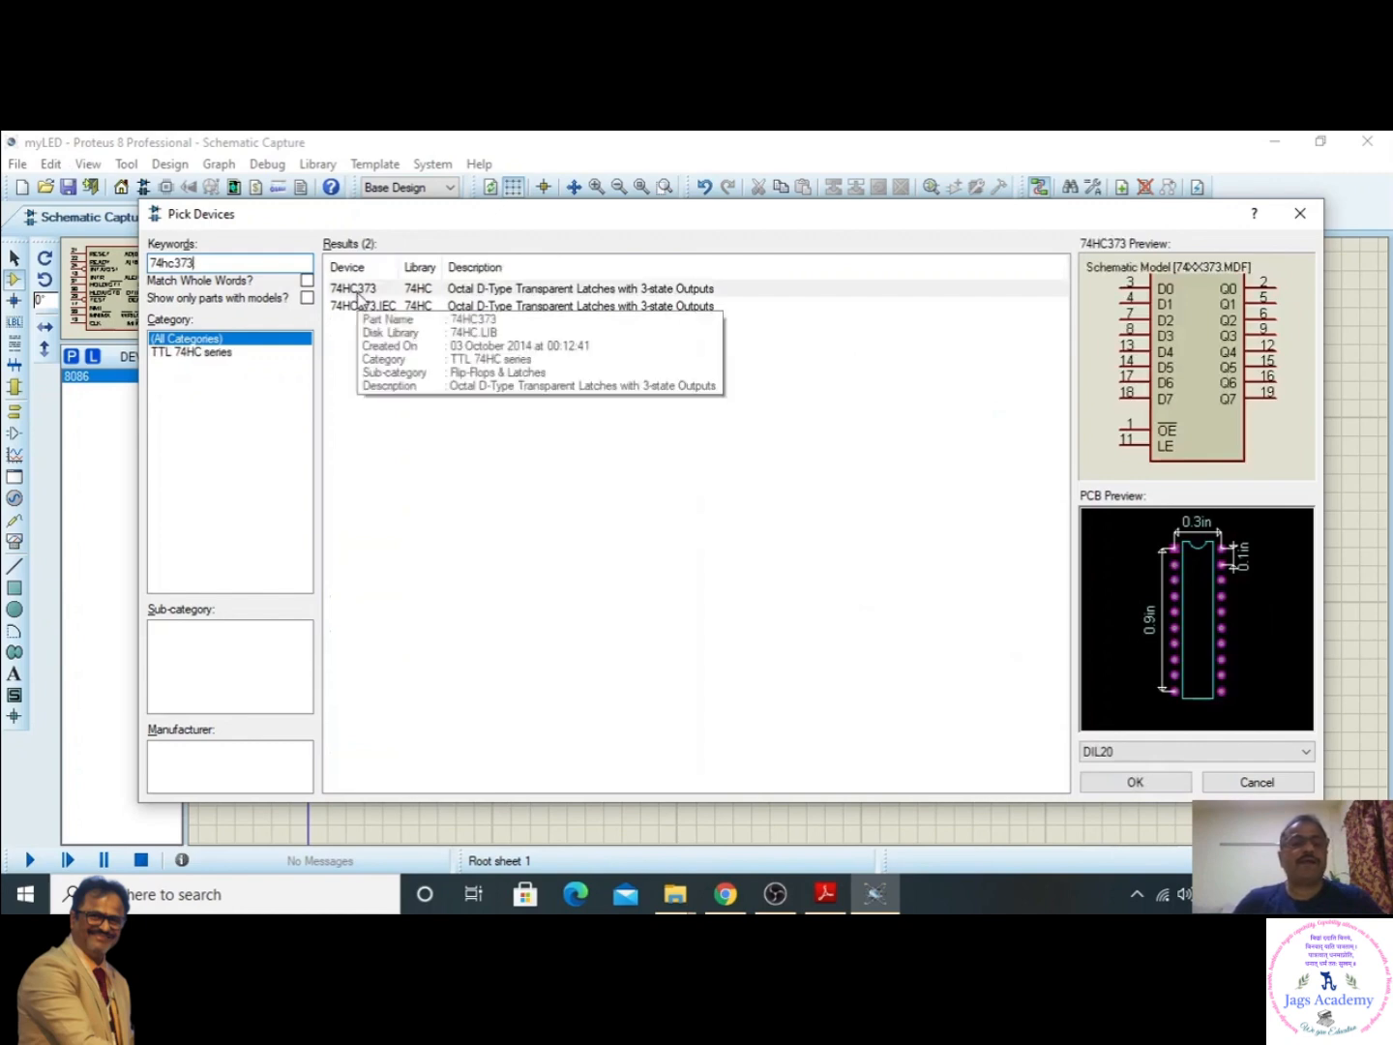
pyautogui.click(443, 290)
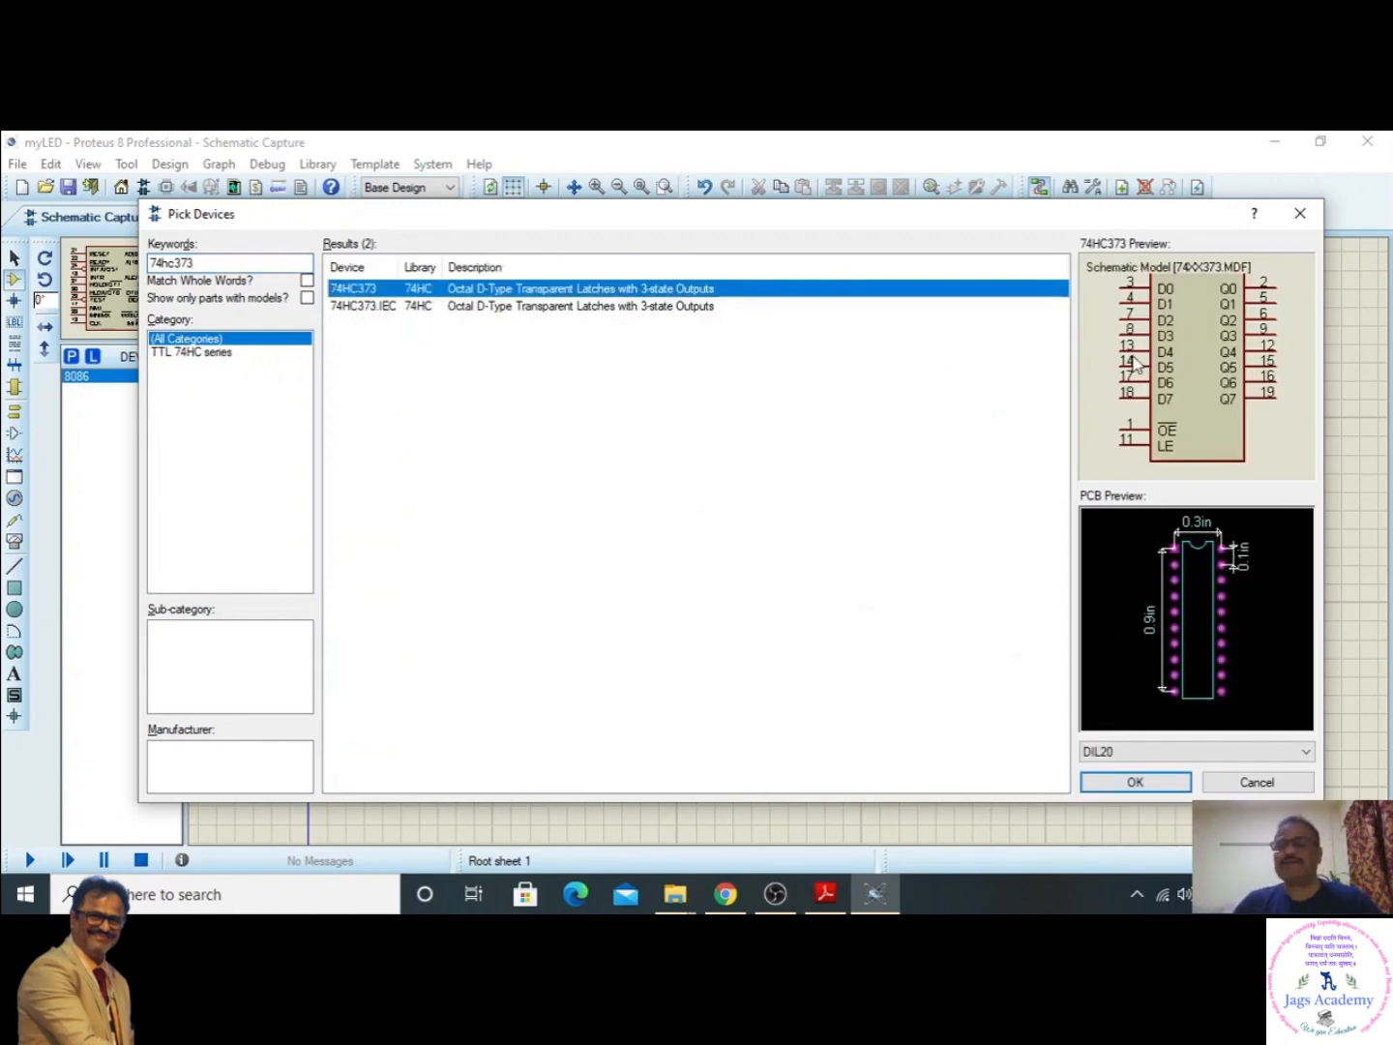
pyautogui.click(1171, 781)
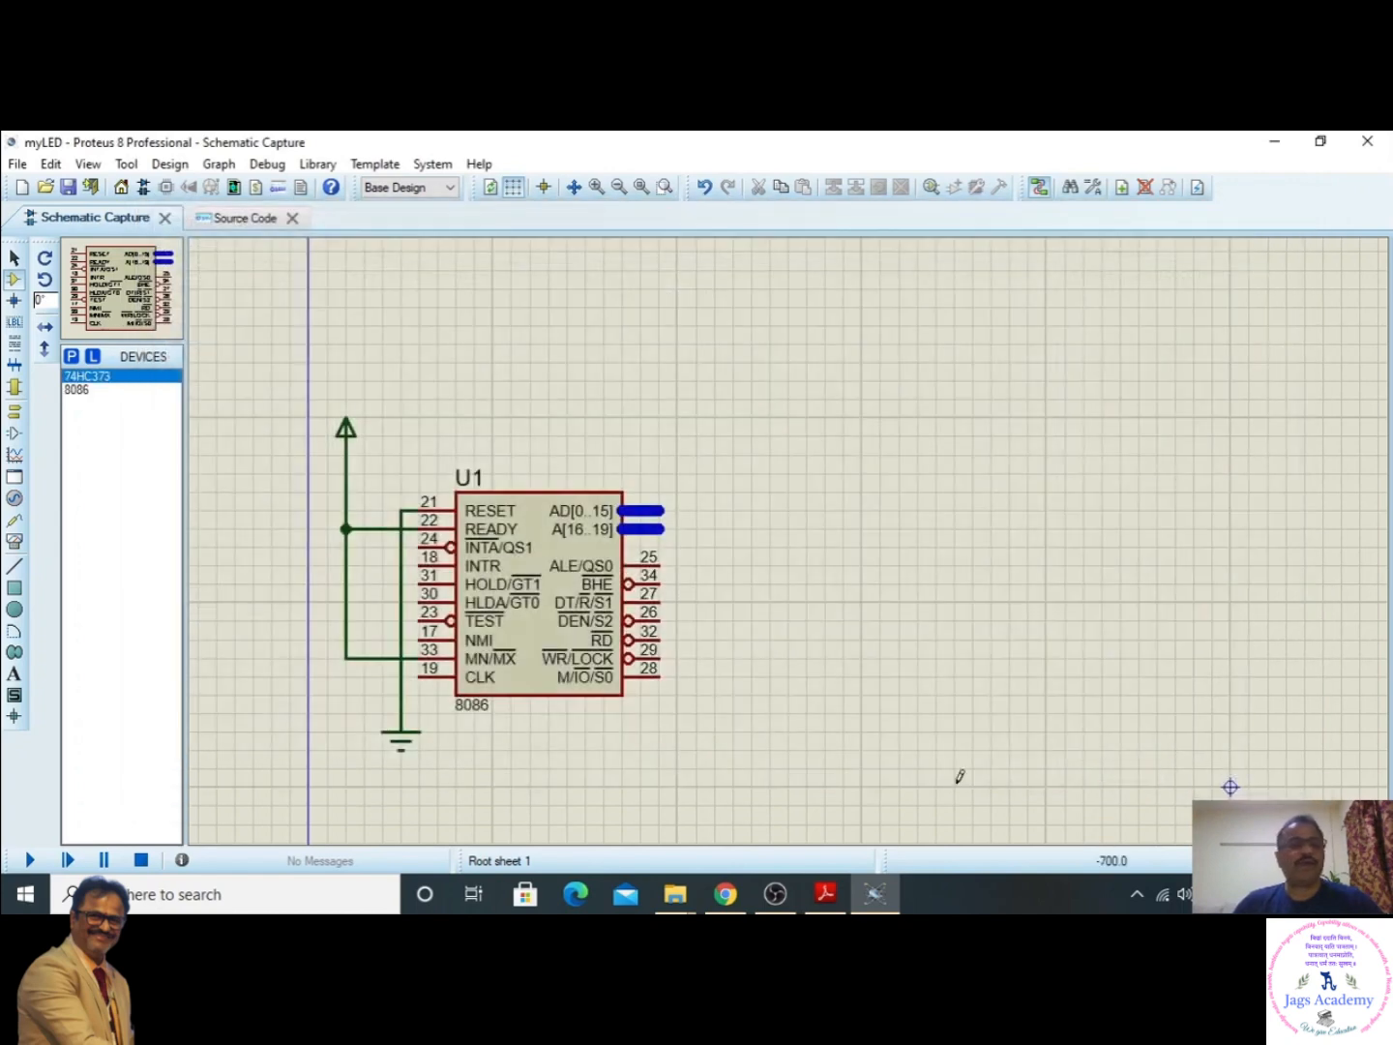
# - Place one 74HC373 latch in the free space to the upper right of the 8086
pyautogui.click(88, 379)
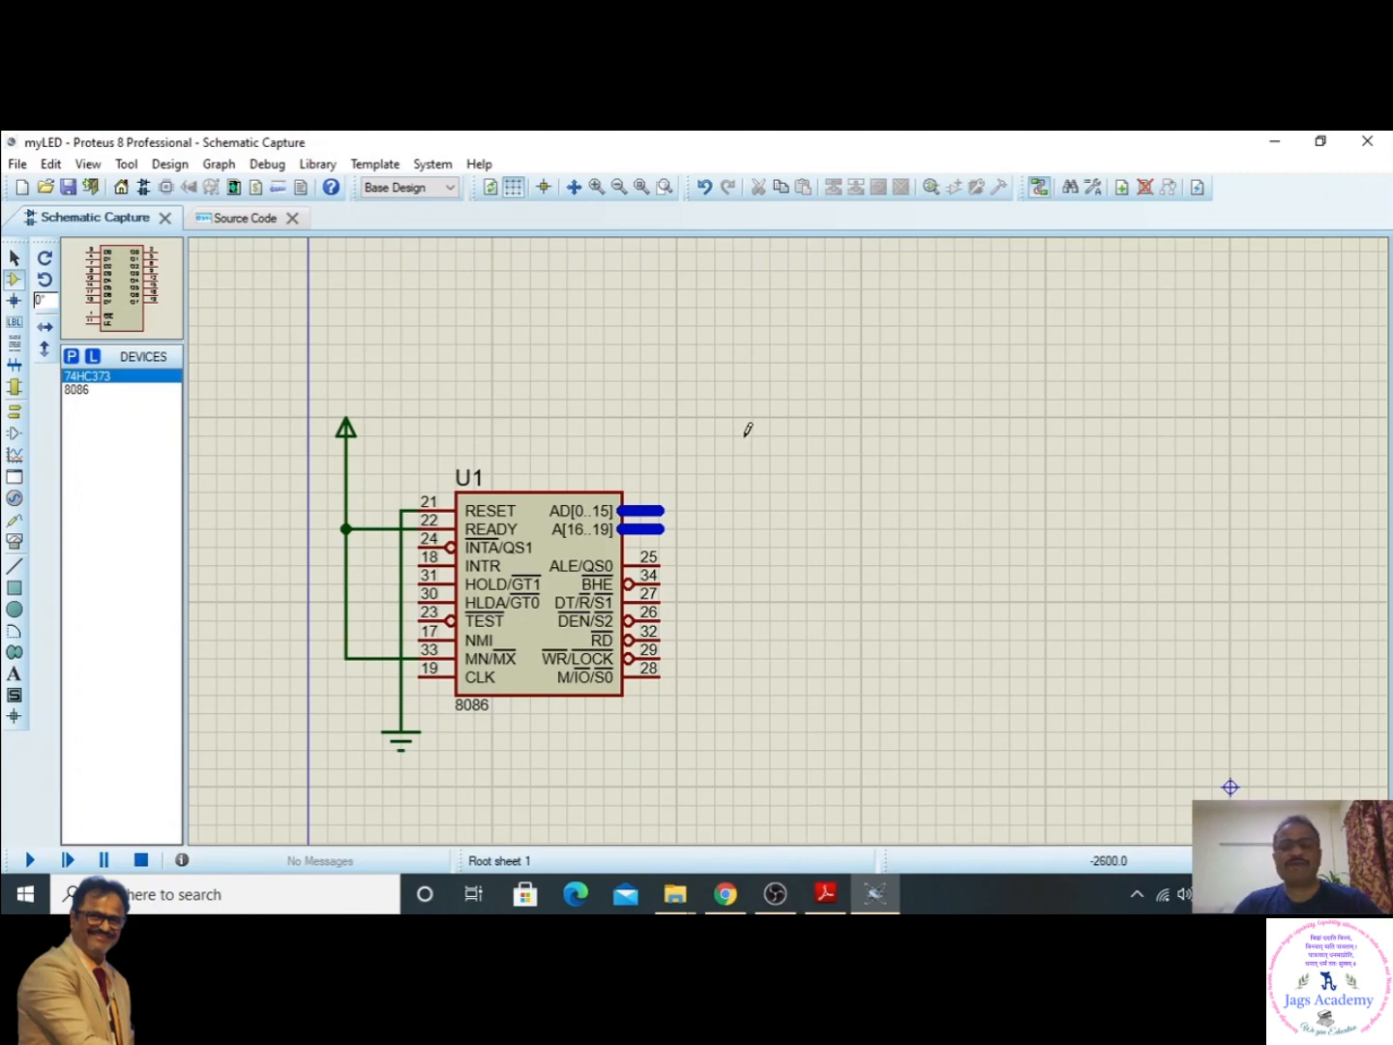
pyautogui.click(814, 401)
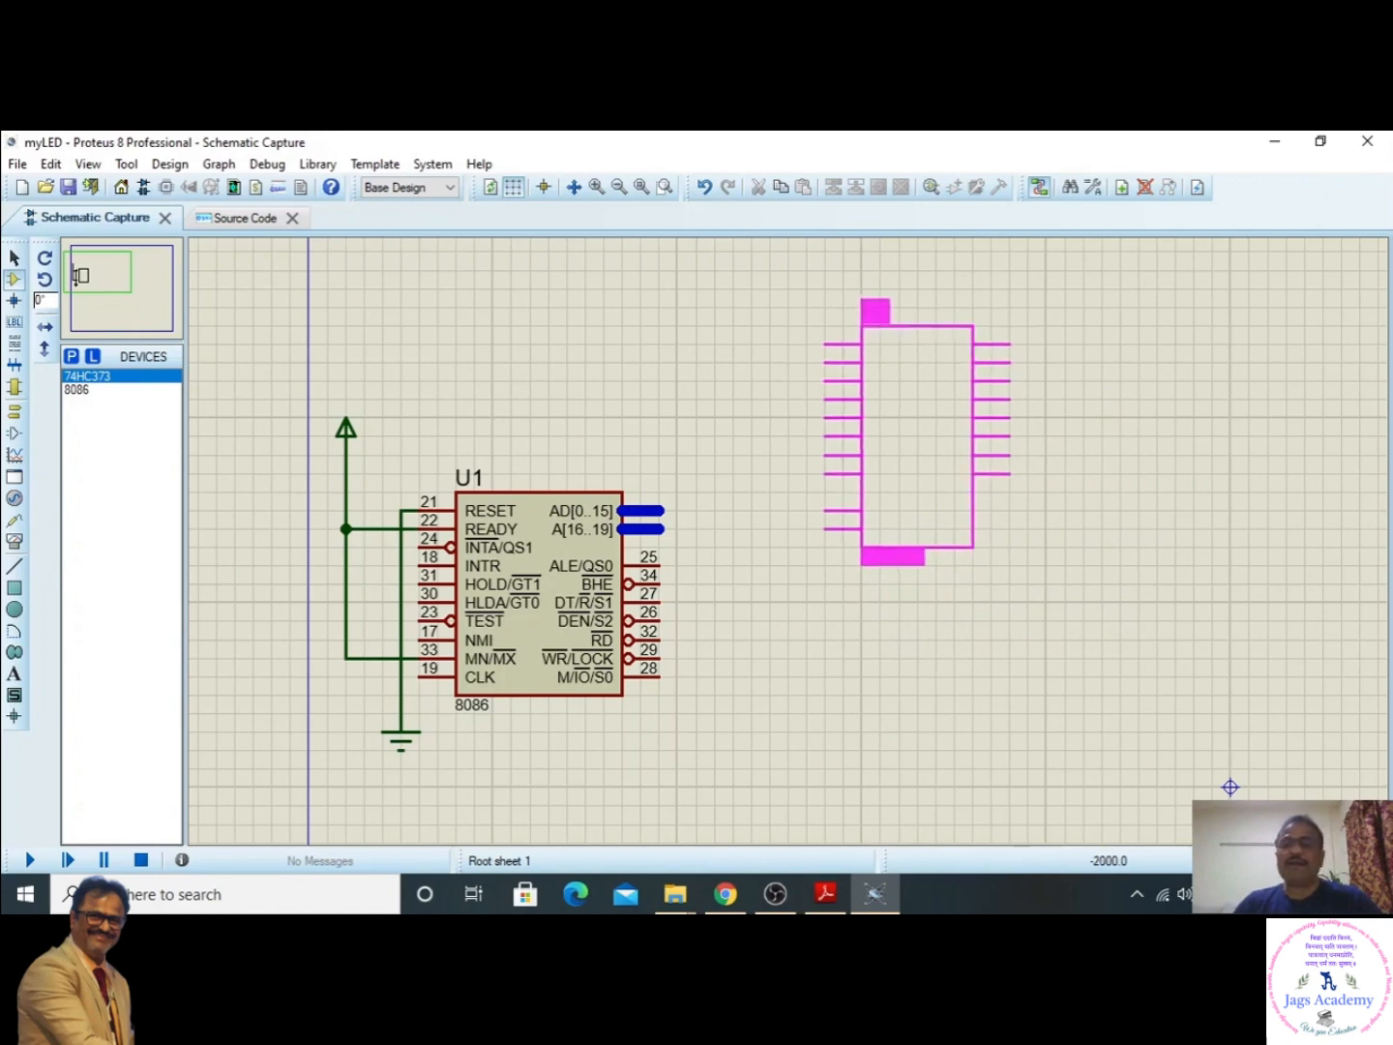
pyautogui.click(872, 331)
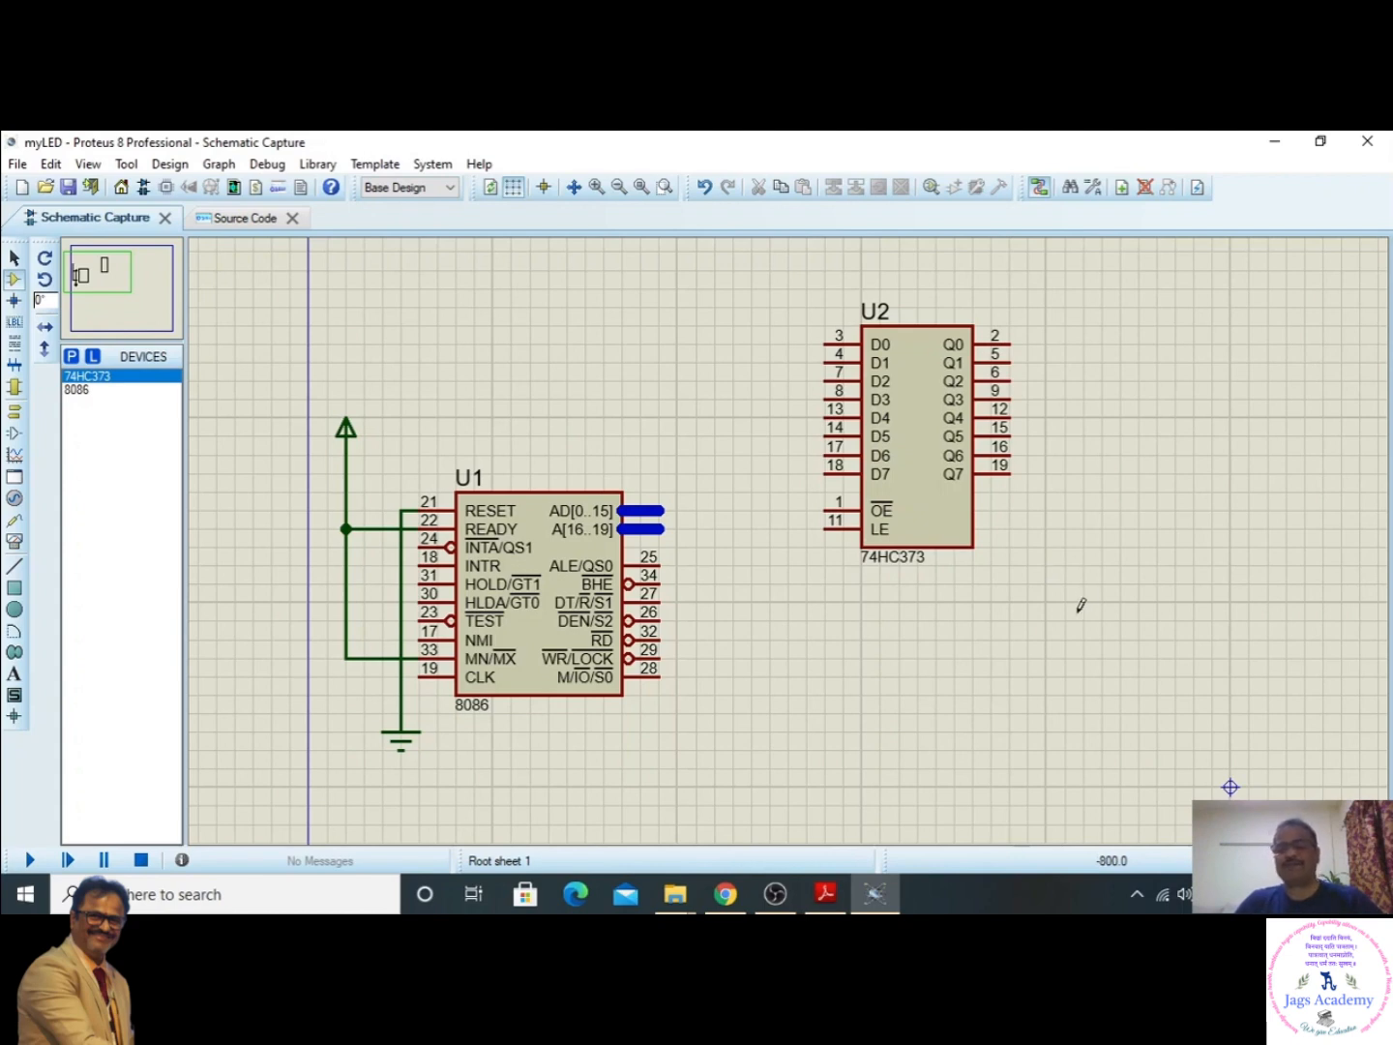
pyautogui.click(1081, 606)
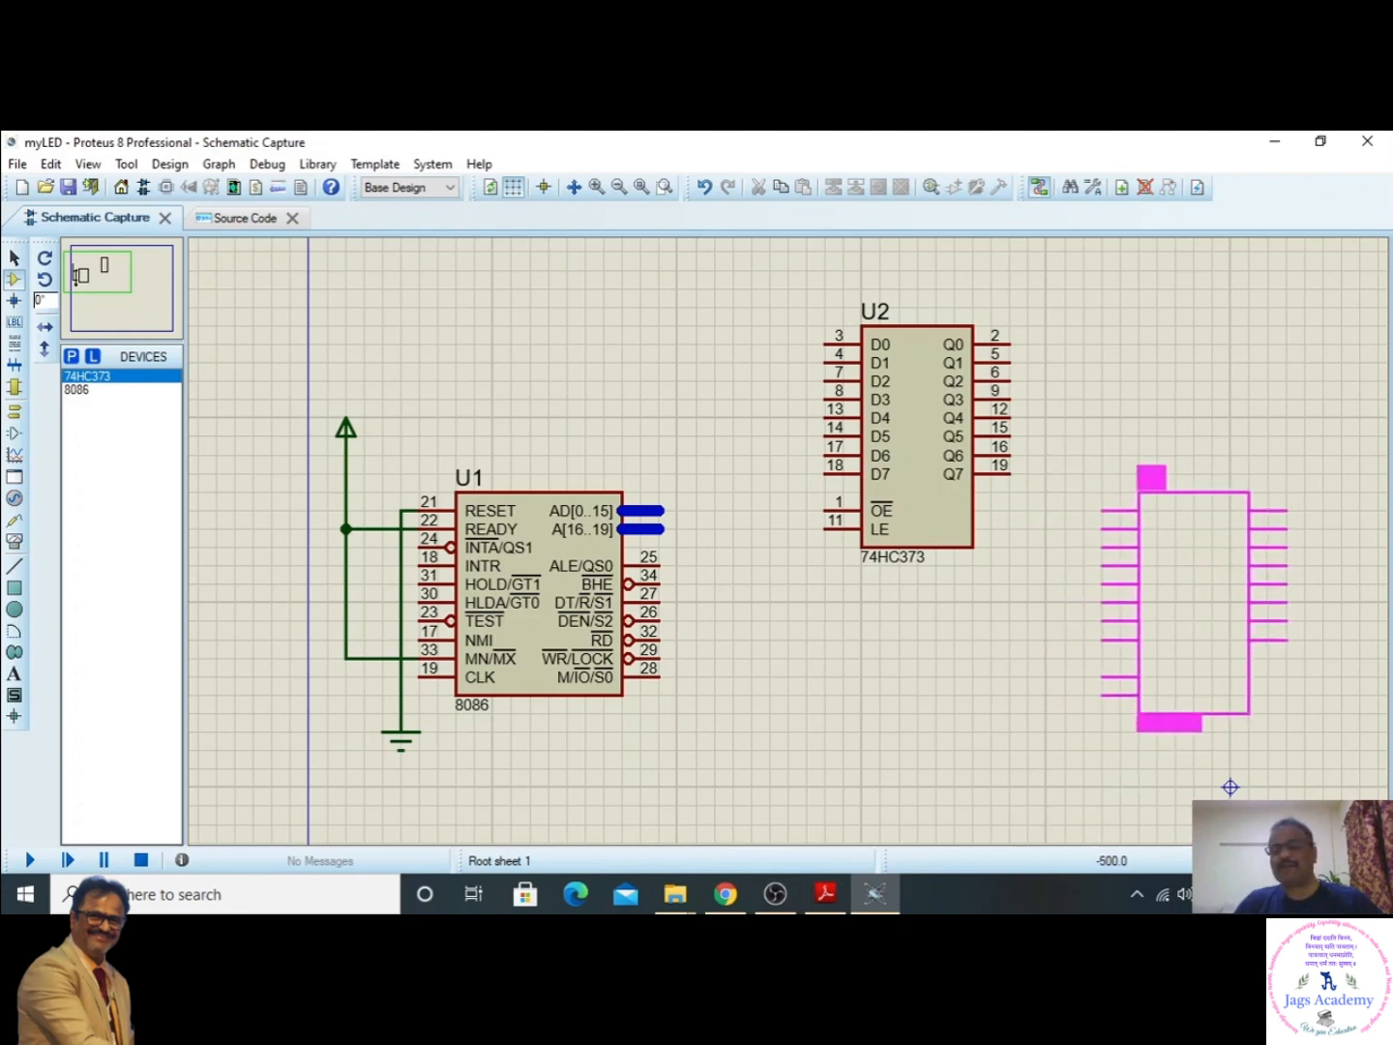
pyautogui.press('Escape')
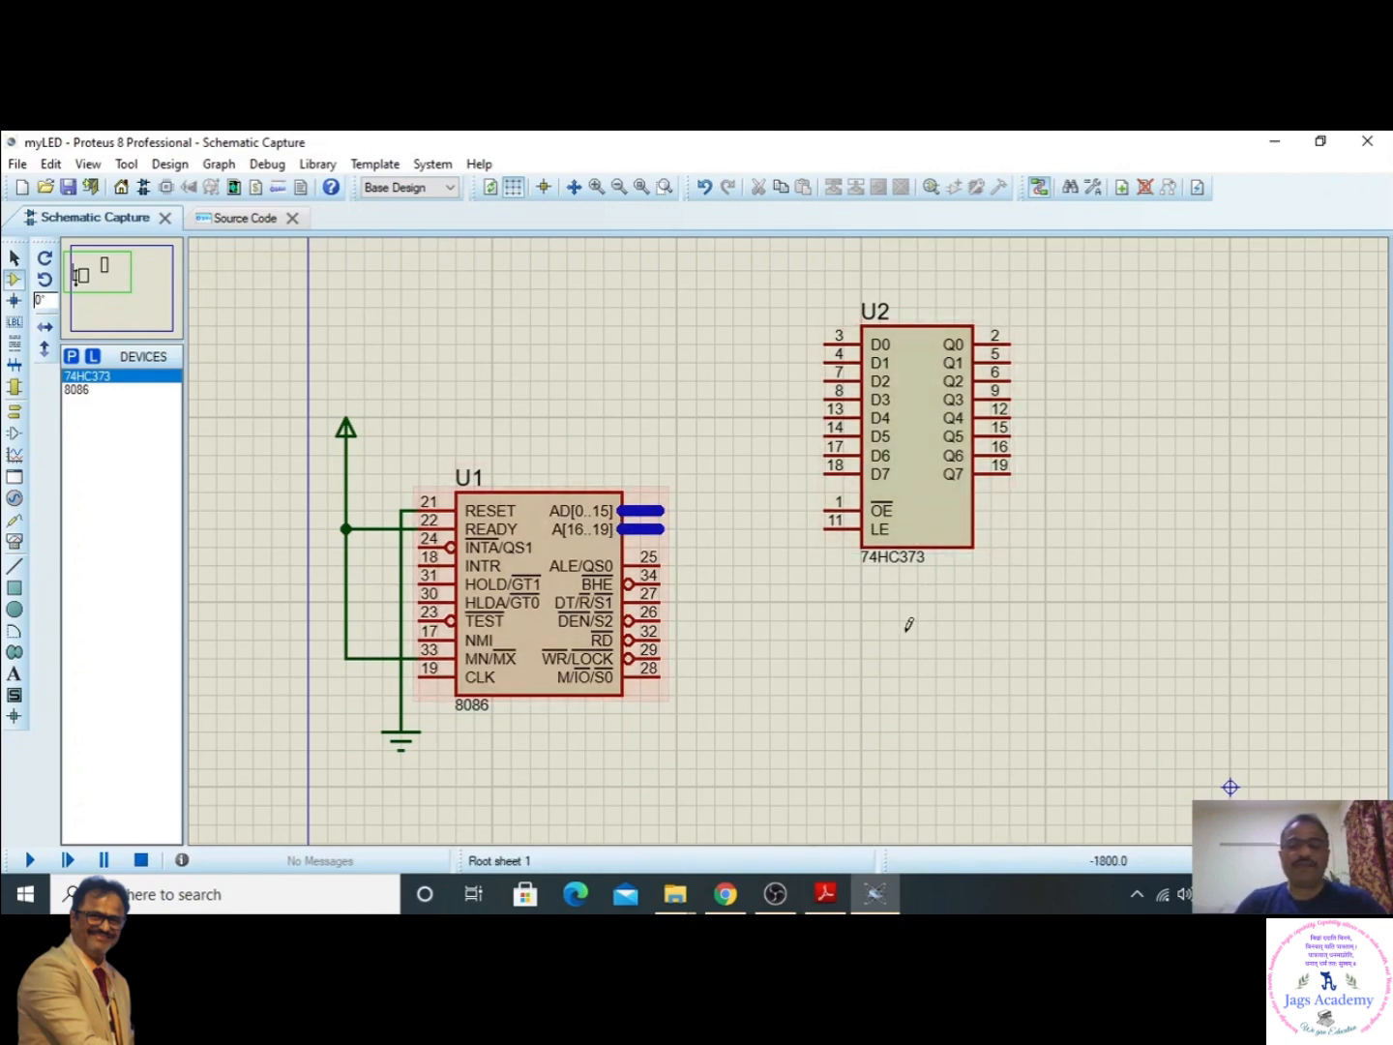
# - Add the 8255A programmable peripheral interface from the MICRO library to the device list
pyautogui.scroll(-1, 909, 624)
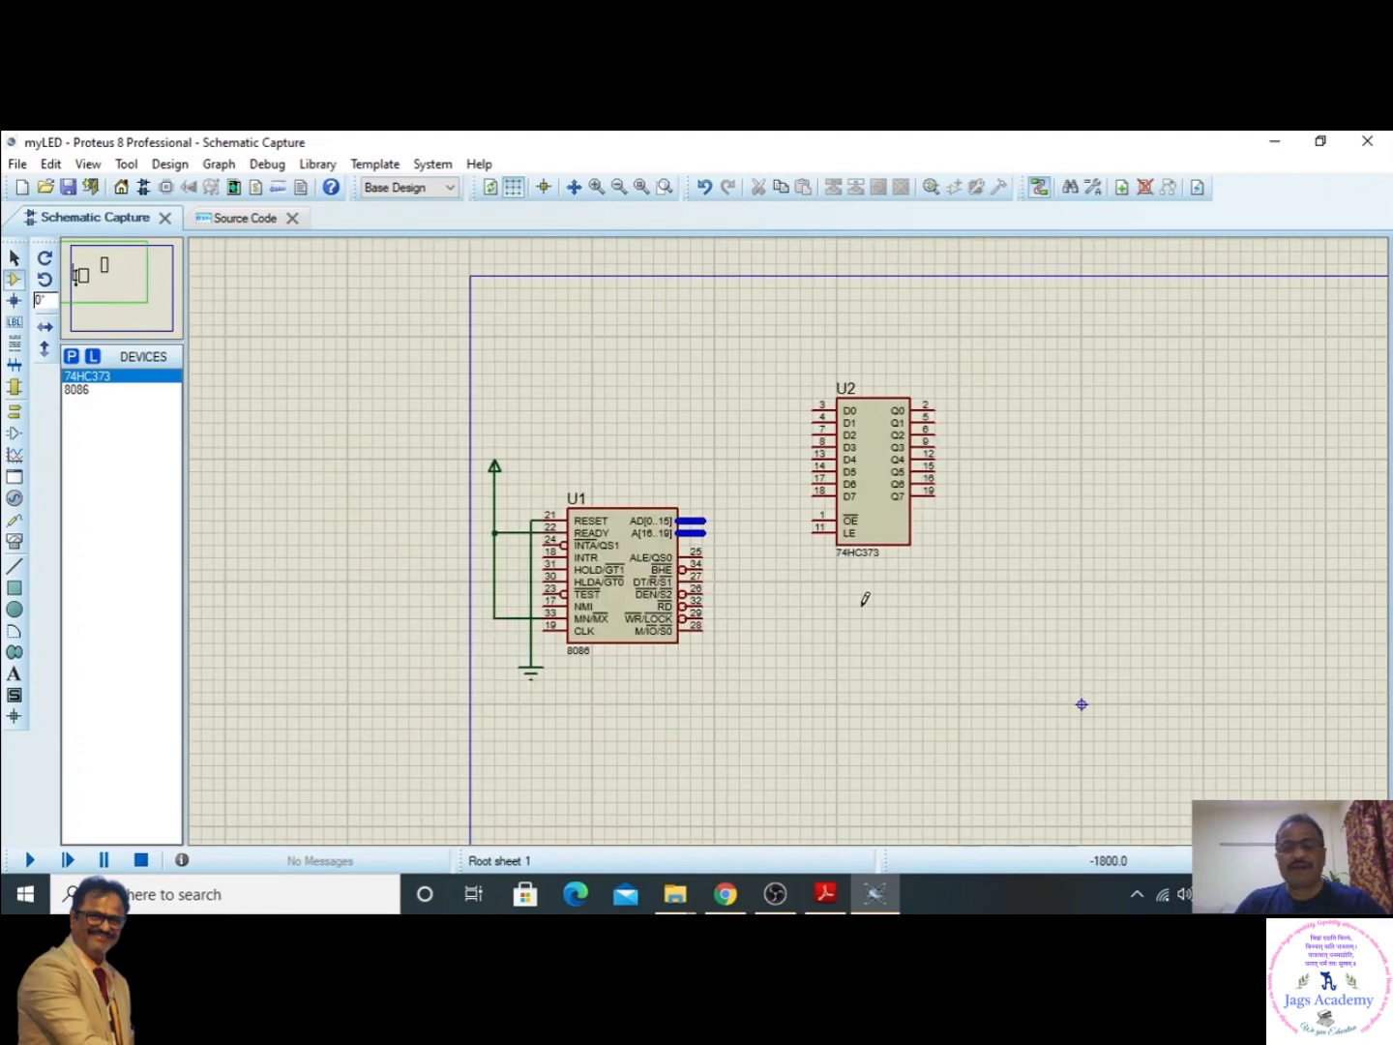
pyautogui.scroll(-1, 864, 599)
pyautogui.scroll(1, 841, 578)
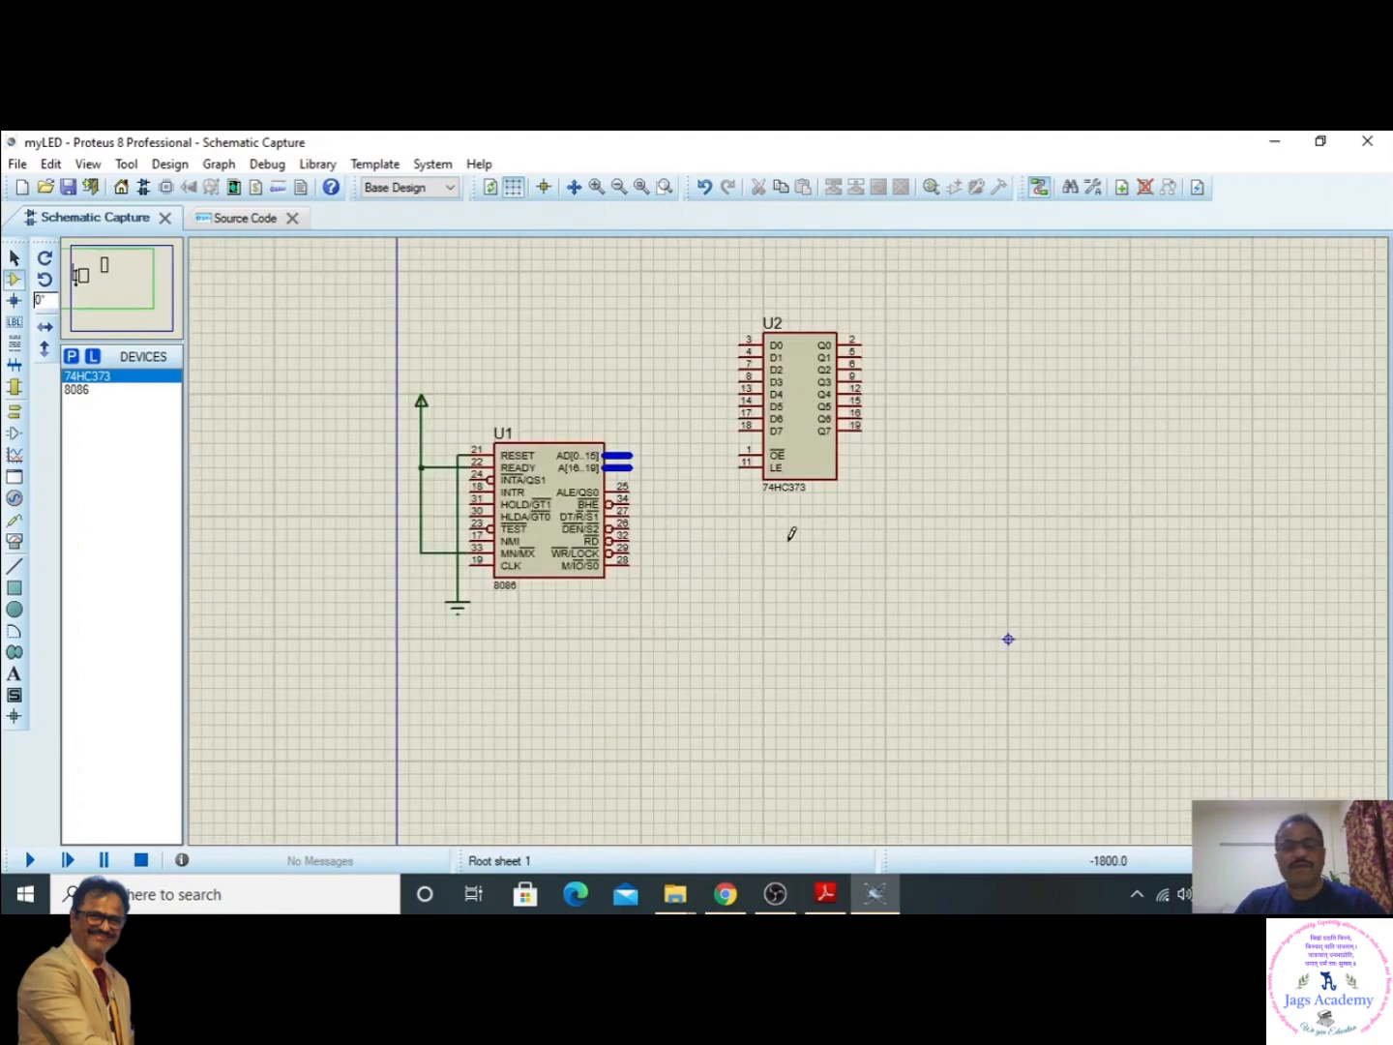
pyautogui.scroll(-1, 791, 533)
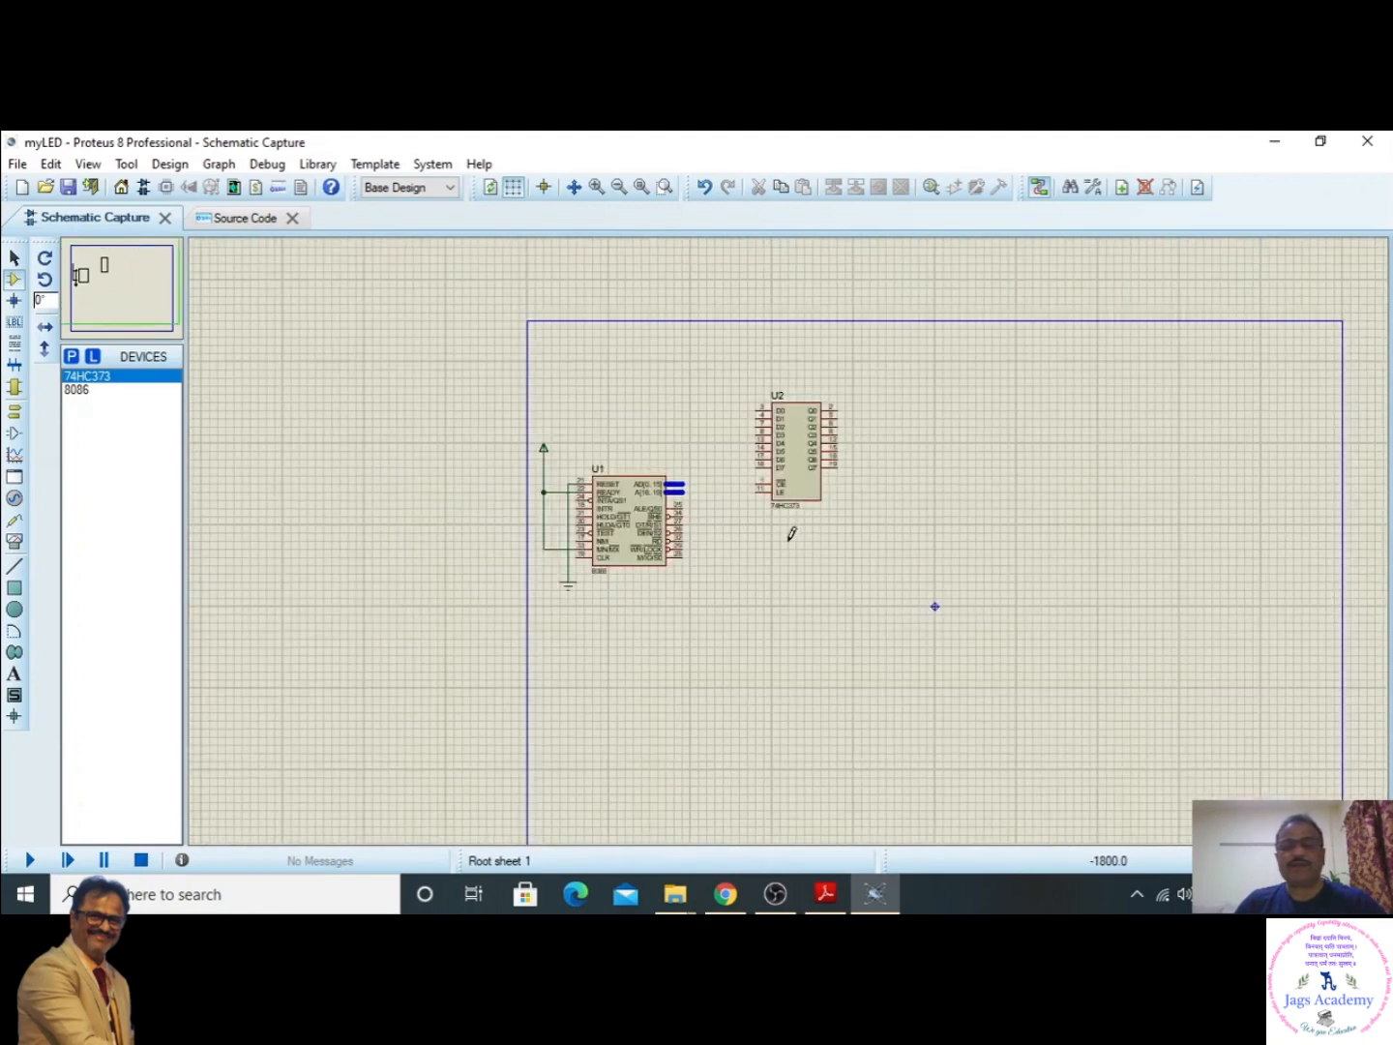
pyautogui.click(119, 289)
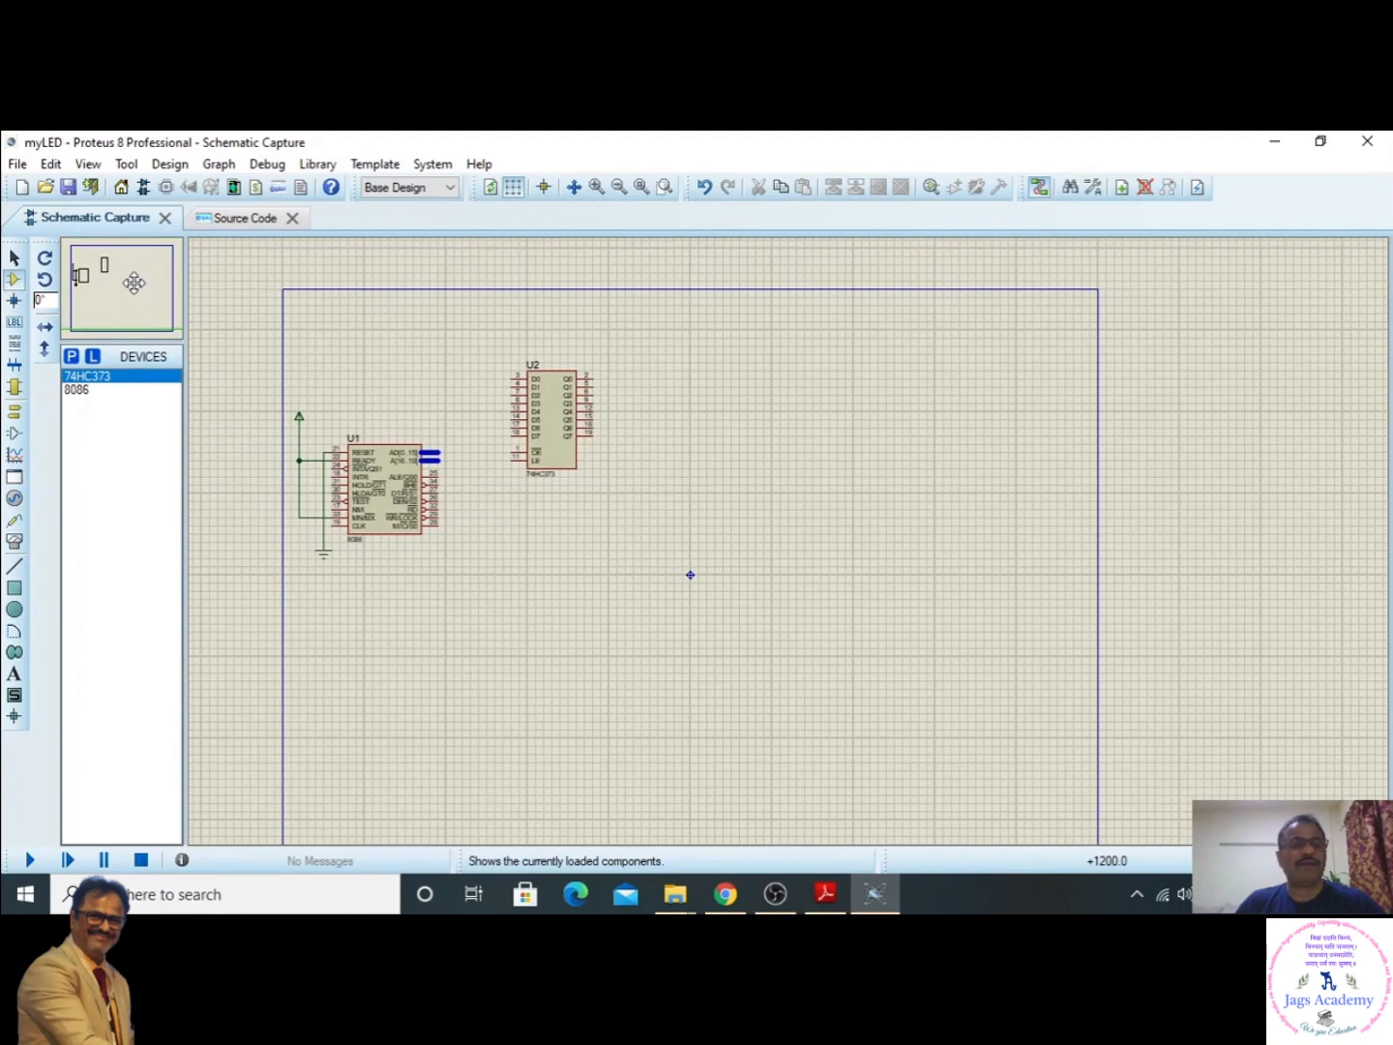
pyautogui.scroll(1, 133, 283)
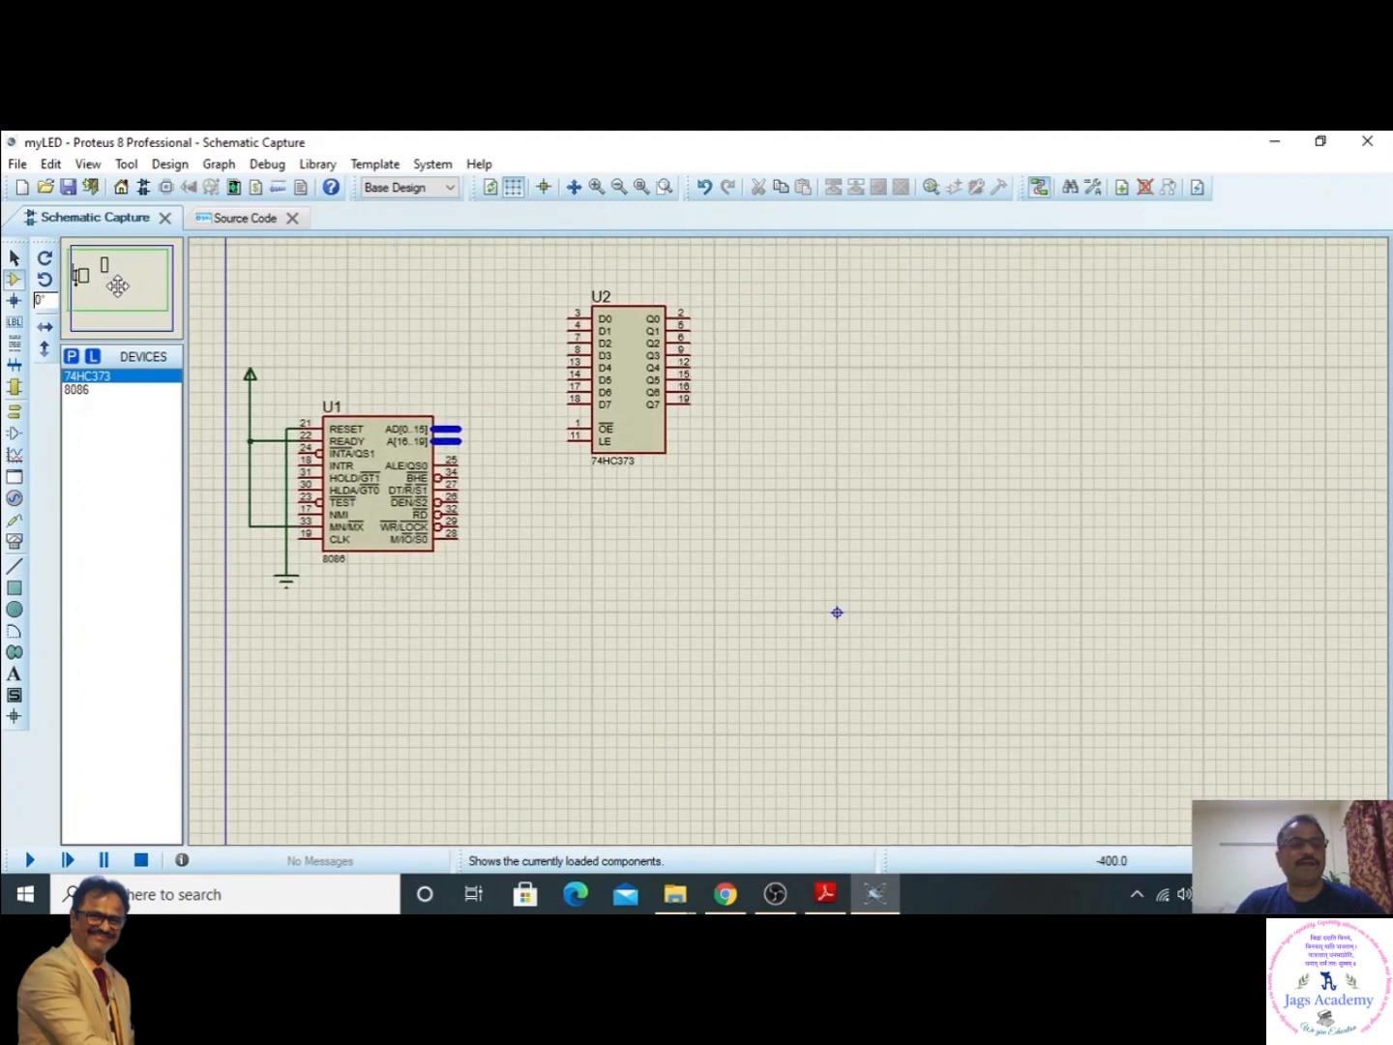
pyautogui.click(119, 274)
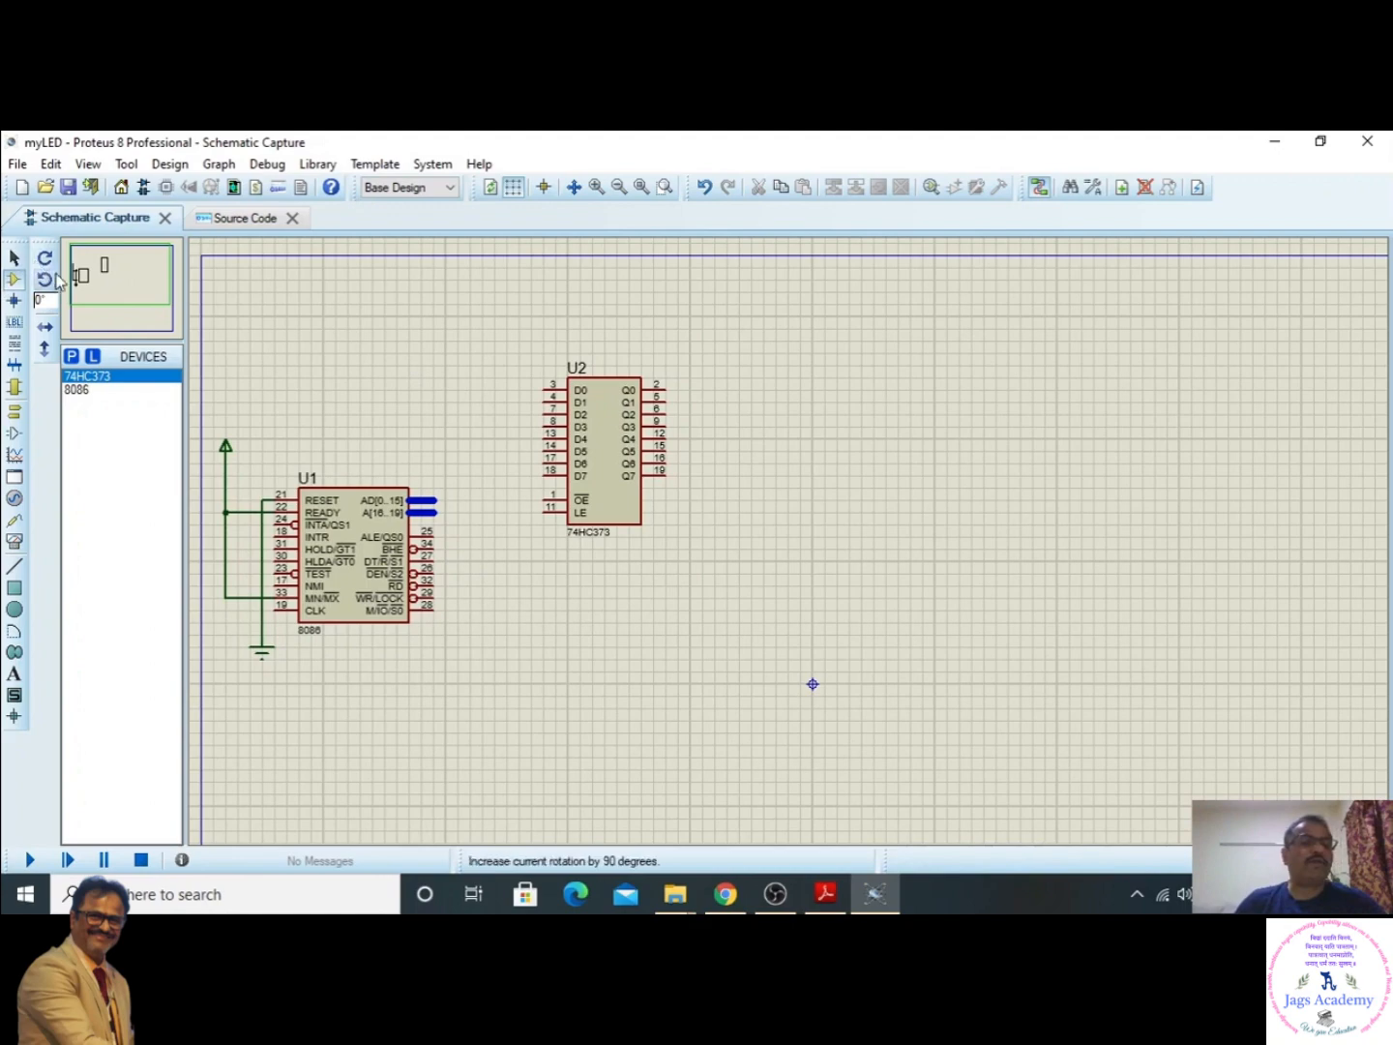
pyautogui.click(71, 357)
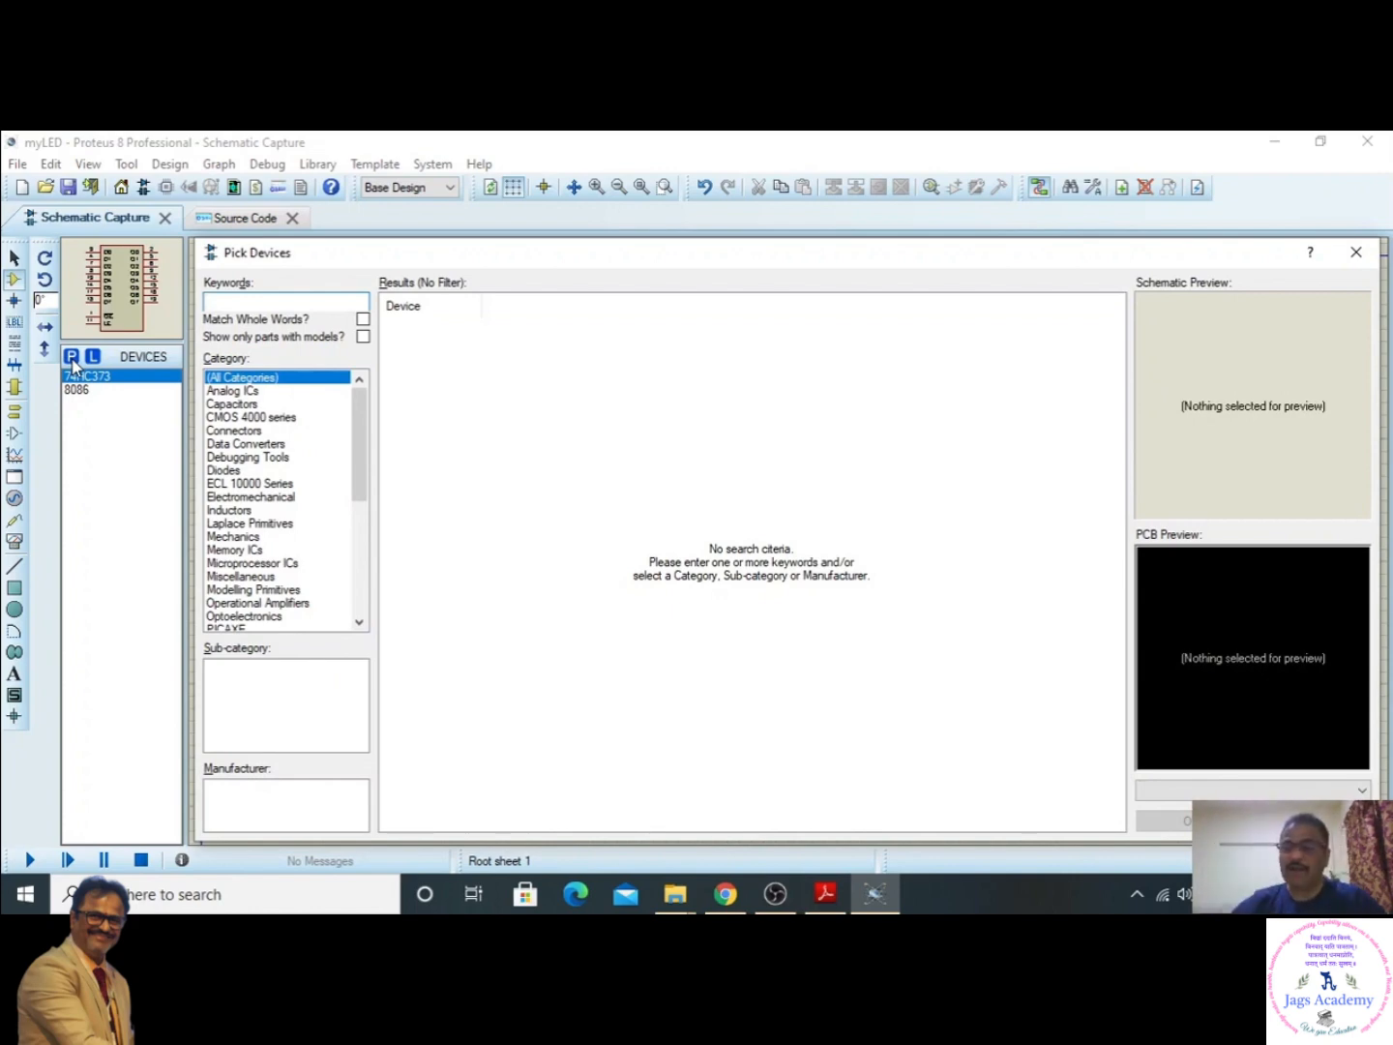
pyautogui.write('8255')
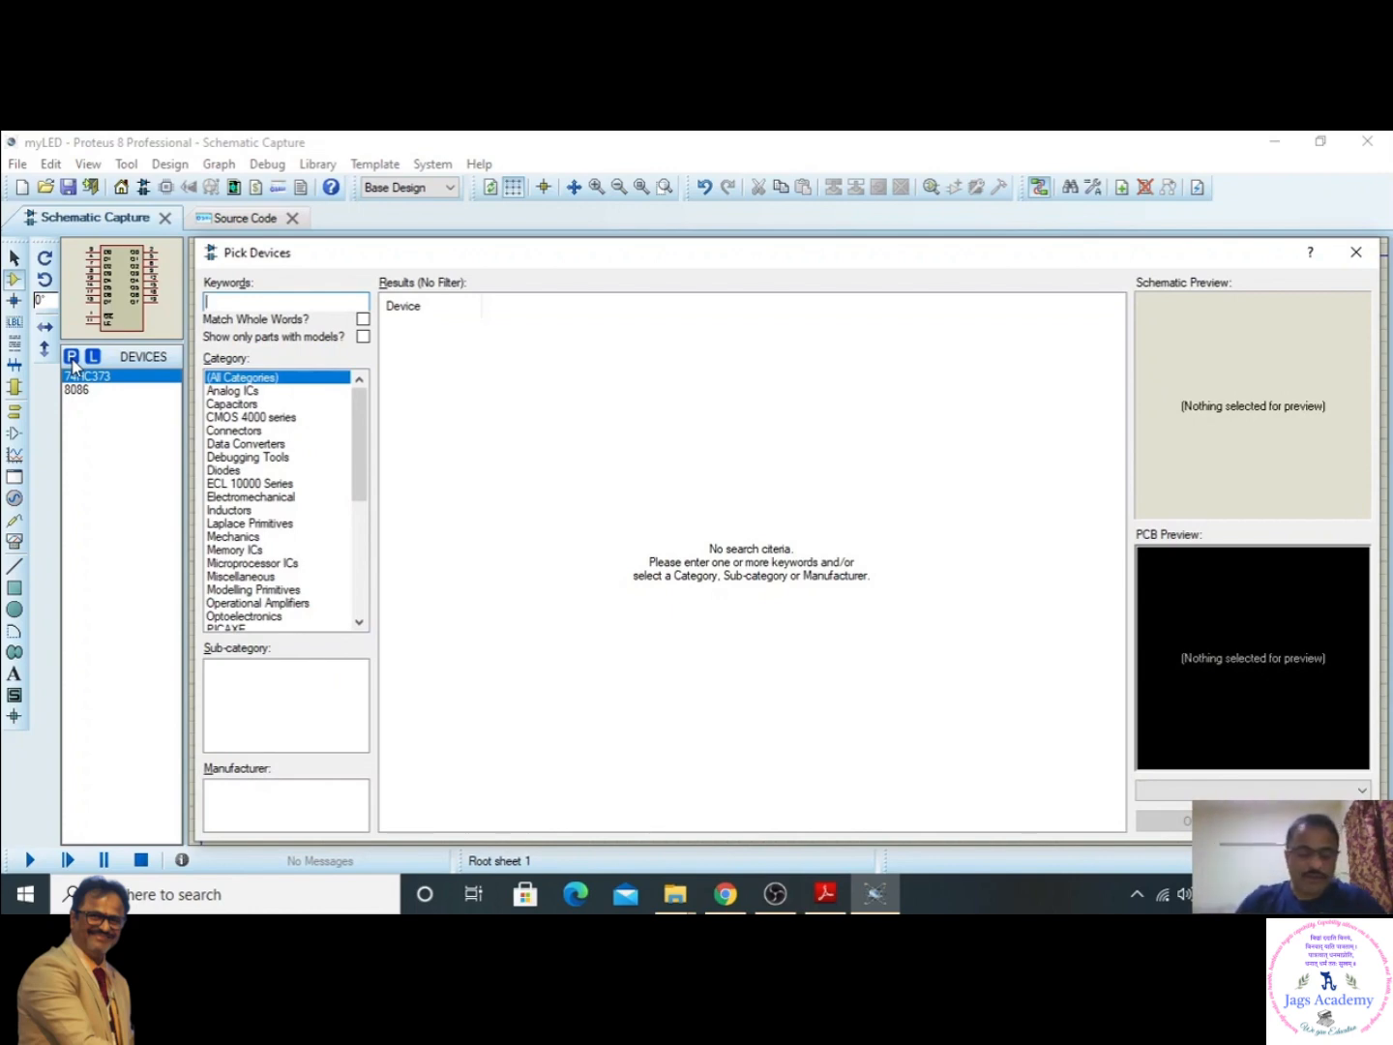
pyautogui.write('A')
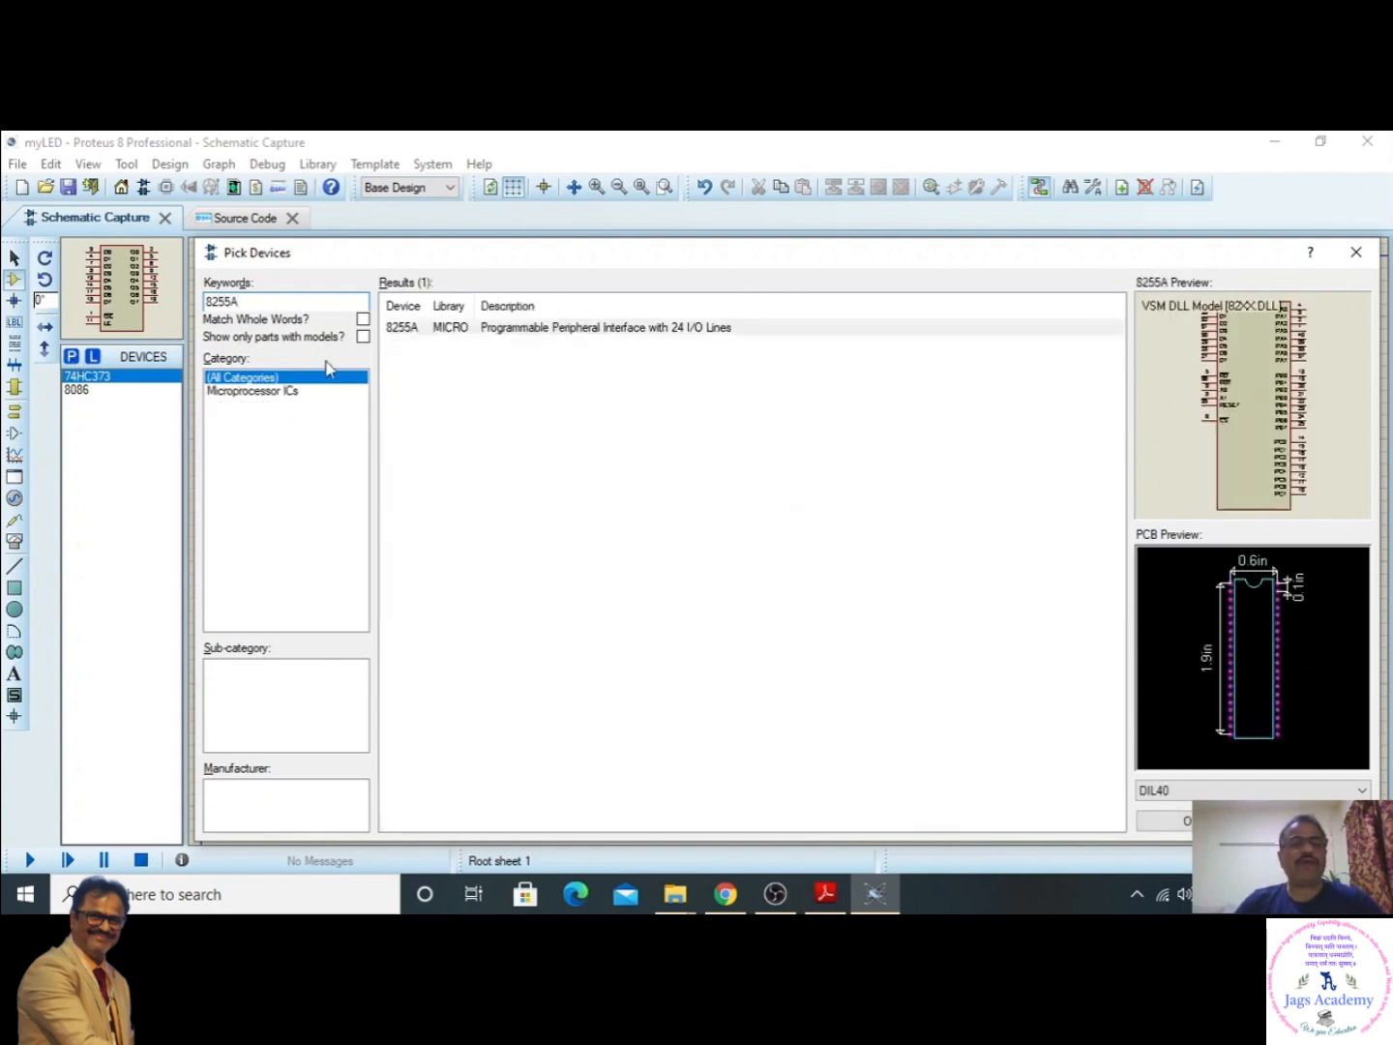
pyautogui.click(477, 334)
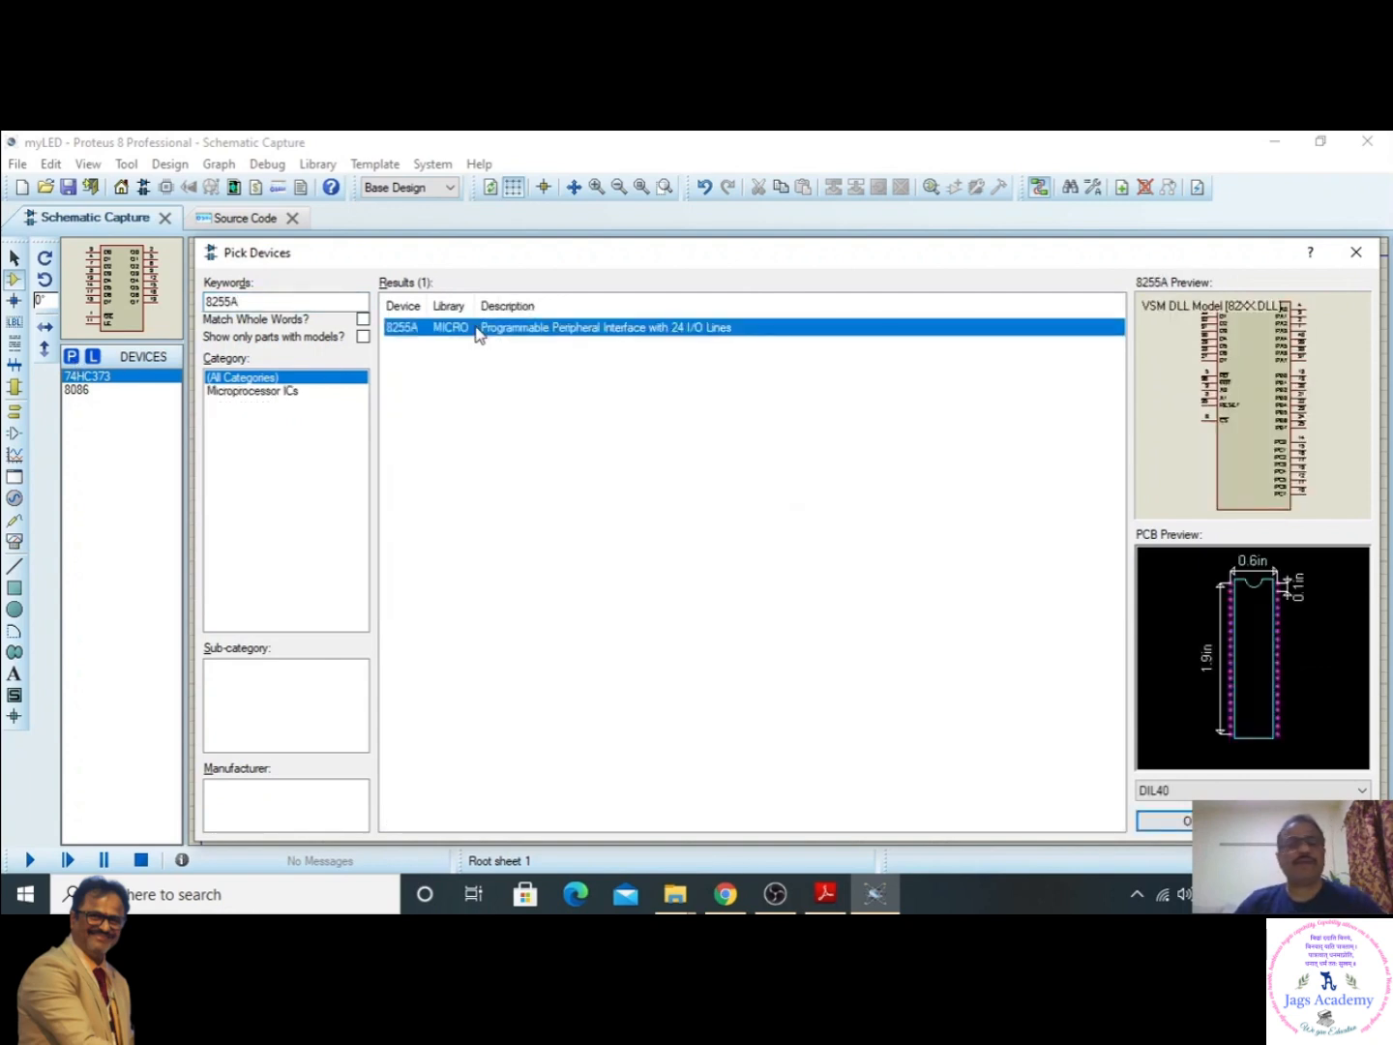
pyautogui.click(1198, 822)
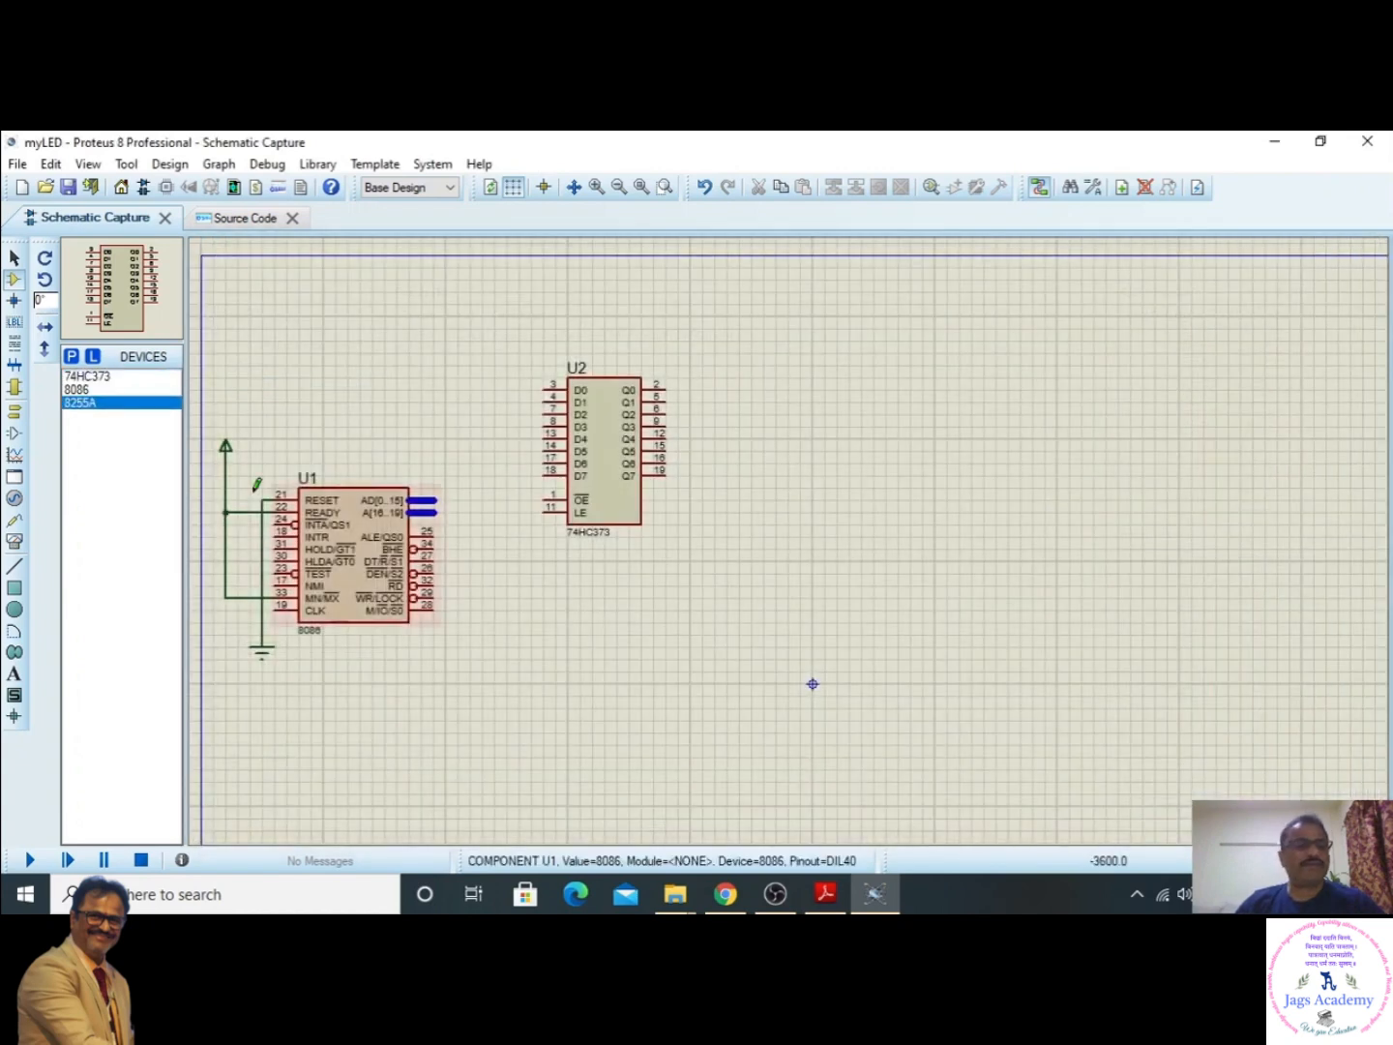
# - Place the 8255A on the schematic well to the right of the 74HC373, leaving room for wiring between them
pyautogui.click(86, 405)
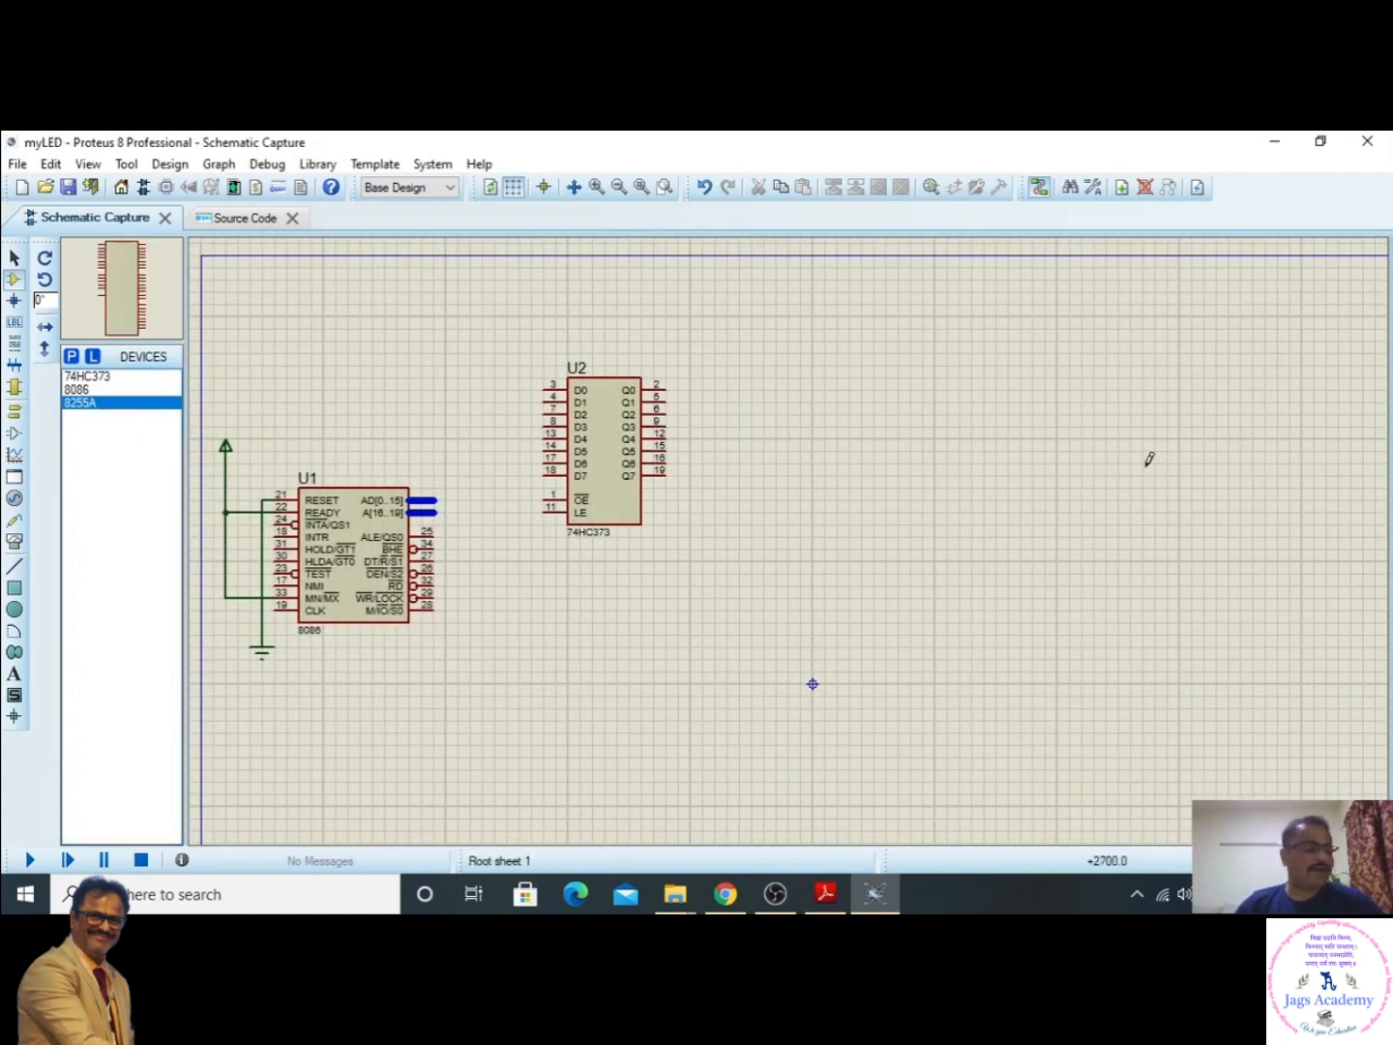
pyautogui.click(1011, 436)
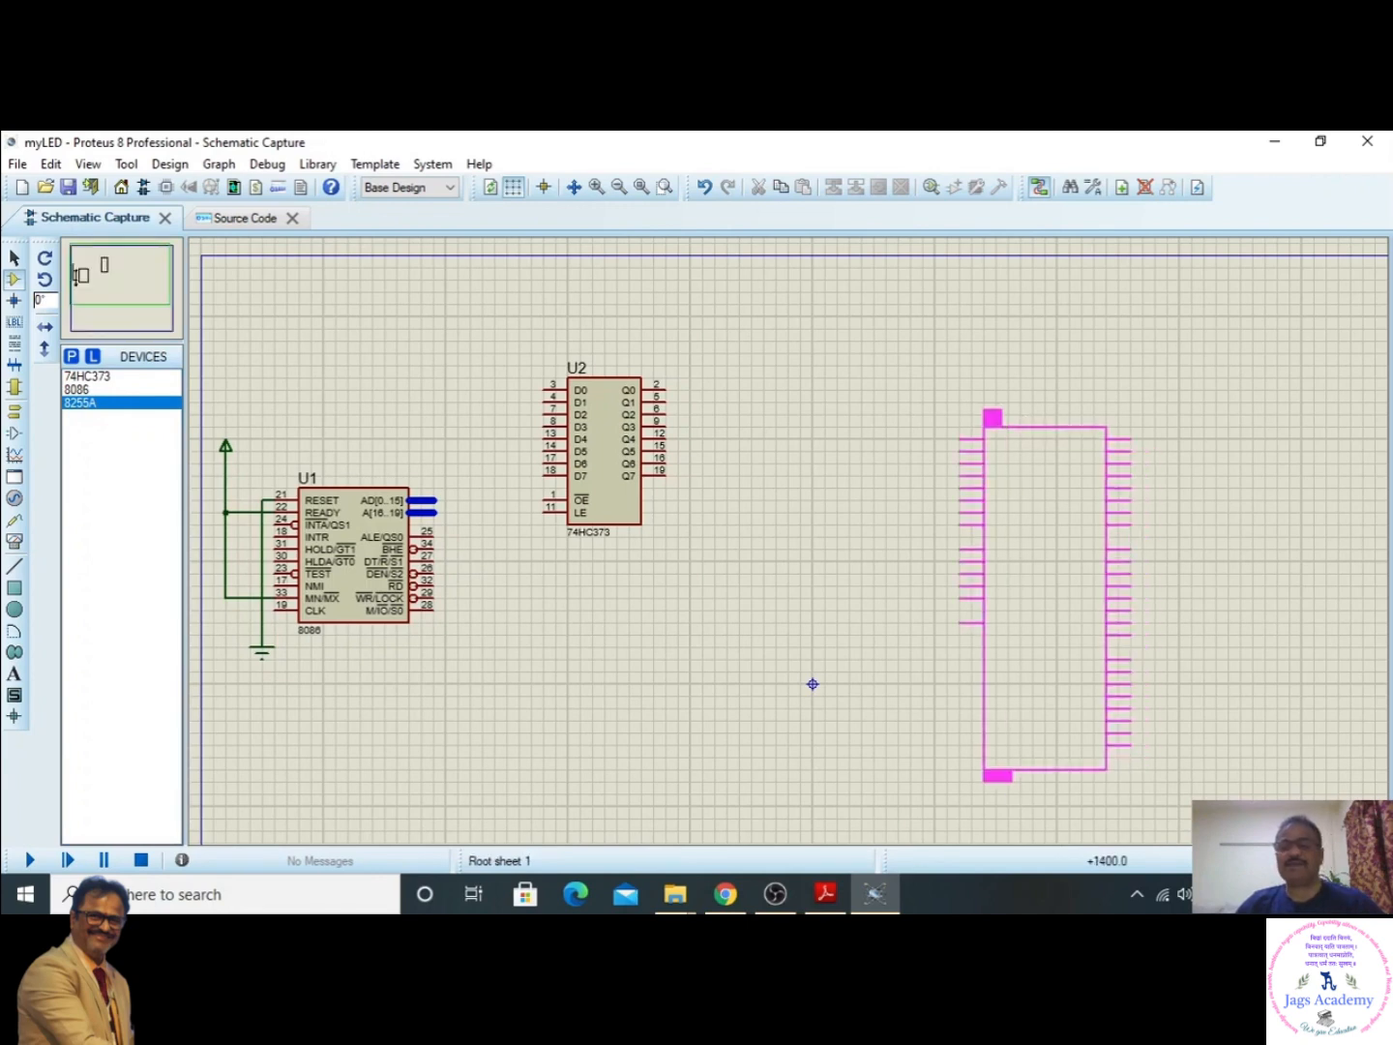
pyautogui.click(991, 427)
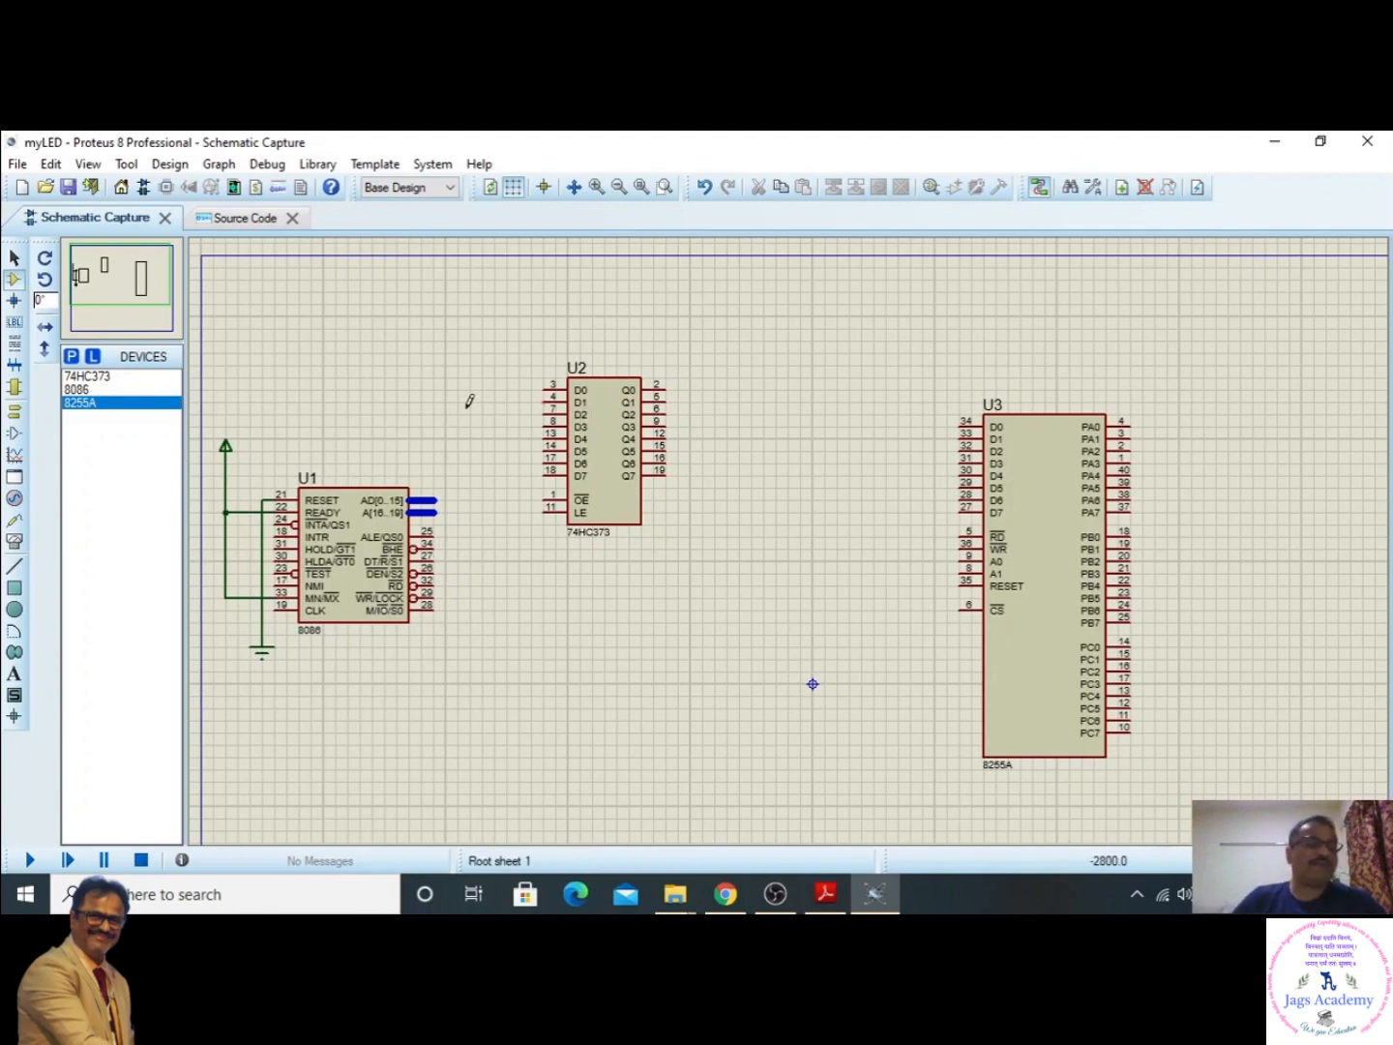
# - Search the device library for 7seg and add the red one-digit common-anode display 7SEG-MPX1-CA to the device list
pyautogui.click(72, 357)
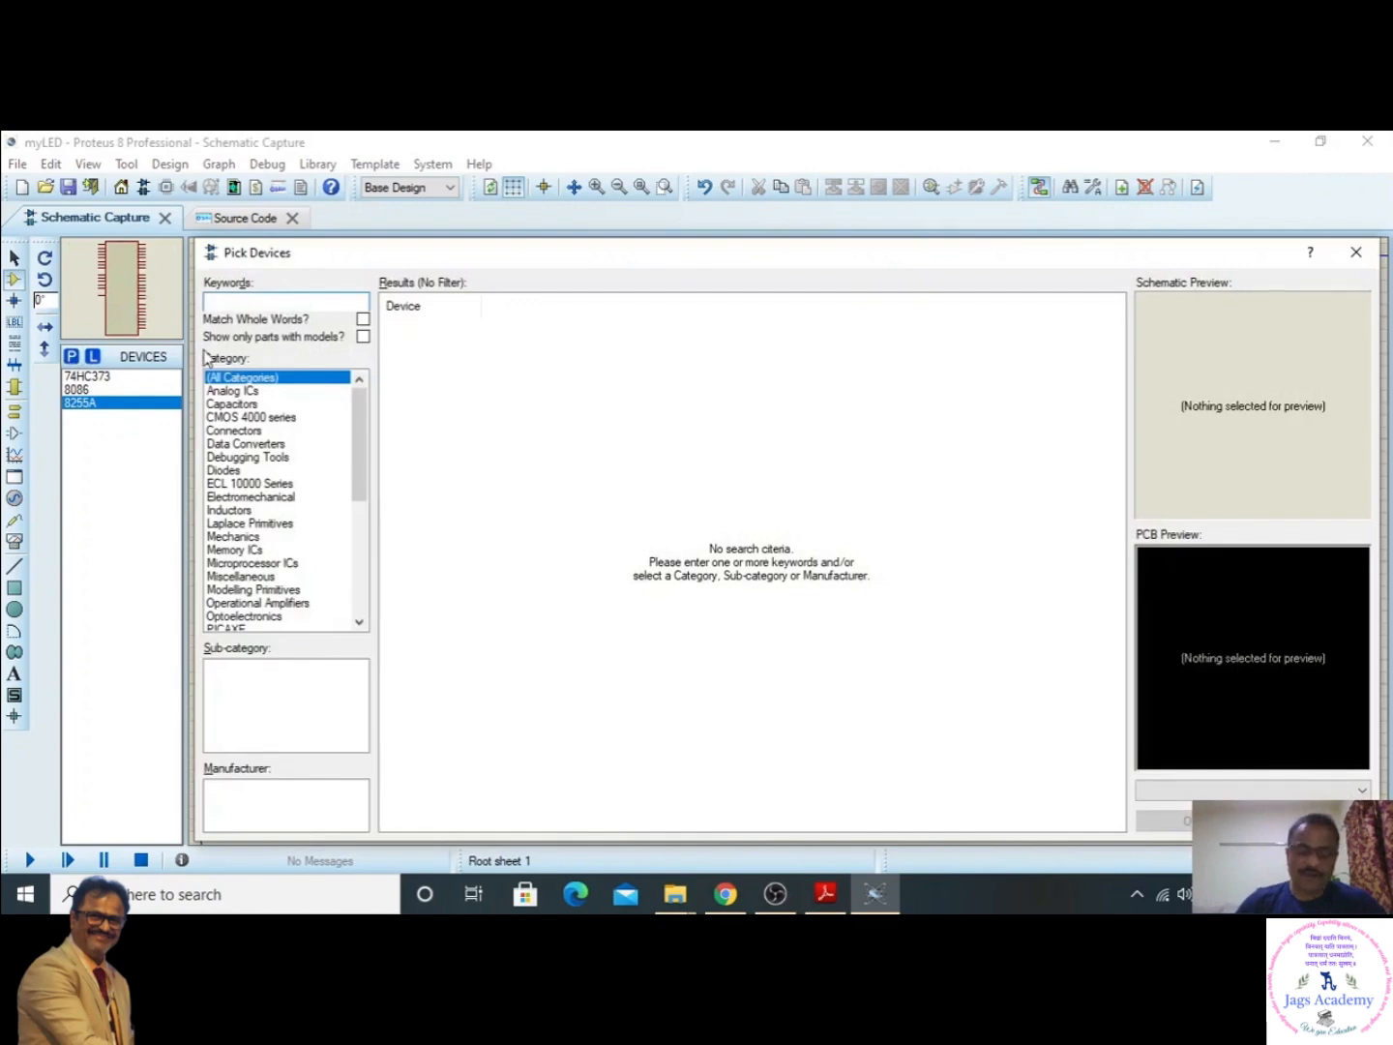
pyautogui.write('7seg')
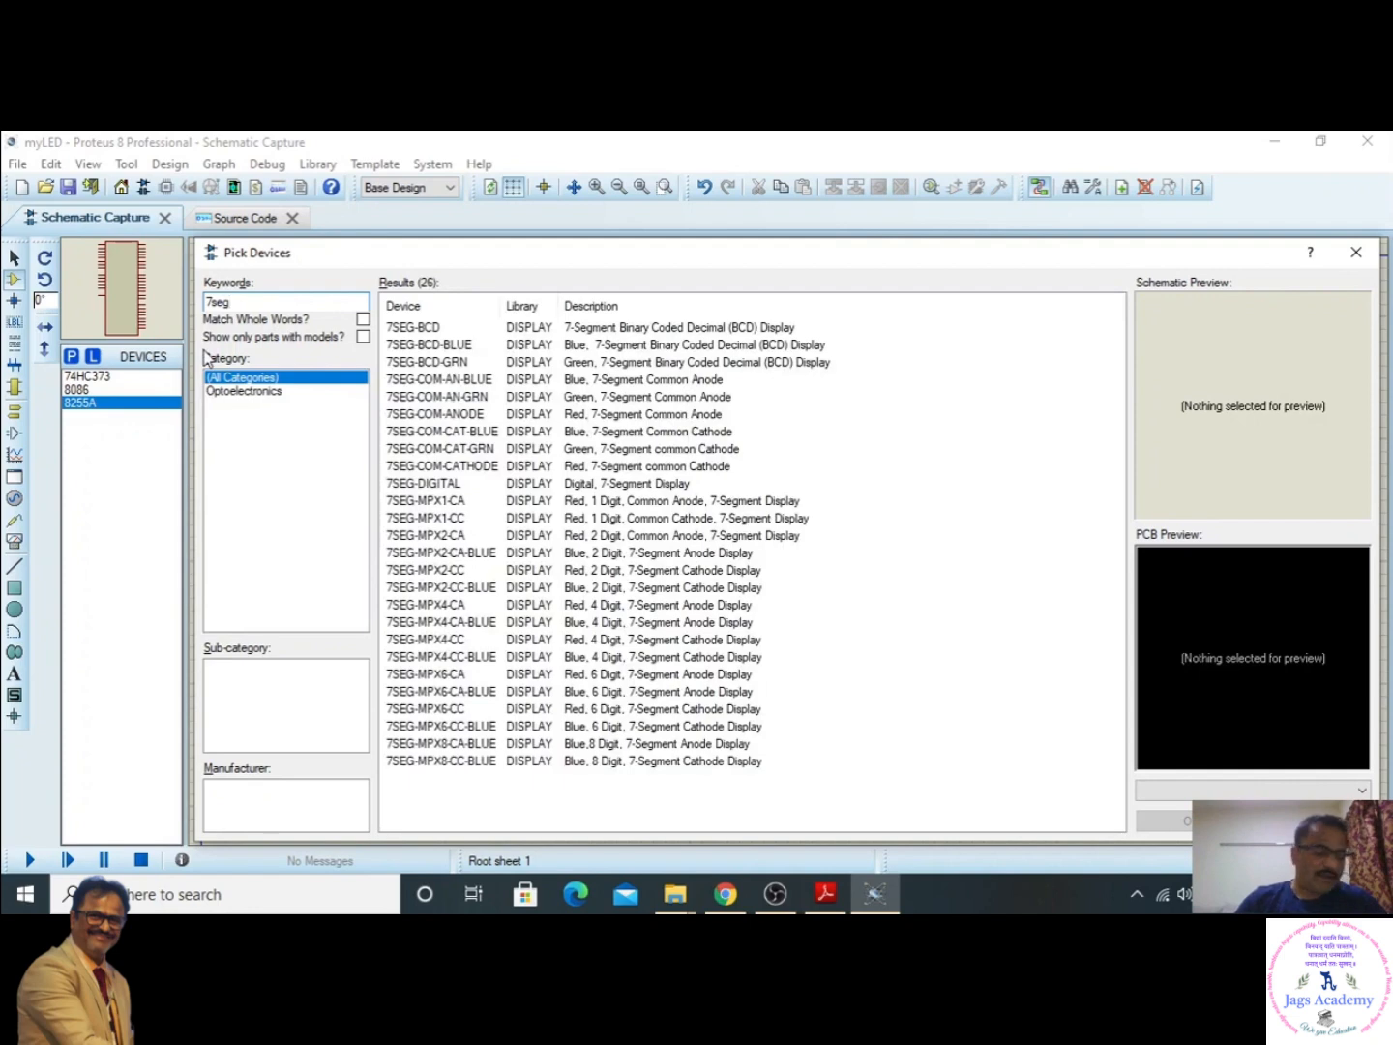
pyautogui.write('-mpx')
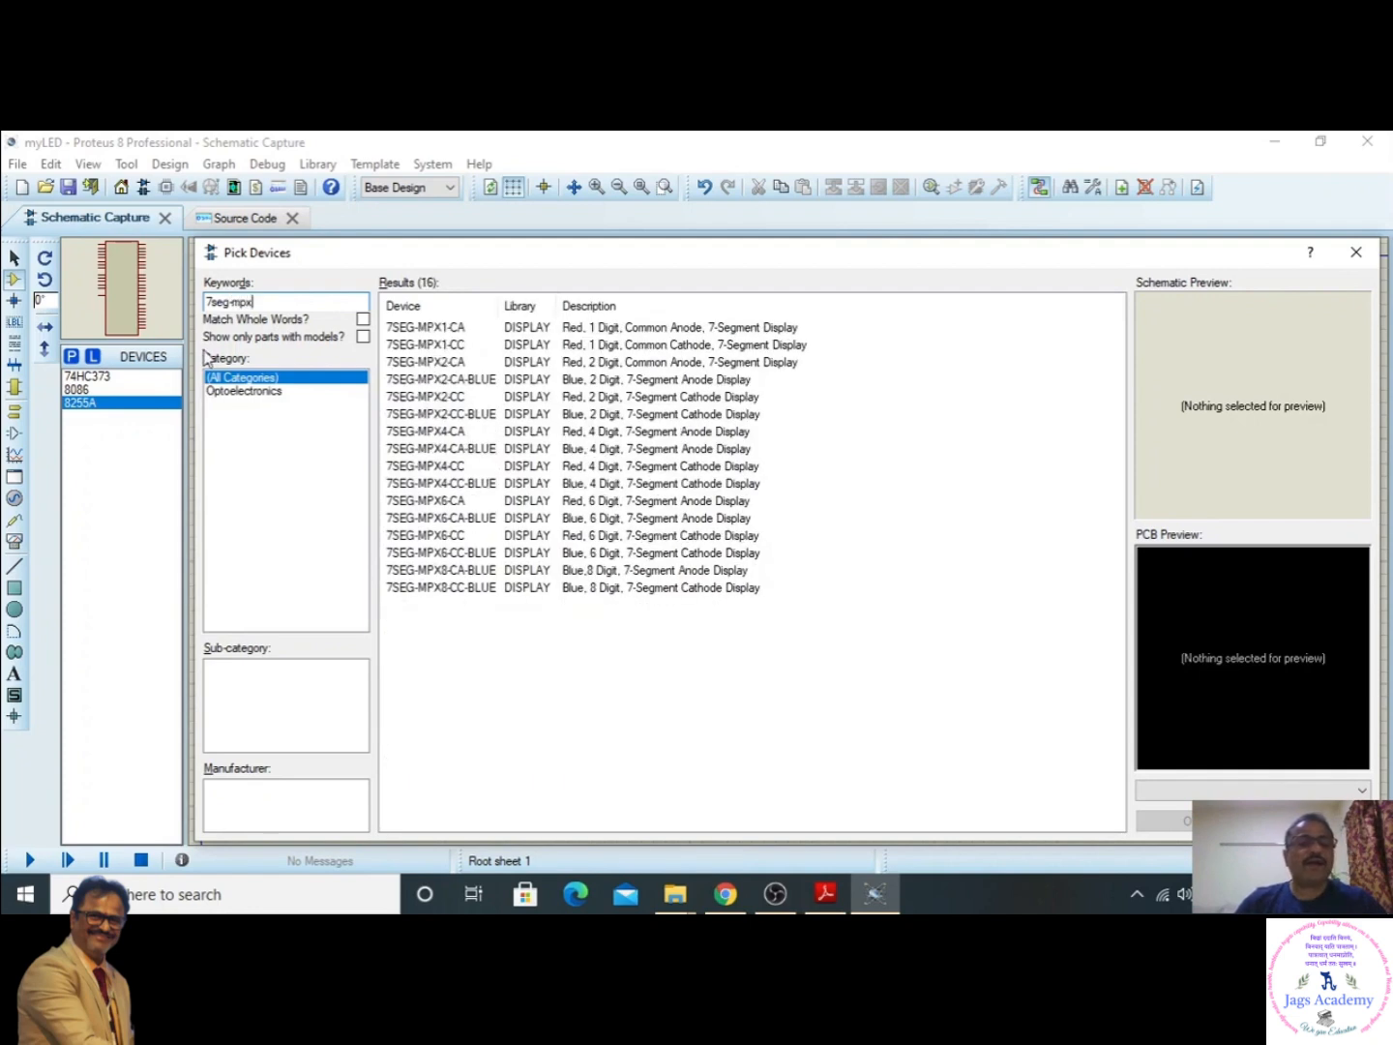
pyautogui.press('BackSpace')
pyautogui.press('BackSpace')
pyautogui.press('BackSpace')
pyautogui.press('BackSpace')
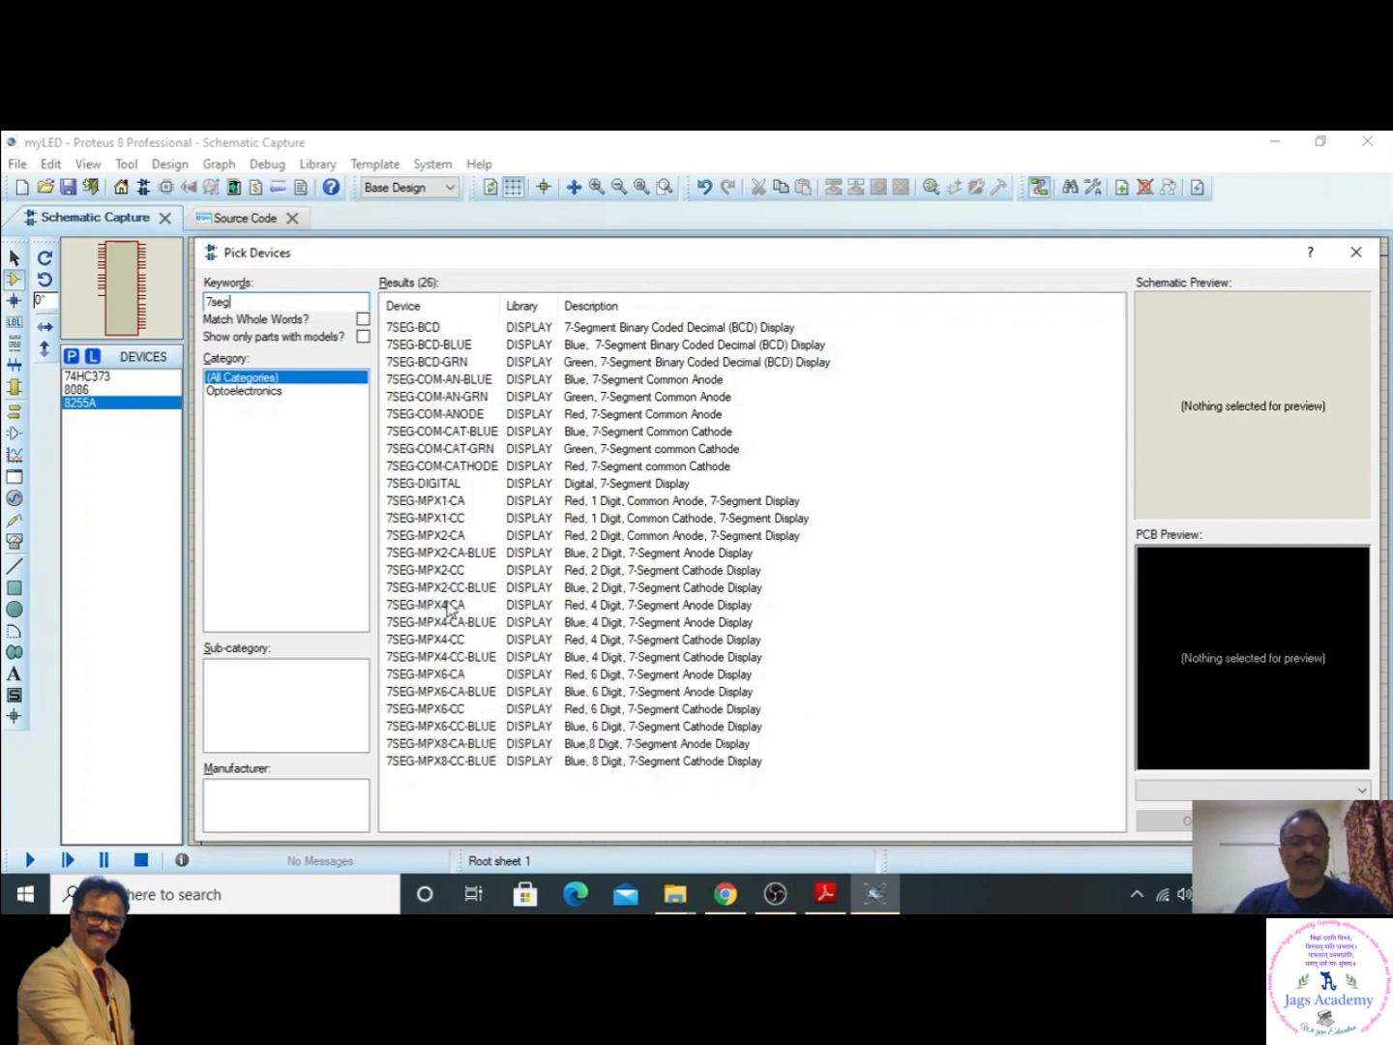
pyautogui.click(449, 504)
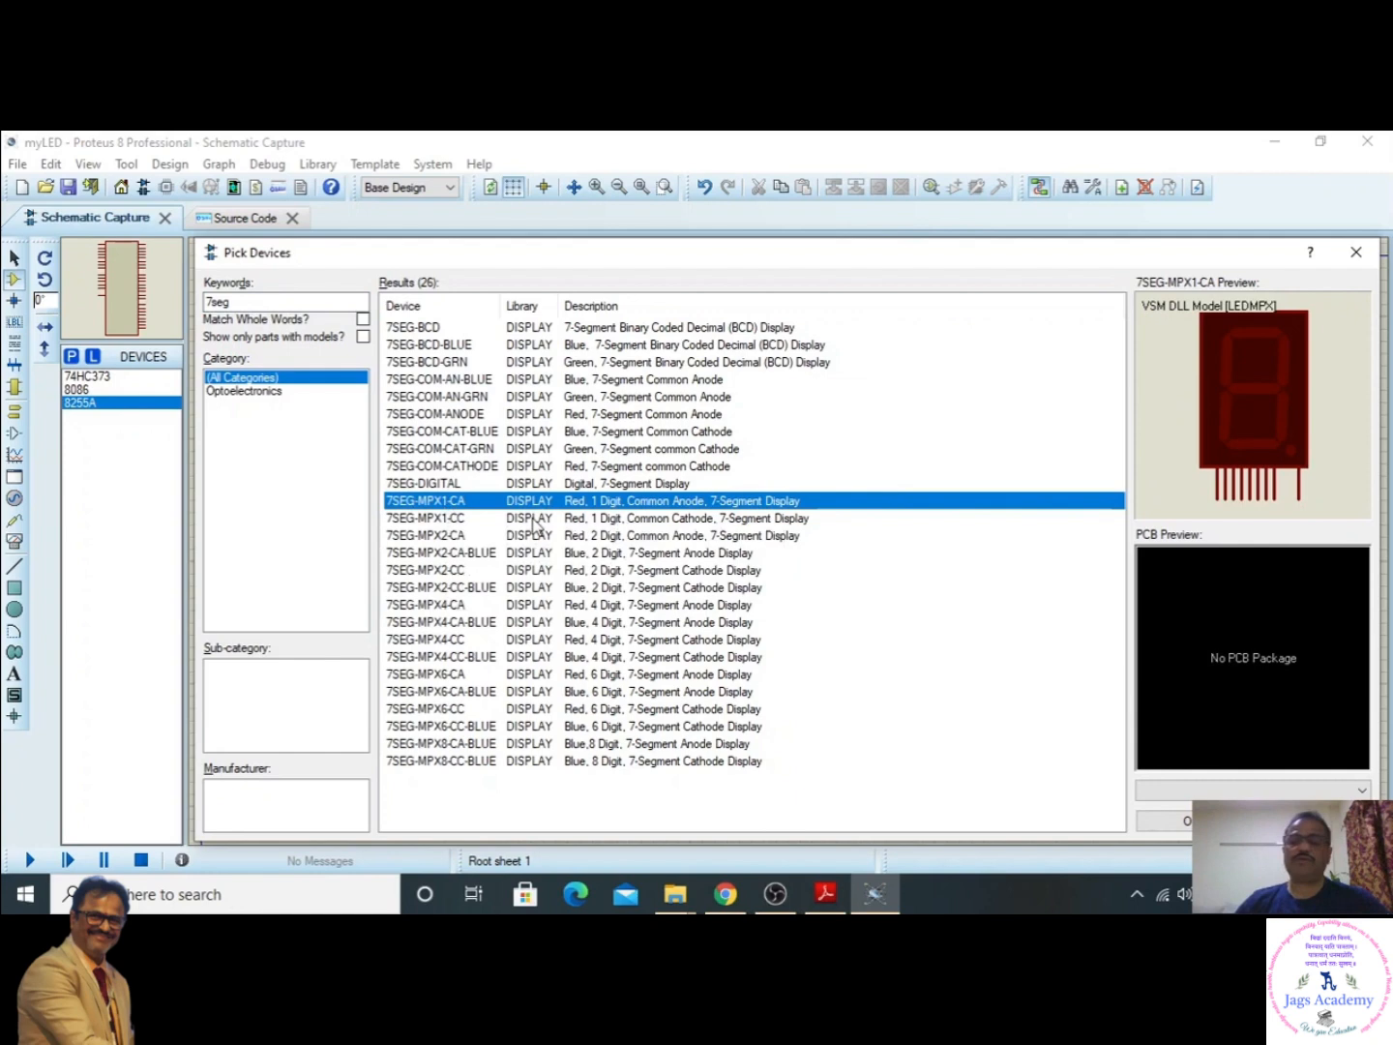
pyautogui.click(1175, 821)
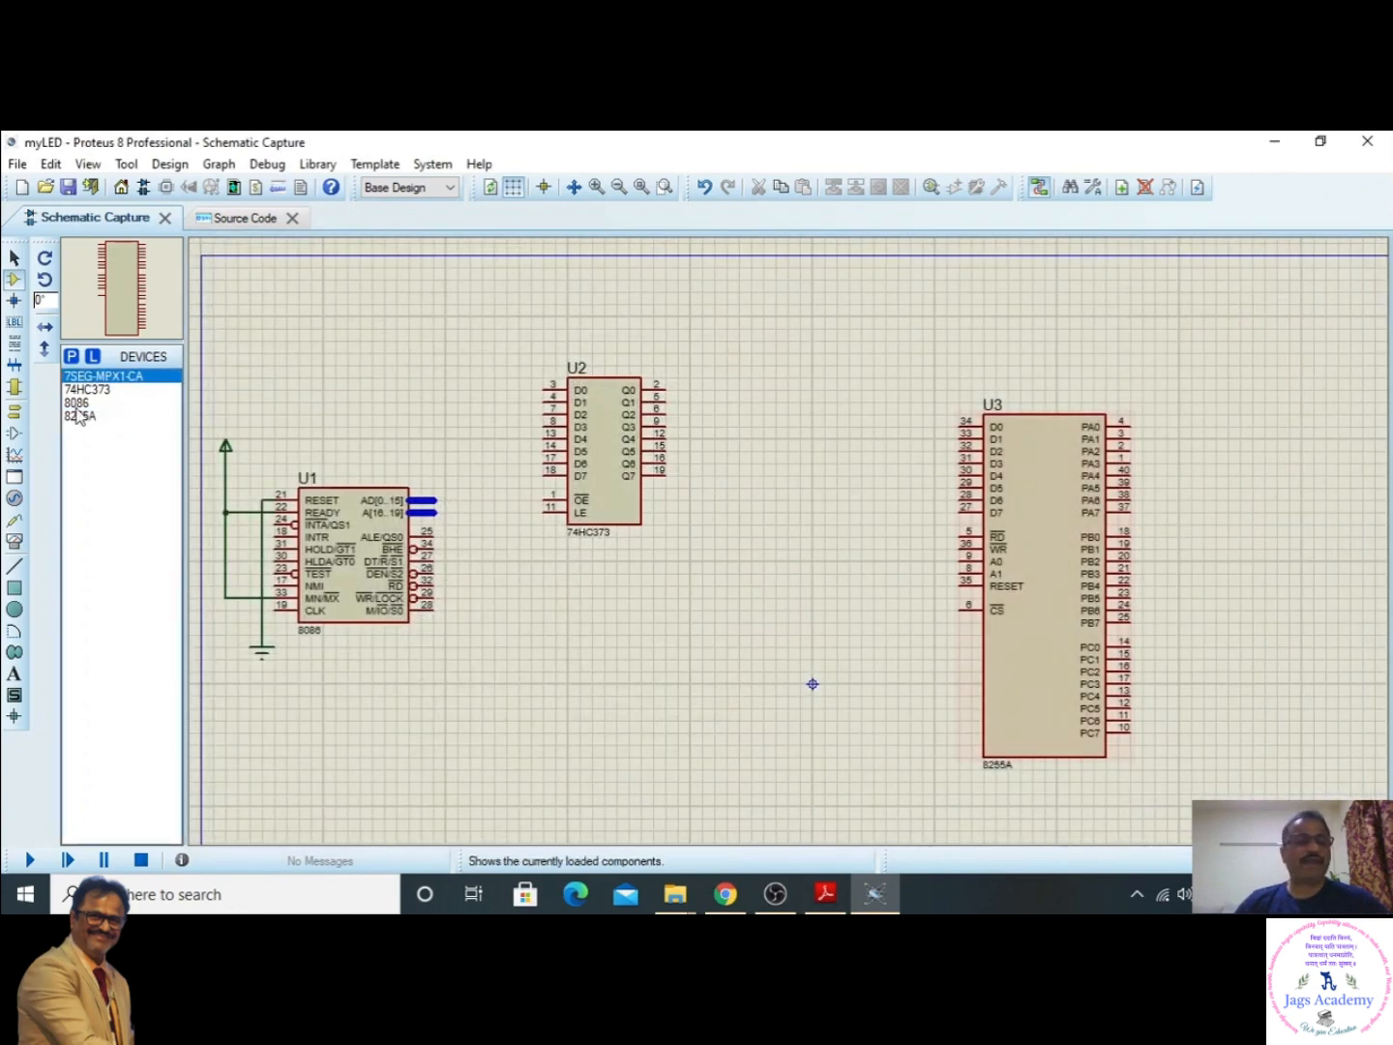
# - Place the 7SEG-MPX1-CA display on the schematic to the upper right of the 8255A
pyautogui.click(108, 377)
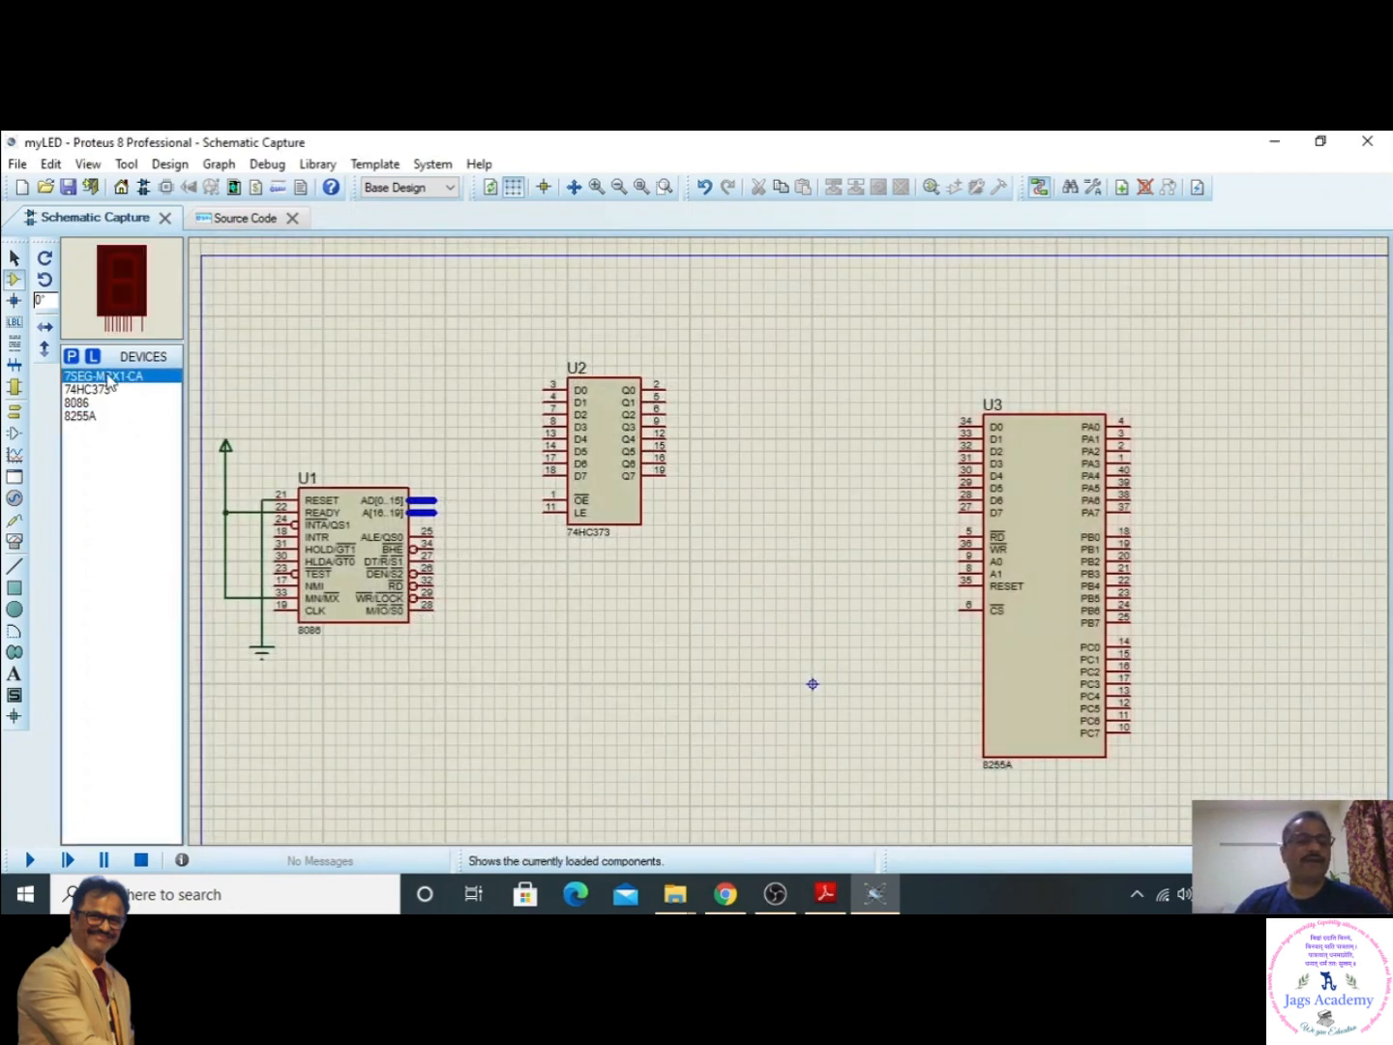
pyautogui.click(1285, 360)
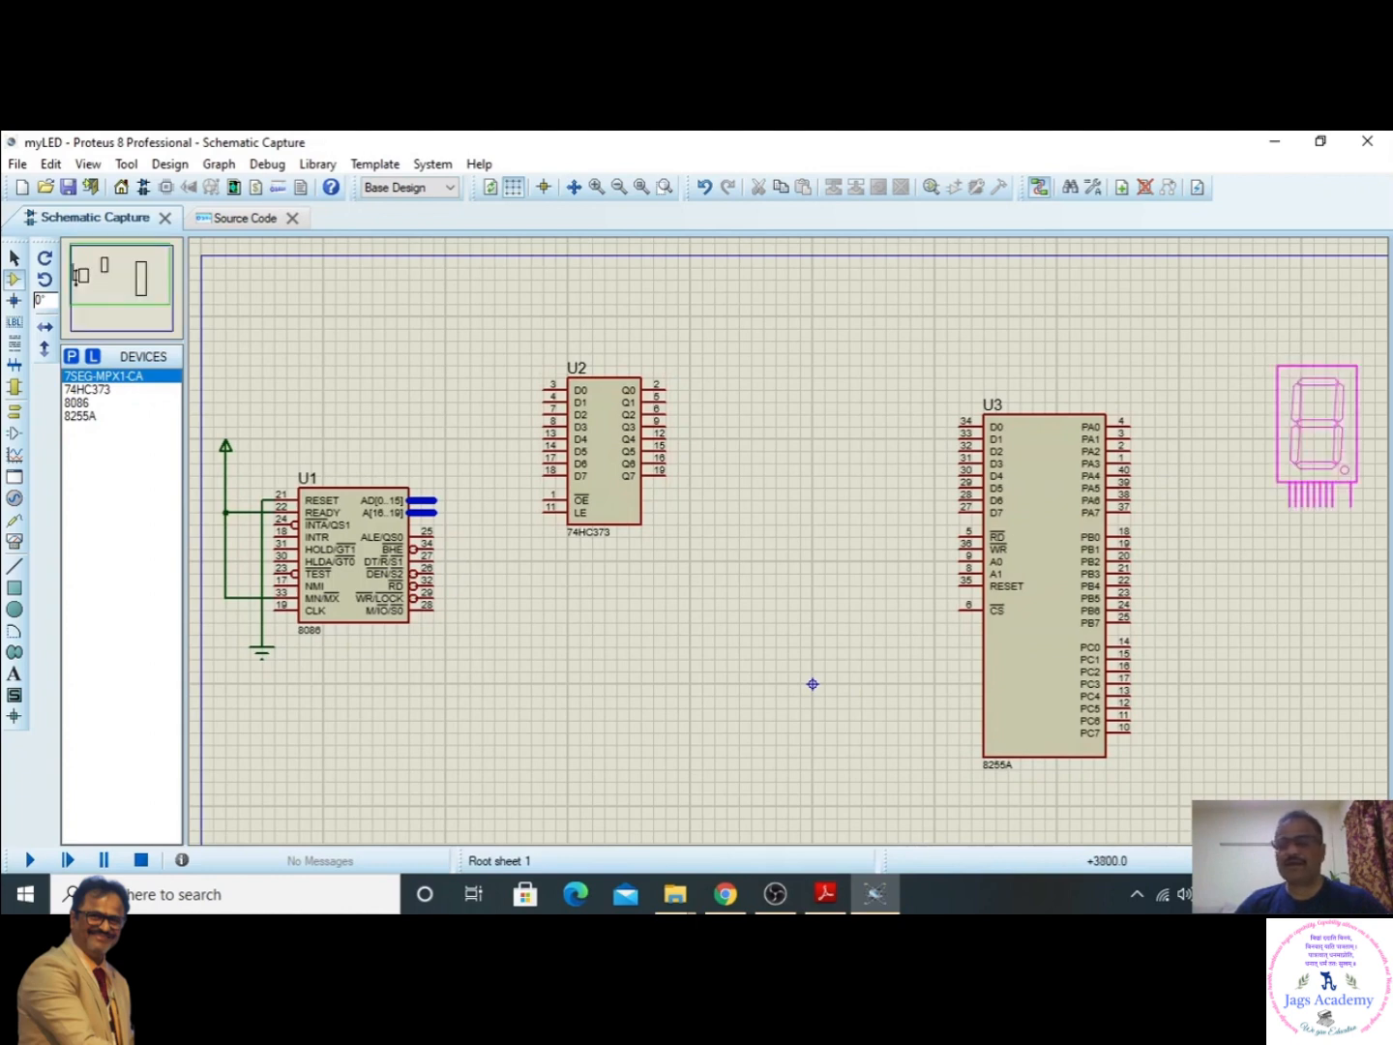
pyautogui.click(1264, 309)
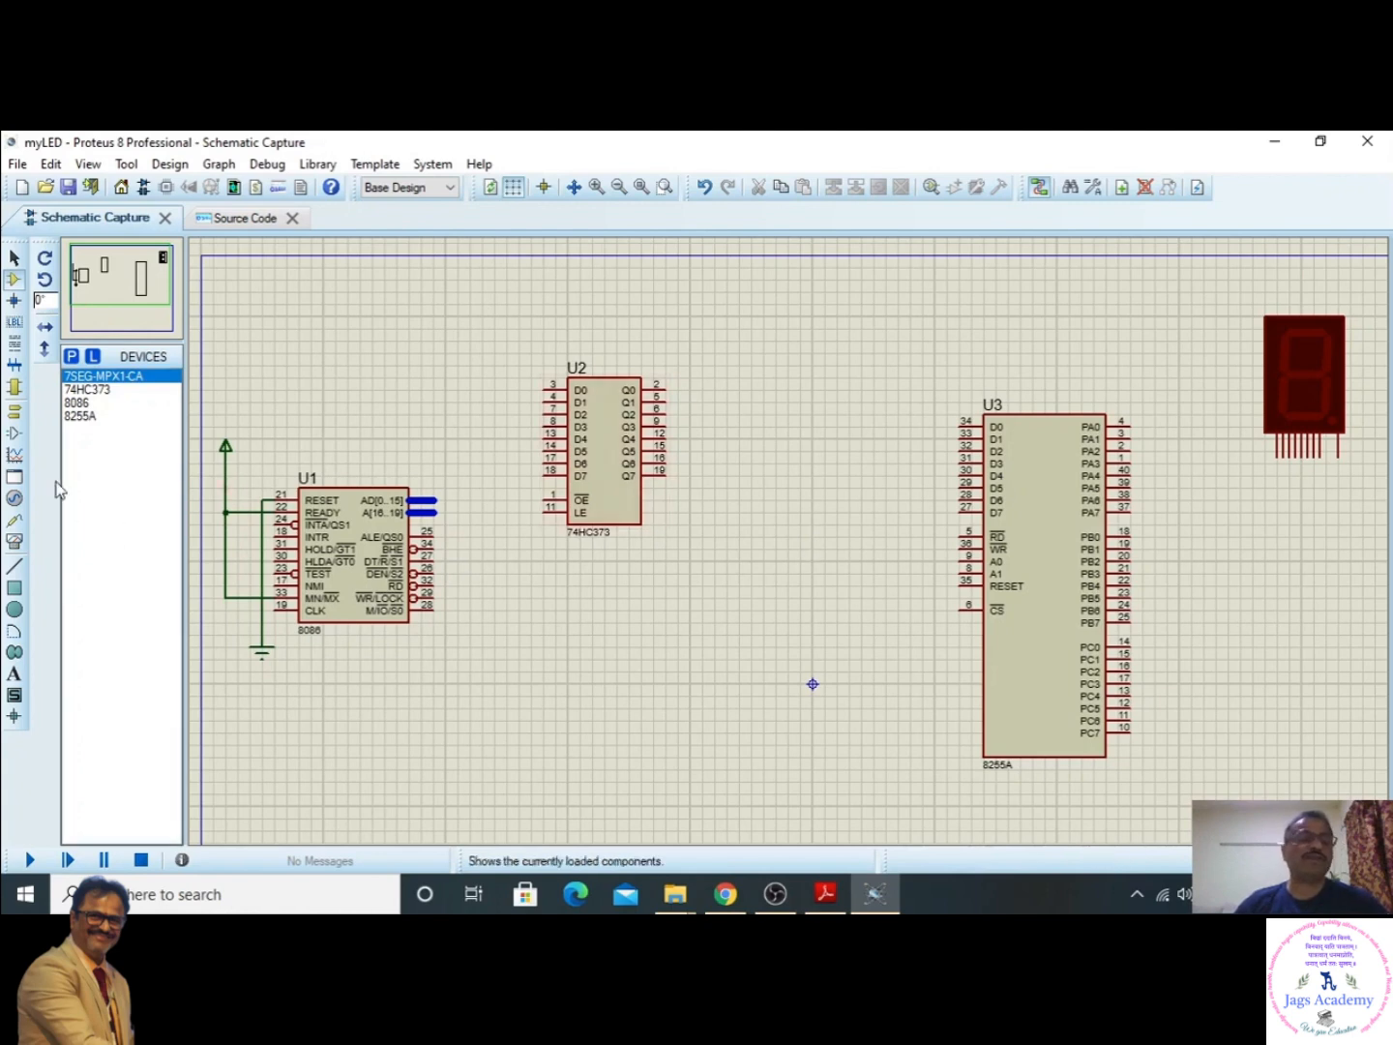
# - Search the device library for logicsta and add the LOGICSTATE source to the device list
pyautogui.click(73, 358)
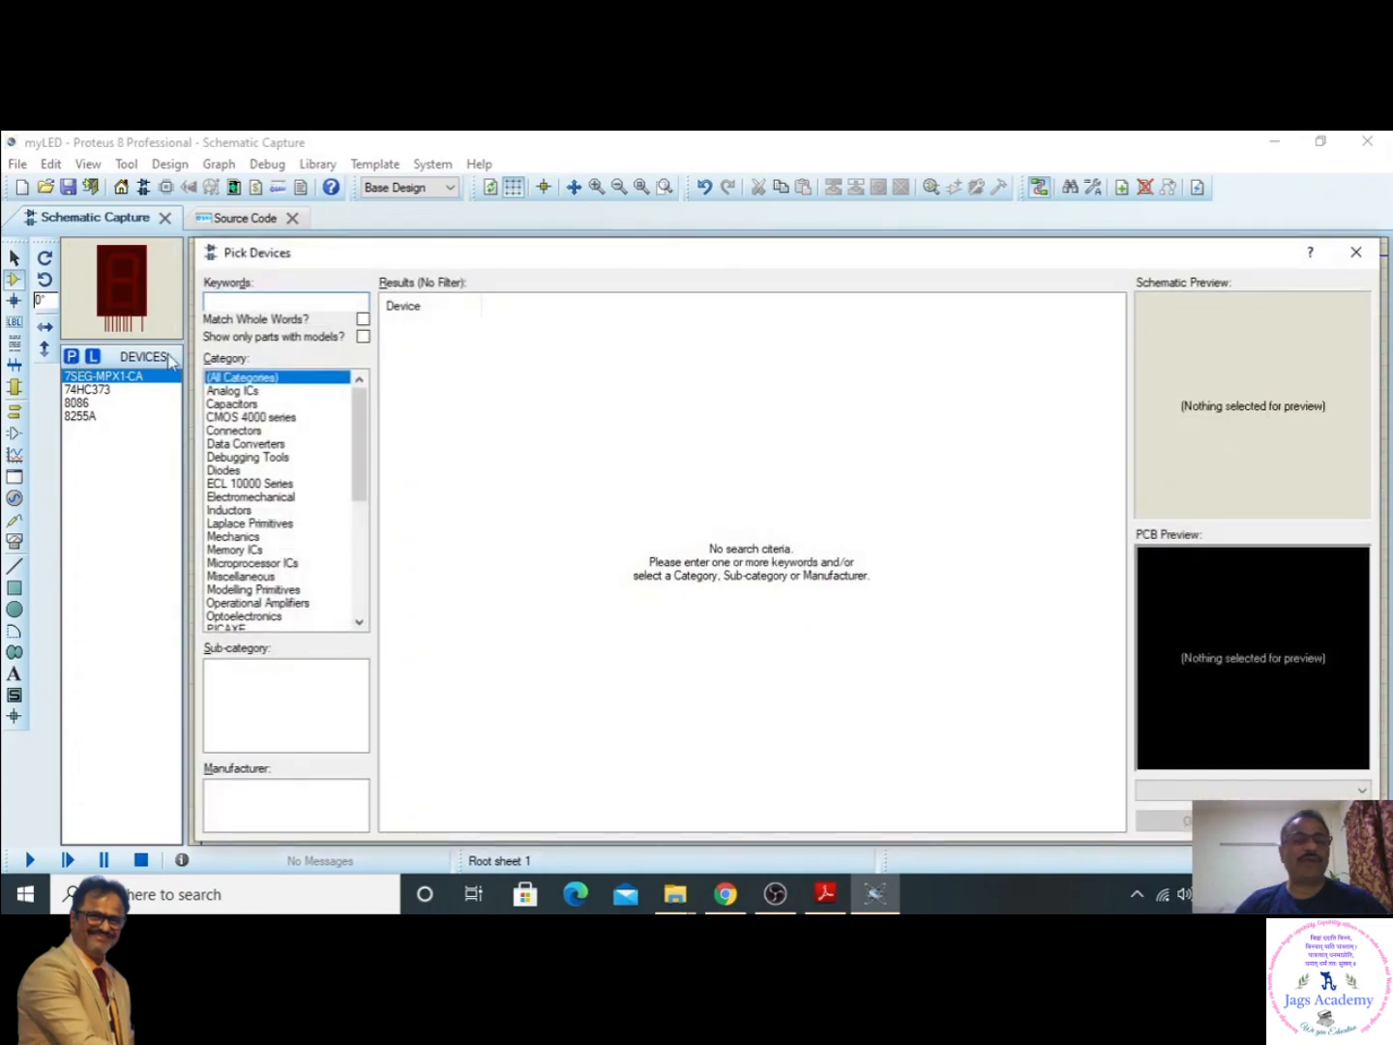
pyautogui.write('l')
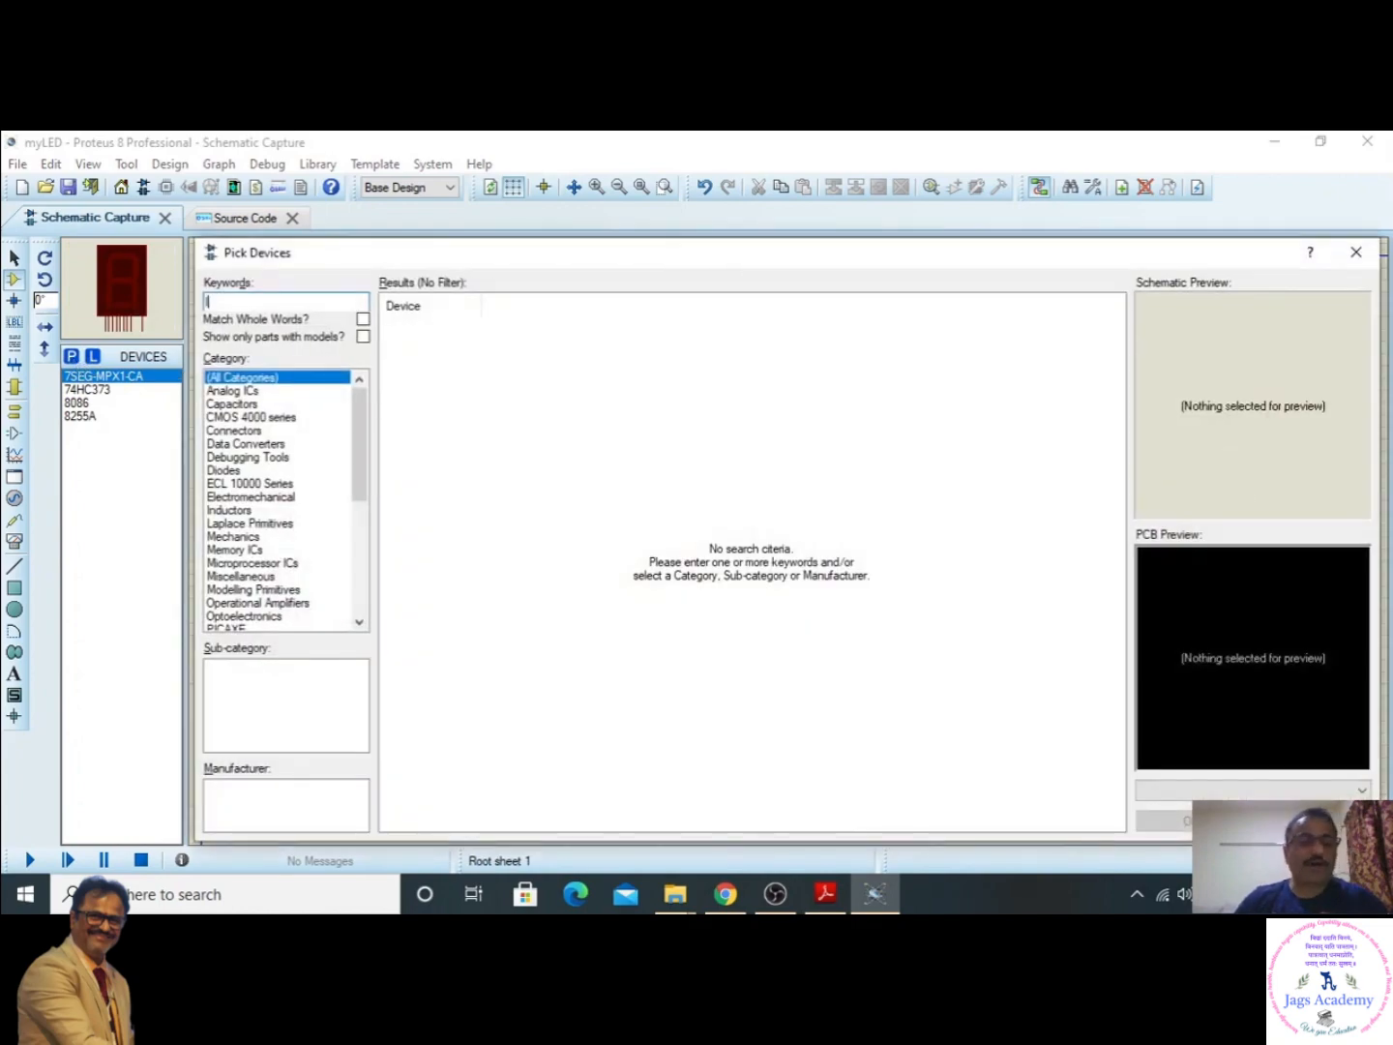
pyautogui.write('ogic')
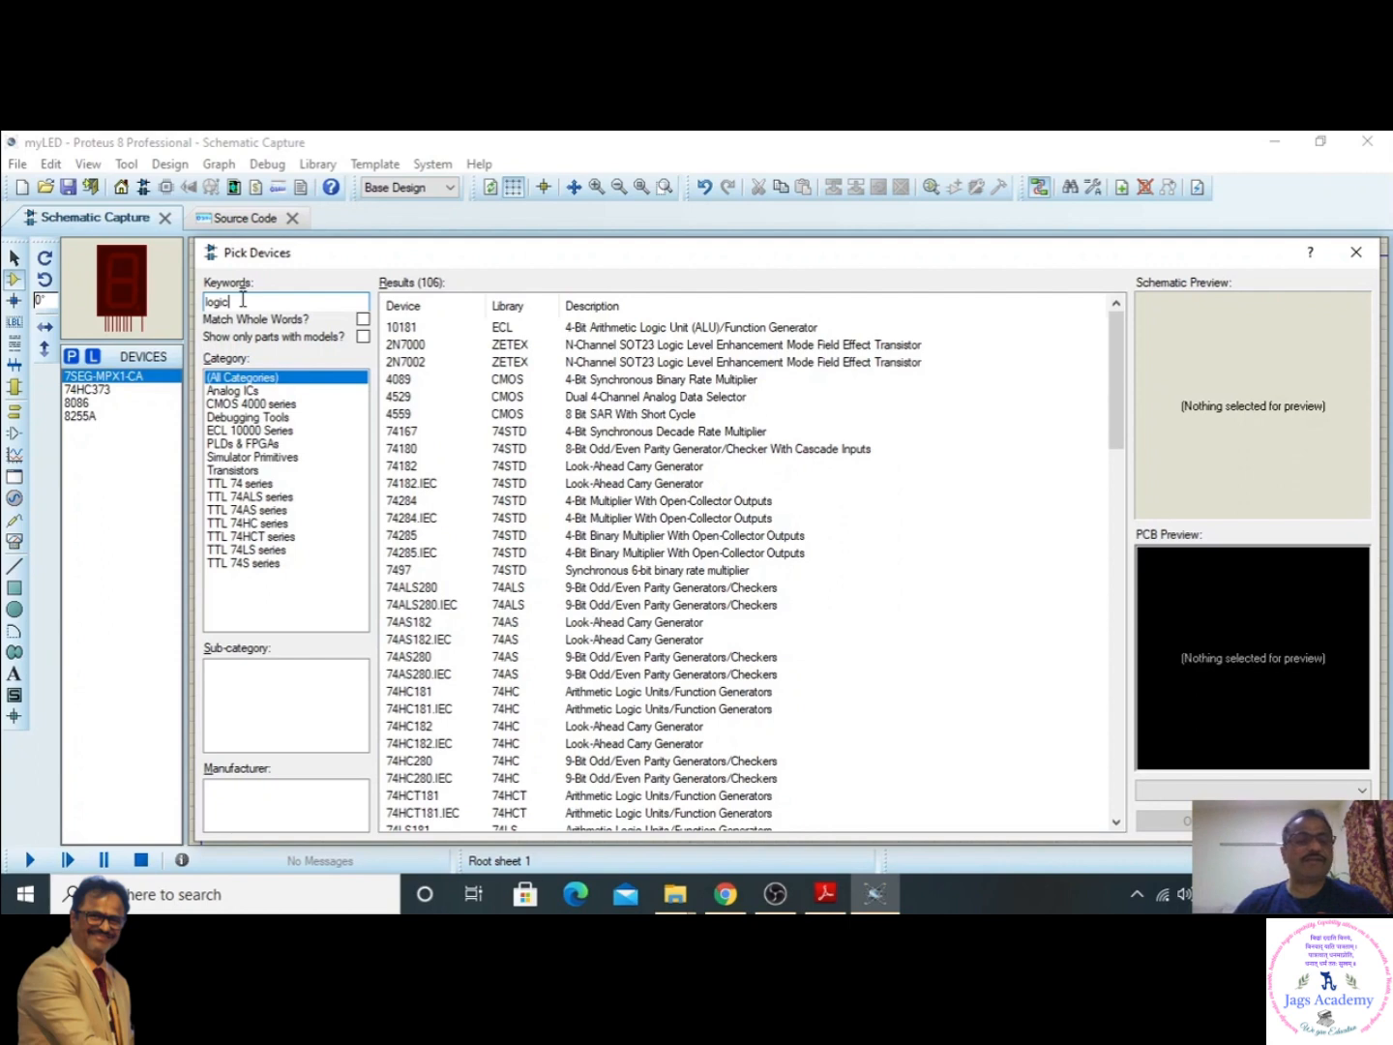
pyautogui.write('stat')
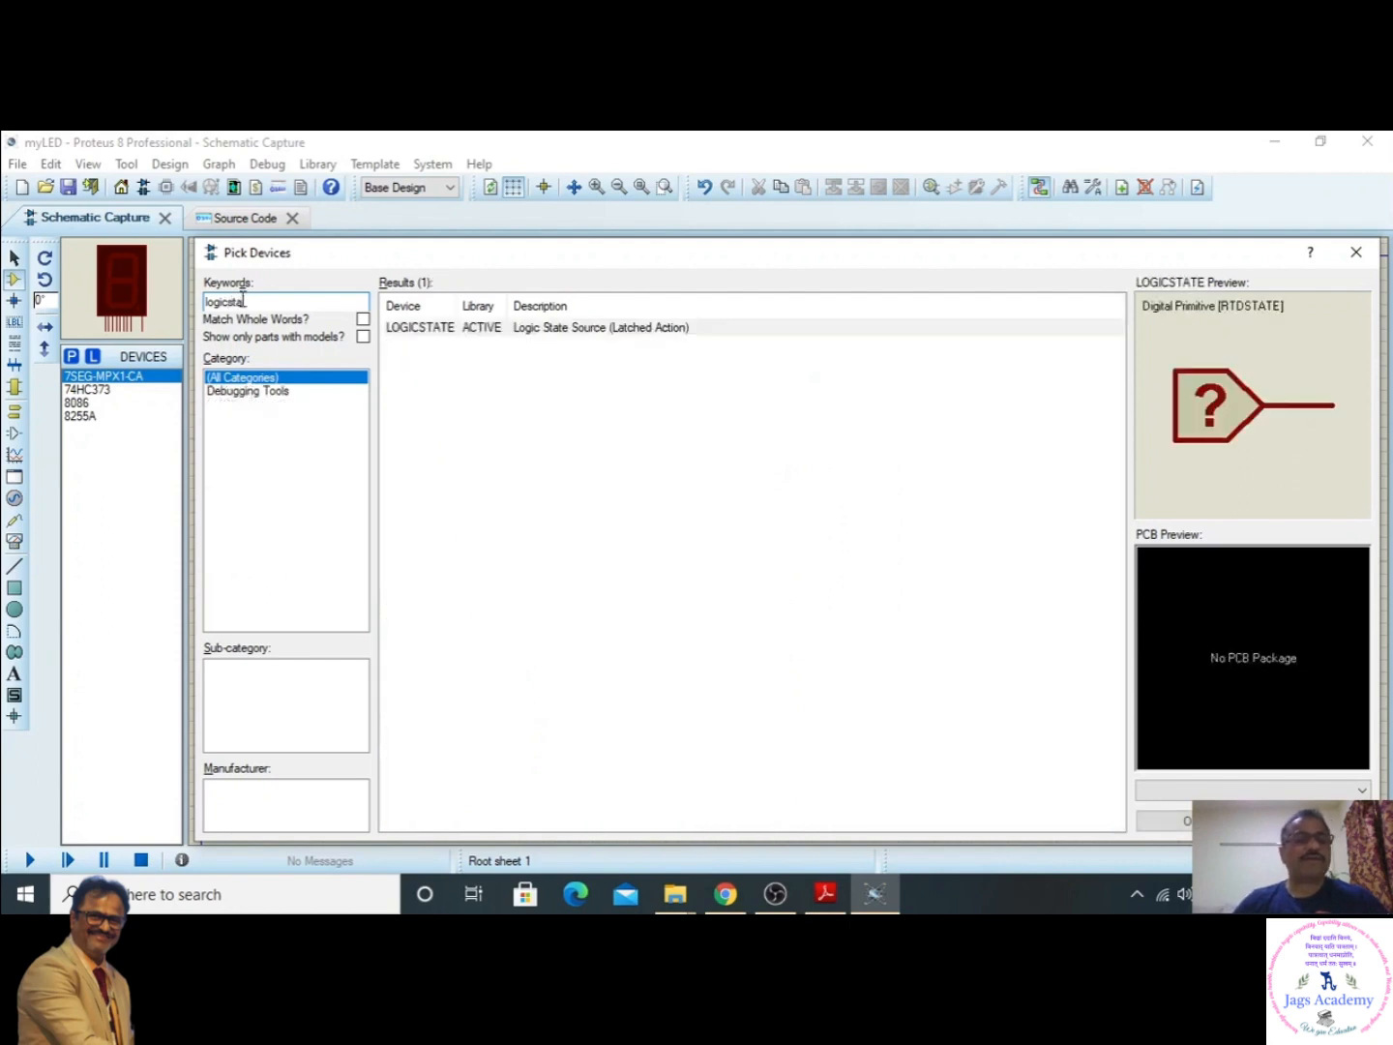
pyautogui.click(434, 331)
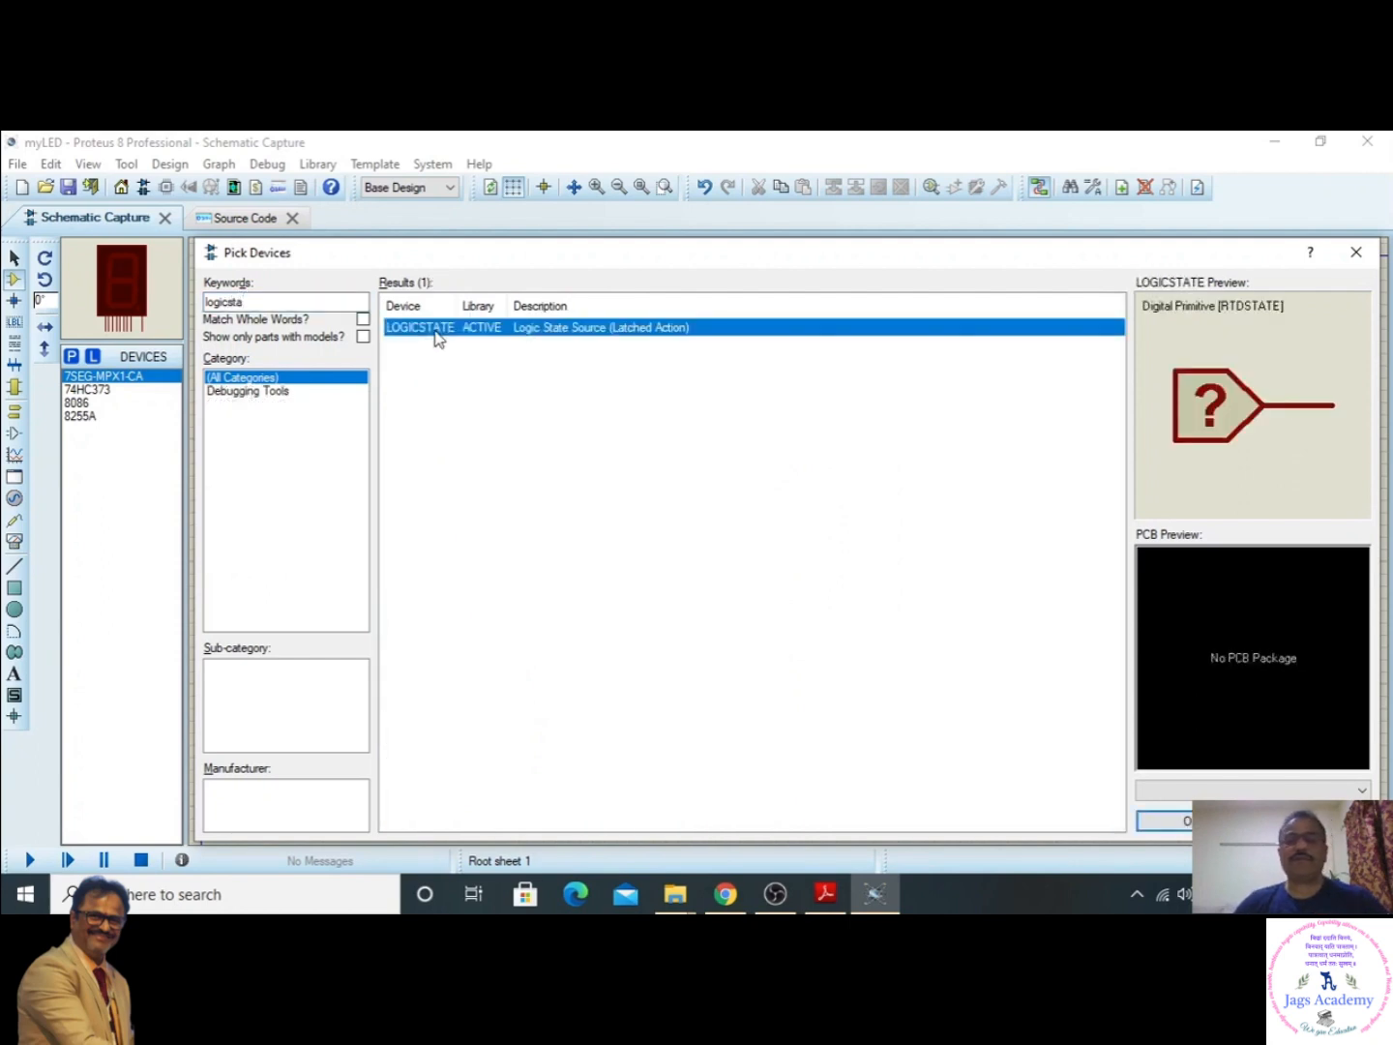
pyautogui.click(1197, 821)
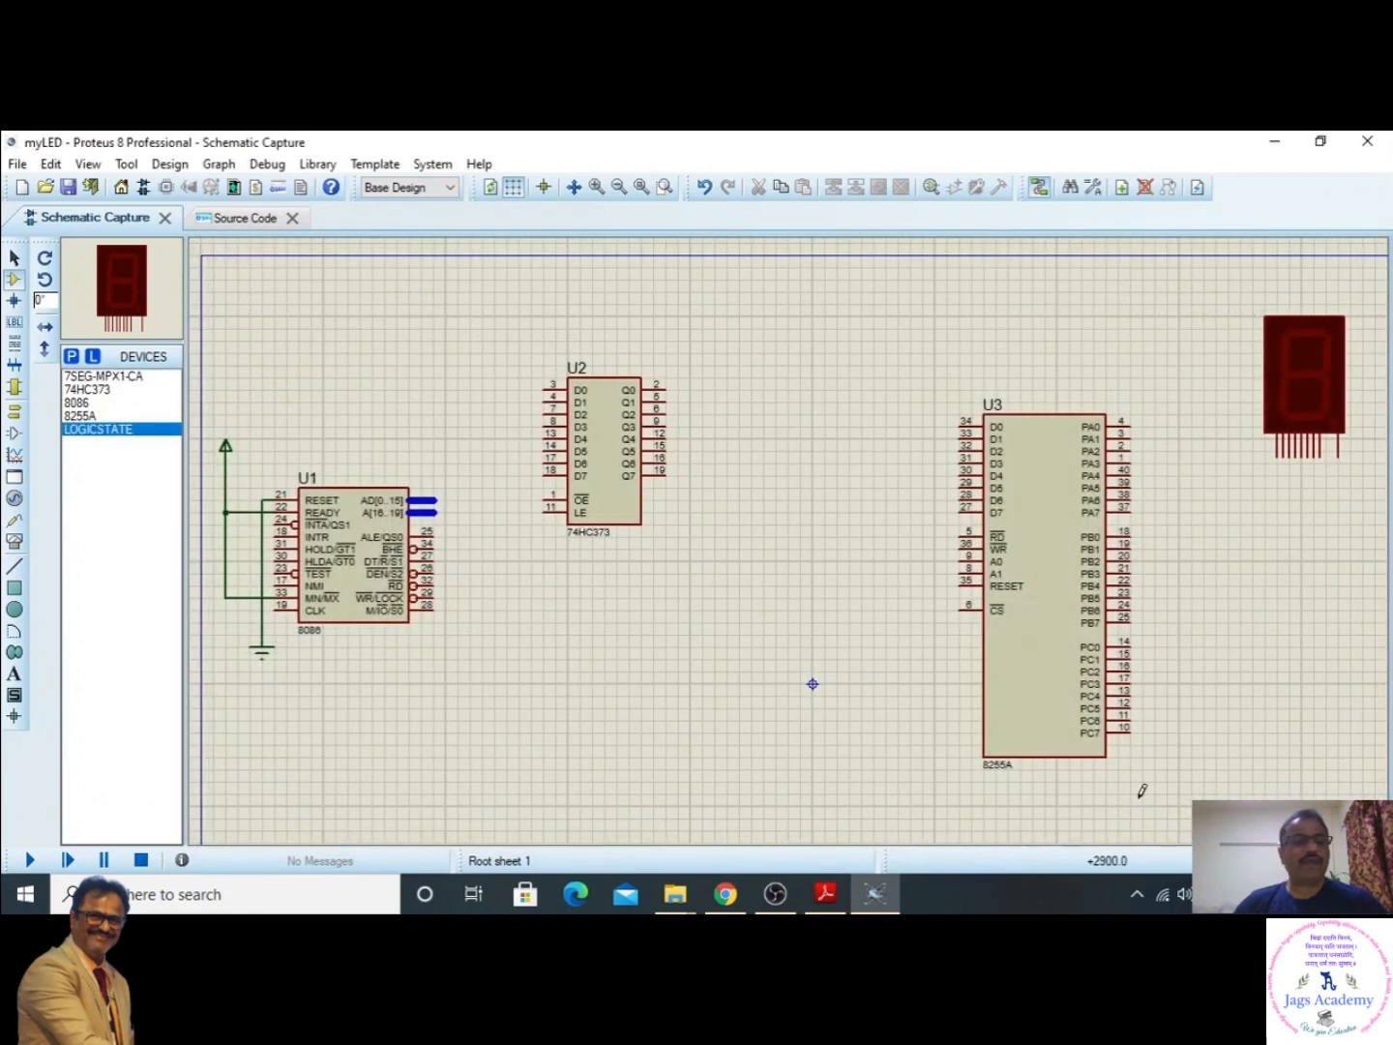
# - Place one LOGICSTATE source below the 74HC373 and a second one to the lower right of the seven-segment display
pyautogui.click(121, 435)
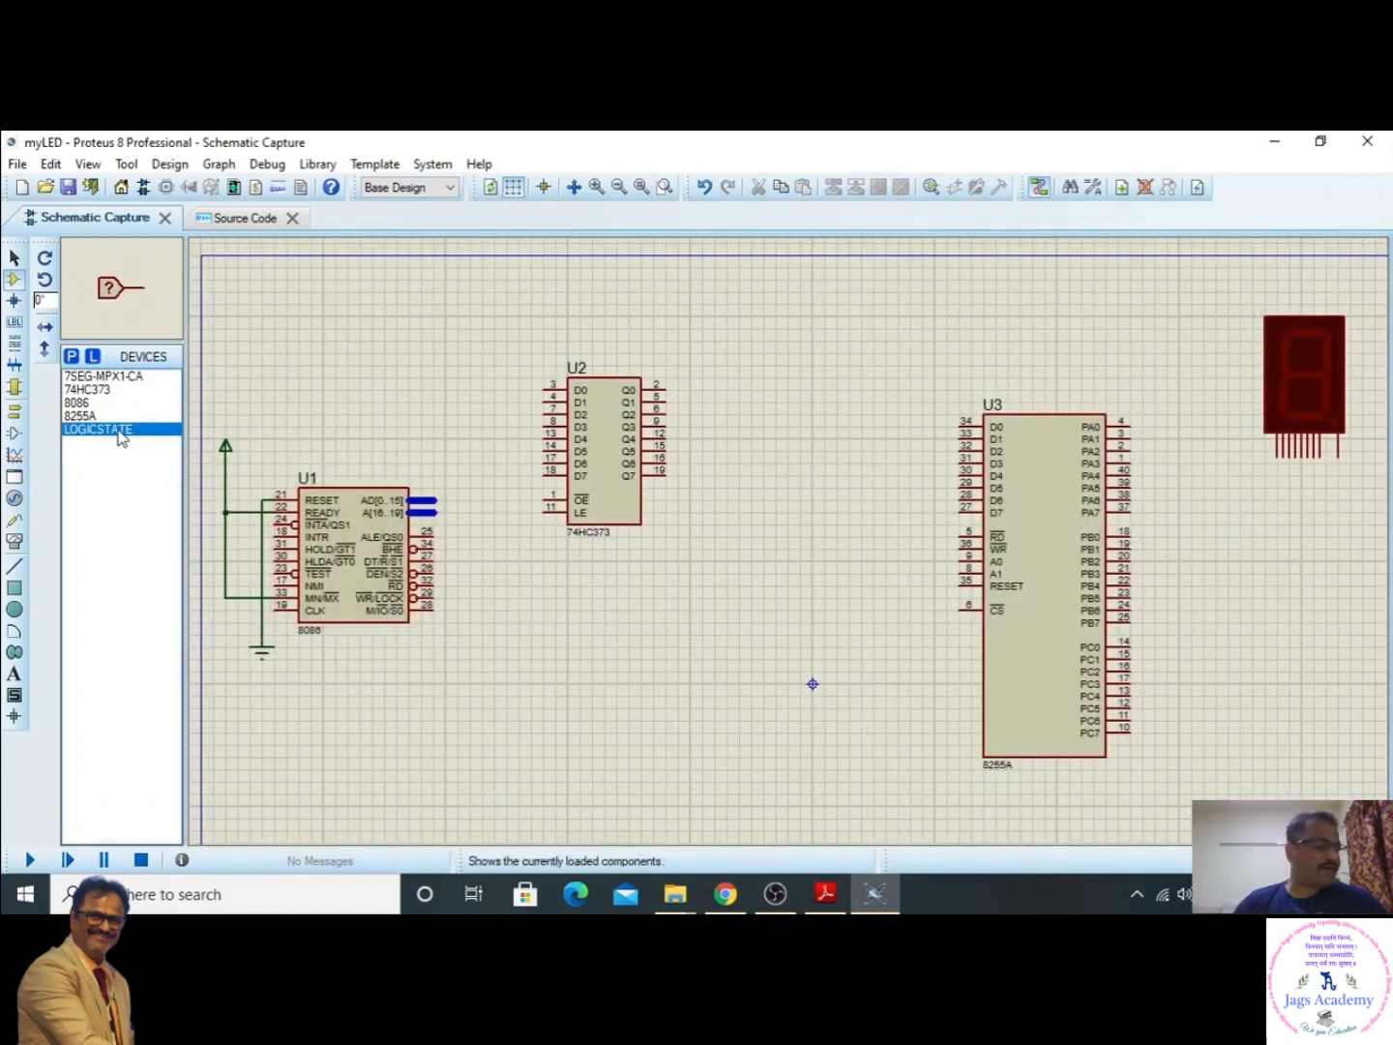
pyautogui.click(519, 586)
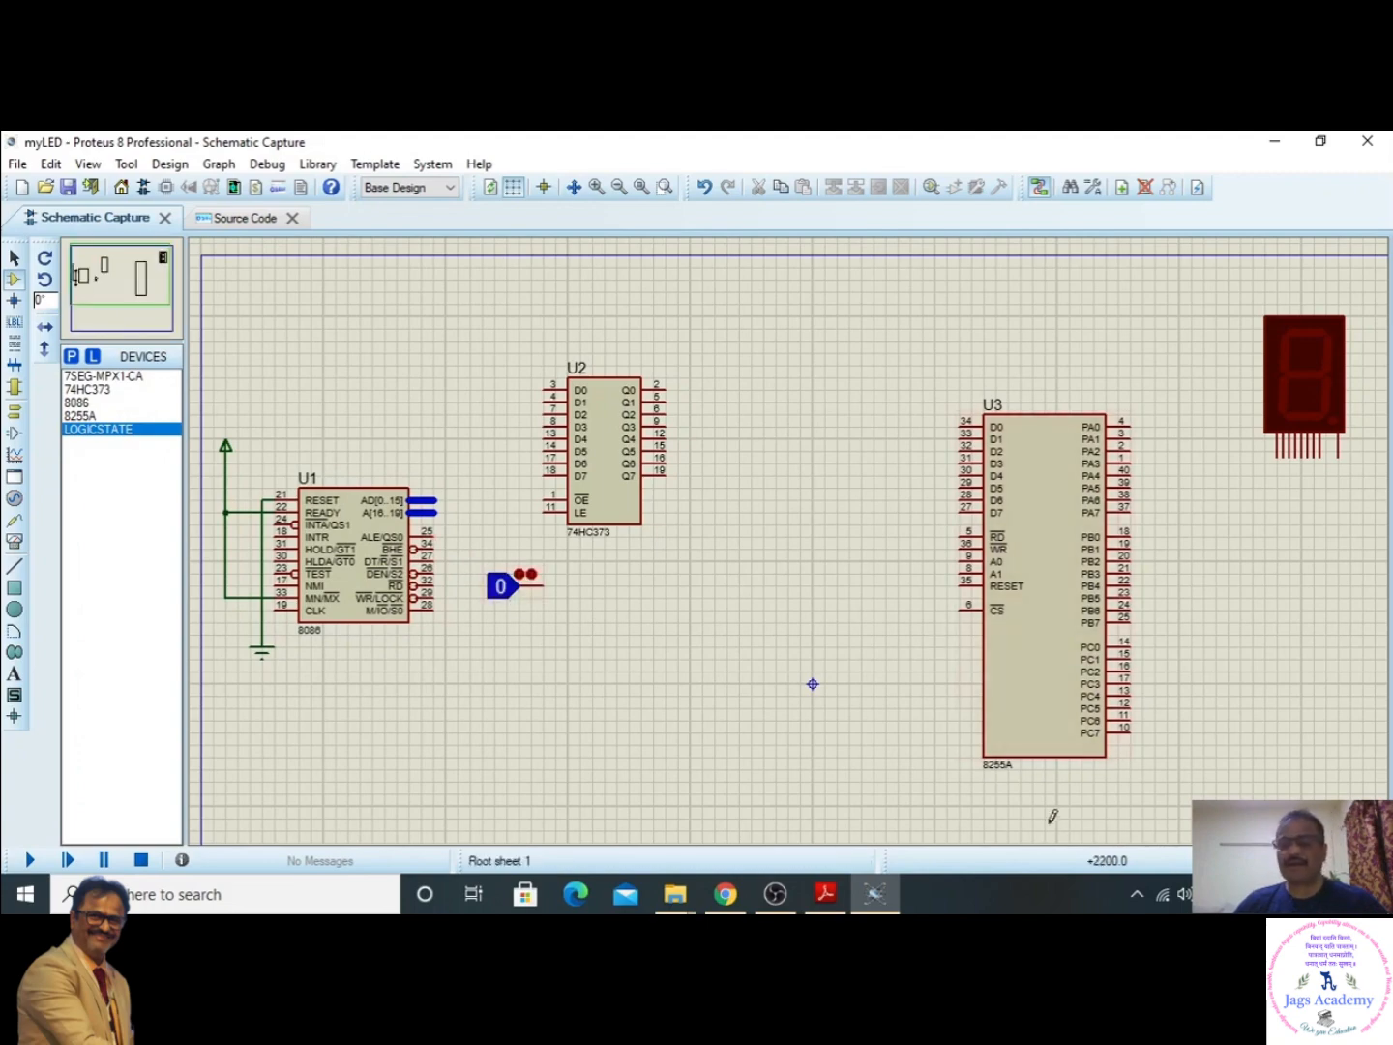
pyautogui.scroll(-1, 789, 619)
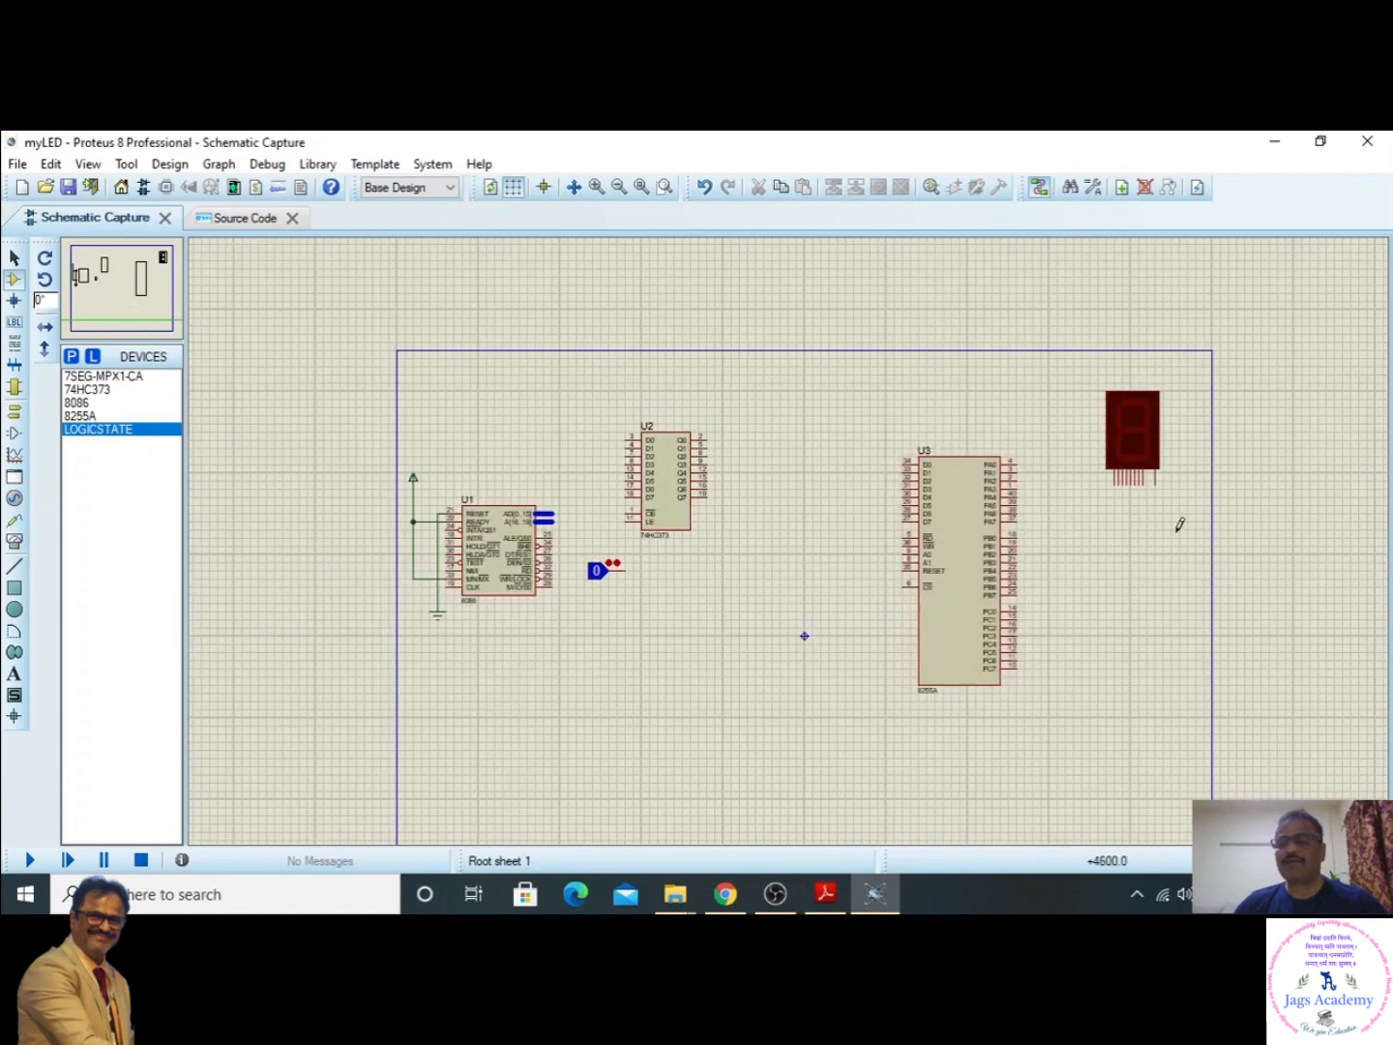
pyautogui.click(1204, 494)
pyautogui.click(1208, 496)
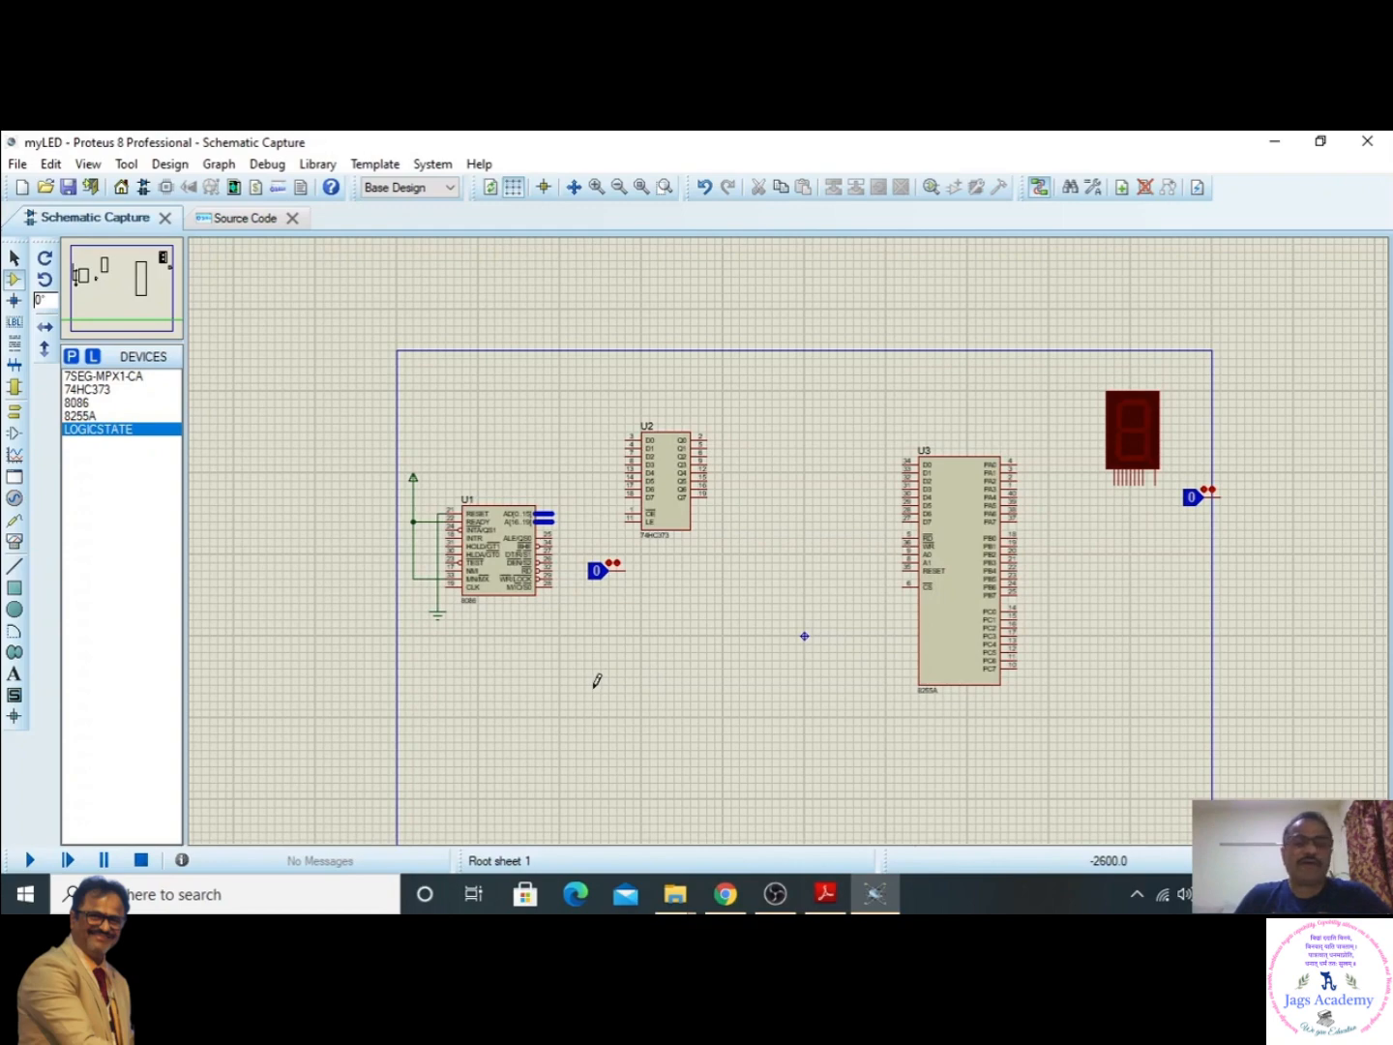
# - Place a BUS terminal above the 8086 and connect it with a bus to the AD[0..15] pin
pyautogui.scroll(1, 789, 533)
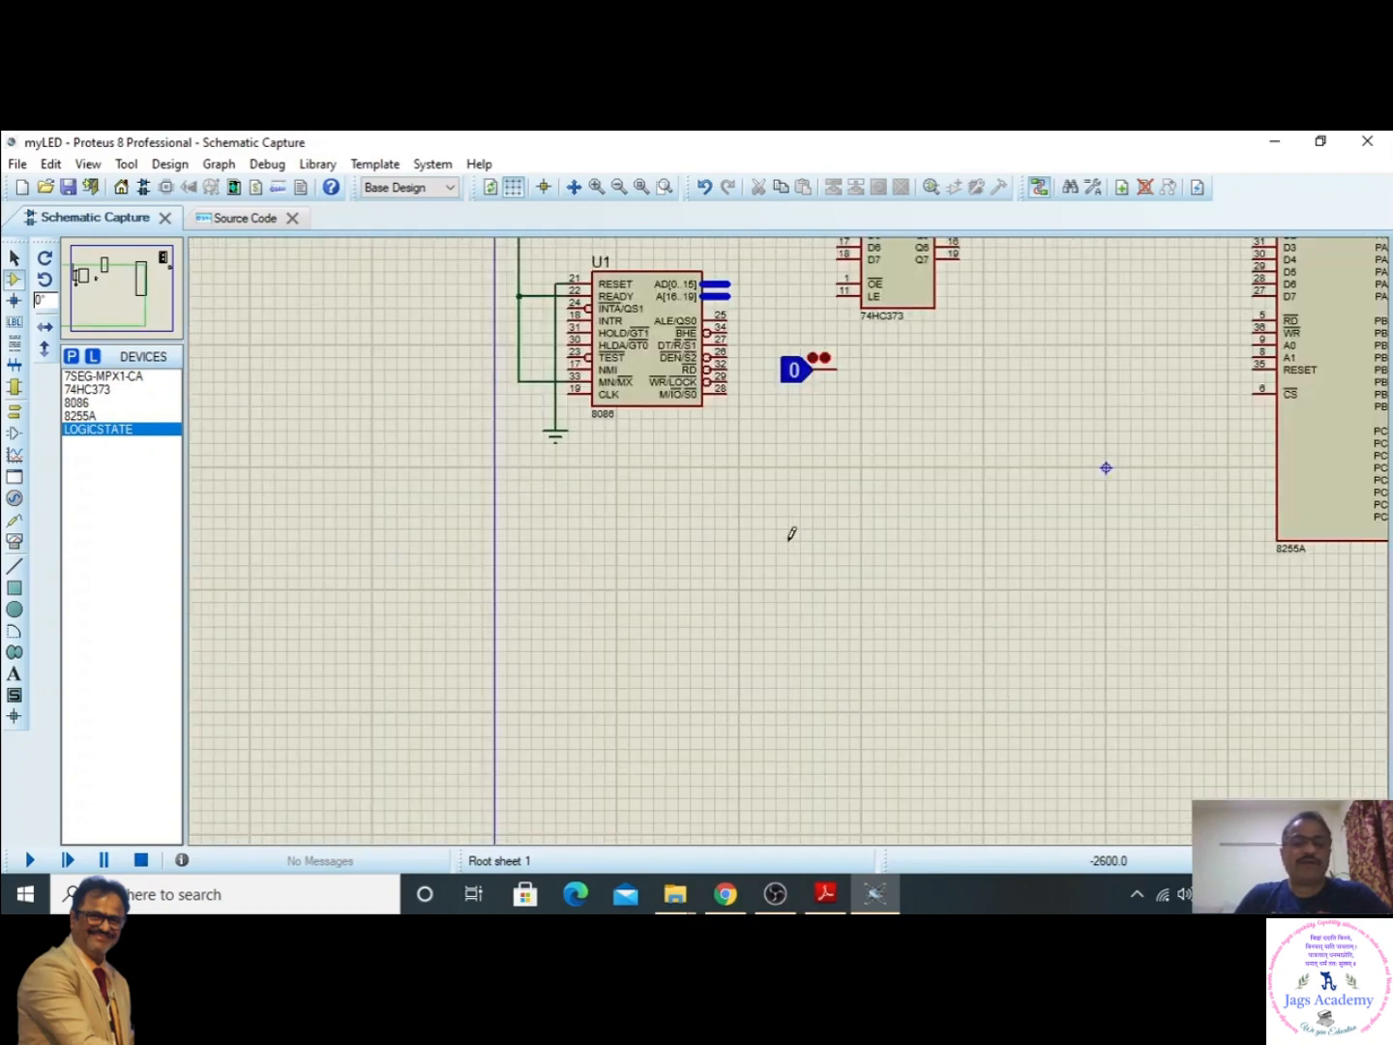
pyautogui.click(120, 293)
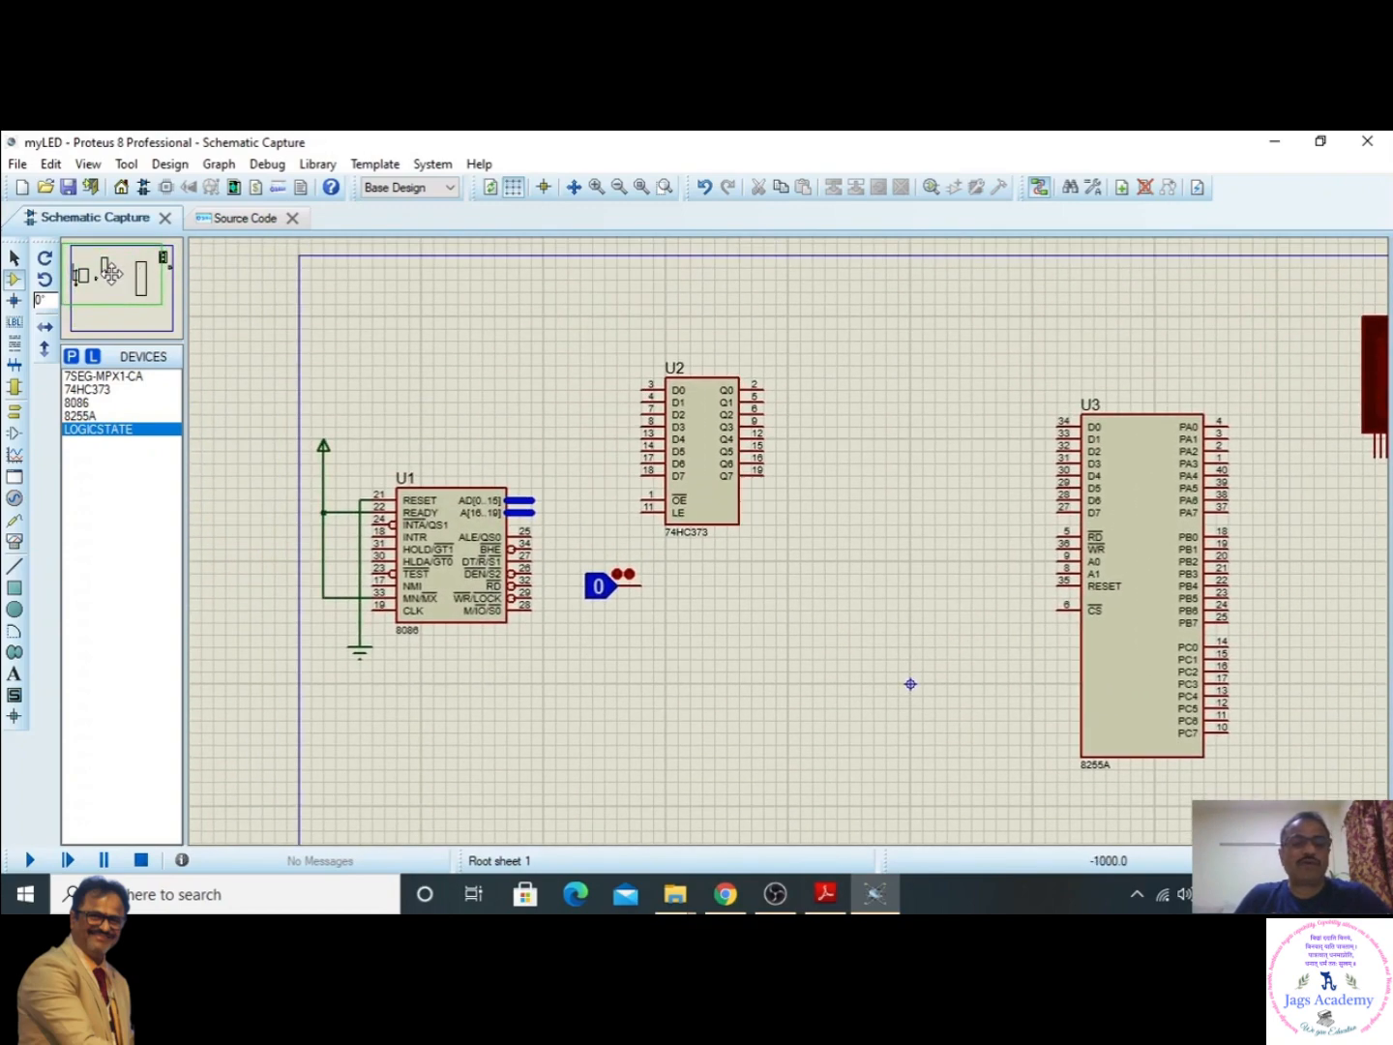
pyautogui.click(112, 273)
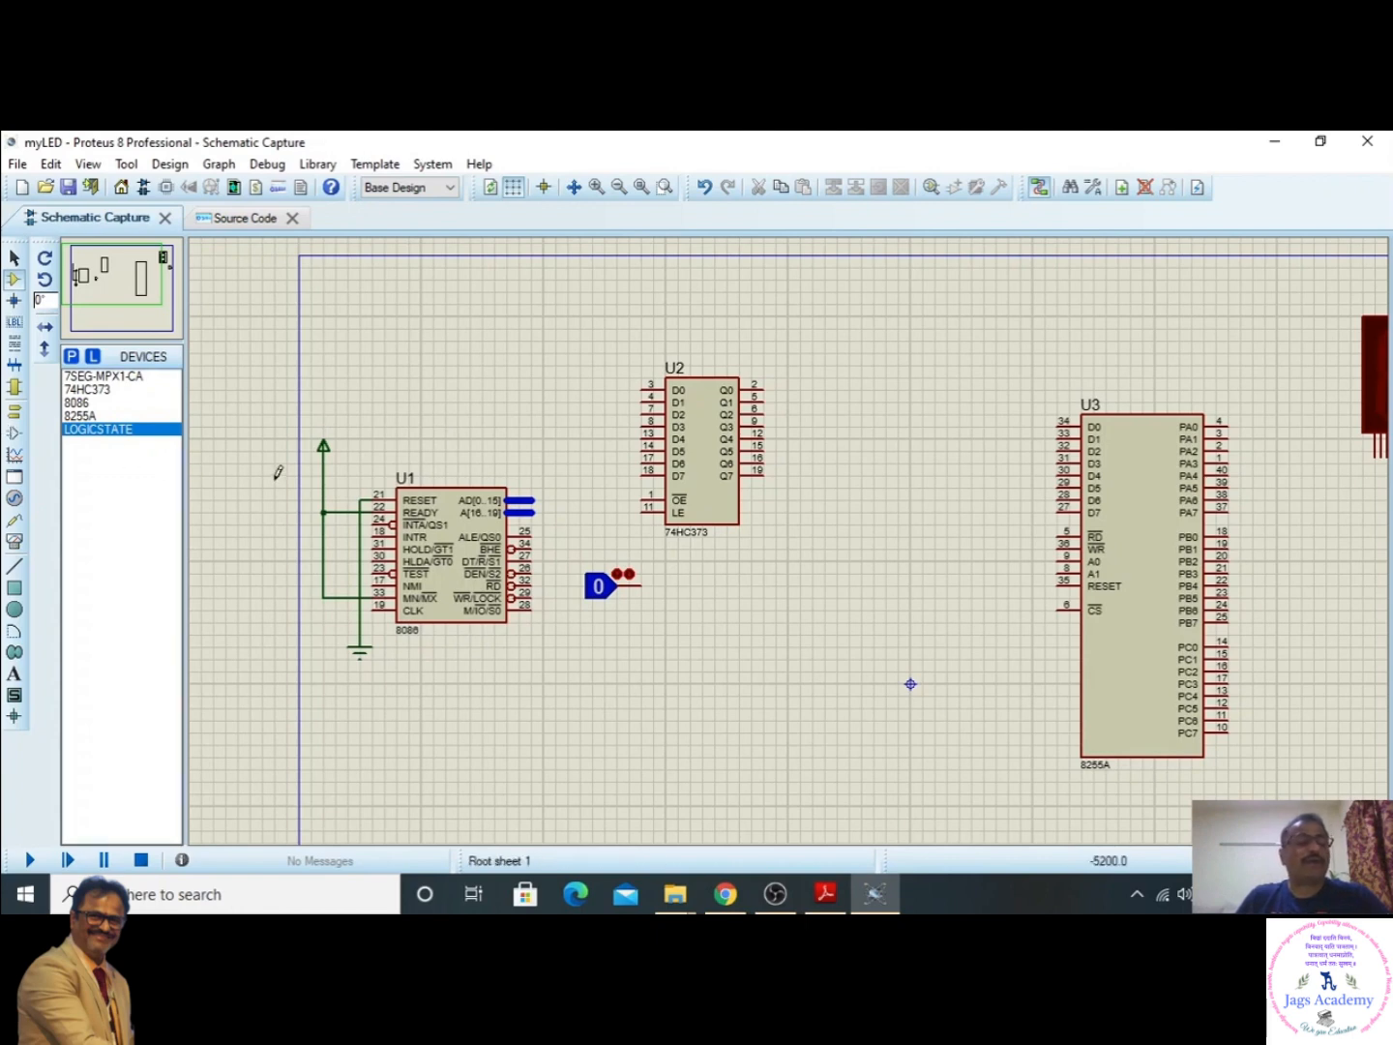
pyautogui.click(15, 414)
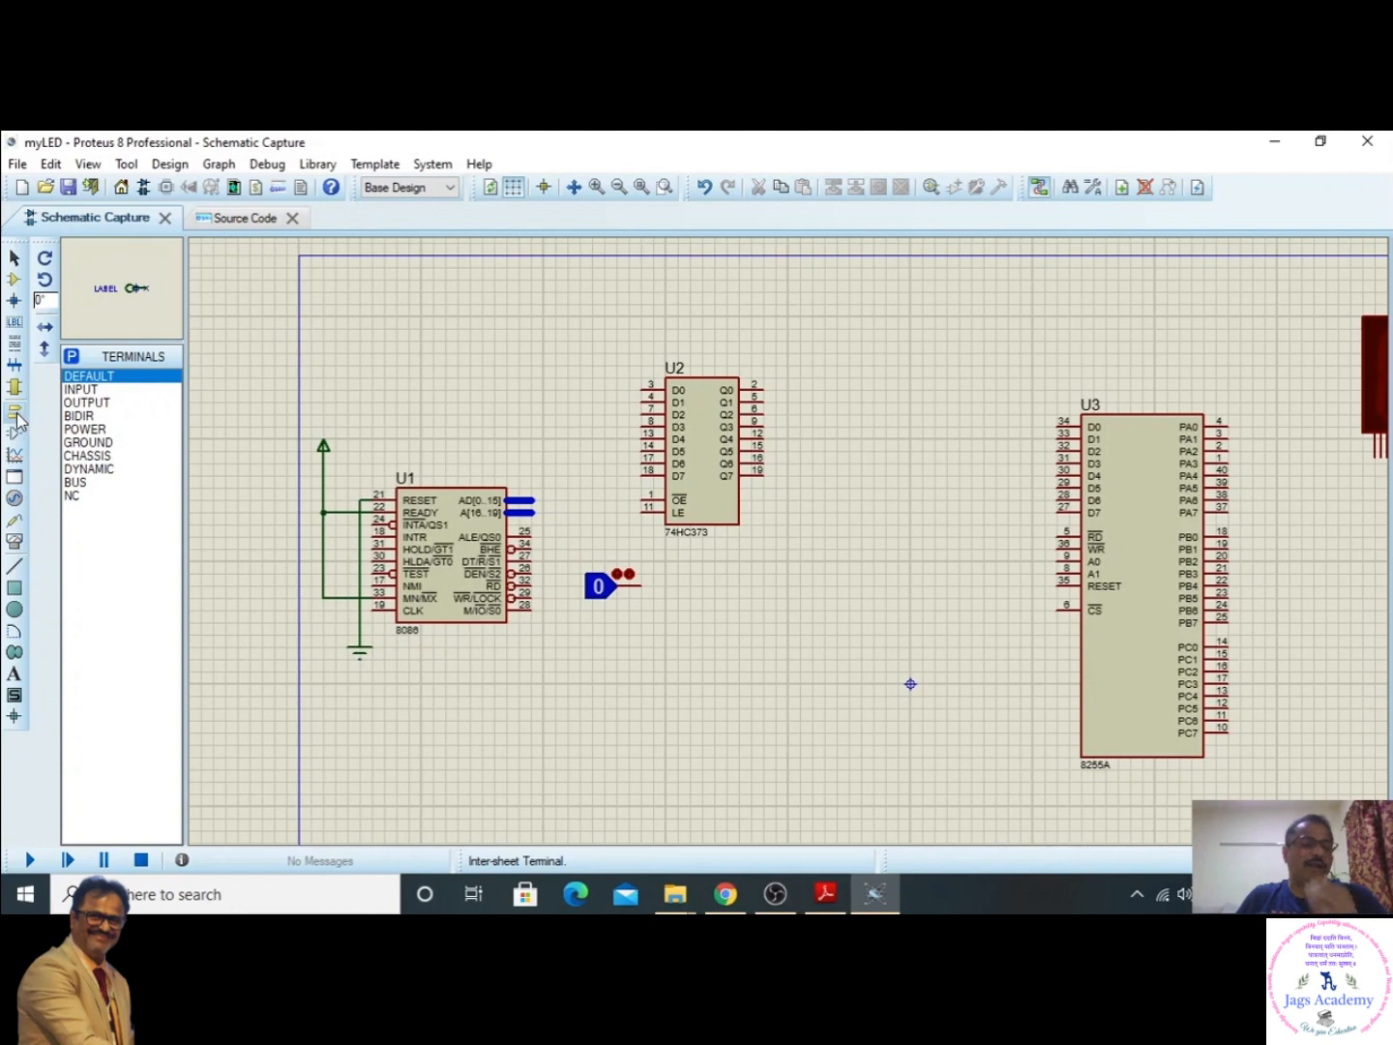
pyautogui.click(75, 483)
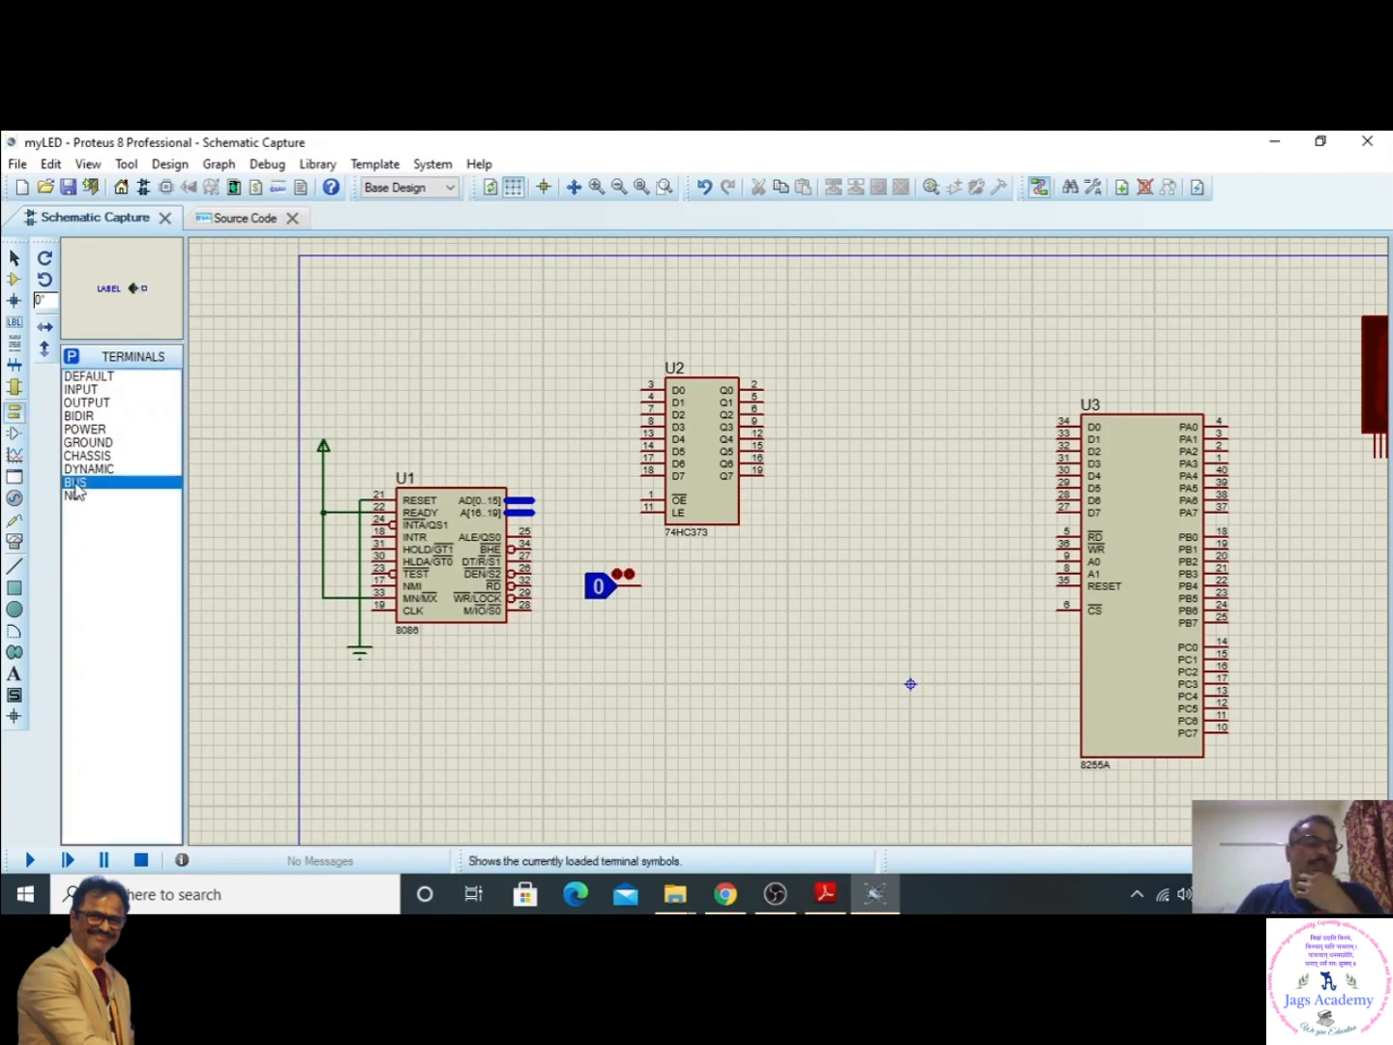
pyautogui.click(499, 407)
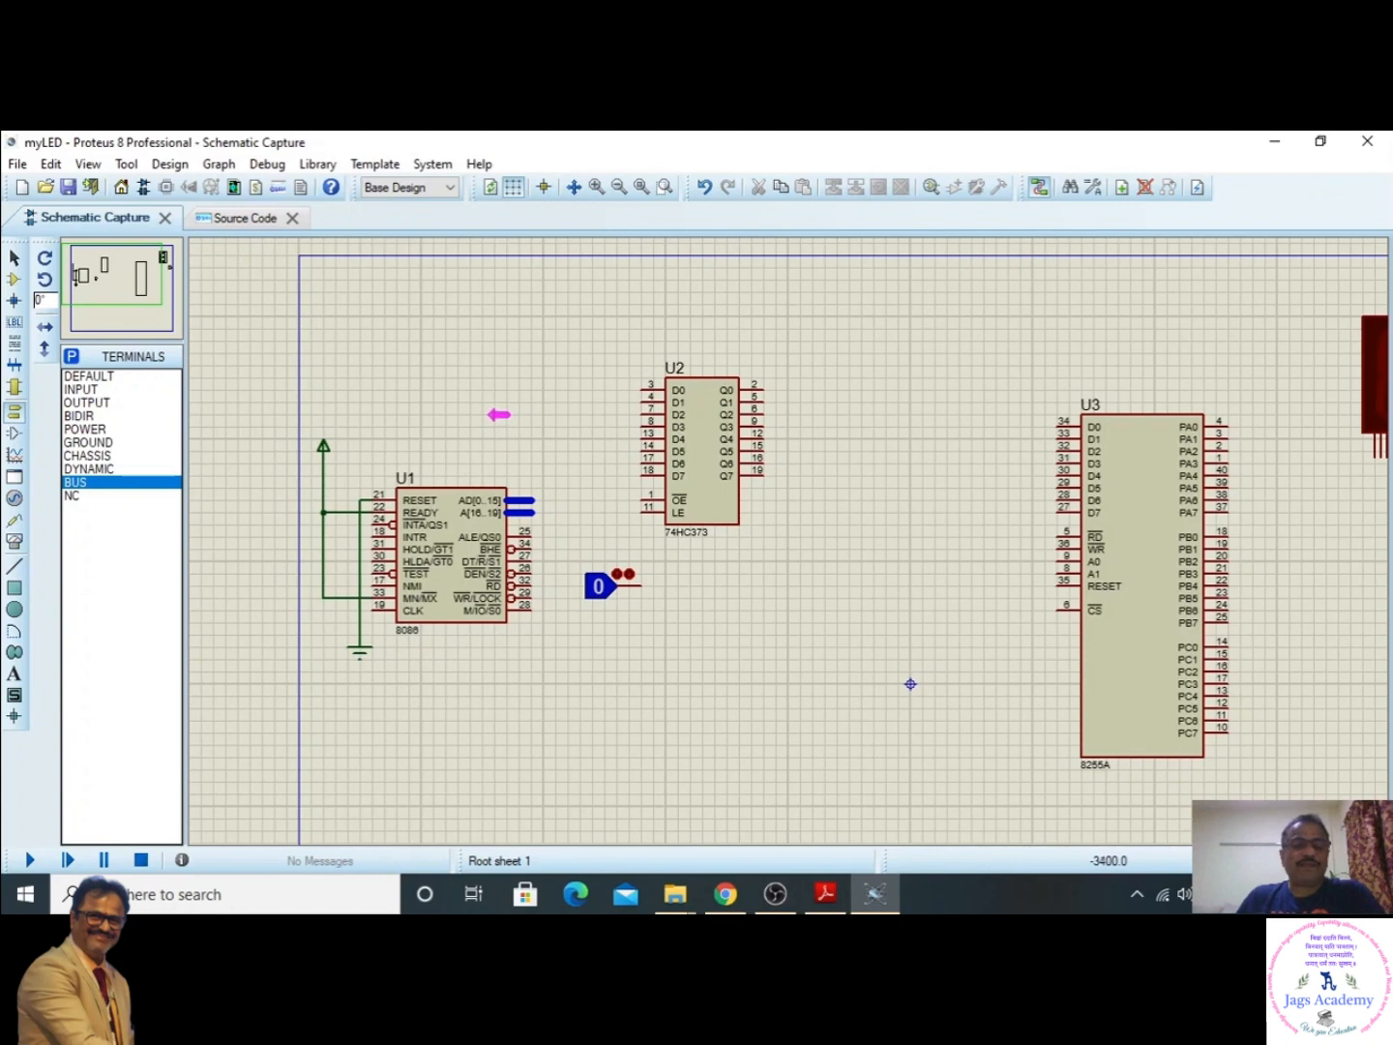
pyautogui.click(511, 415)
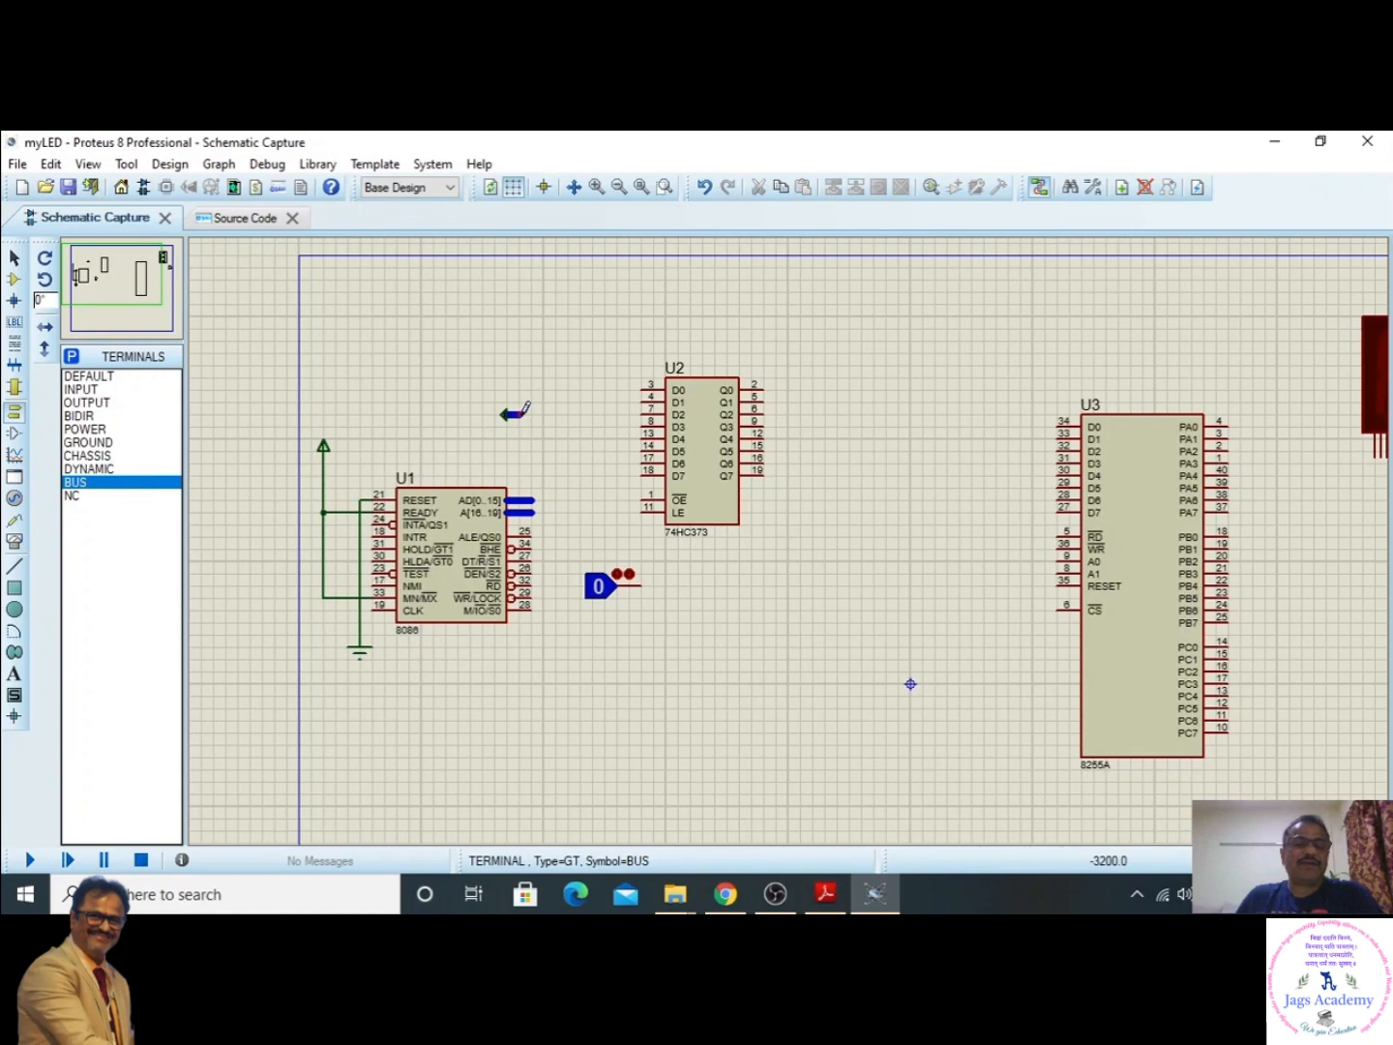
pyautogui.click(537, 413)
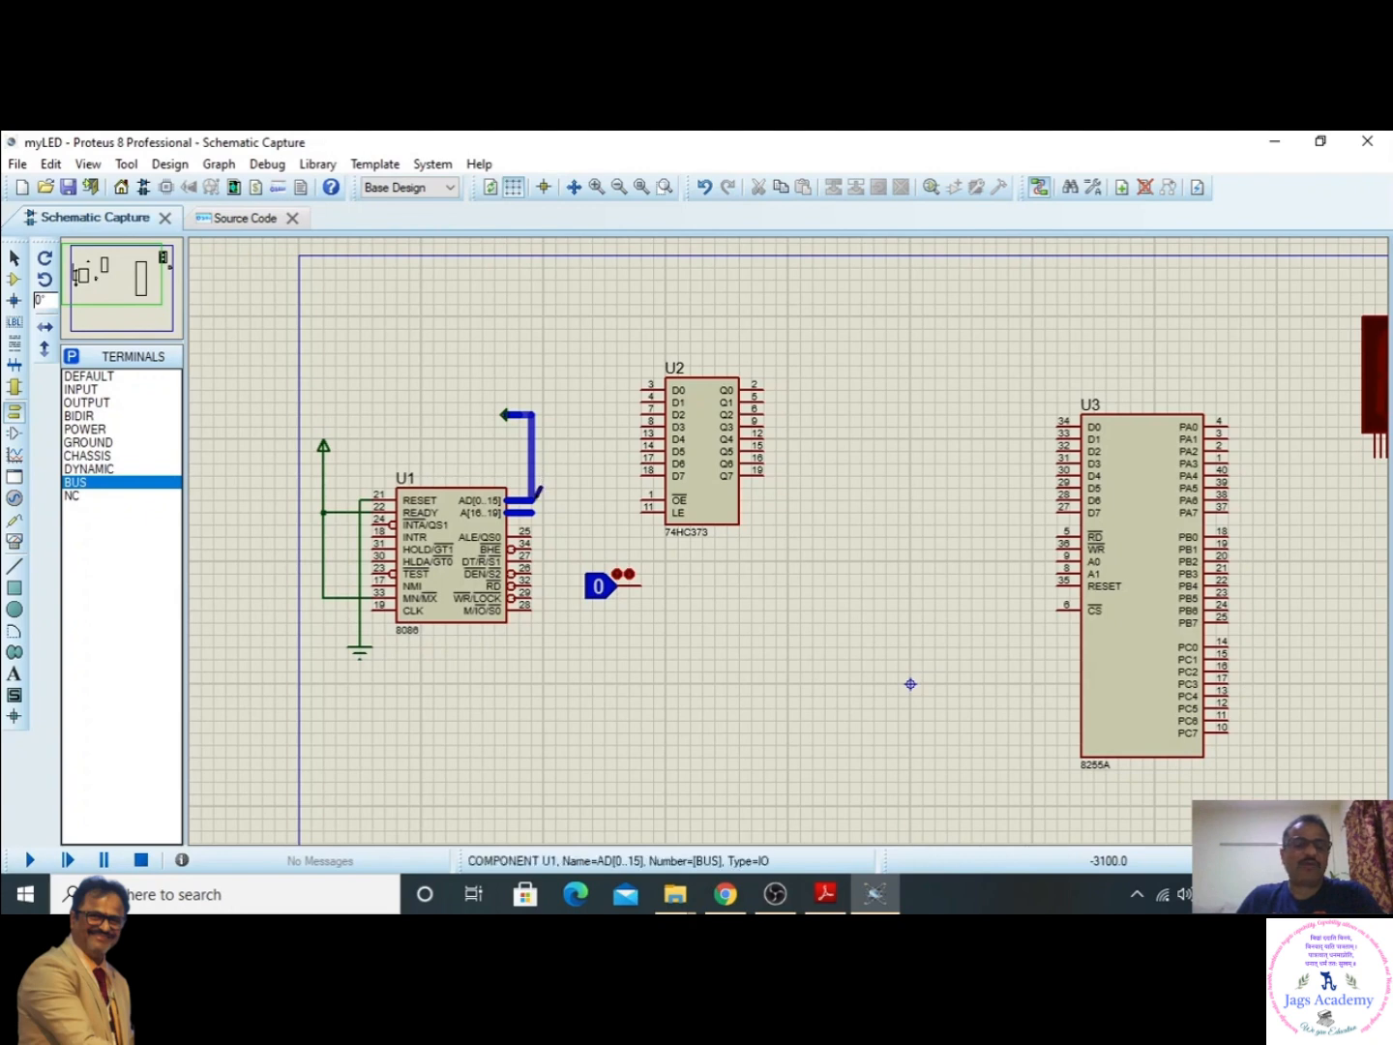
pyautogui.click(534, 496)
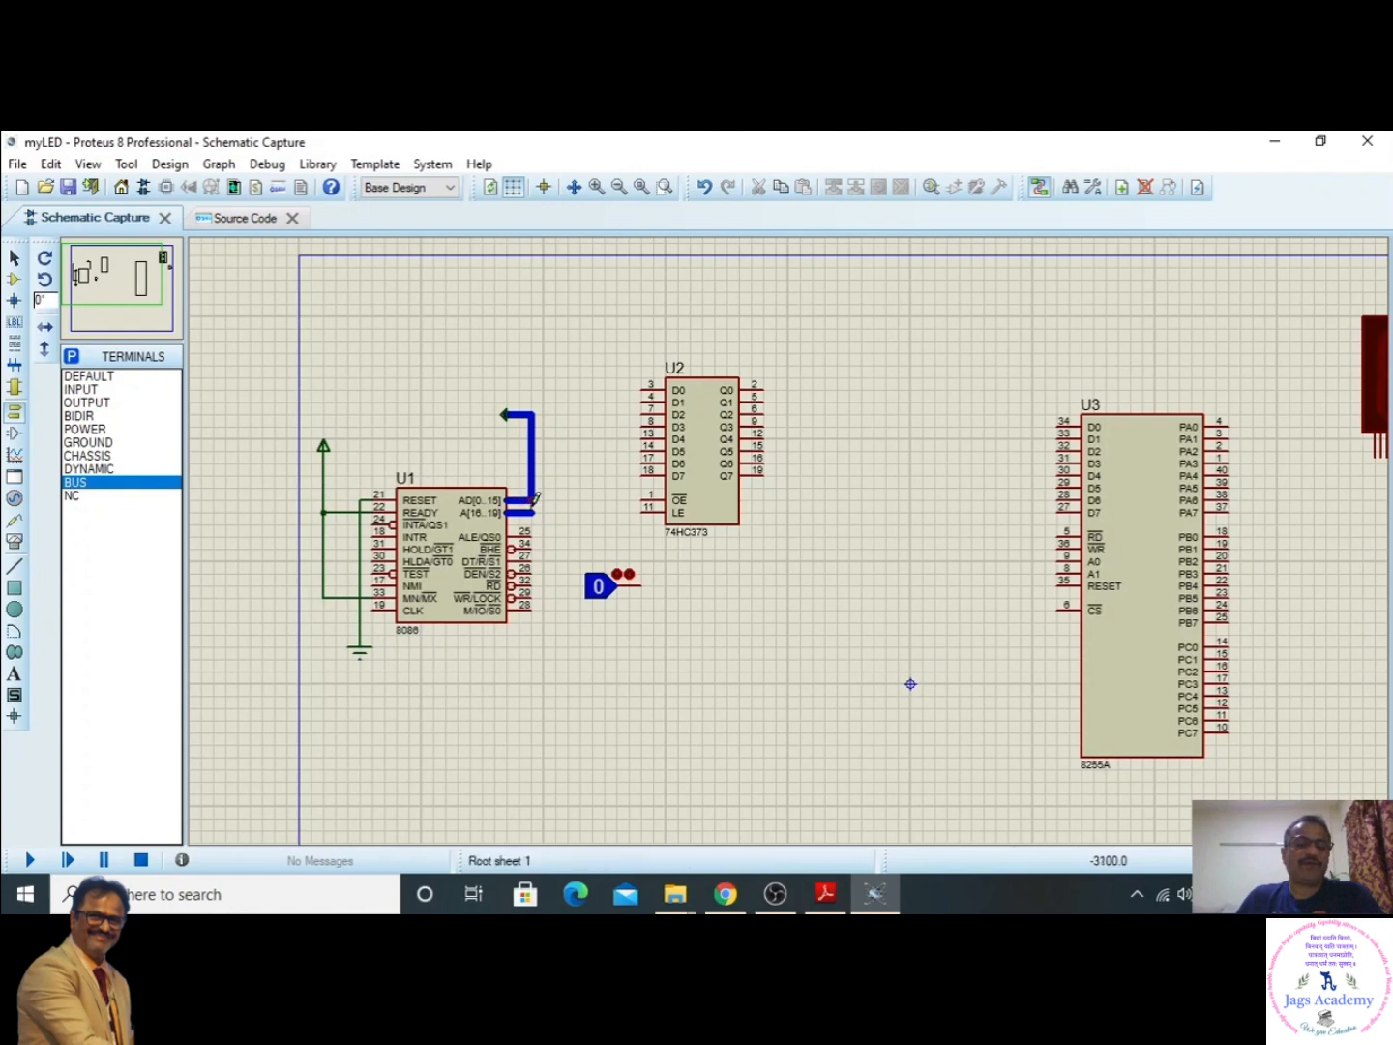
pyautogui.doubleClick(534, 494)
pyautogui.click(534, 496)
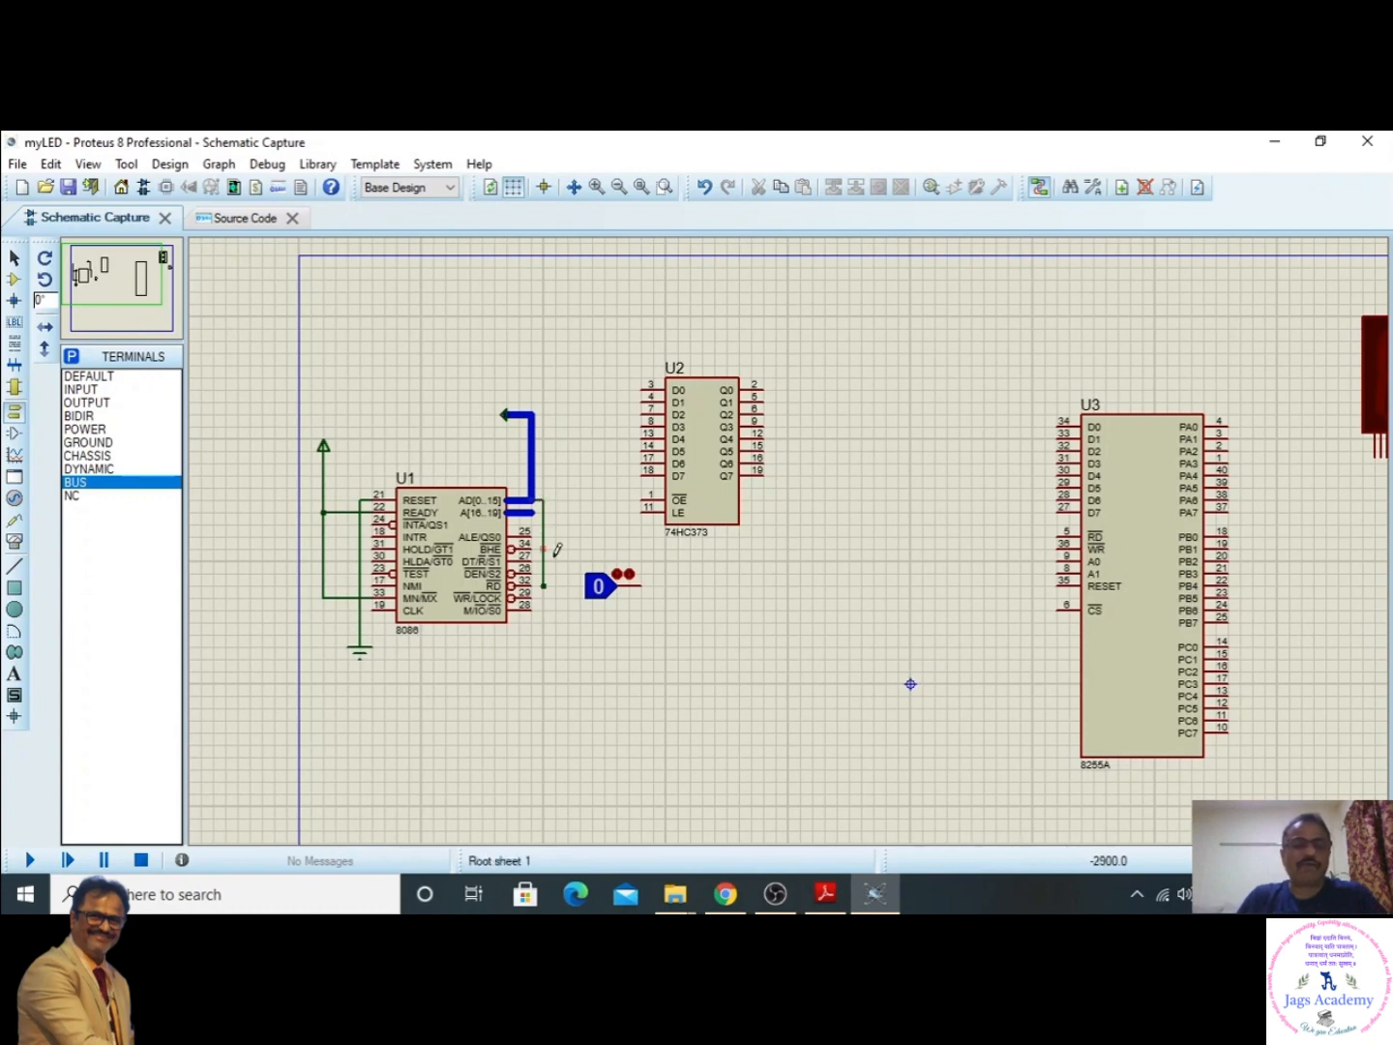
pyautogui.click(50, 163)
pyautogui.click(73, 191)
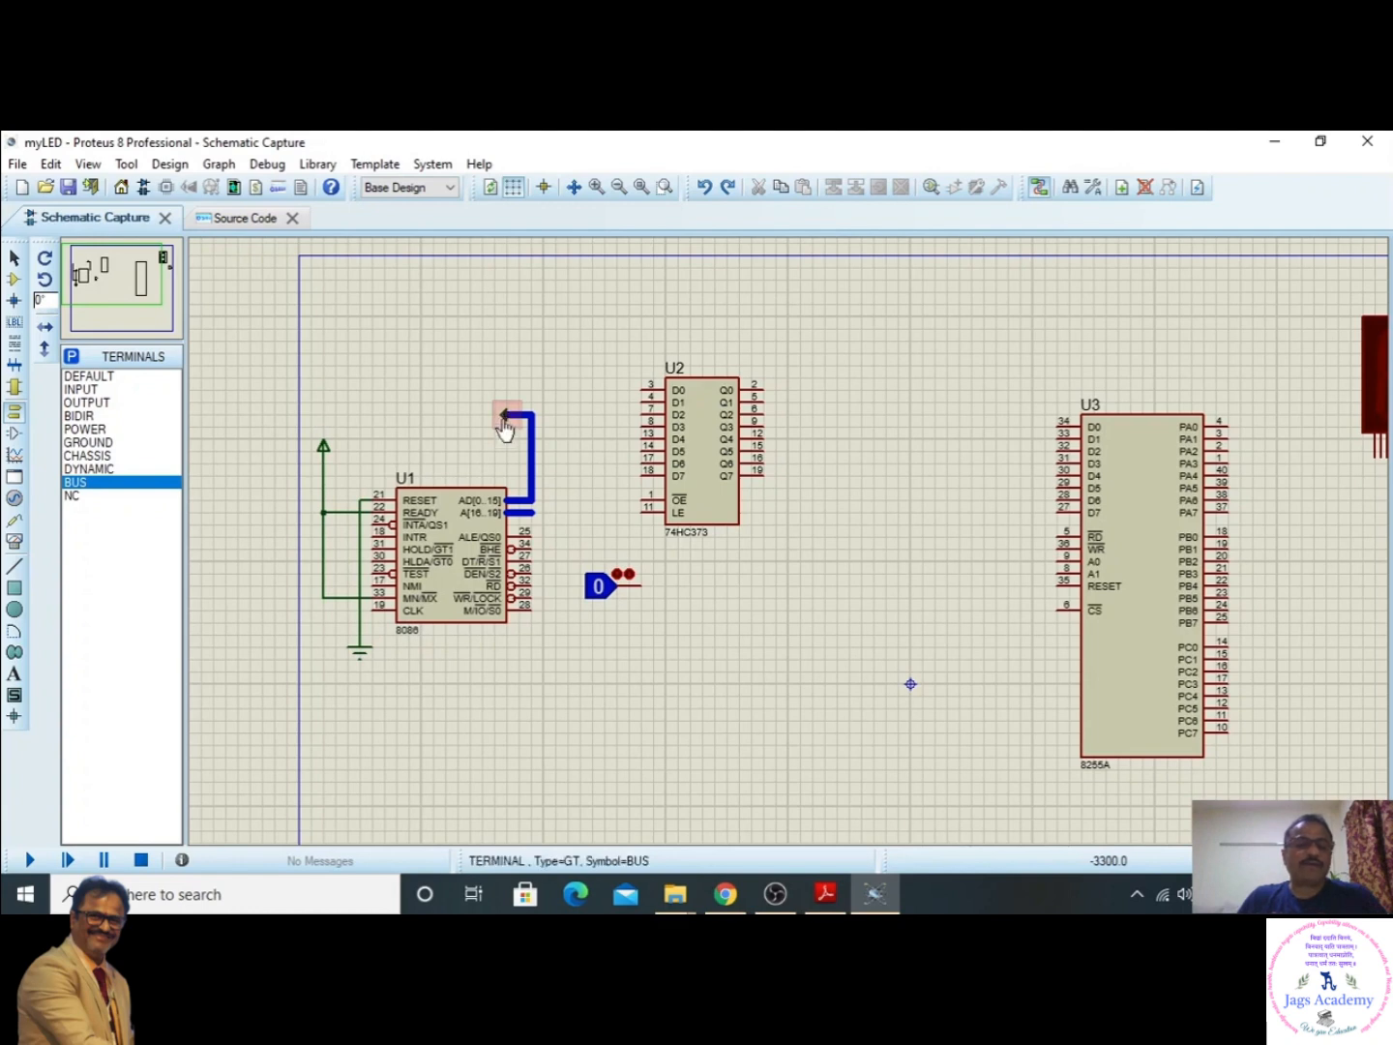
# - Label the bus terminal above the 8086 as AD[0..15]
pyautogui.click(504, 426)
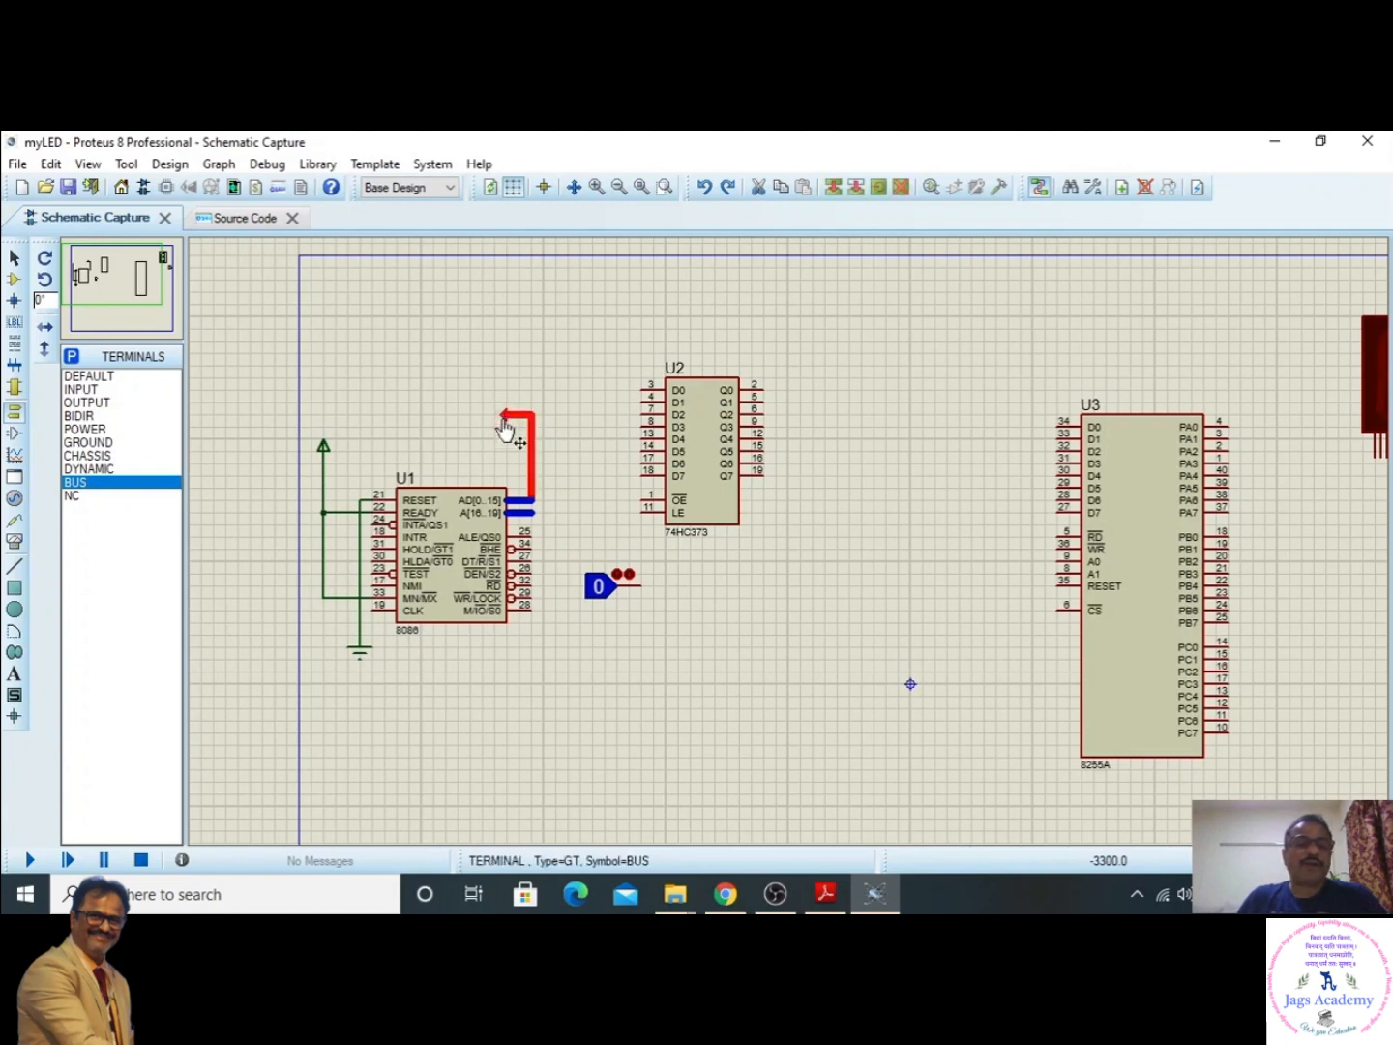
pyautogui.doubleClick(504, 420)
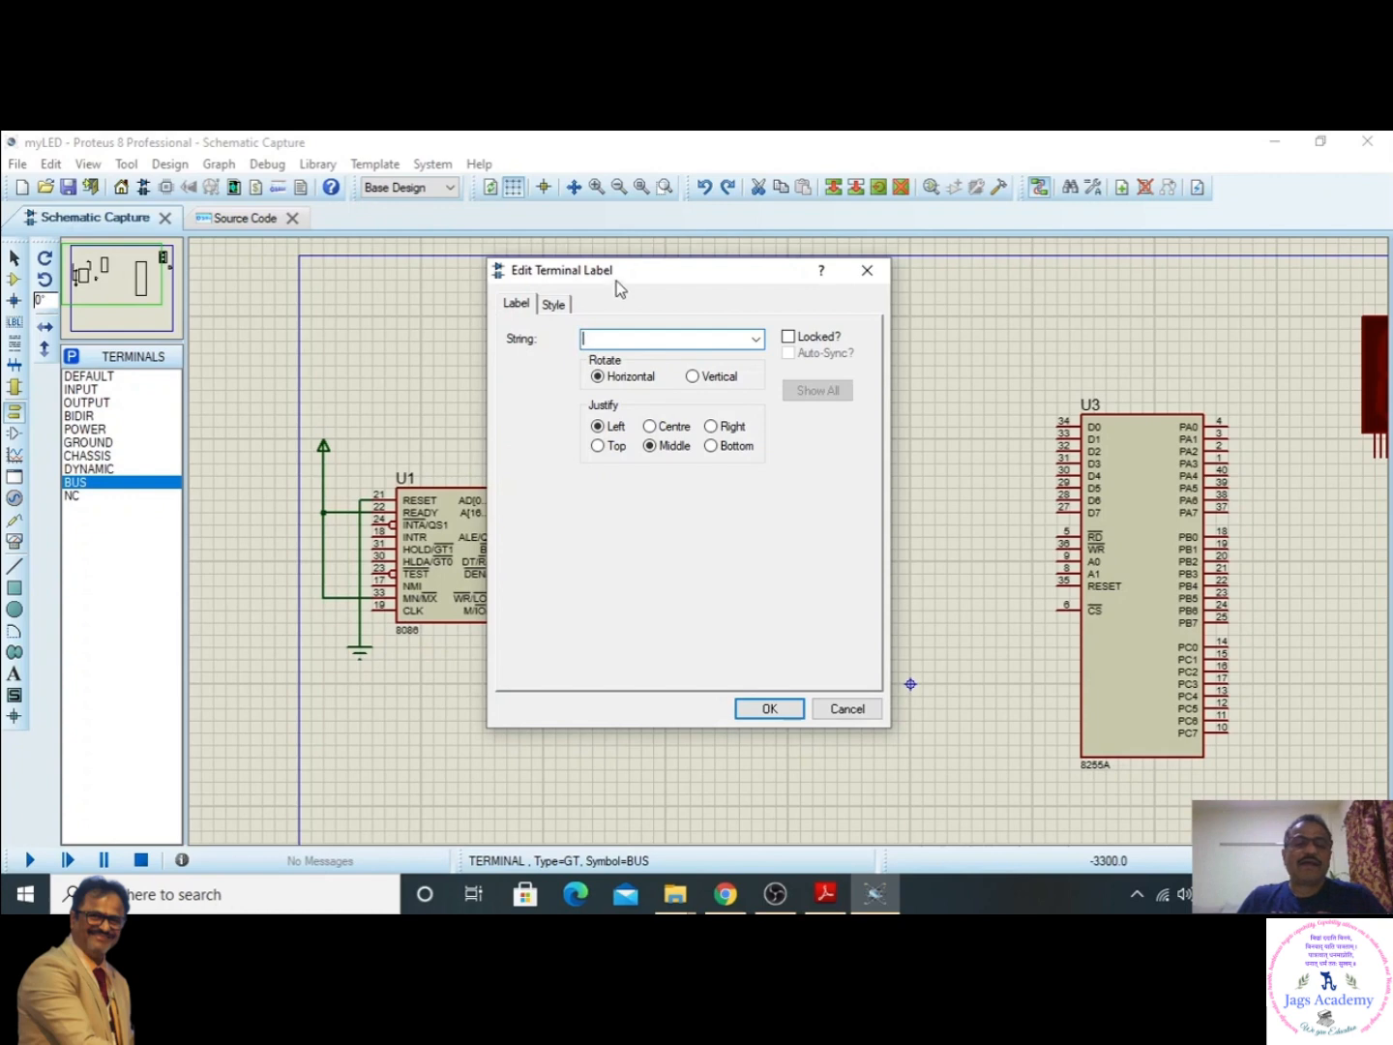
pyautogui.moveTo(638, 277); pyautogui.dragTo(796, 278)
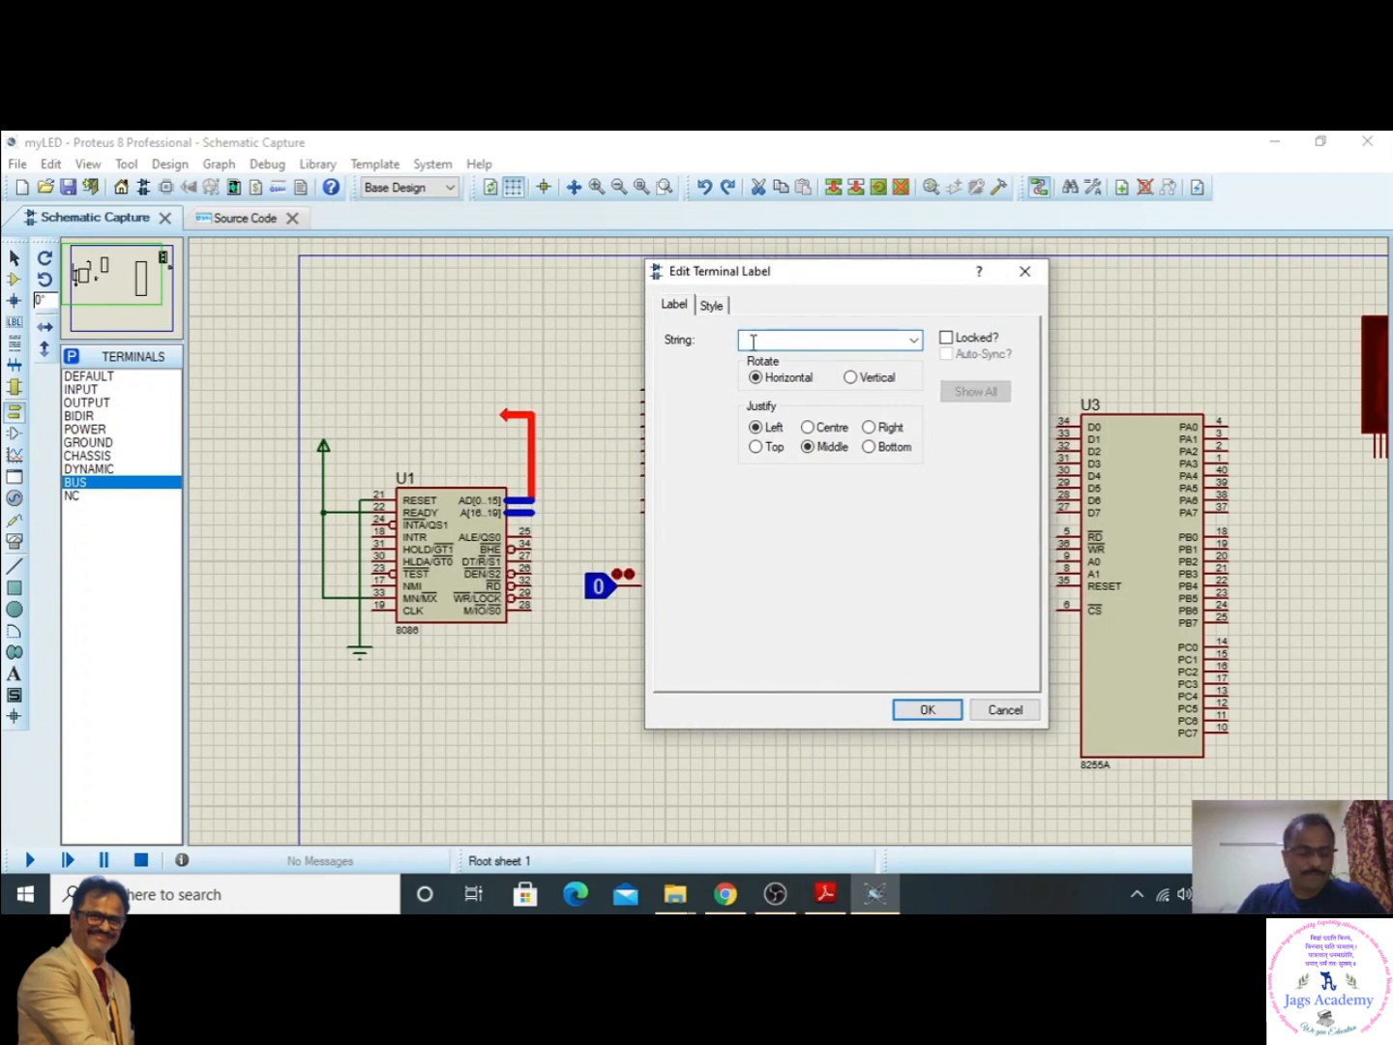
pyautogui.write('A')
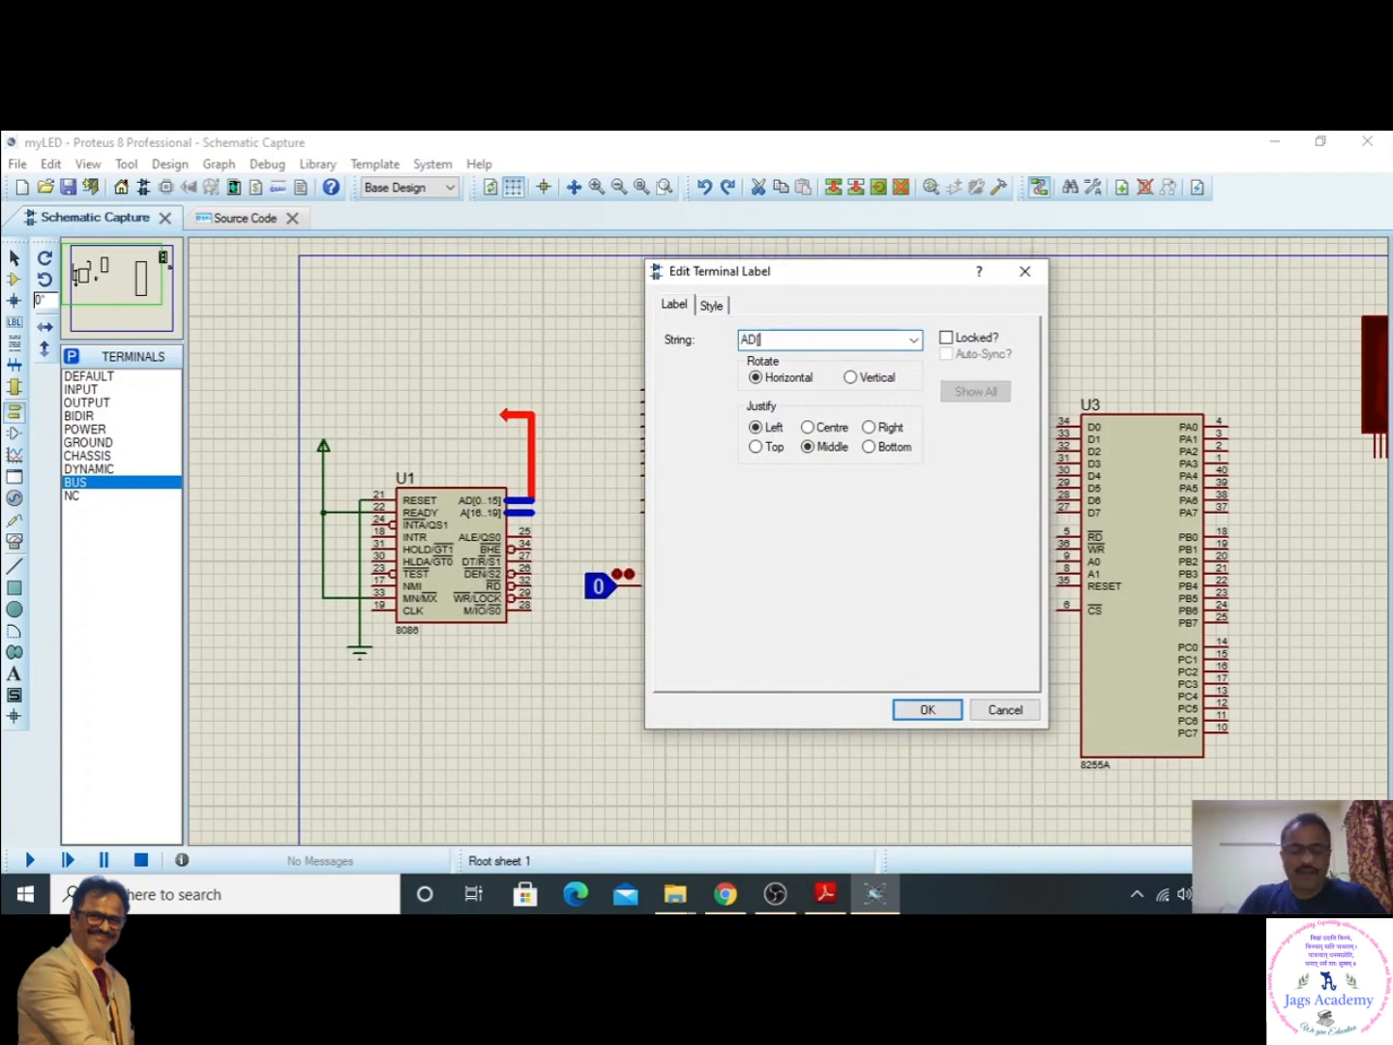
pyautogui.write('D[0..15')
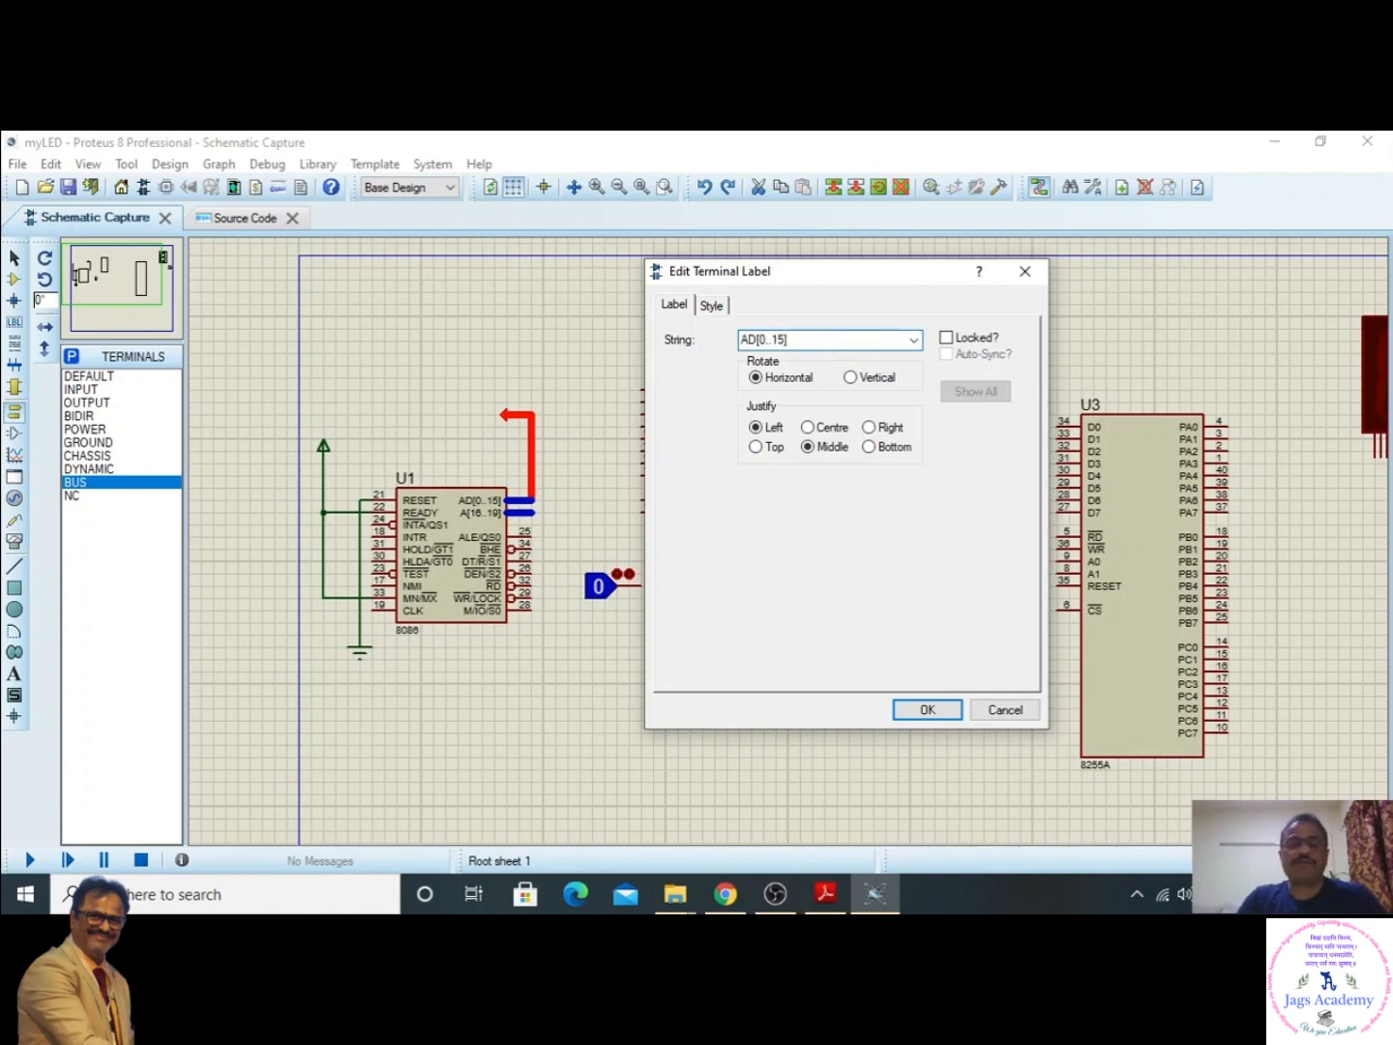
pyautogui.click(926, 711)
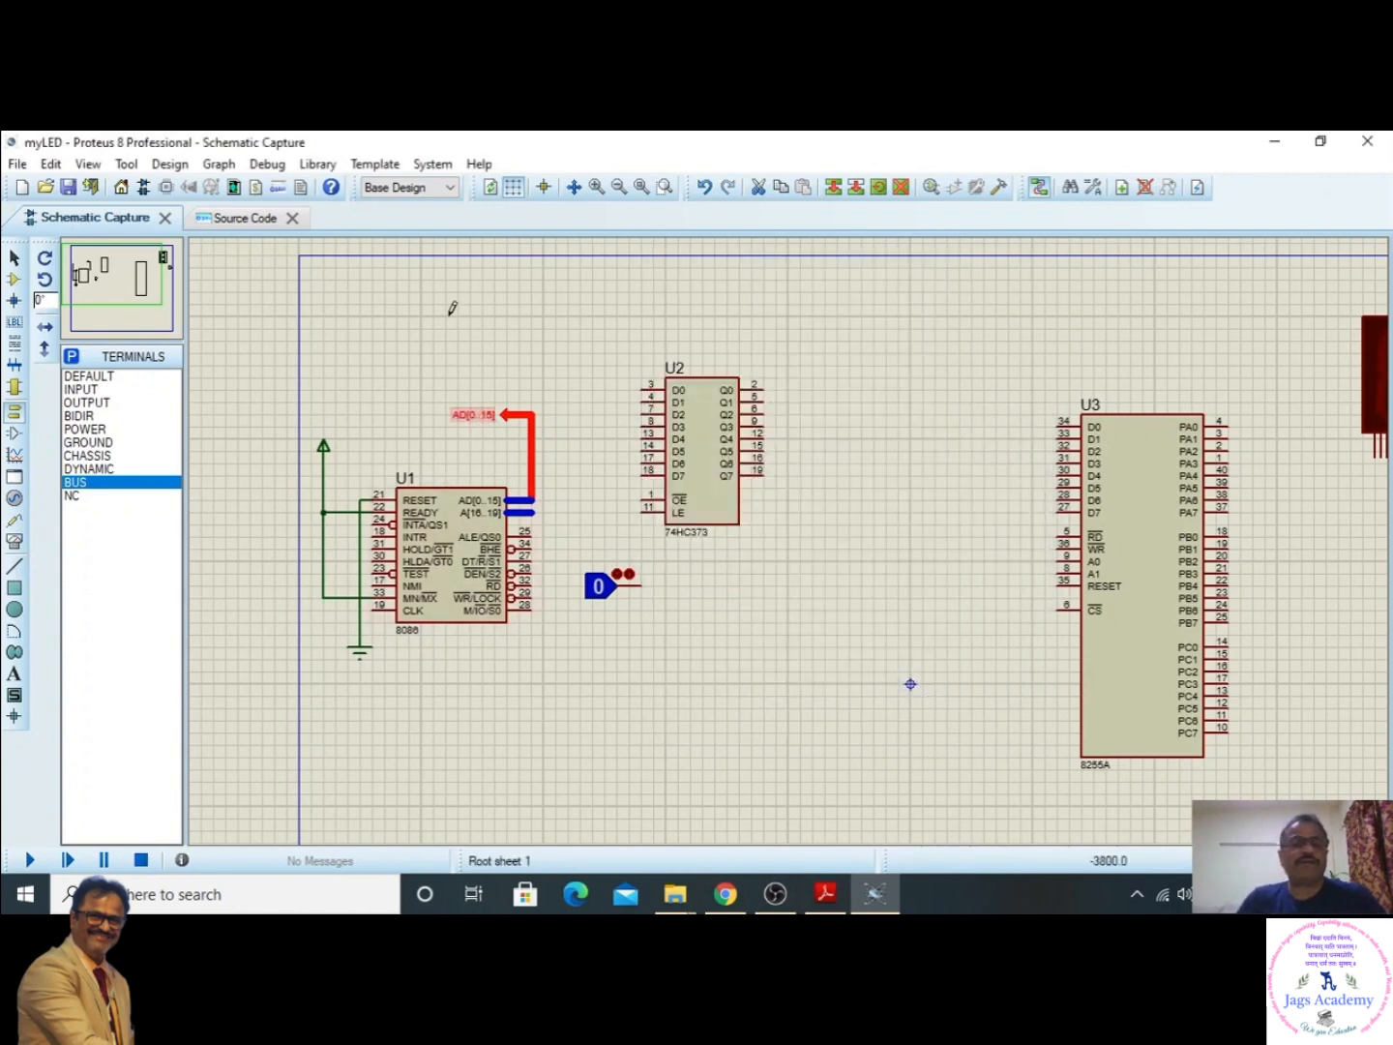
pyautogui.click(452, 308)
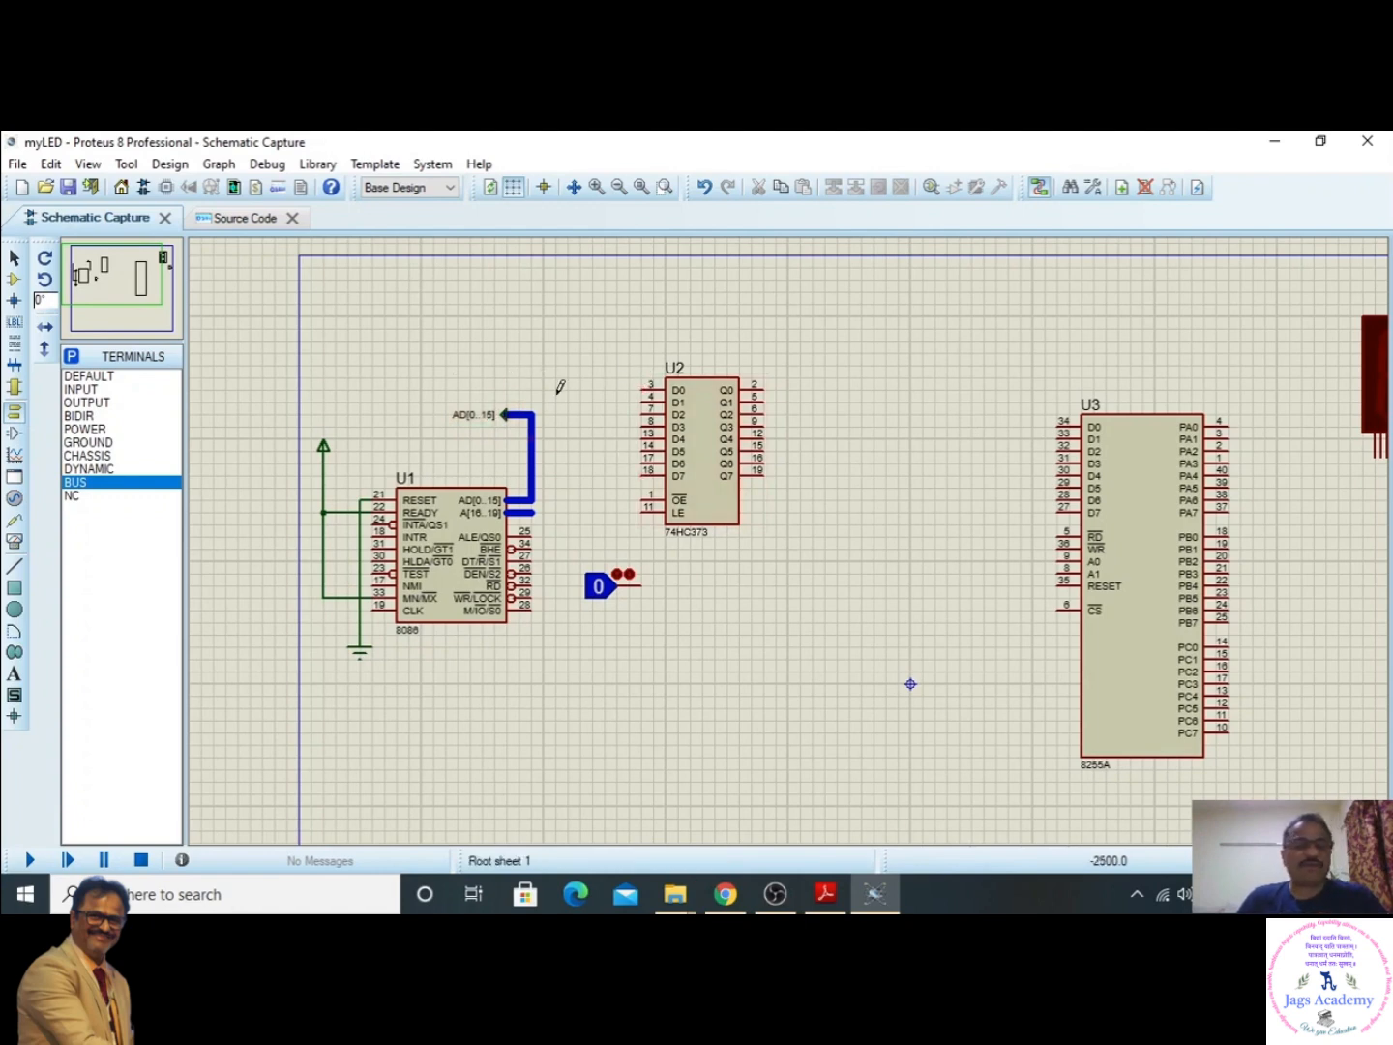
# - Try to place a BUS terminal to the upper left of the 74HC373 and draw a bus down beside its data inputs
pyautogui.click(74, 489)
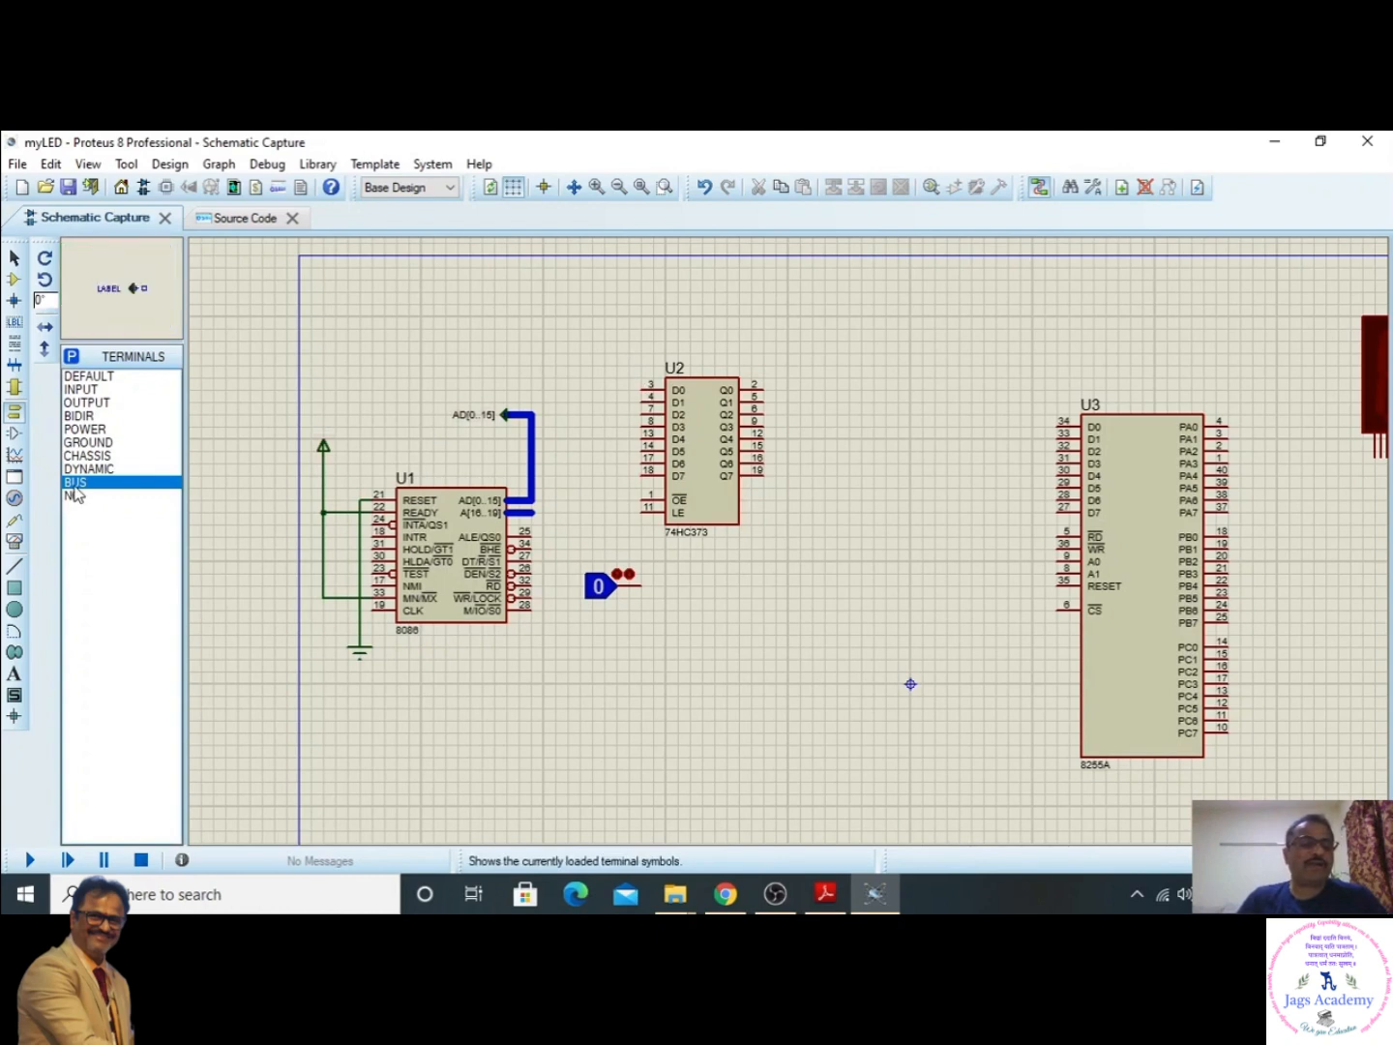
pyautogui.click(561, 360)
pyautogui.click(561, 366)
pyautogui.click(568, 366)
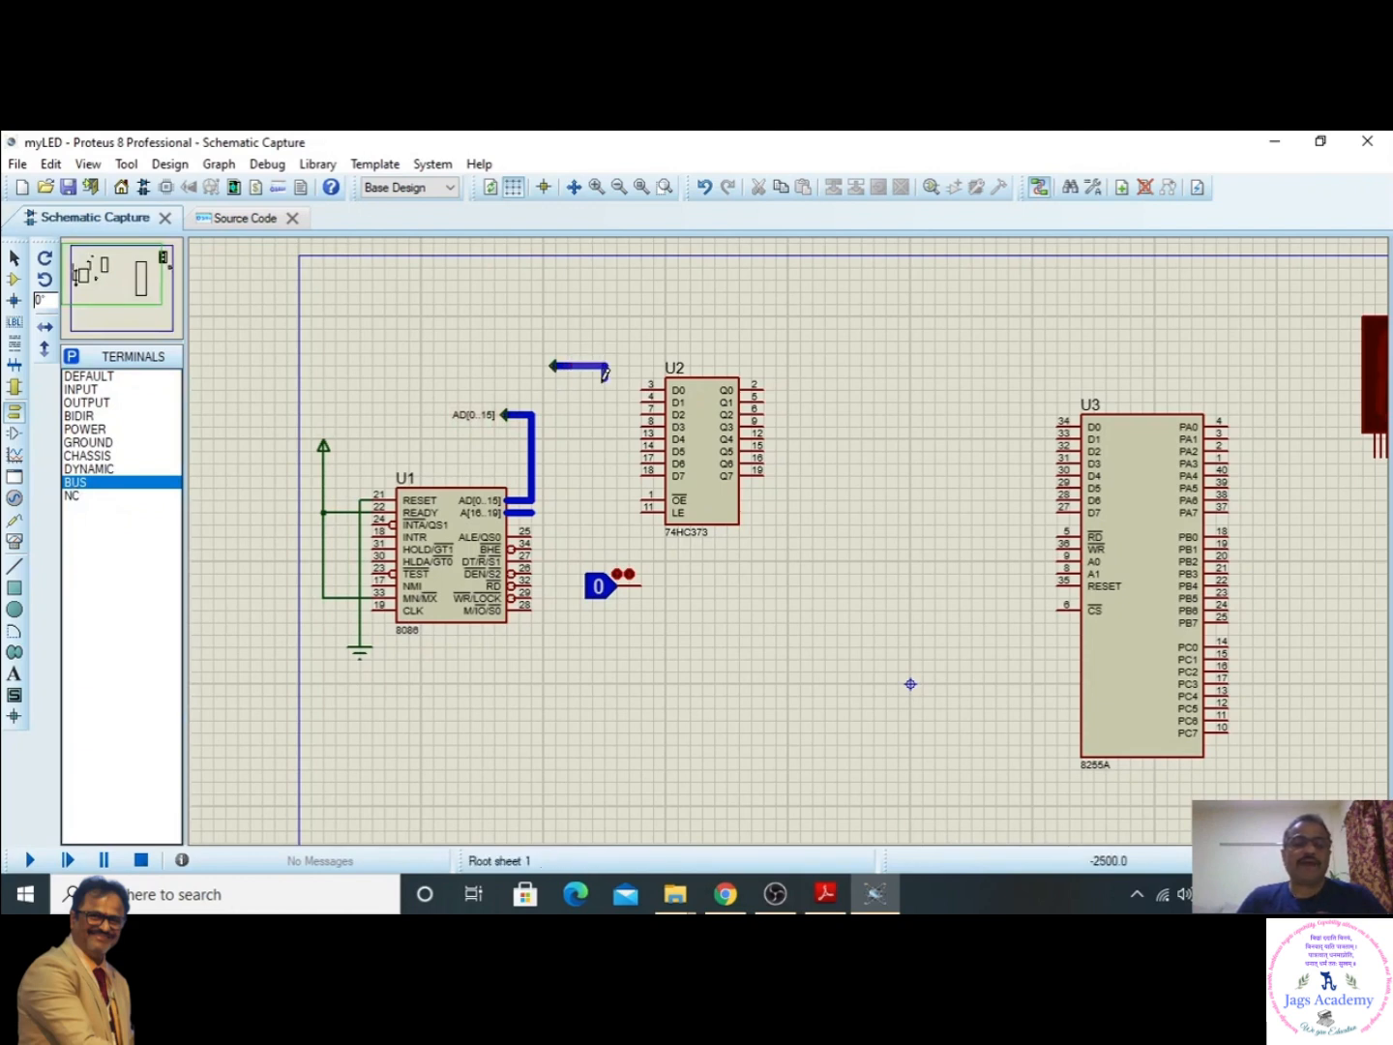
pyautogui.doubleClick(607, 481)
pyautogui.doubleClick(605, 485)
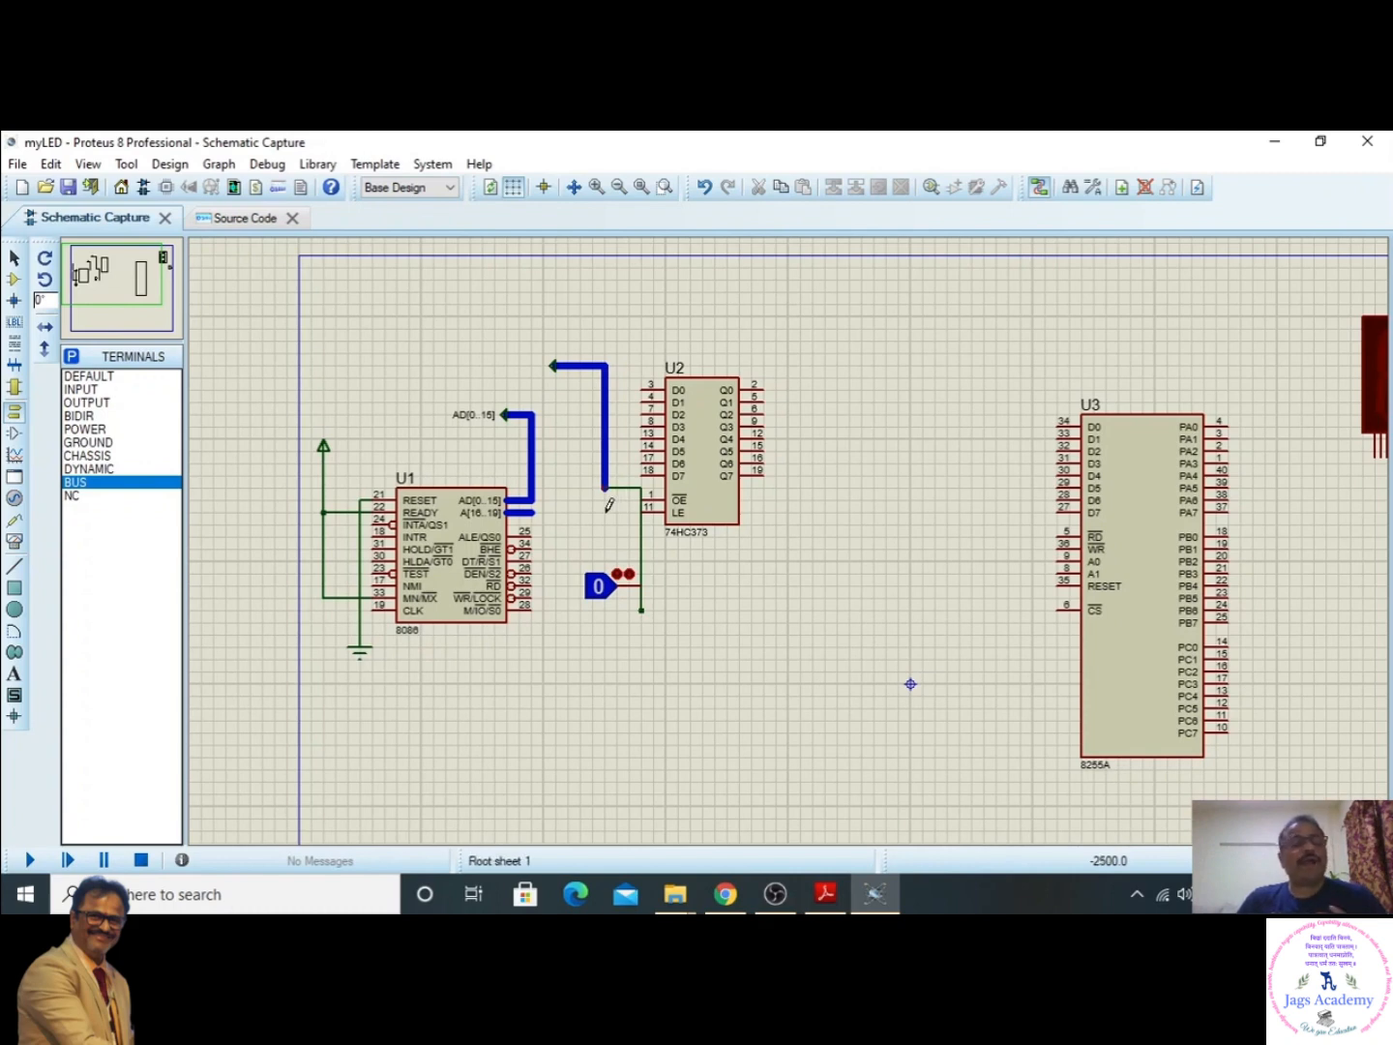
# - Undo the stray wires drawn from the lower end of the new bus
pyautogui.click(50, 164)
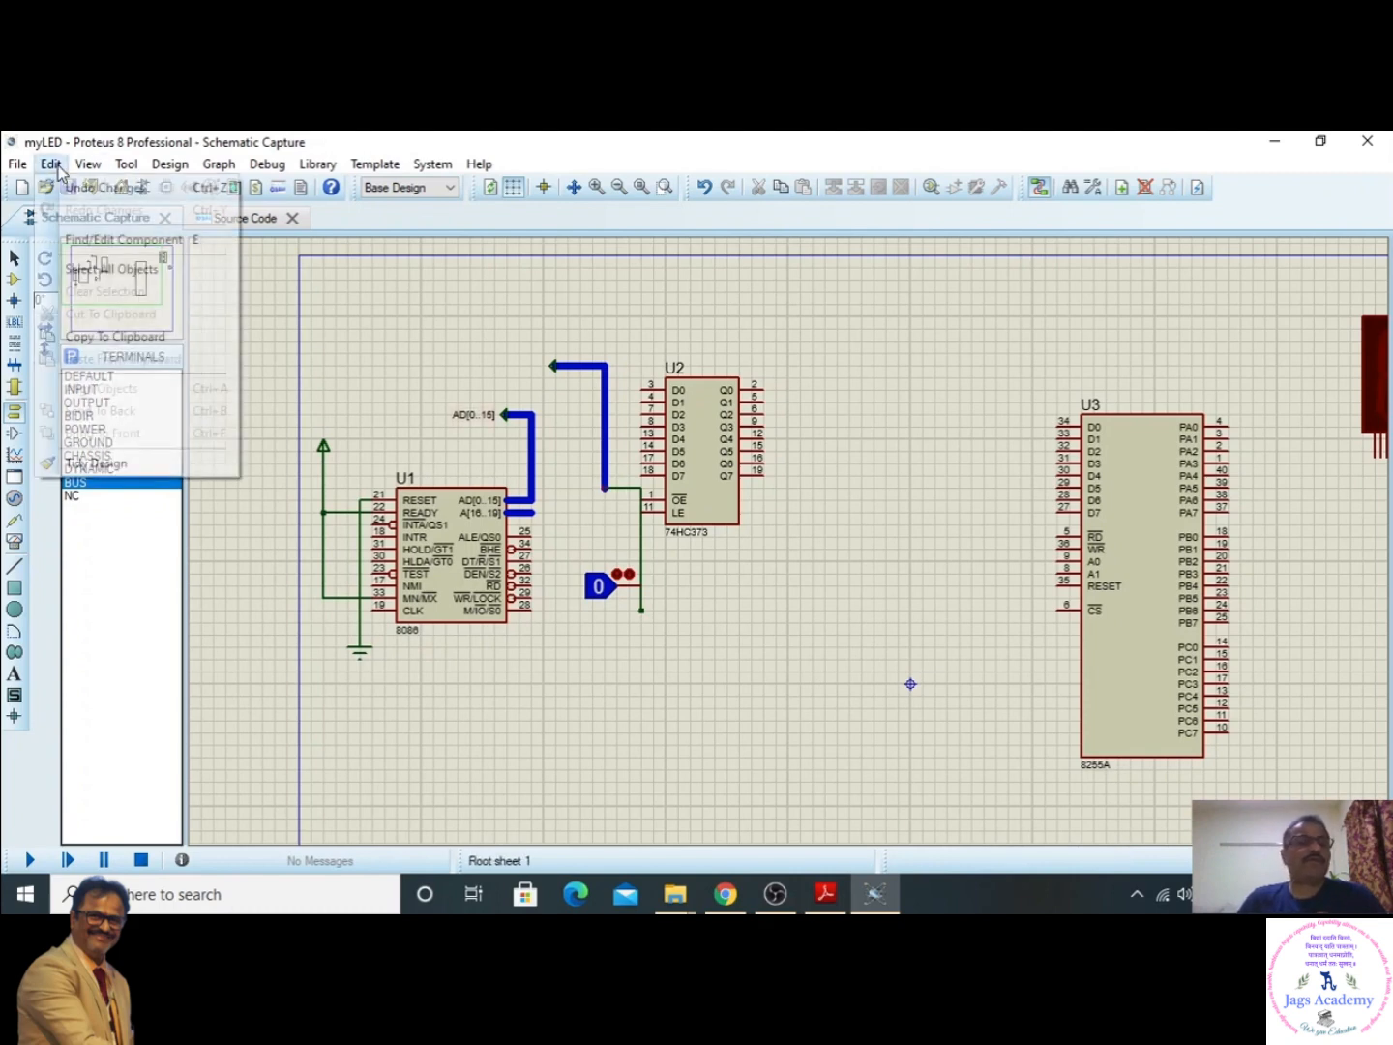
pyautogui.click(61, 187)
pyautogui.click(50, 164)
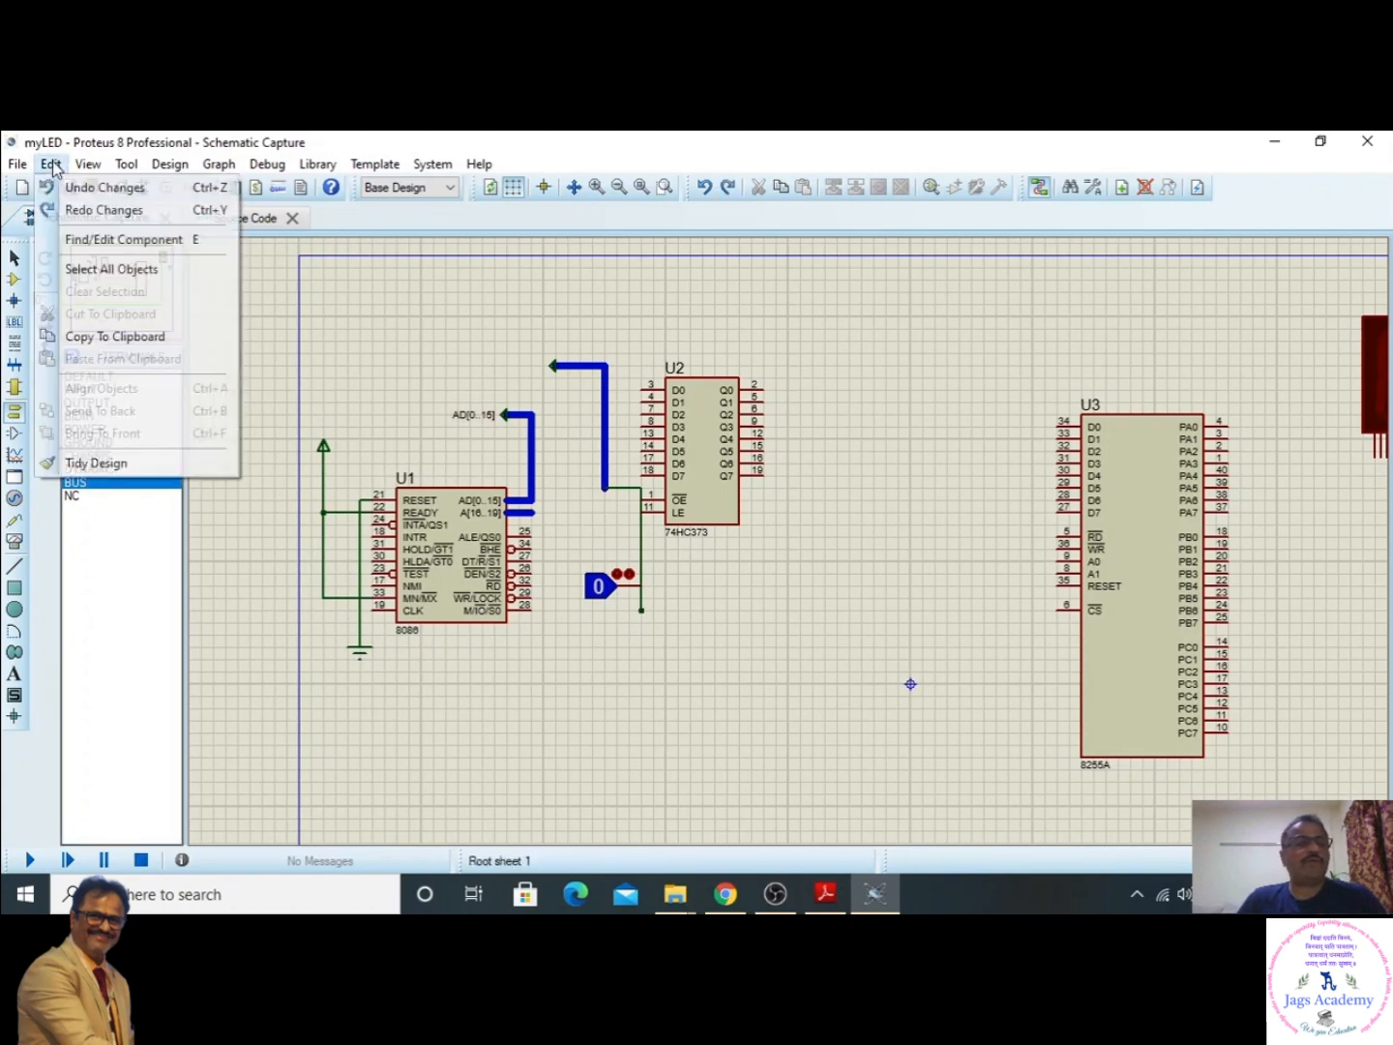
pyautogui.click(77, 187)
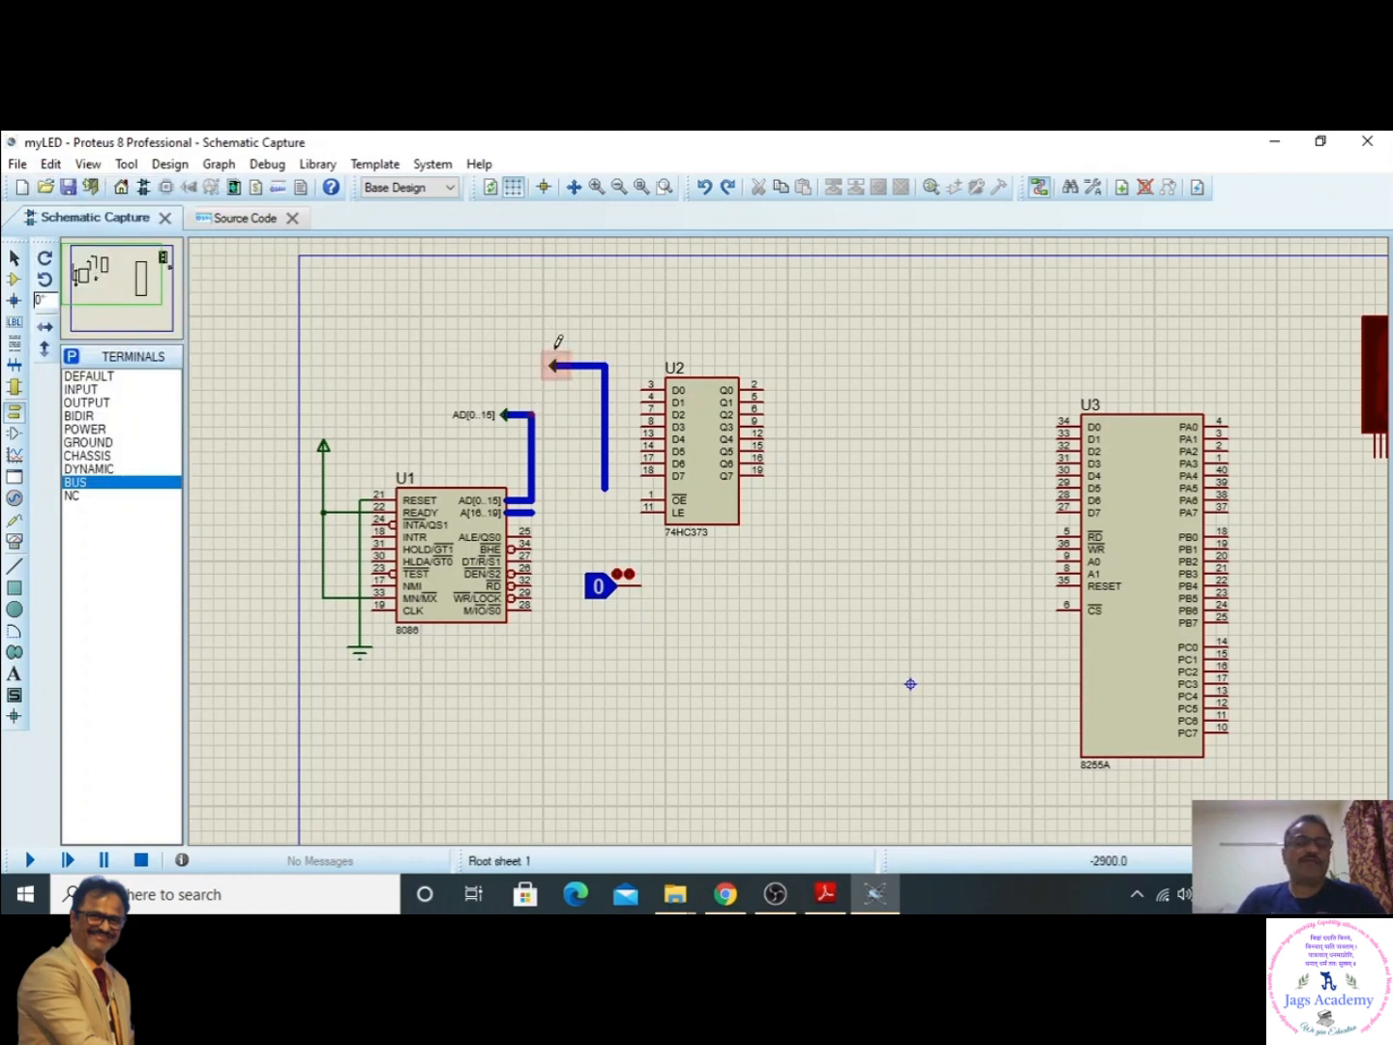
# - Delete the unlabelled BUS terminal and its bus beside the 74HC373, keeping the AD[0..15] bus
pyautogui.moveTo(531, 330); pyautogui.dragTo(629, 499)
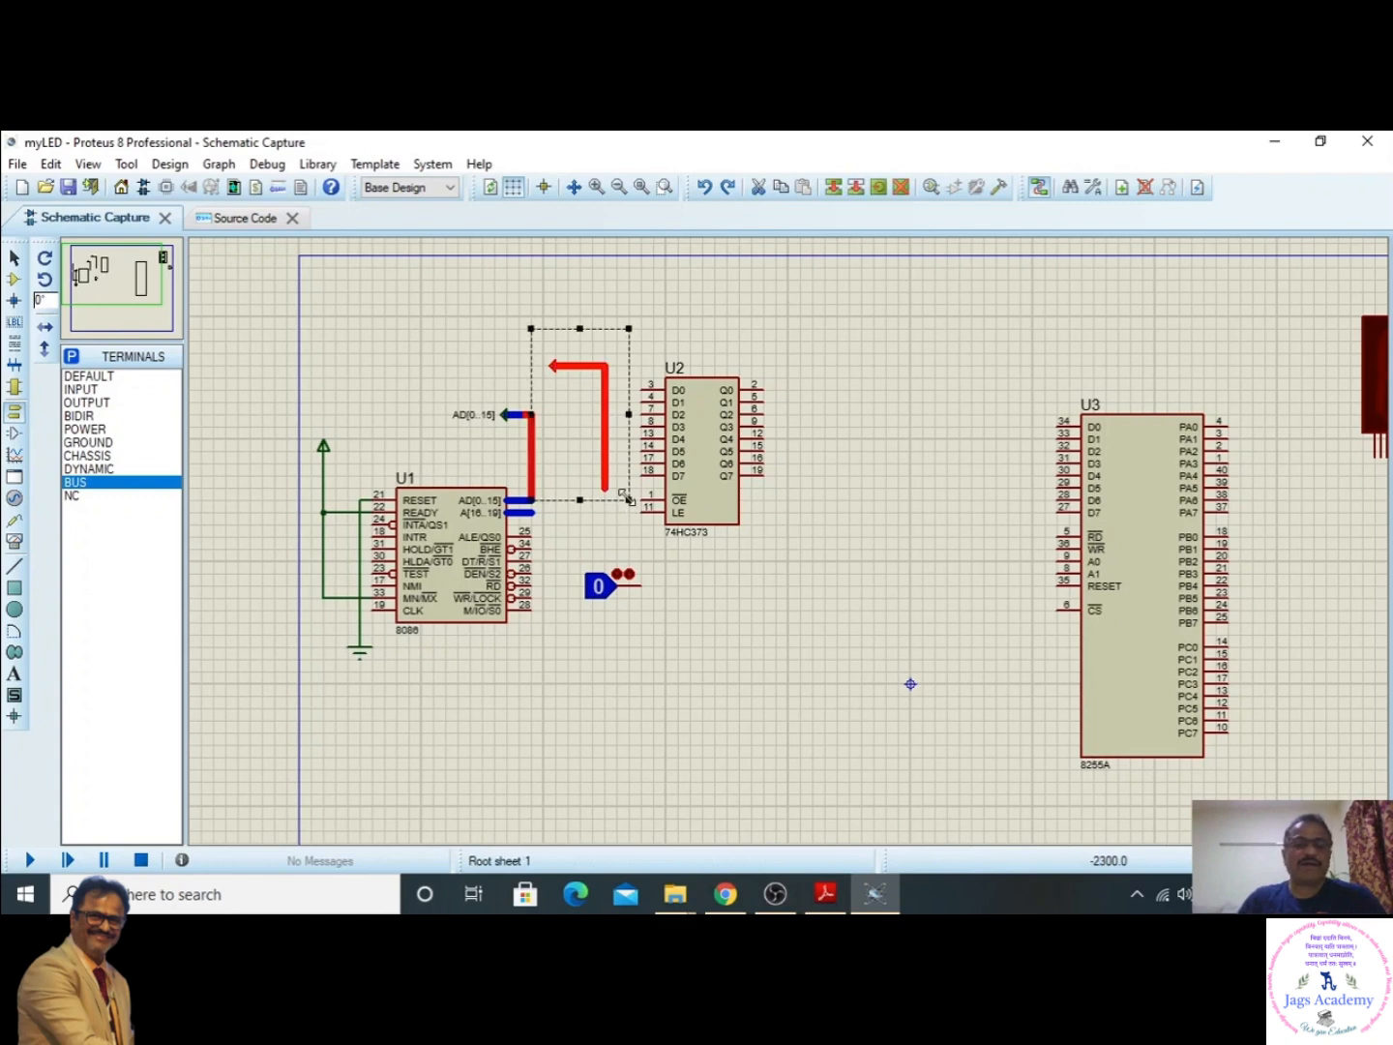
pyautogui.click(503, 369)
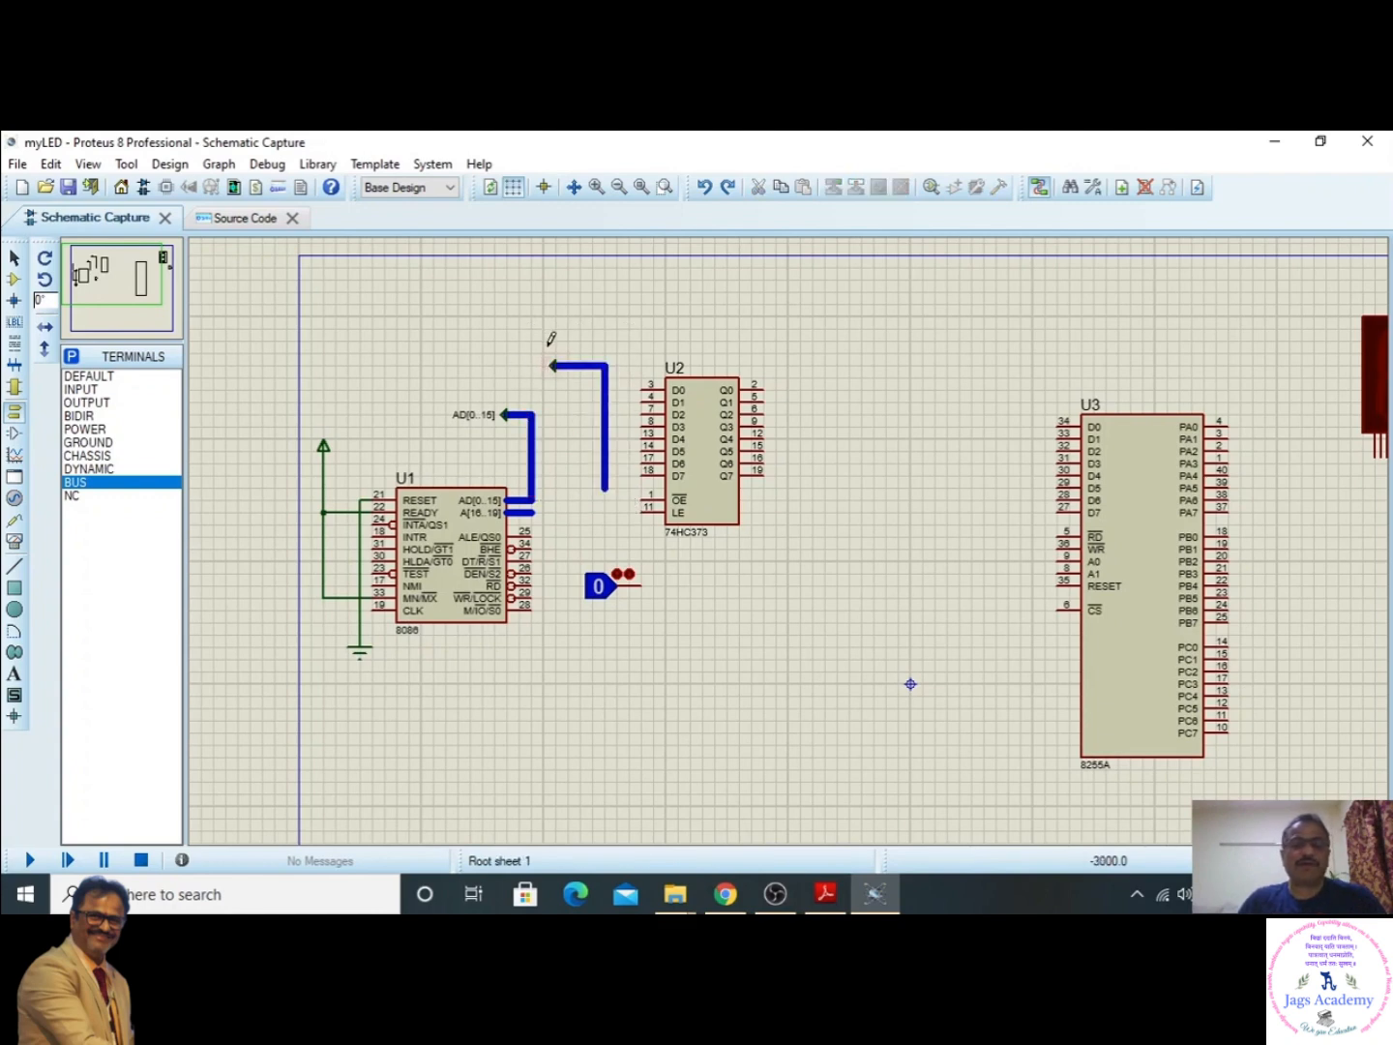
pyautogui.moveTo(549, 345); pyautogui.dragTo(625, 499)
pyautogui.press('Delete')
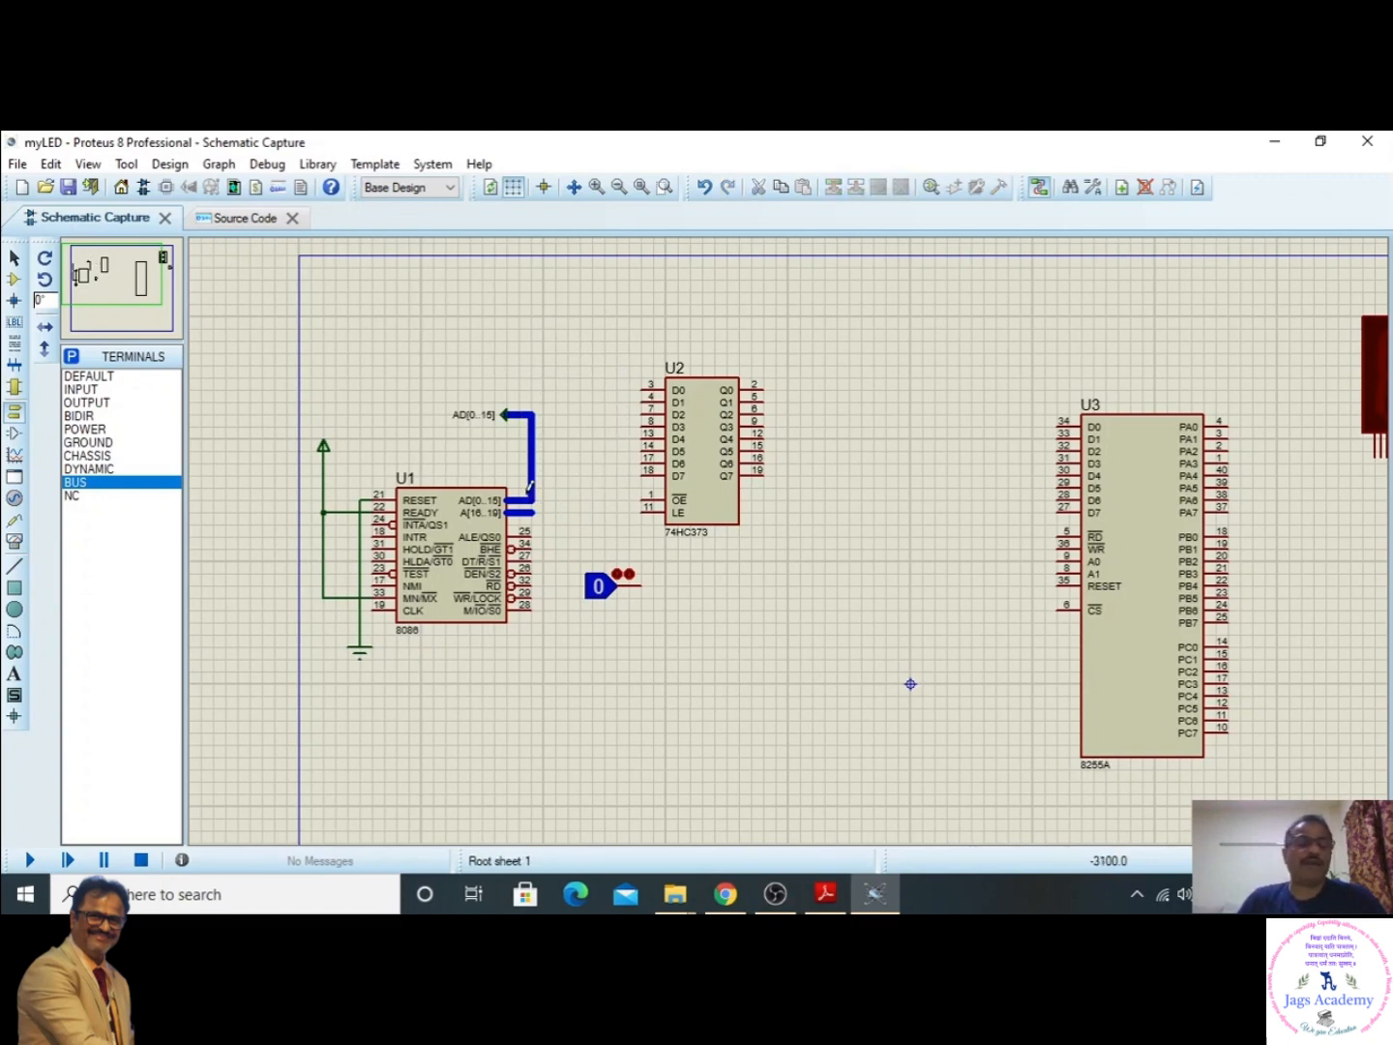
# - Place a BUS terminal to the upper left of the 74HC373 and draw its bus down alongside pins D0 to D7
pyautogui.click(80, 486)
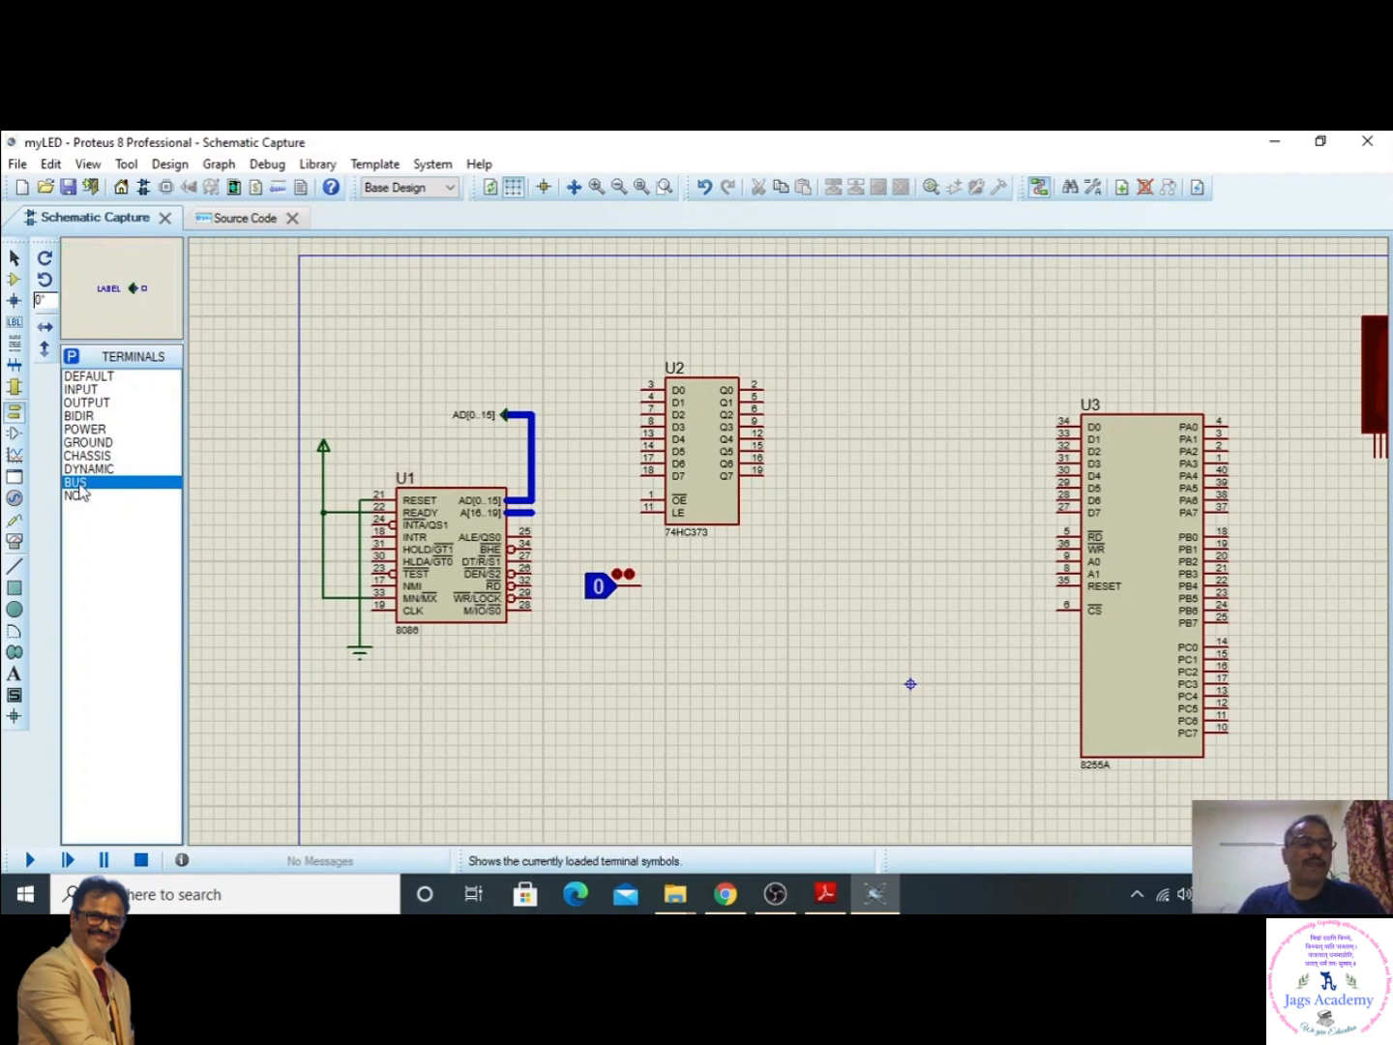
pyautogui.click(560, 366)
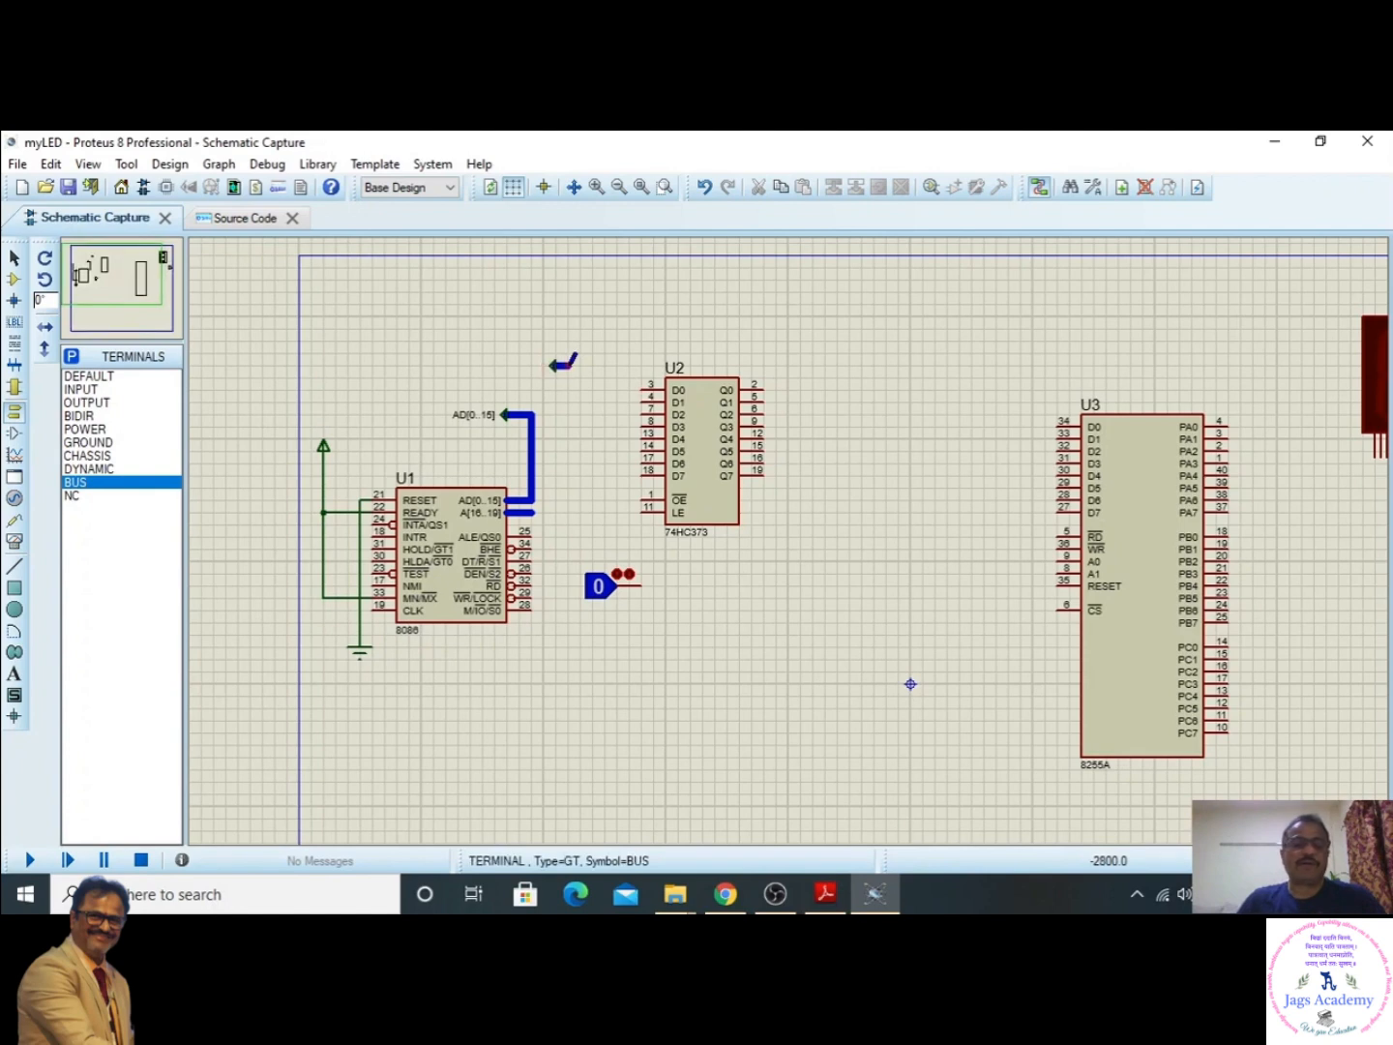
pyautogui.click(569, 365)
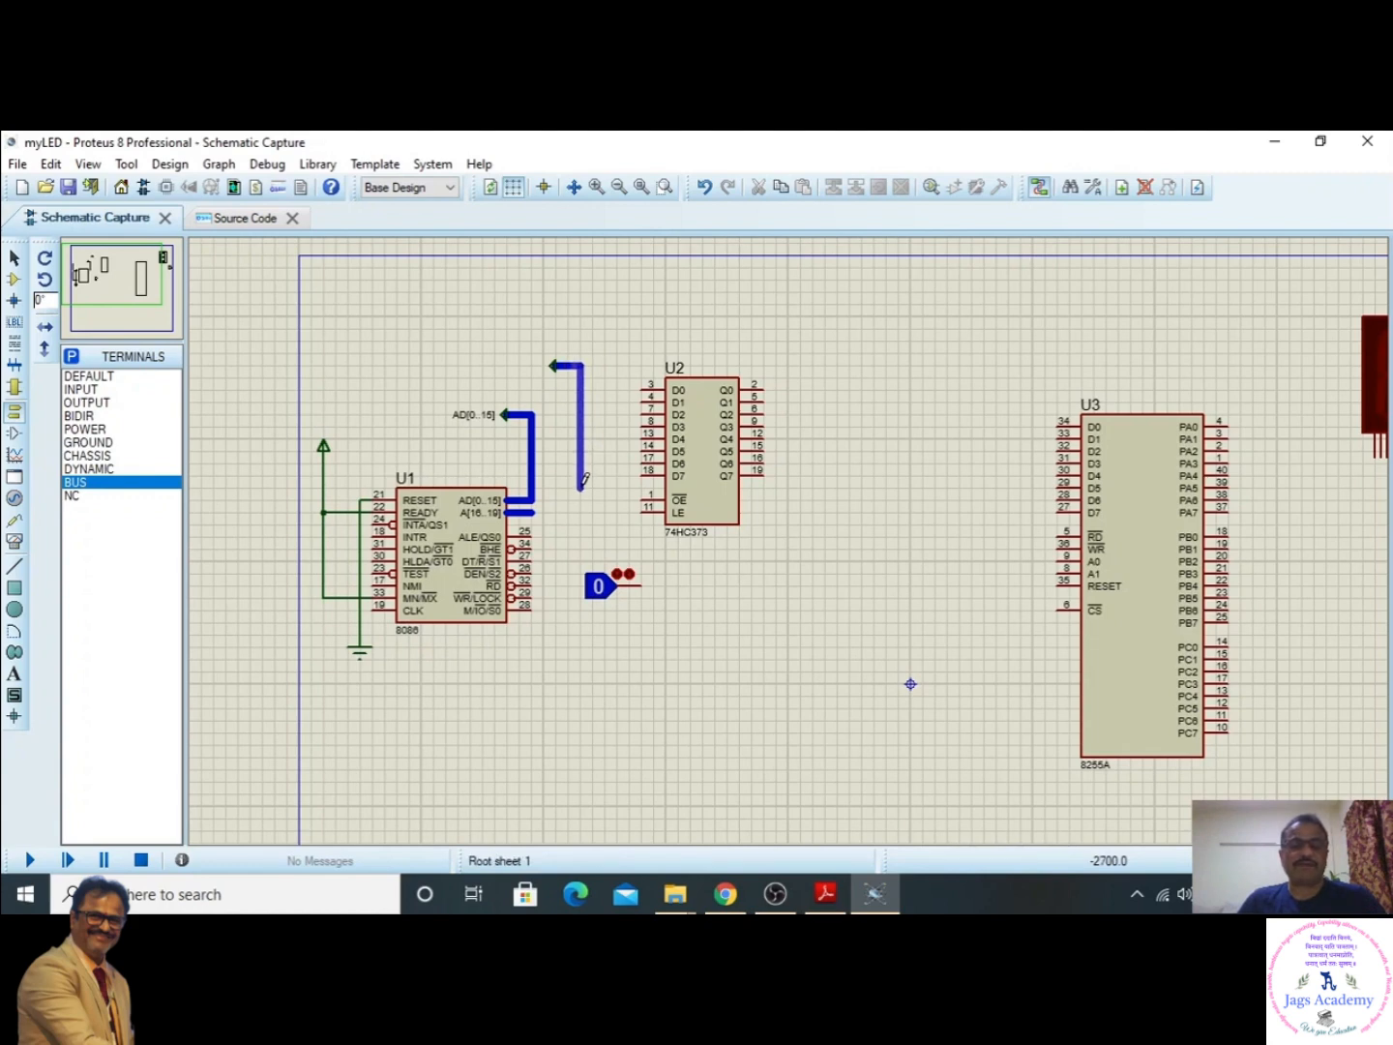
pyautogui.rightClick(584, 481)
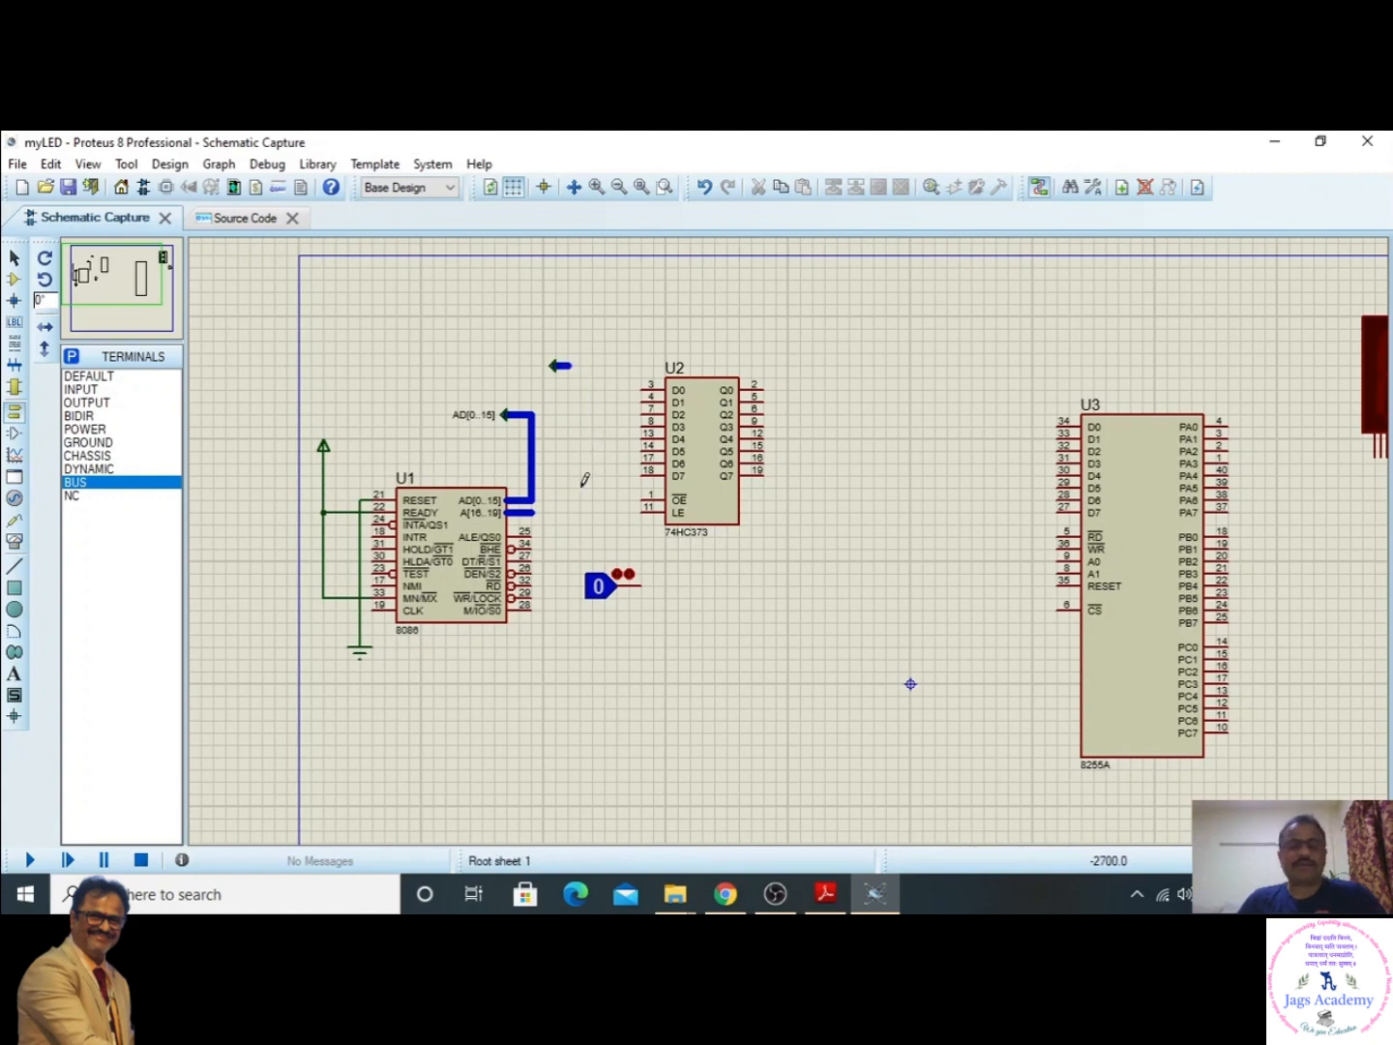
pyautogui.click(573, 366)
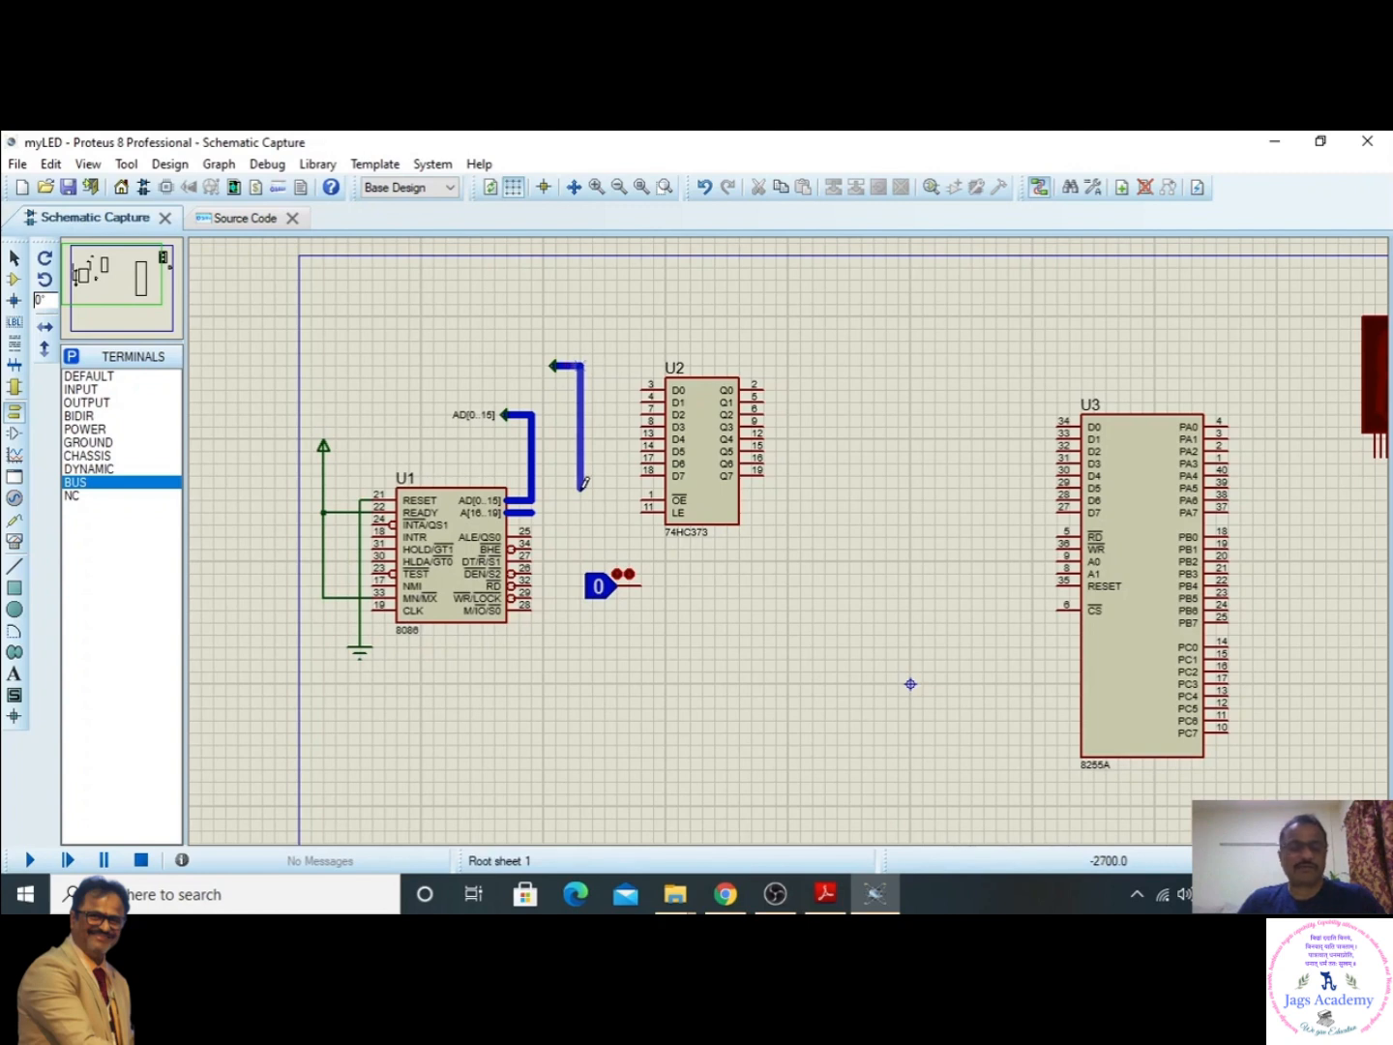
pyautogui.press('Escape')
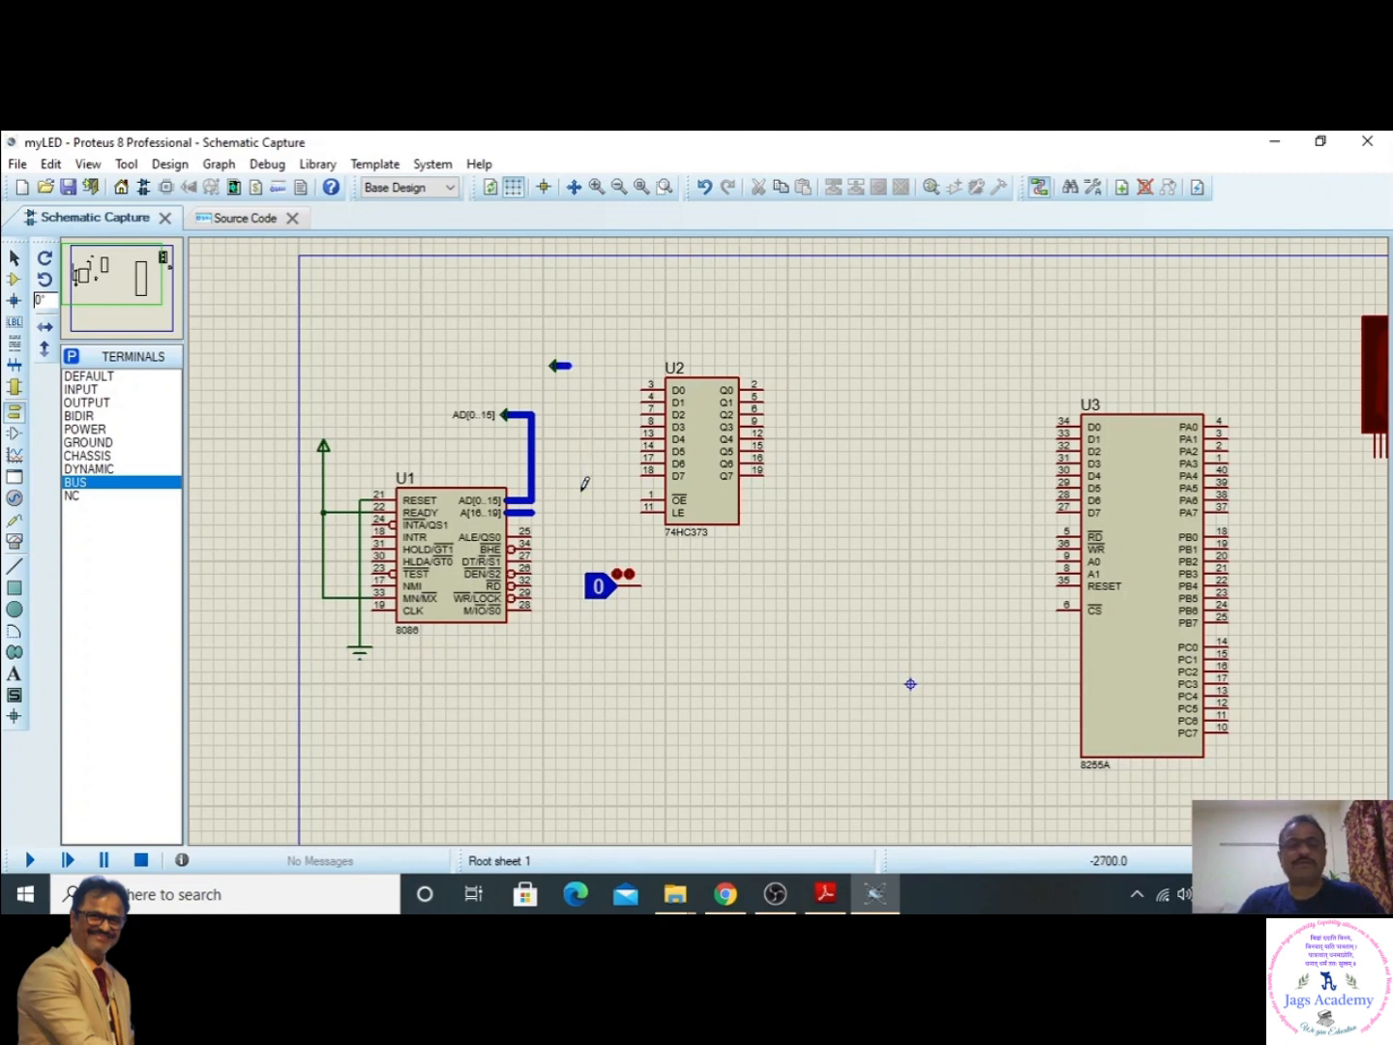
pyautogui.click(571, 365)
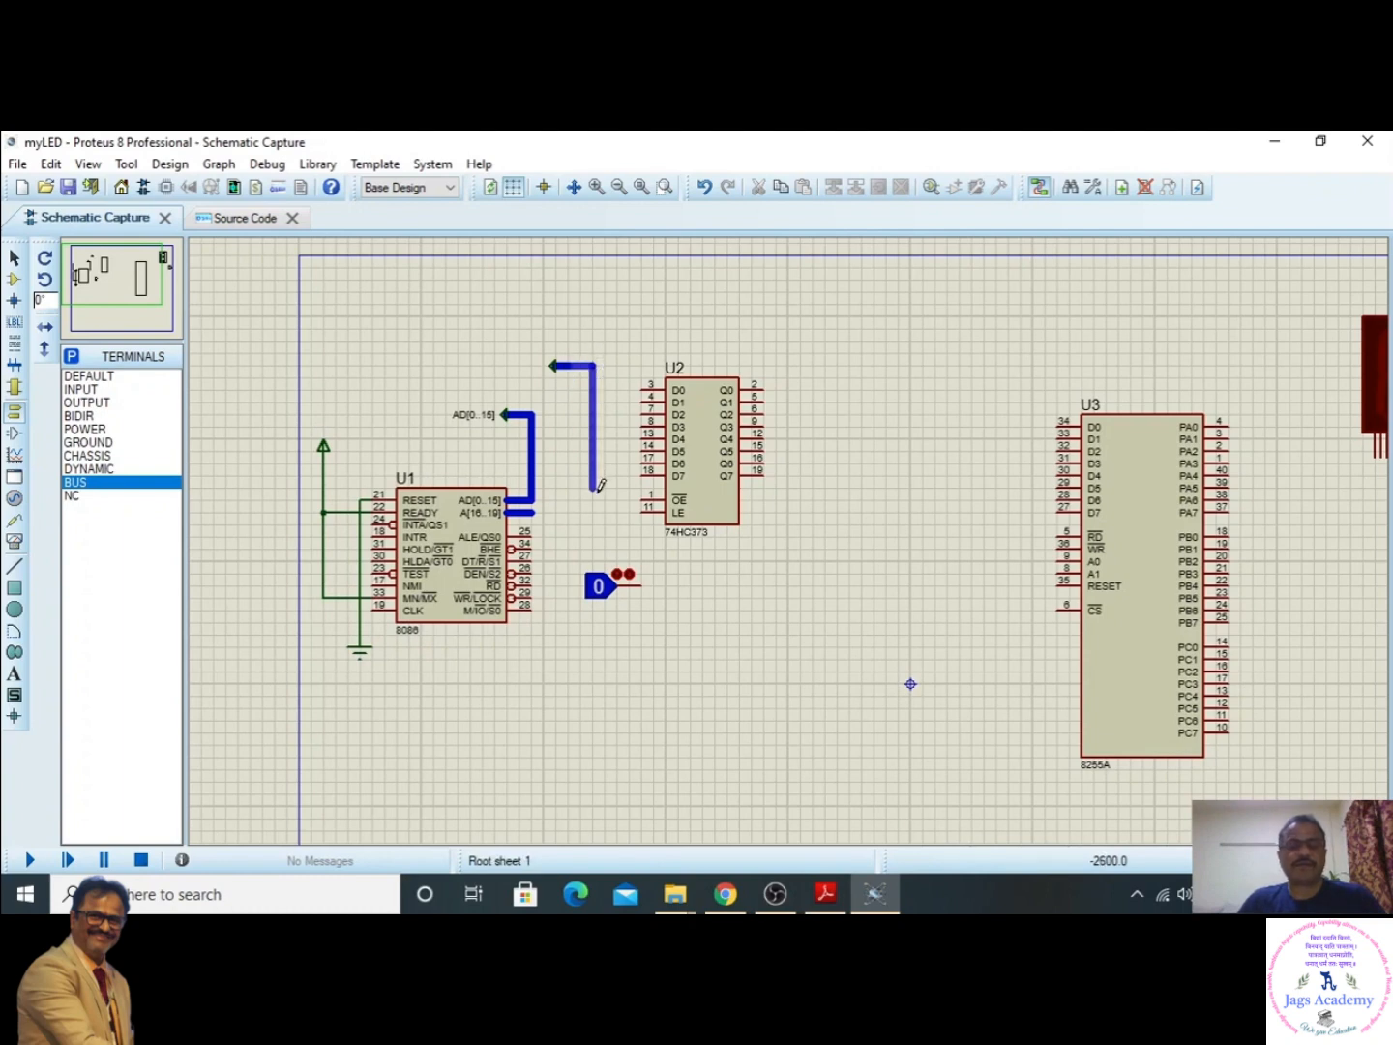
pyautogui.doubleClick(593, 486)
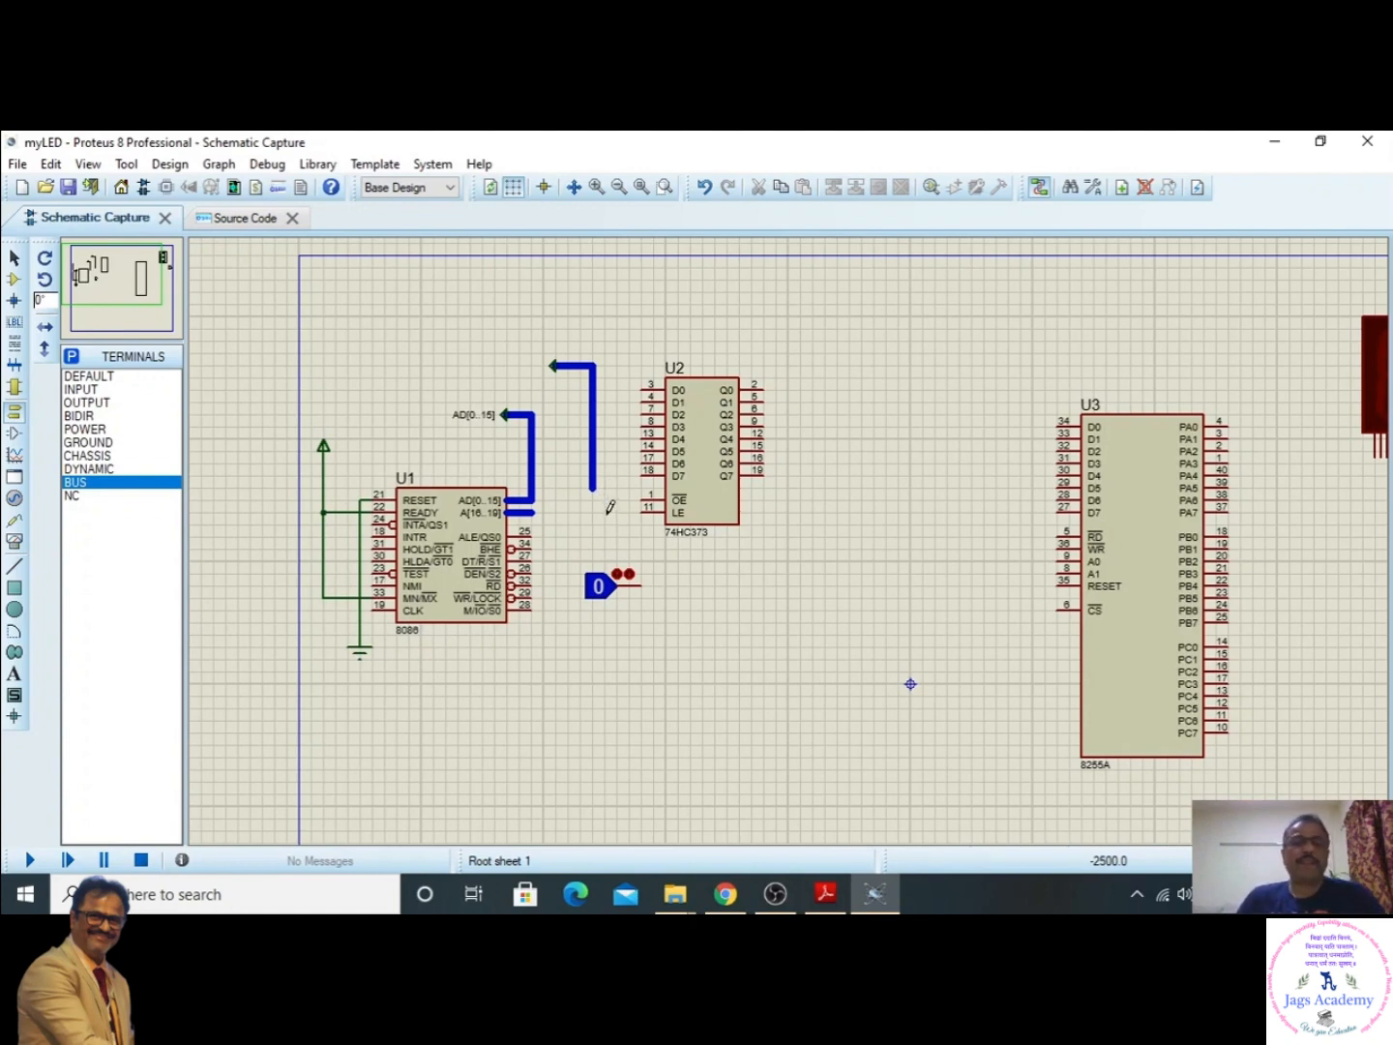
# - Wire the 74HC373 data inputs D0 through D7 individually to the vertical bus beside them
pyautogui.click(644, 388)
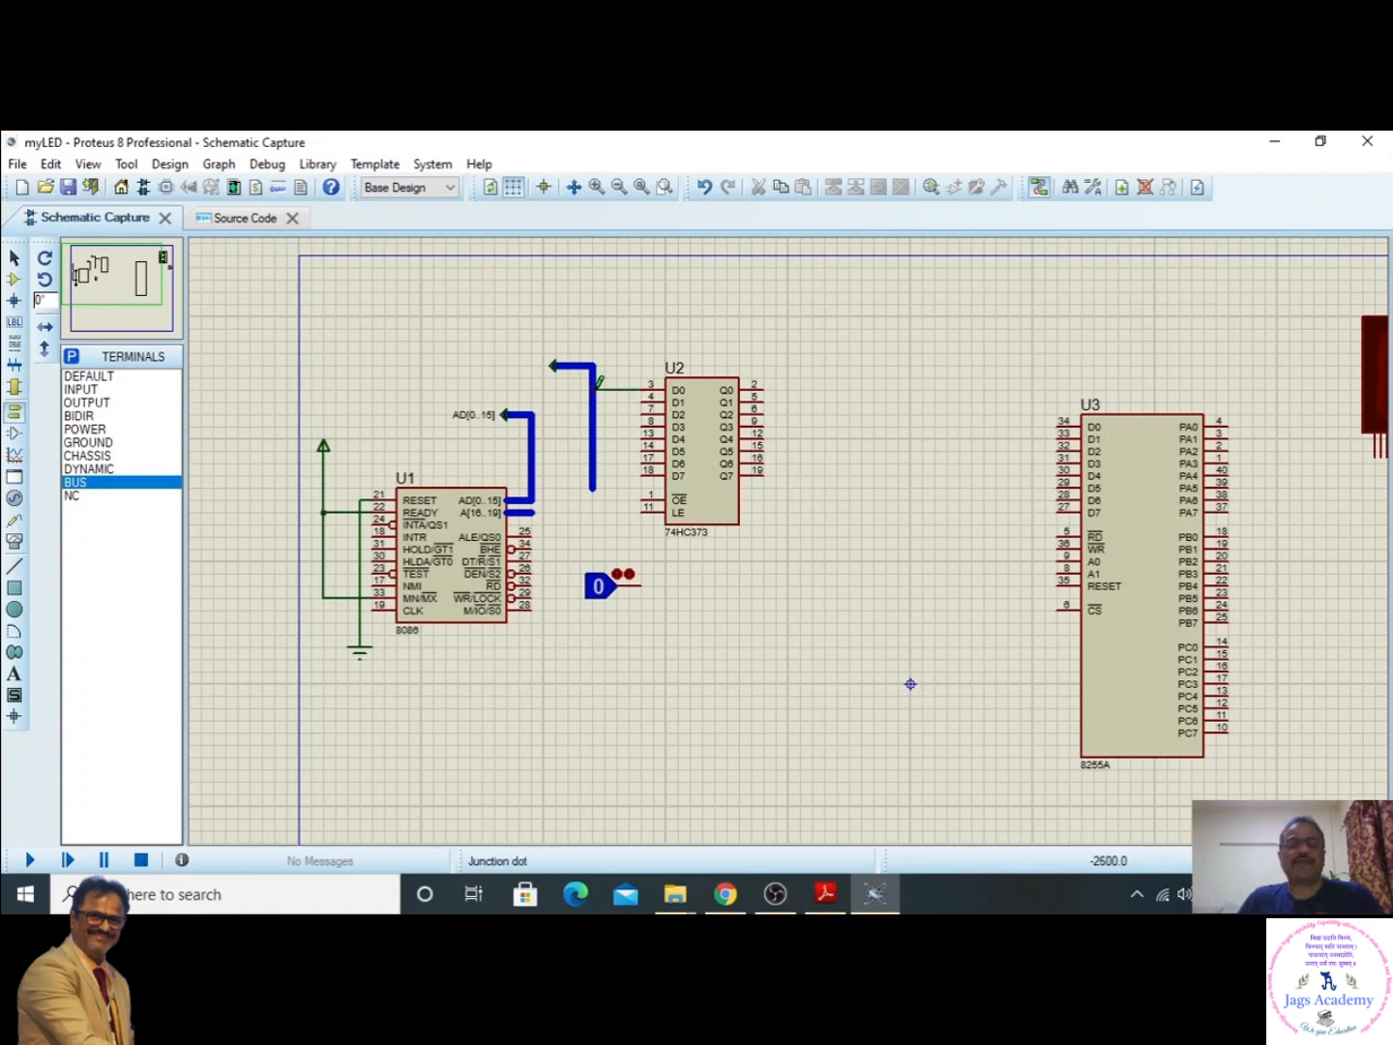
pyautogui.click(643, 399)
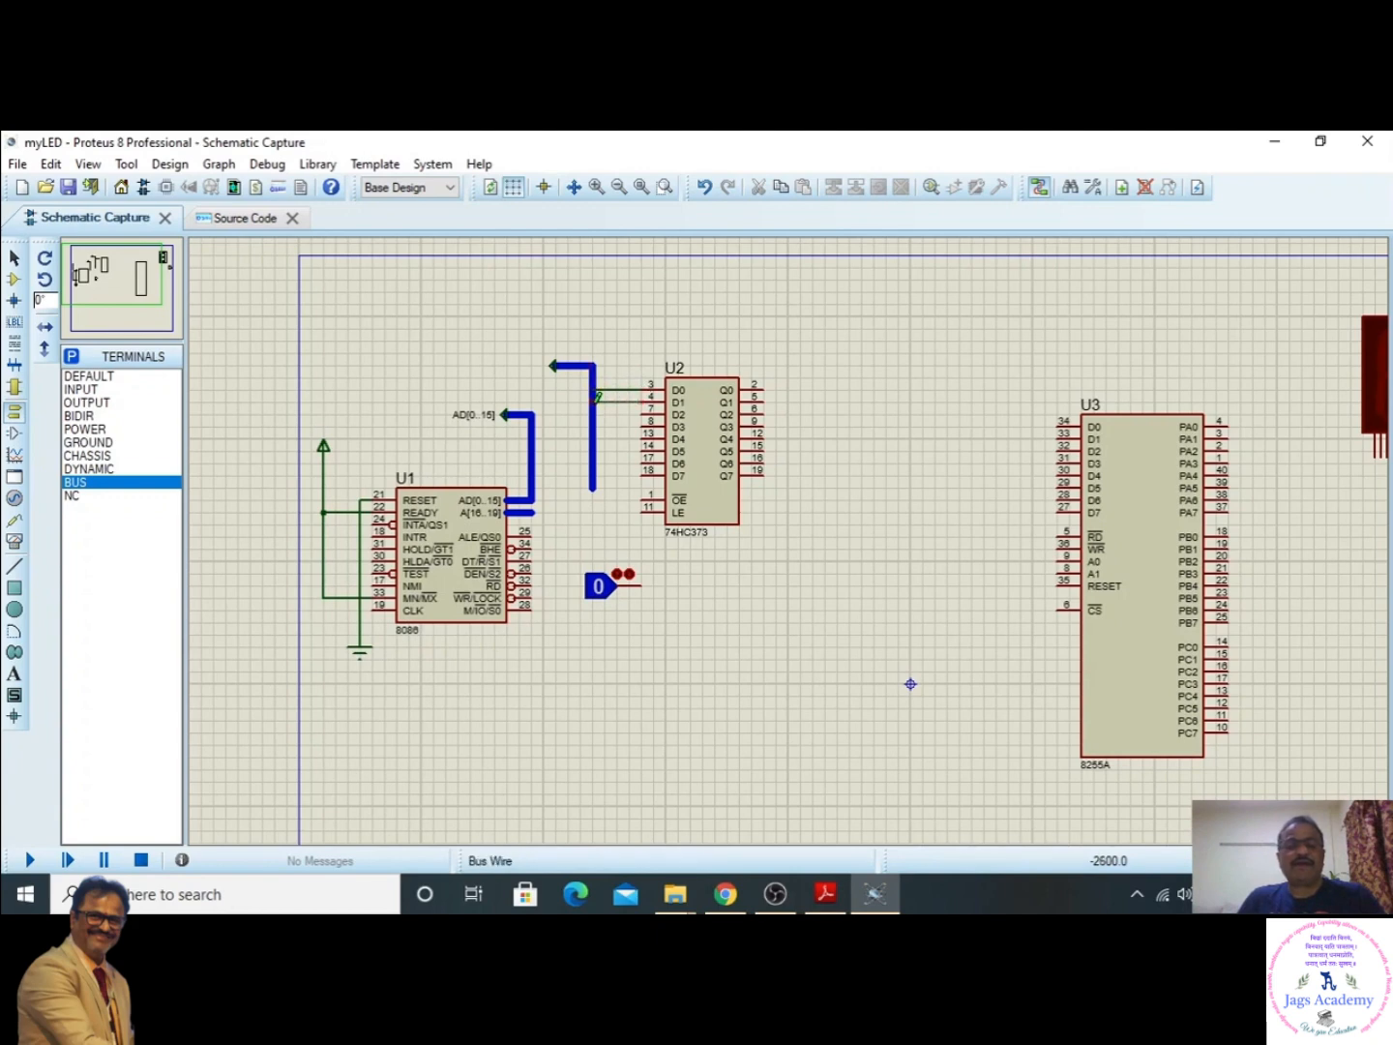
pyautogui.click(598, 397)
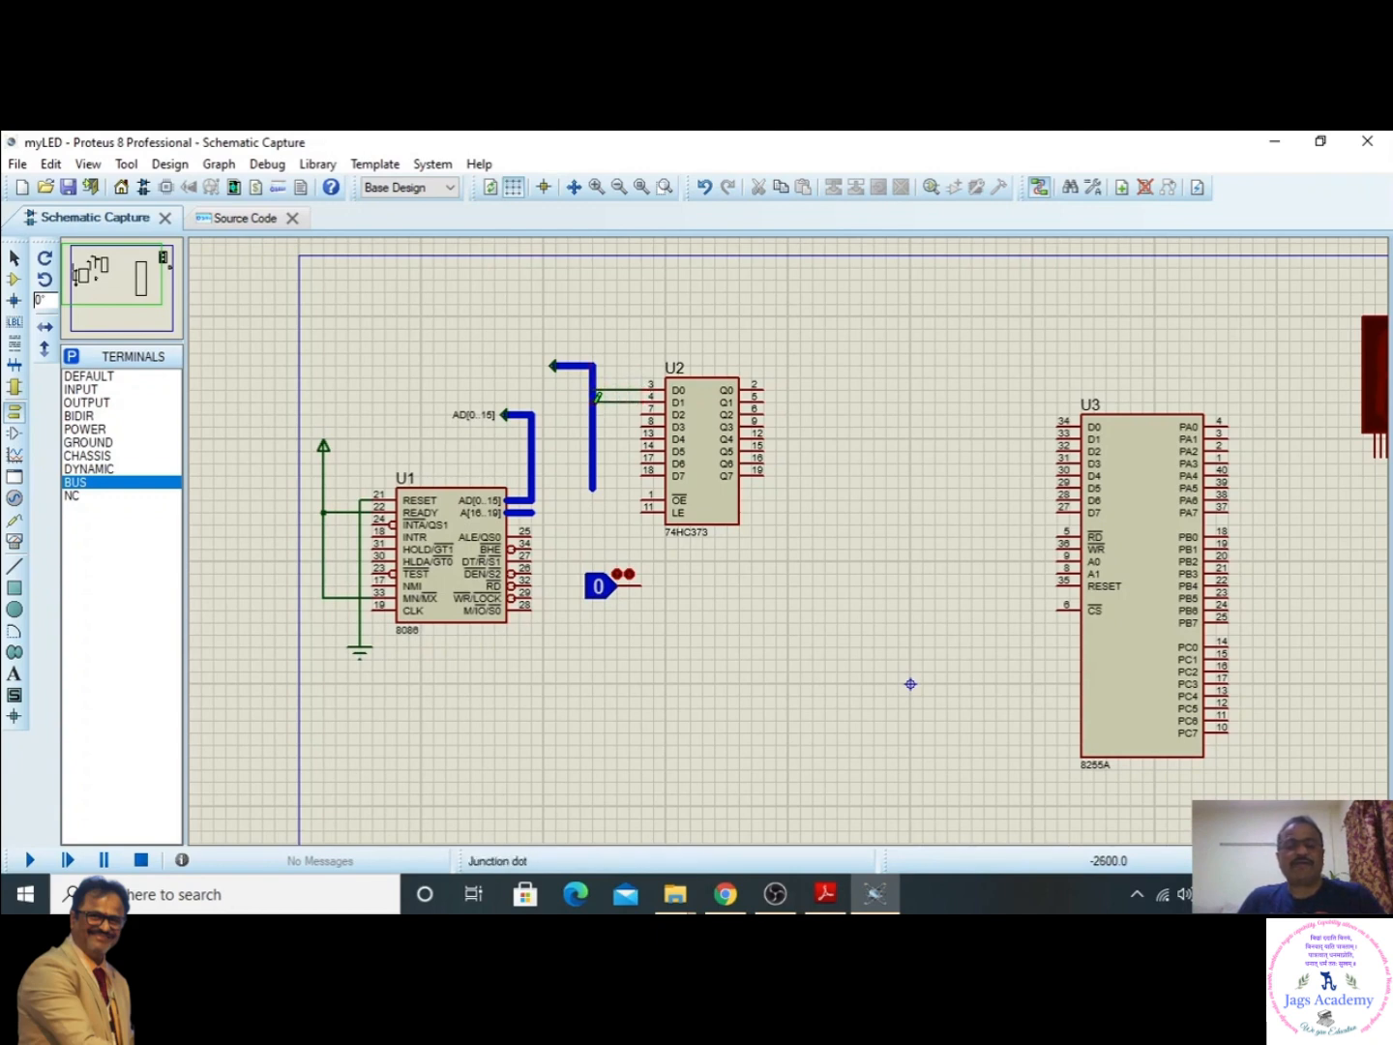
pyautogui.click(645, 413)
pyautogui.click(592, 414)
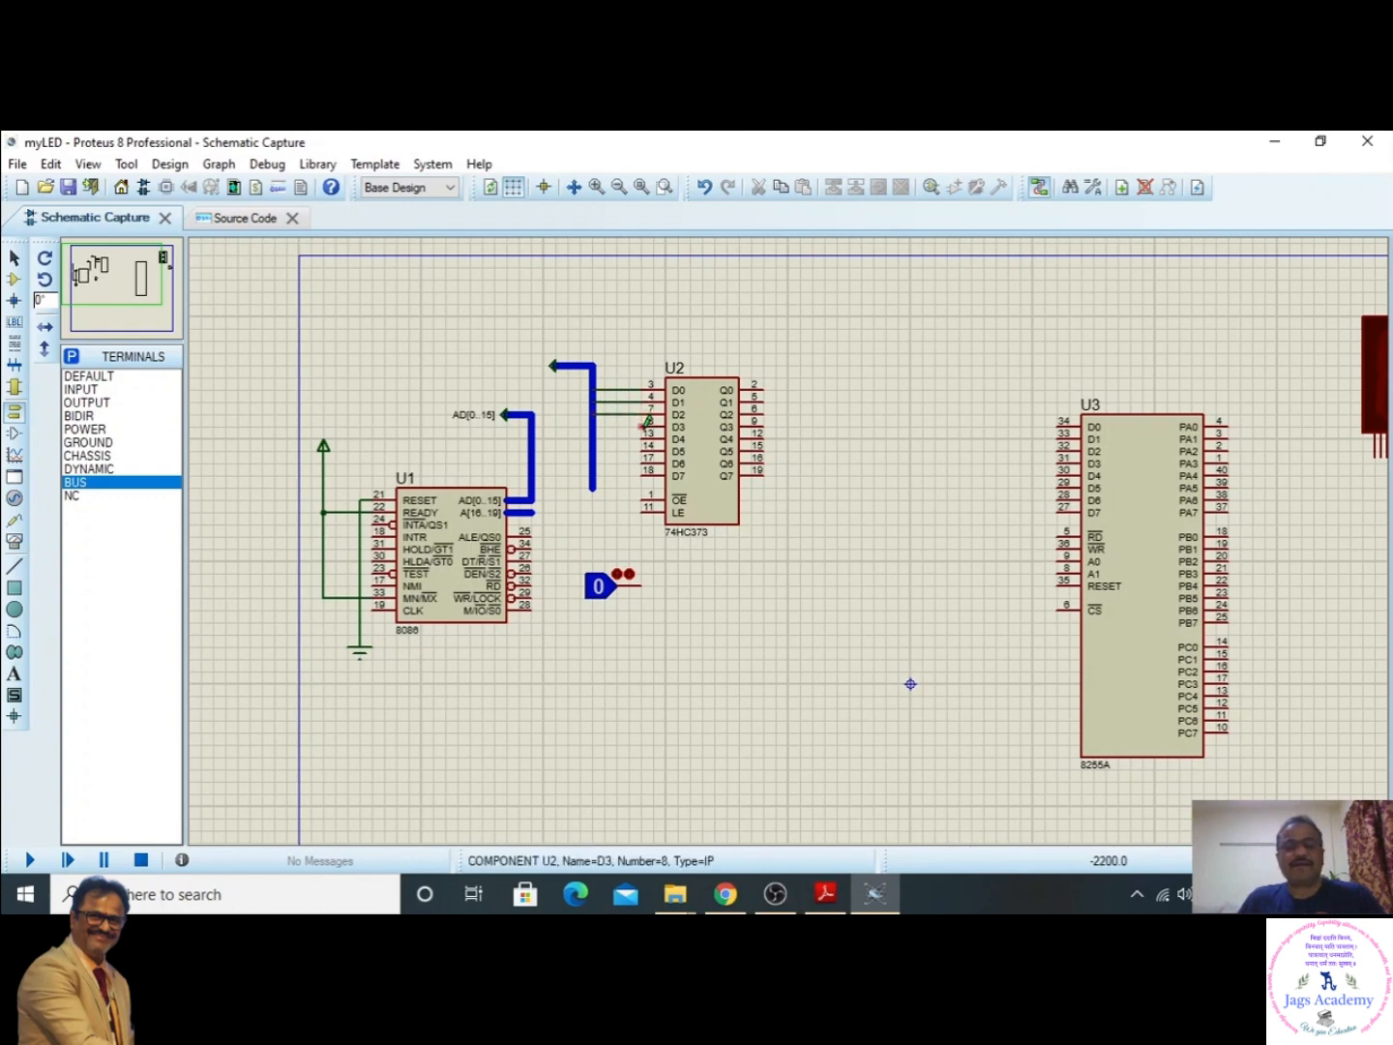
pyautogui.click(645, 423)
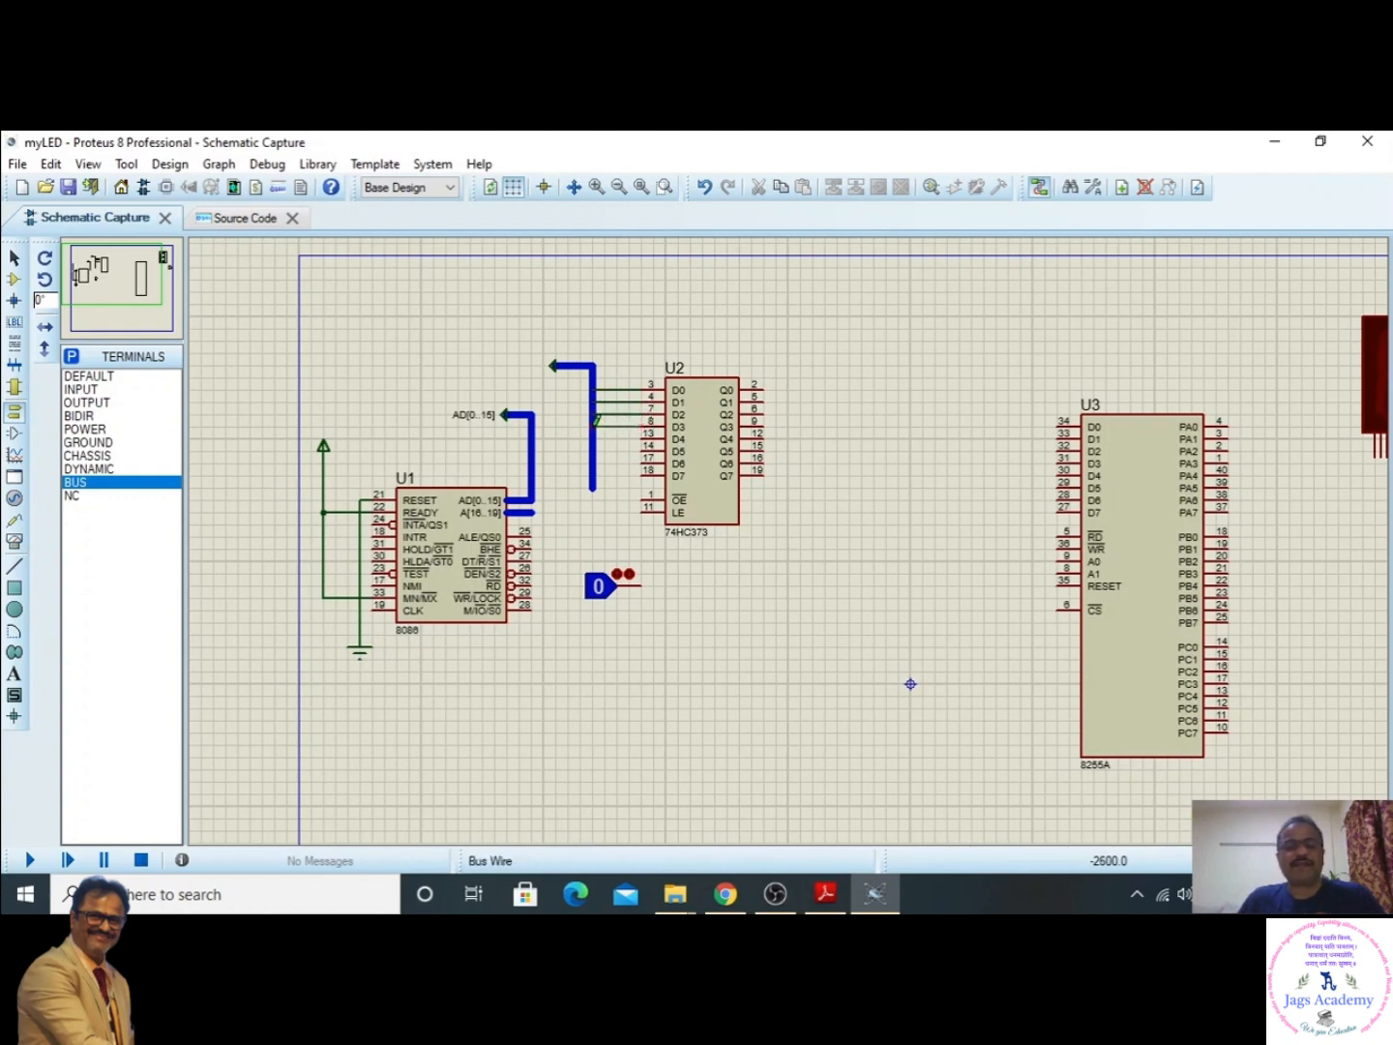
pyautogui.click(594, 423)
pyautogui.click(644, 433)
pyautogui.click(594, 433)
pyautogui.click(644, 445)
pyautogui.click(594, 446)
pyautogui.click(645, 457)
pyautogui.click(594, 458)
pyautogui.click(644, 470)
pyautogui.click(594, 471)
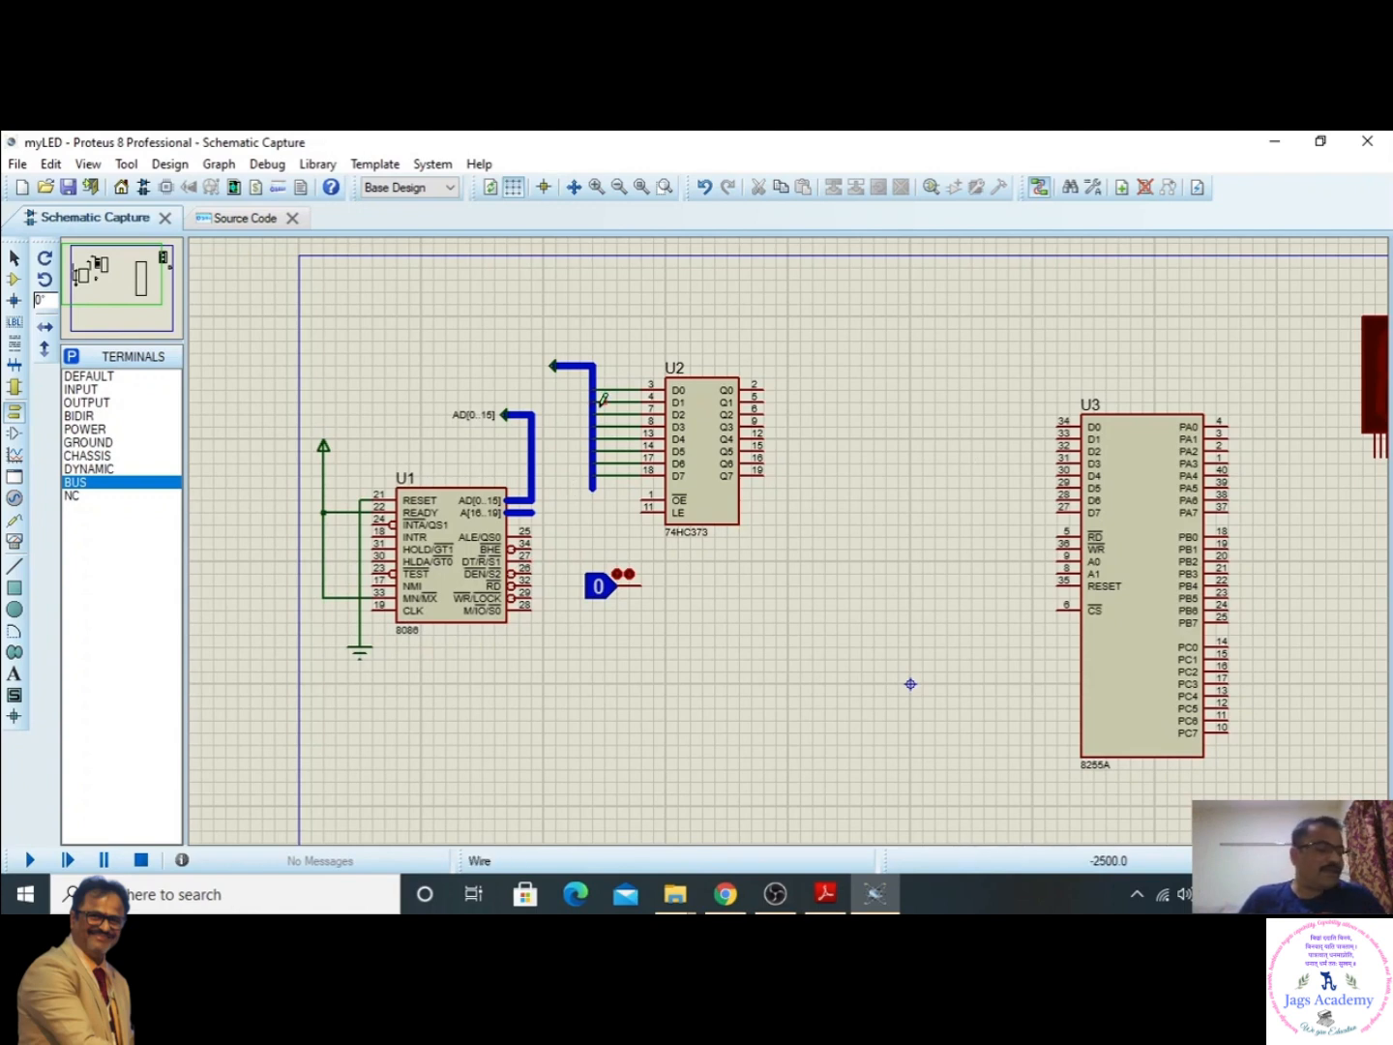
# - Switch to Proetus_7SEGMENT_LED.pdf in Adobe Reader and examine the bus wire labels at the 74HC373 and 8255A data pins
pyautogui.click(827, 893)
pyautogui.scroll(1, 544, 516)
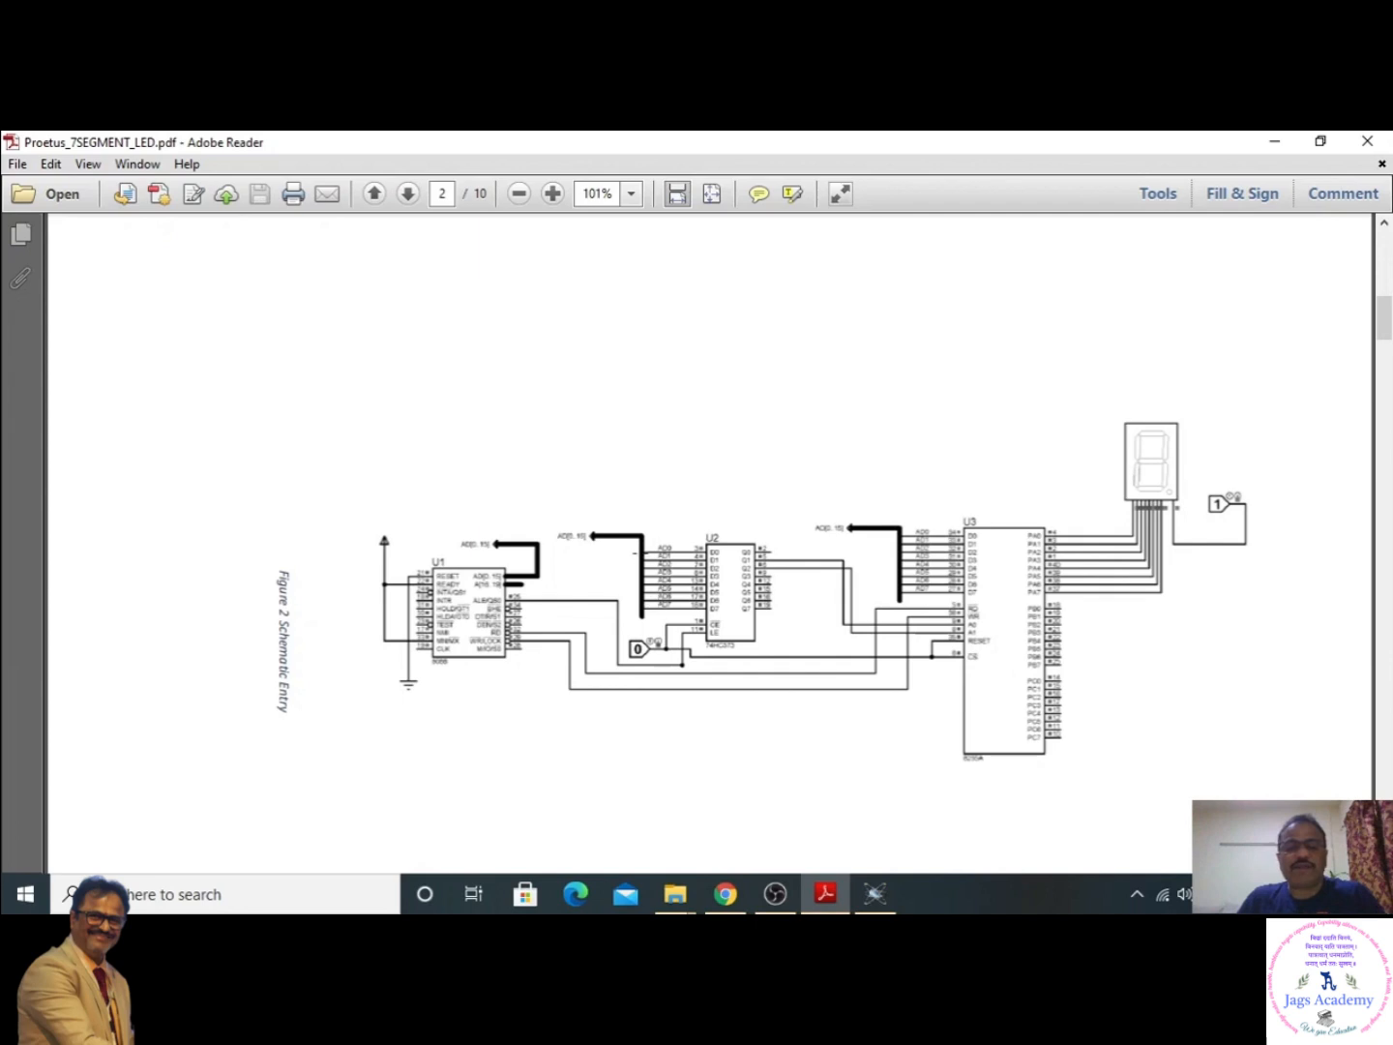
pyautogui.moveTo(647, 524); pyautogui.dragTo(688, 620)
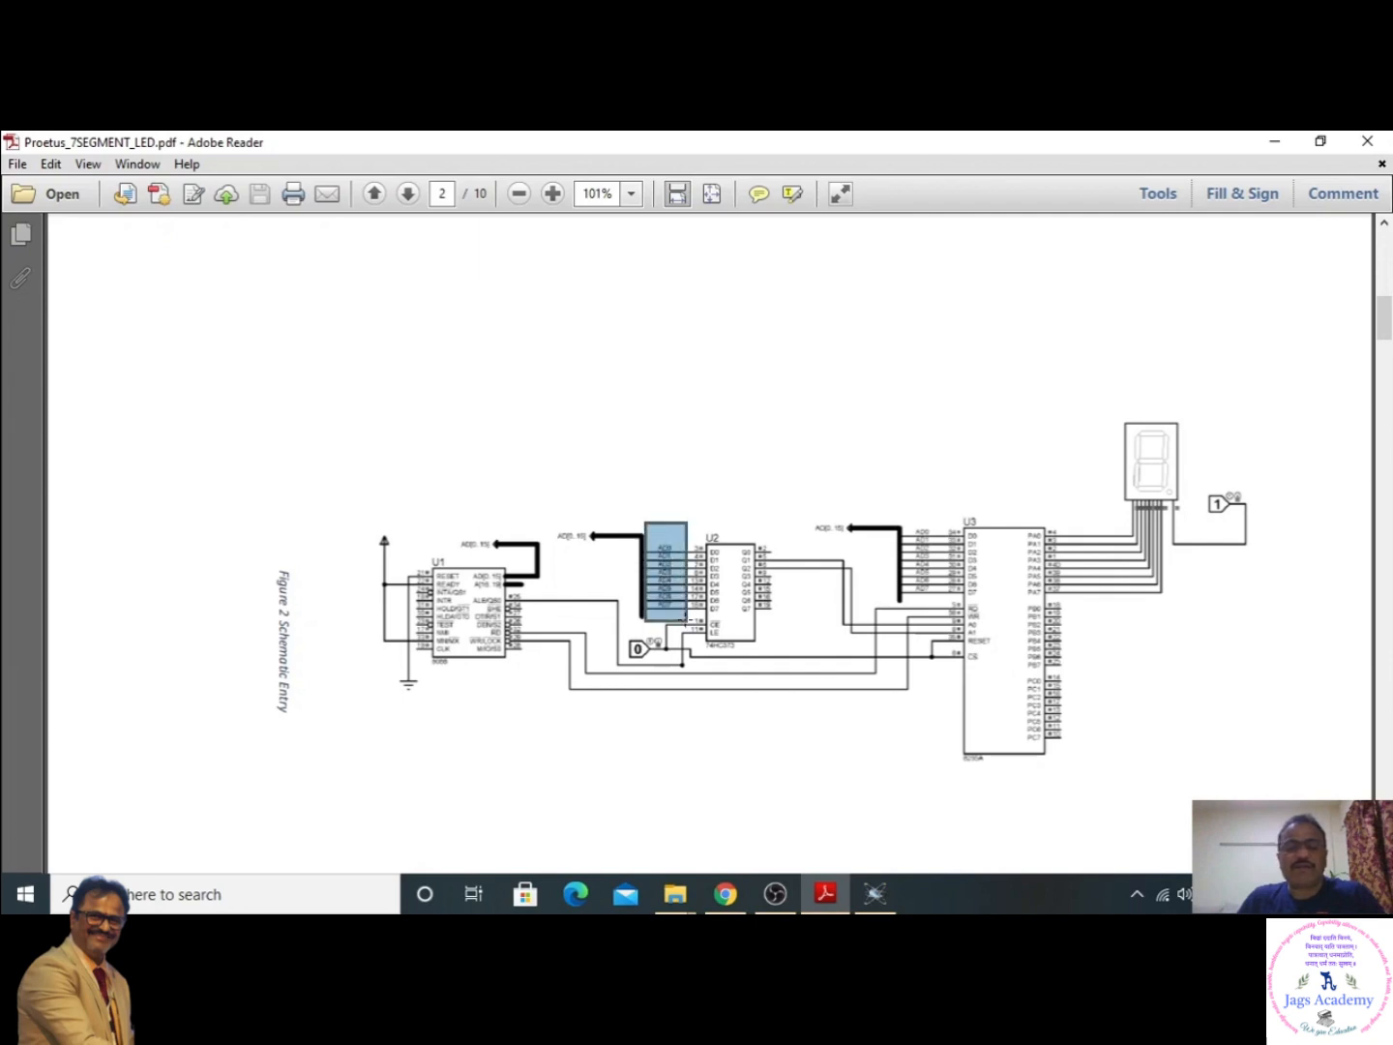
pyautogui.moveTo(906, 507); pyautogui.dragTo(940, 600)
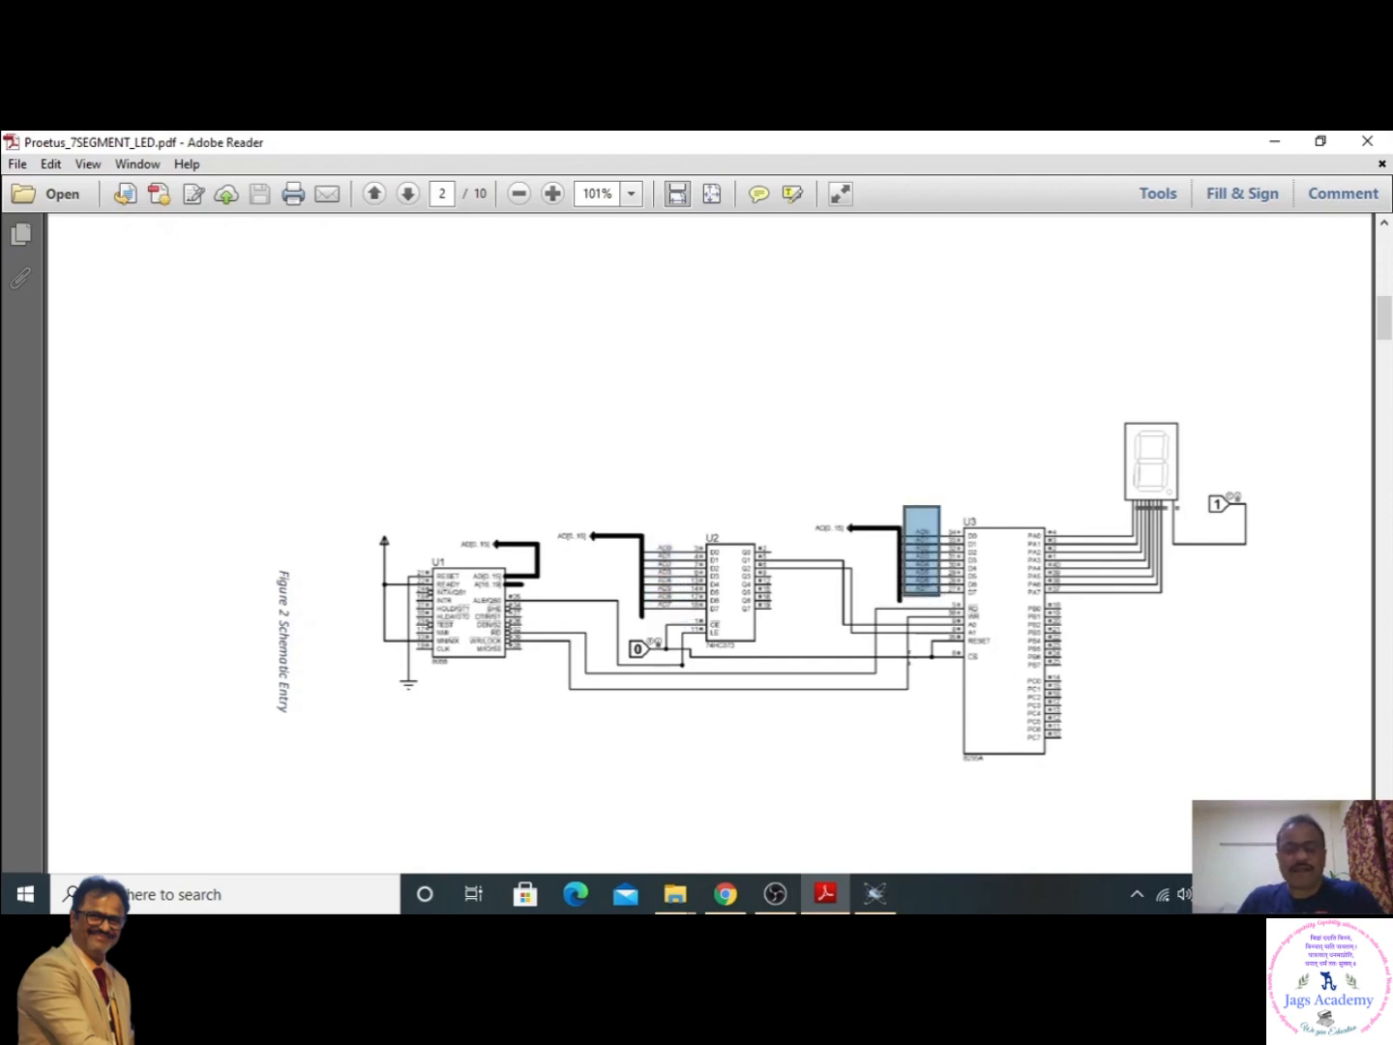
# - Return to Proteus and label the wire on the 74HC373's D0 pin as AD0
pyautogui.click(874, 893)
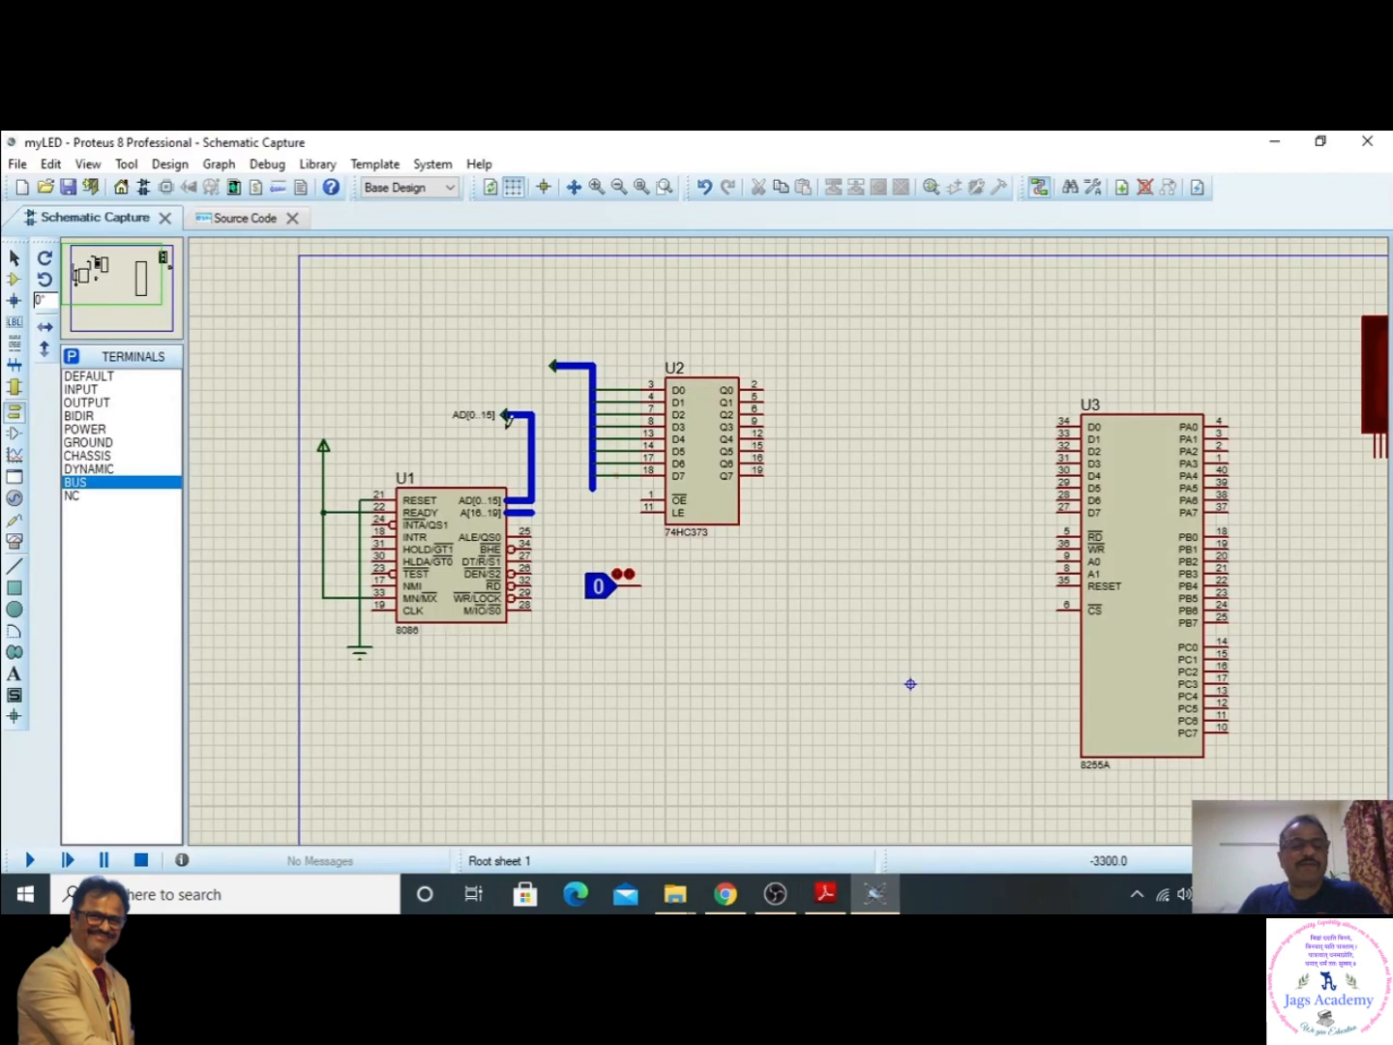
pyautogui.click(14, 327)
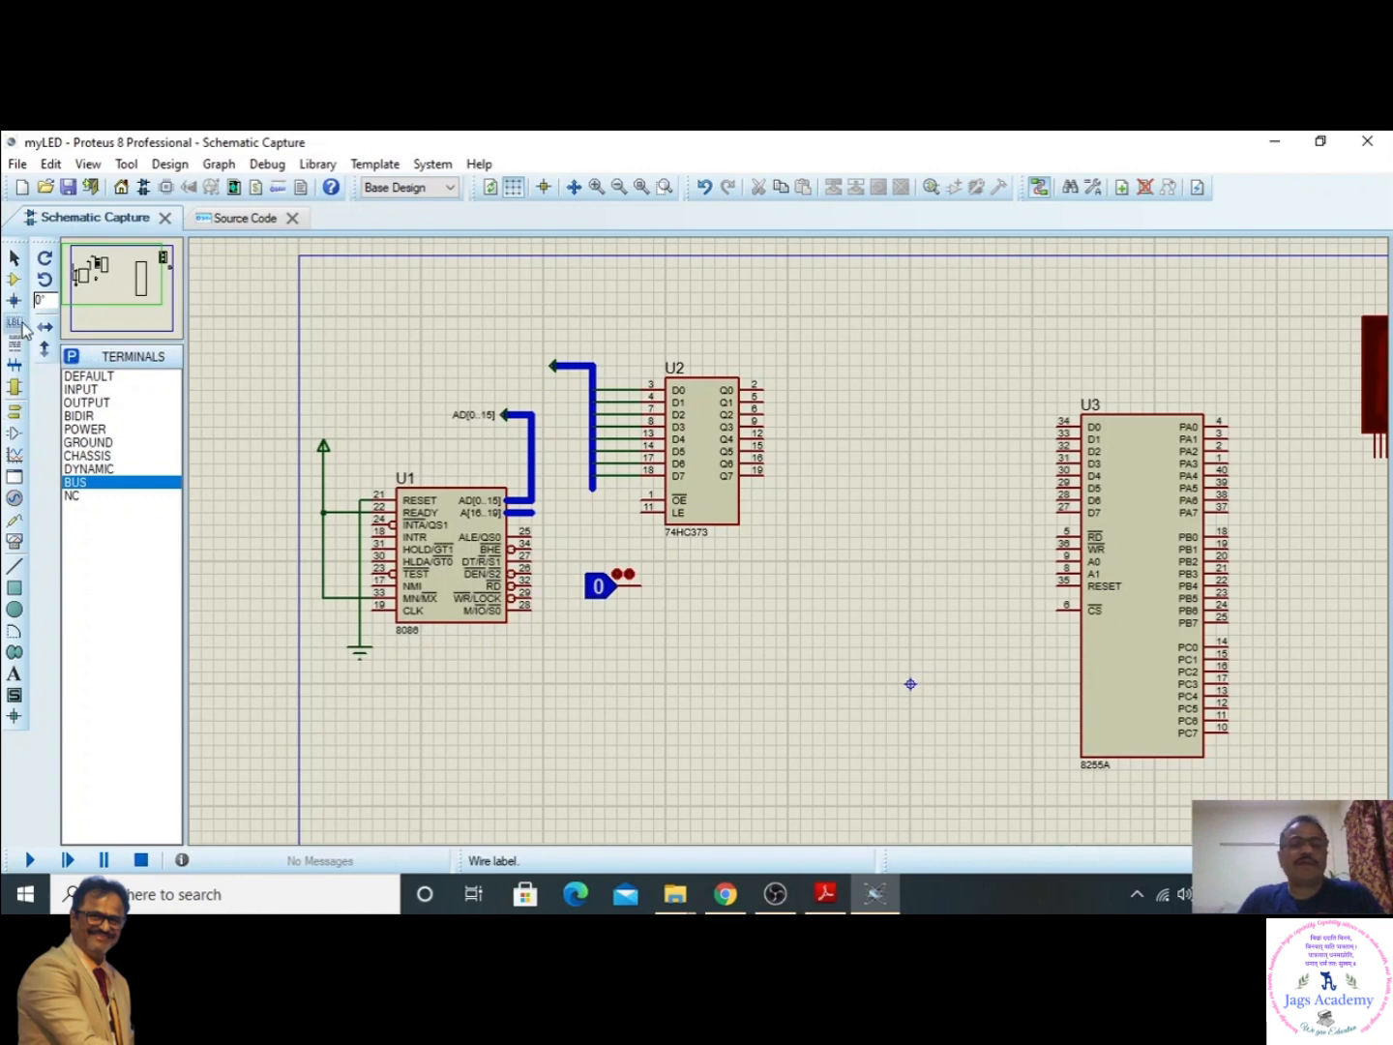
pyautogui.click(607, 387)
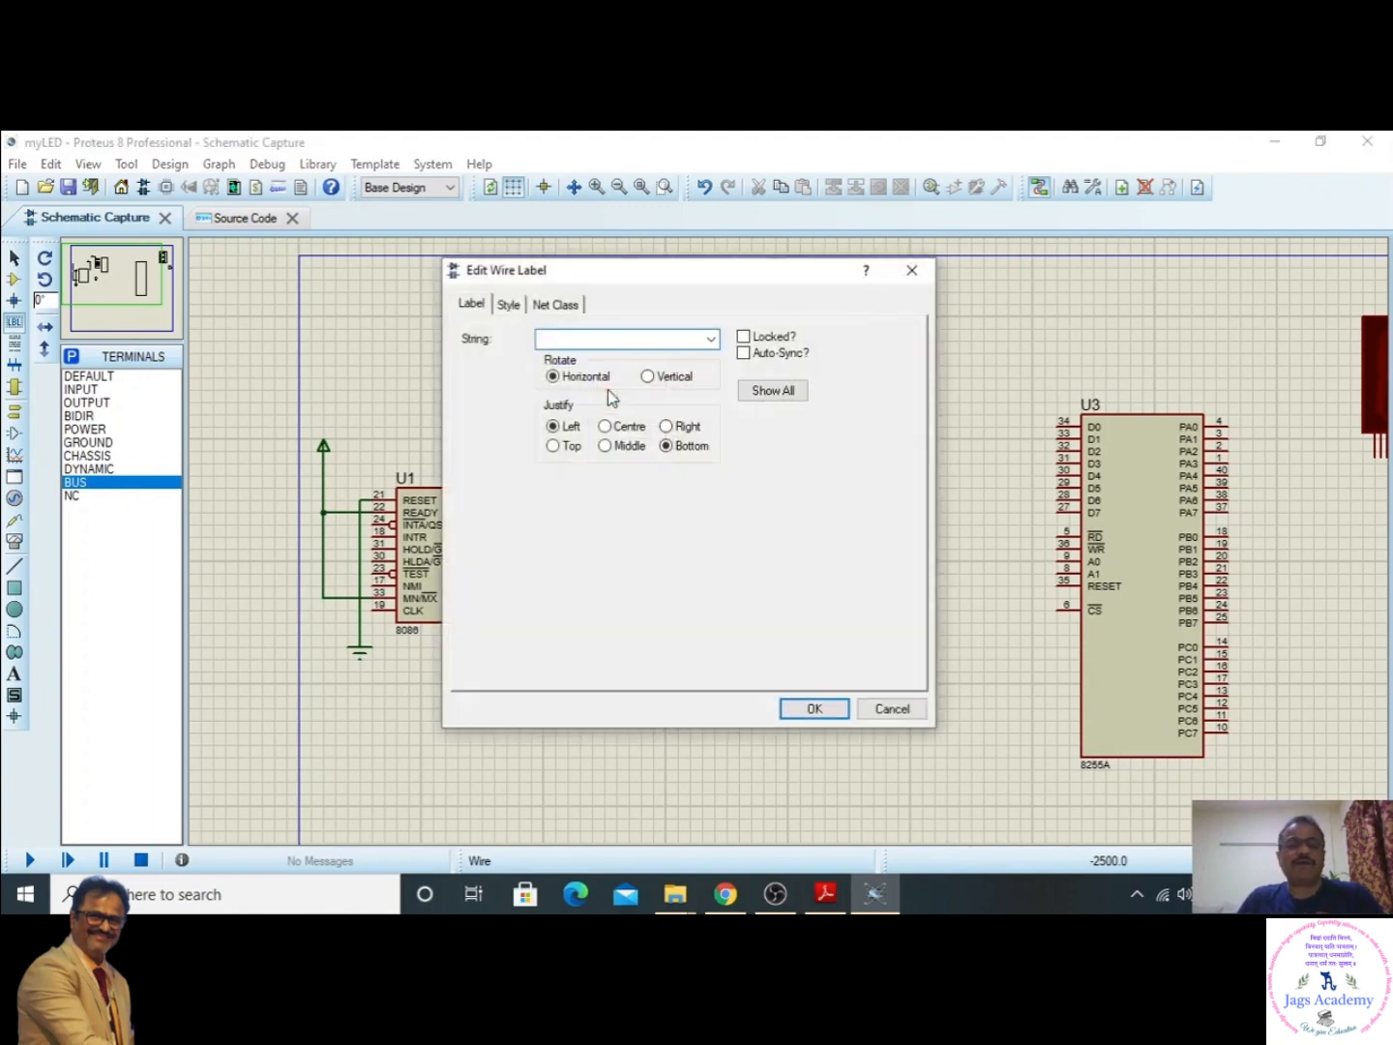
pyautogui.moveTo(631, 263); pyautogui.dragTo(897, 239)
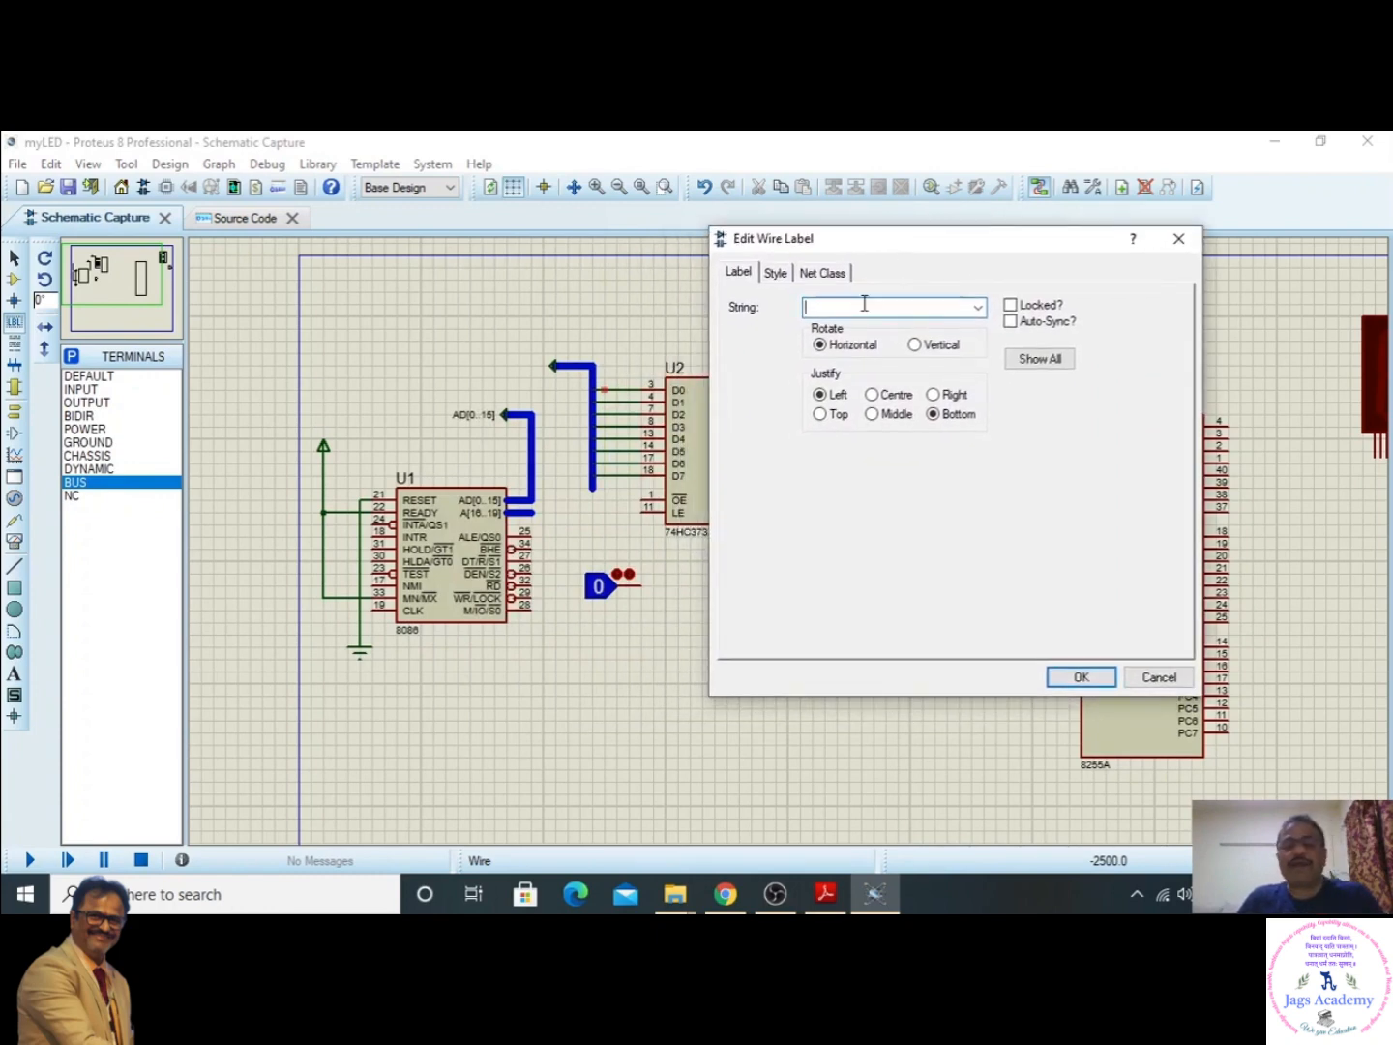
pyautogui.write('AD')
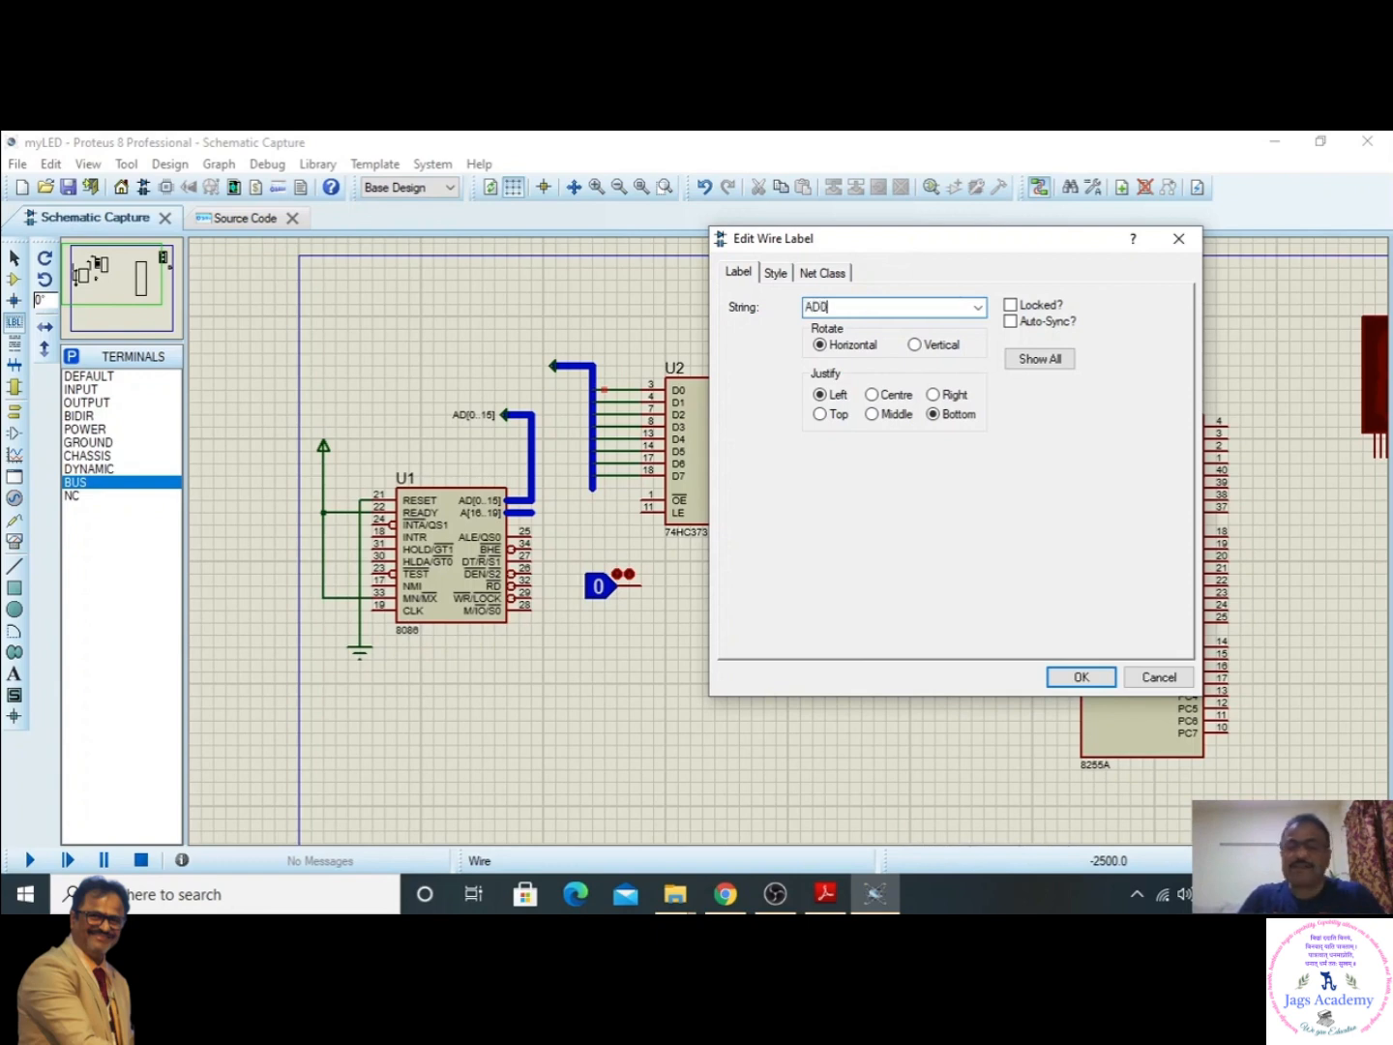
pyautogui.write('0')
pyautogui.click(1076, 676)
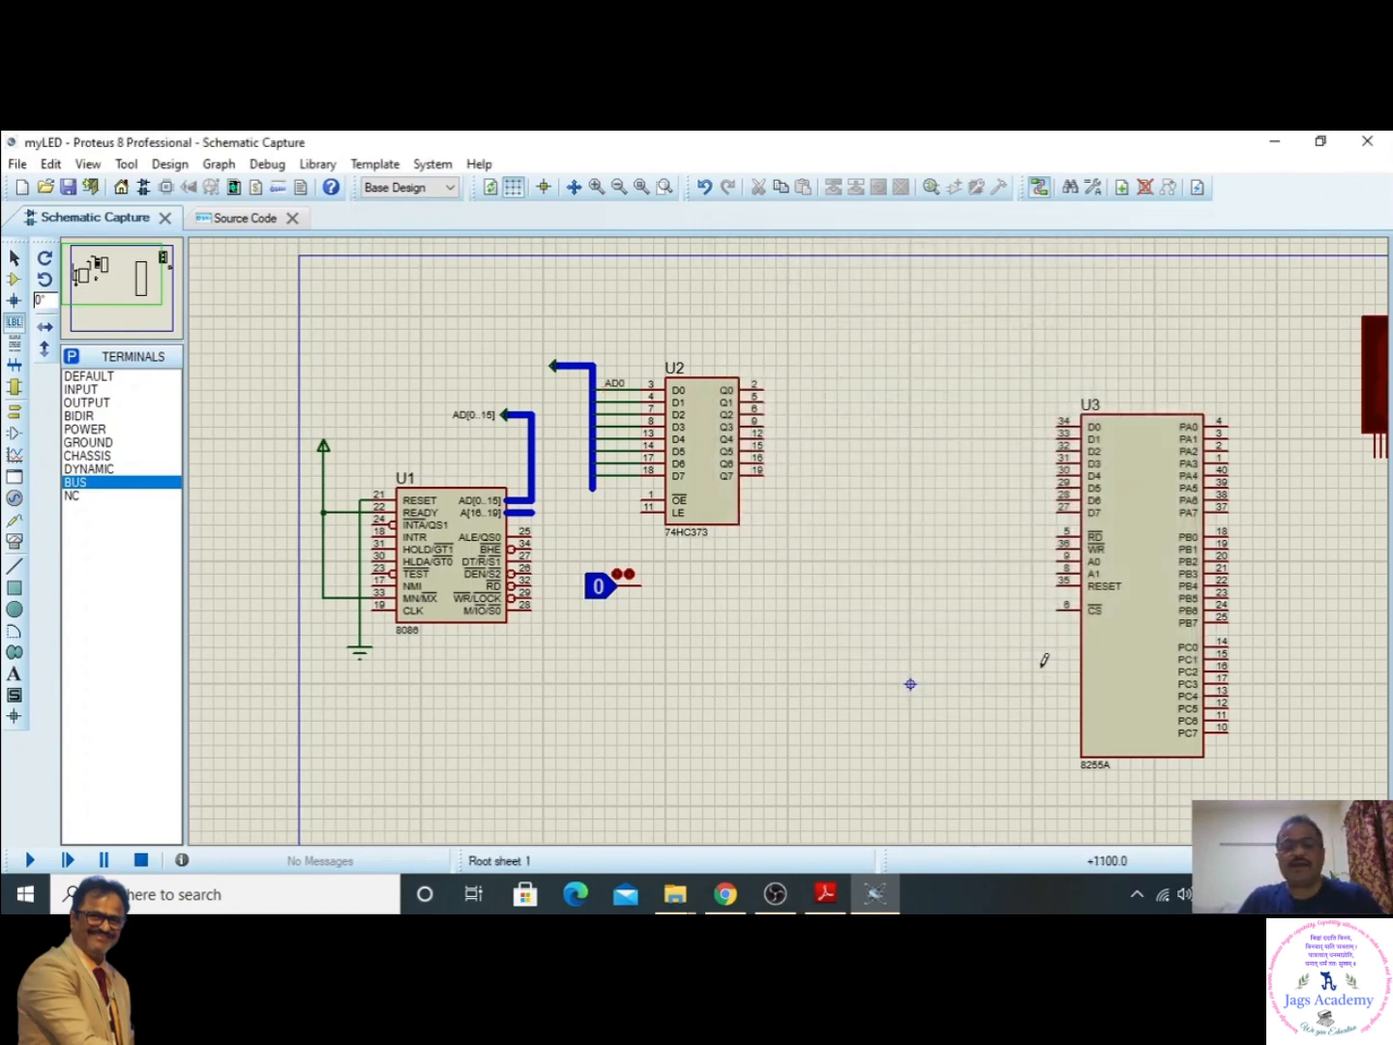
# - Label the wires on the 74HC373's D1 and D2 pins as AD1 and AD2
pyautogui.click(607, 402)
pyautogui.write('AD1')
pyautogui.click(810, 702)
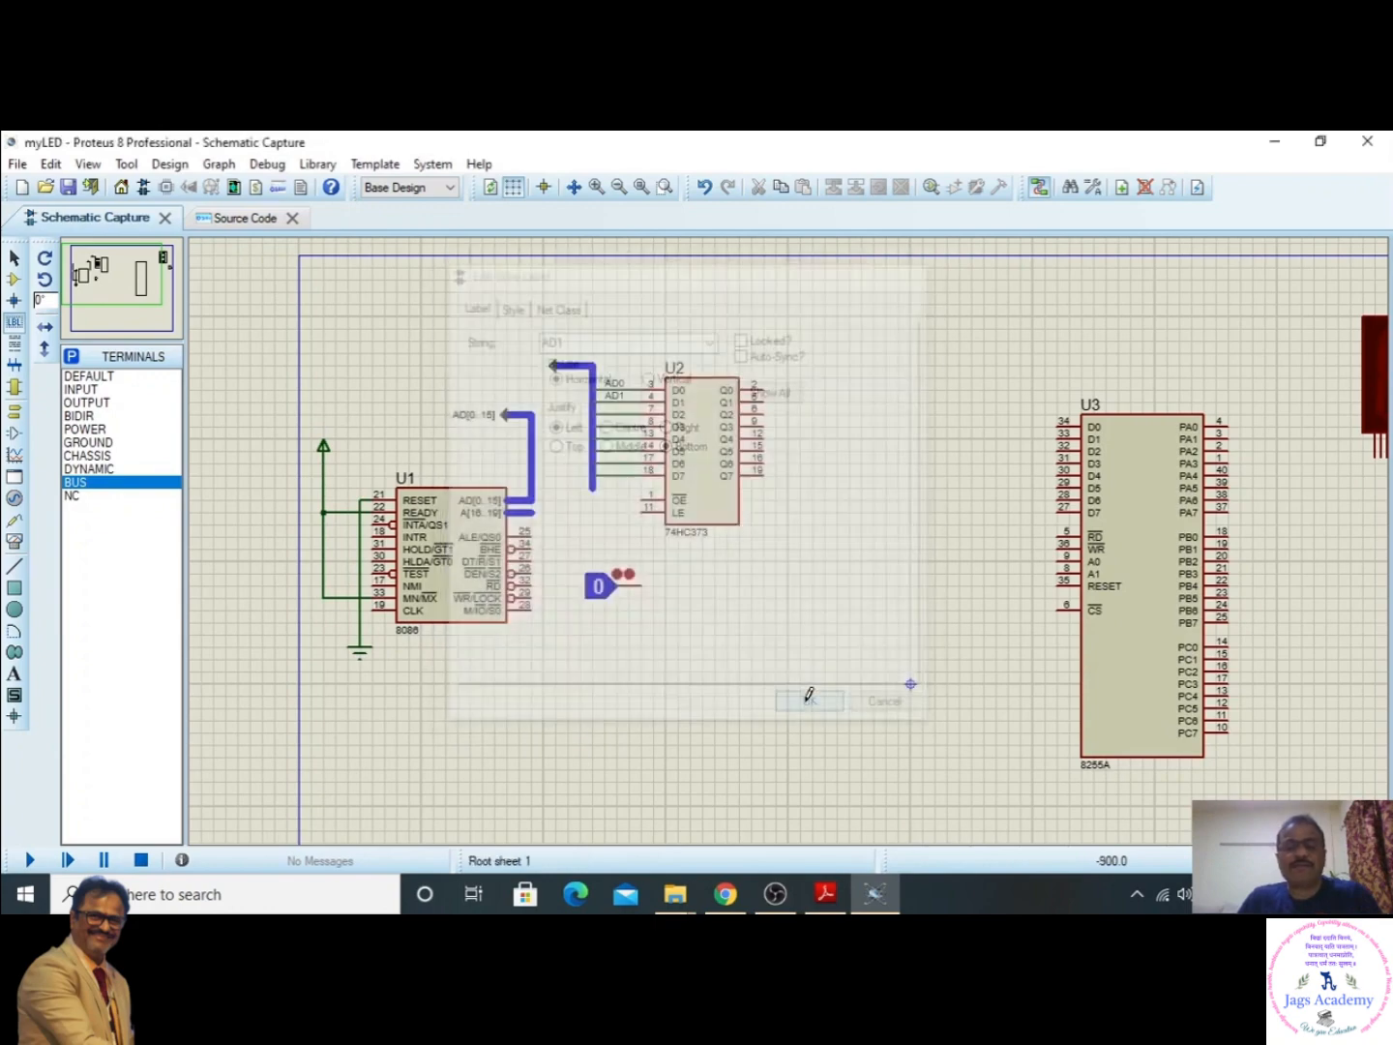
pyautogui.click(608, 407)
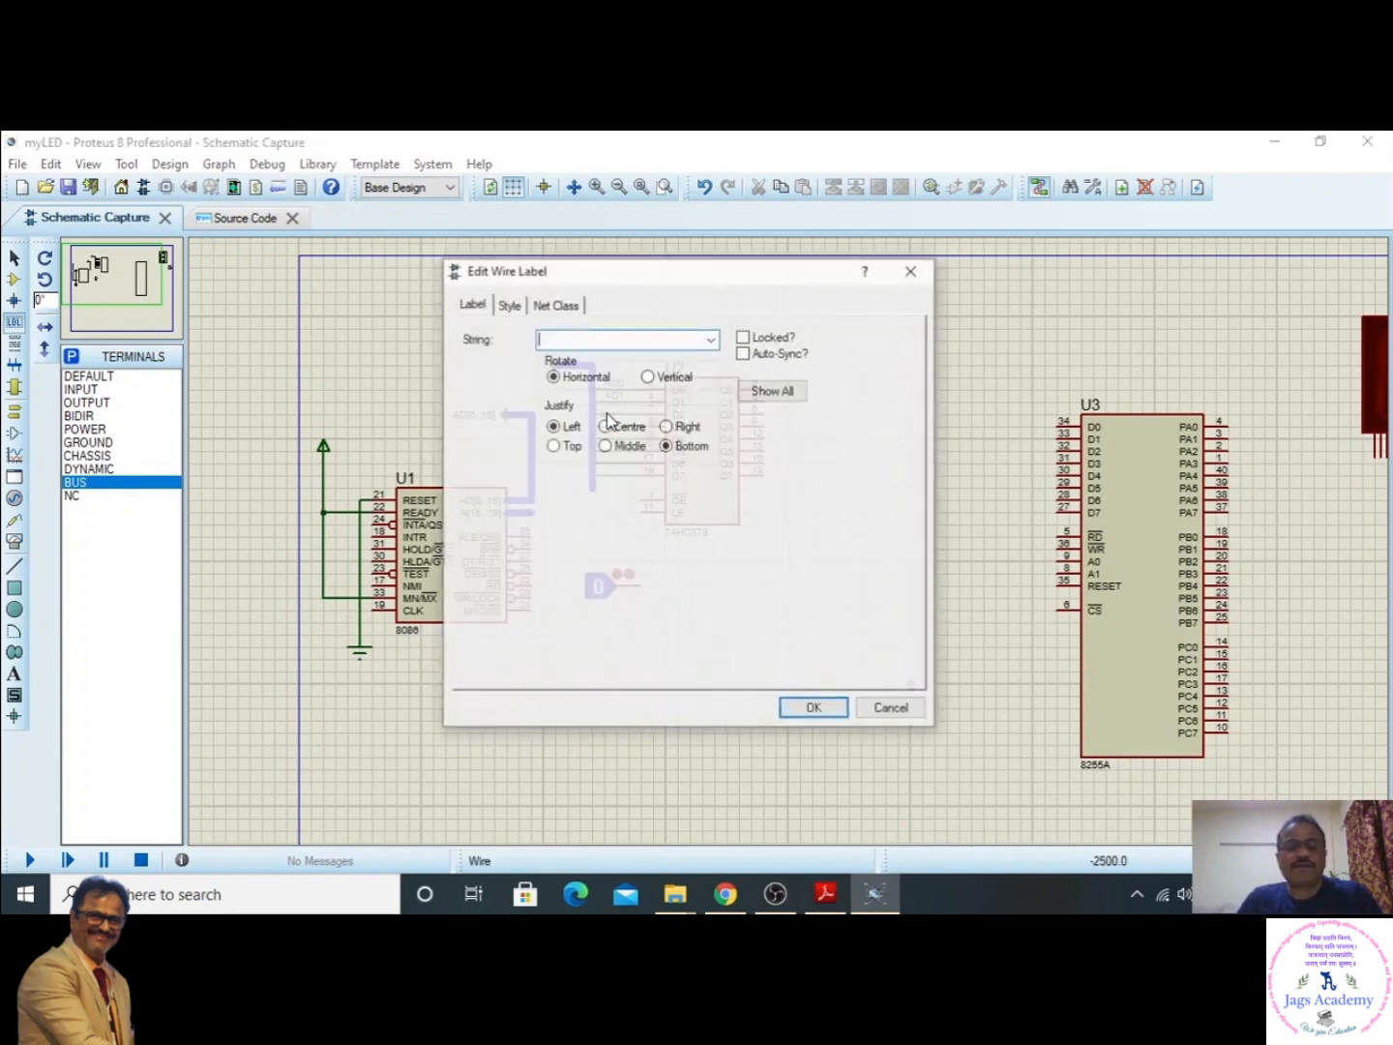
pyautogui.write('AD2')
pyautogui.click(811, 708)
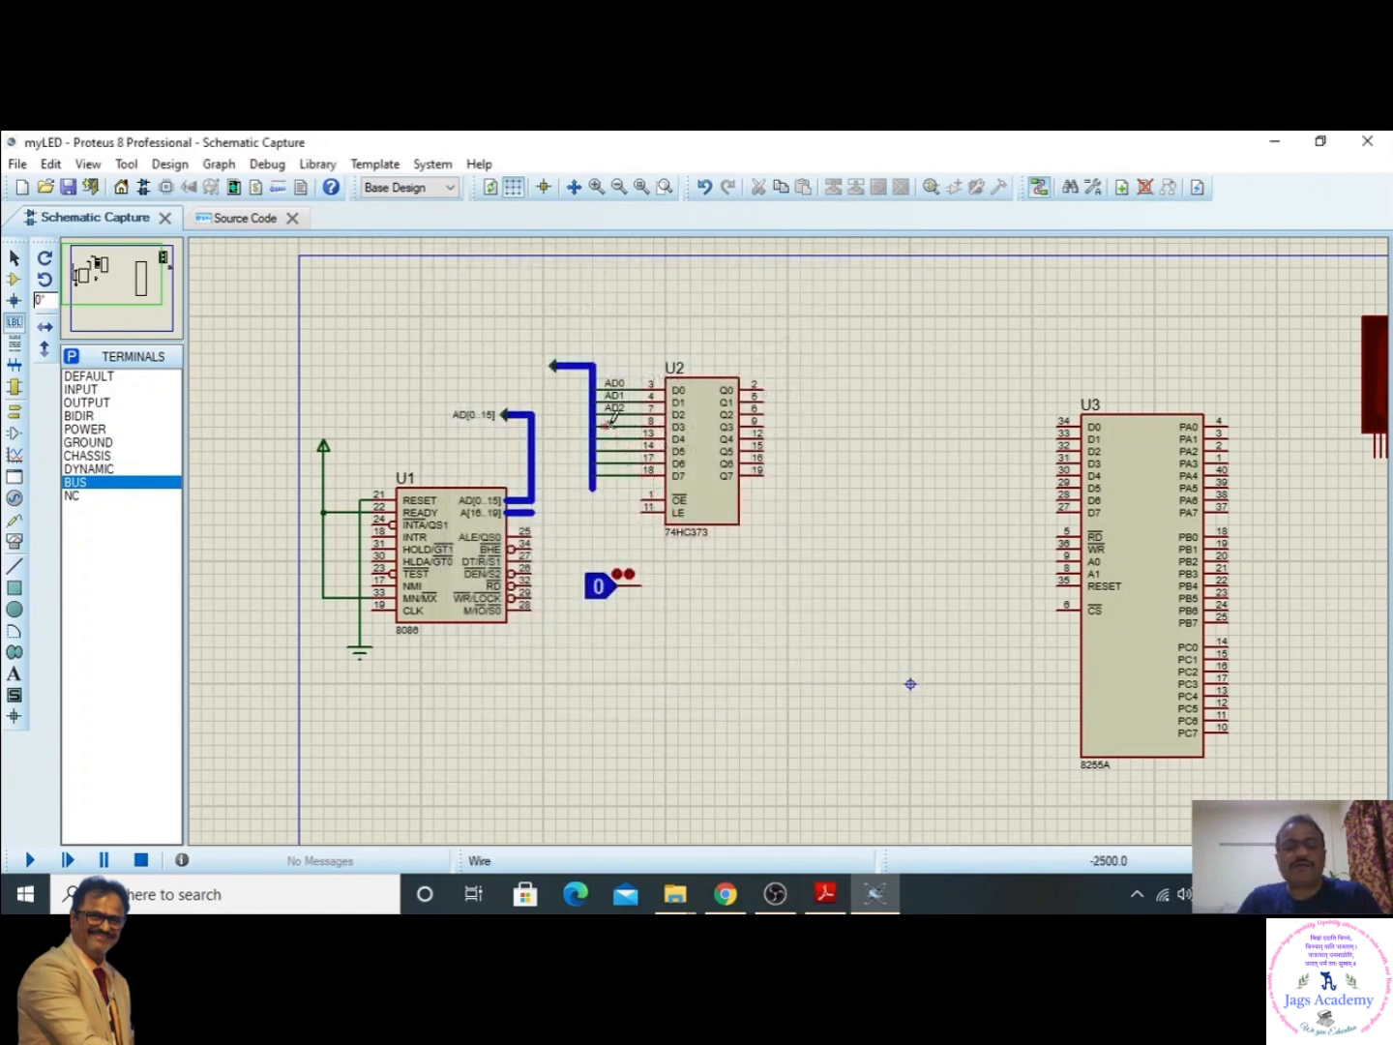
# - Label the wires on the 74HC373's D3 and D4 pins as AD3 and AD4
pyautogui.click(608, 426)
pyautogui.write('A')
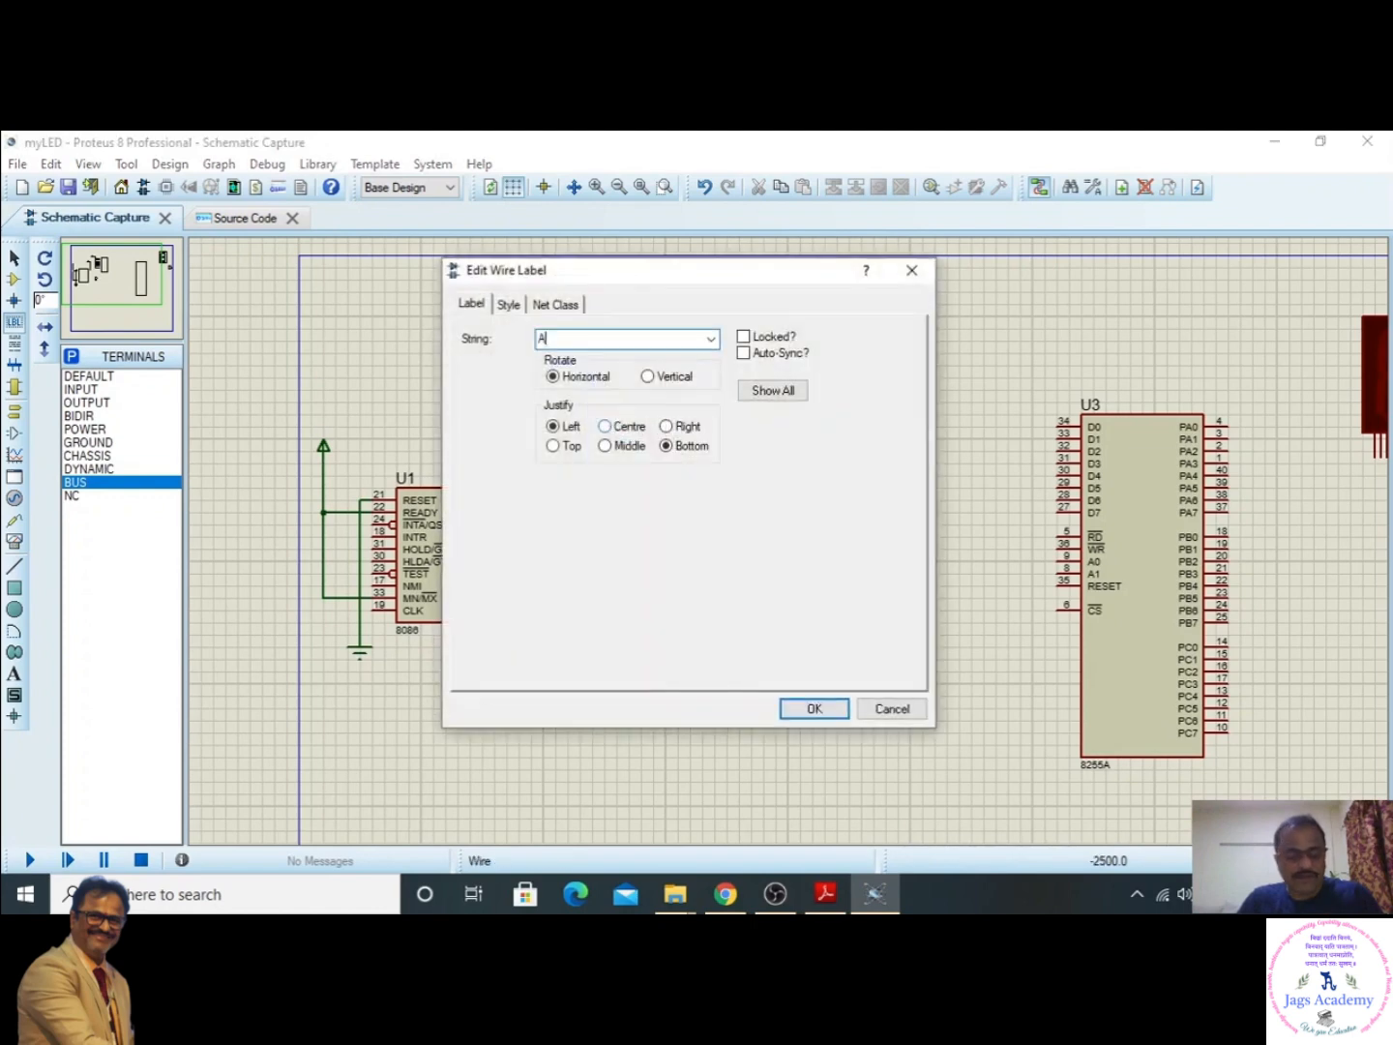
pyautogui.write('D3')
pyautogui.click(805, 707)
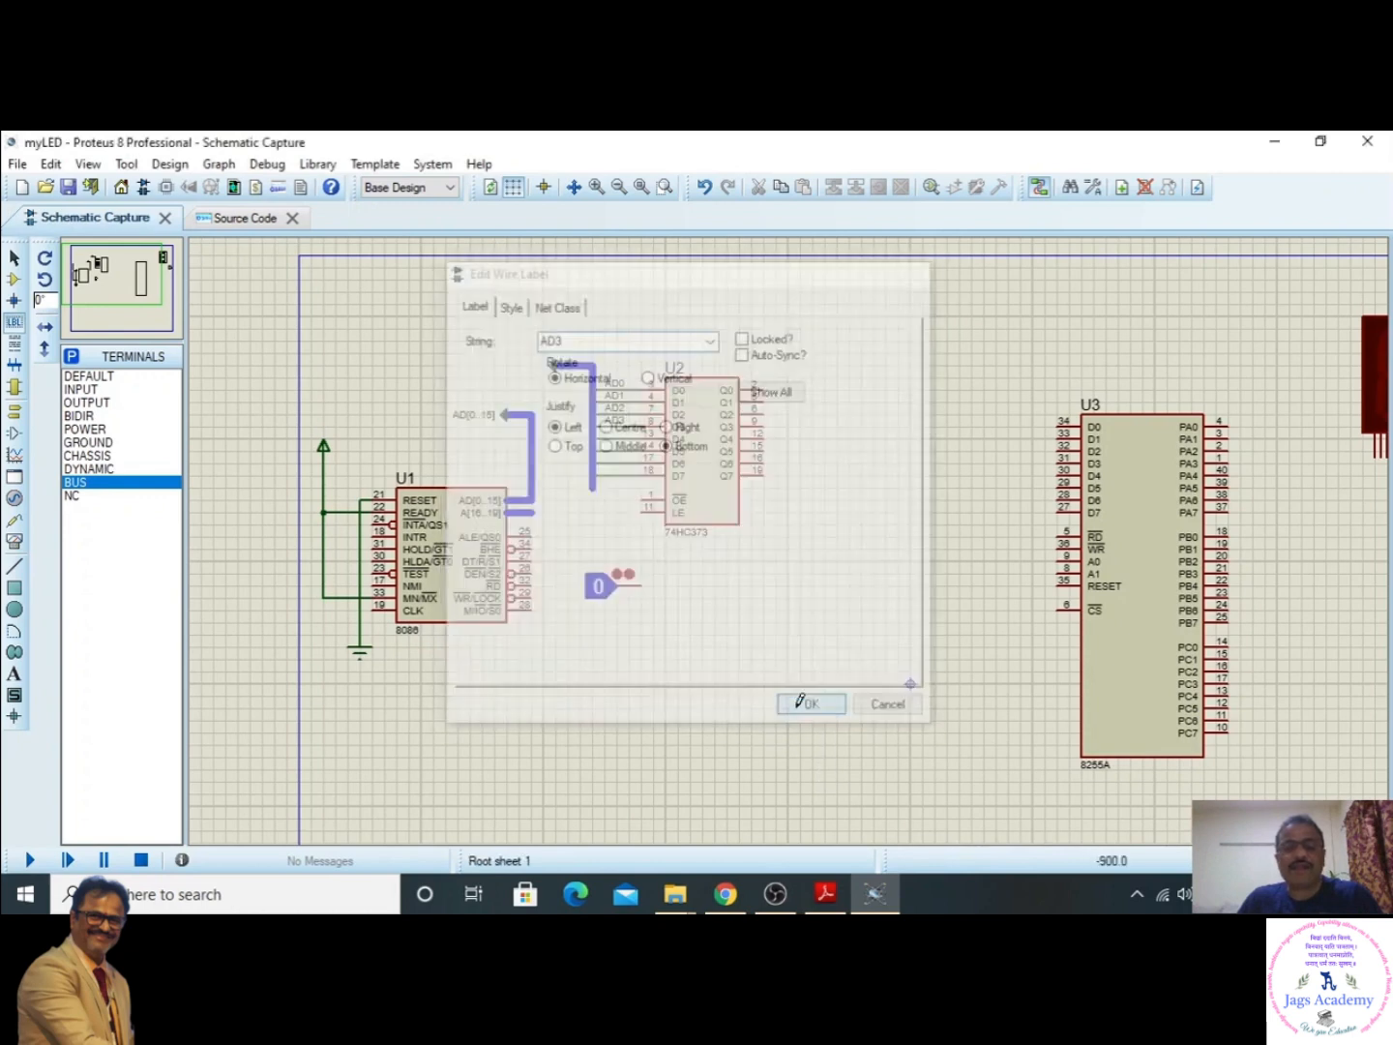
pyautogui.click(608, 439)
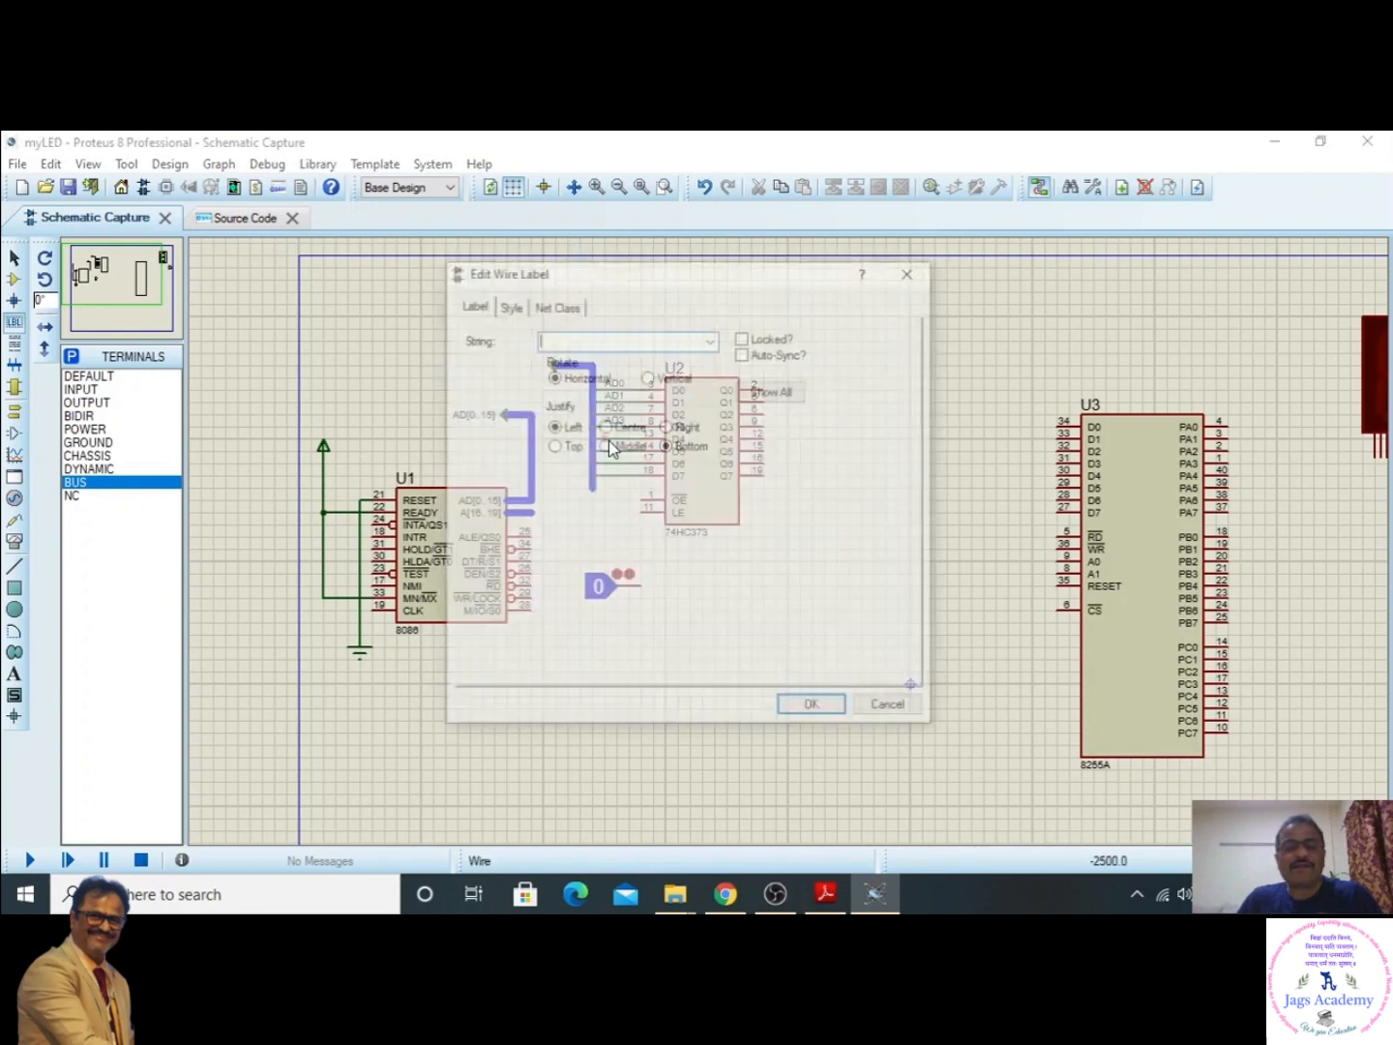
pyautogui.write('AD4')
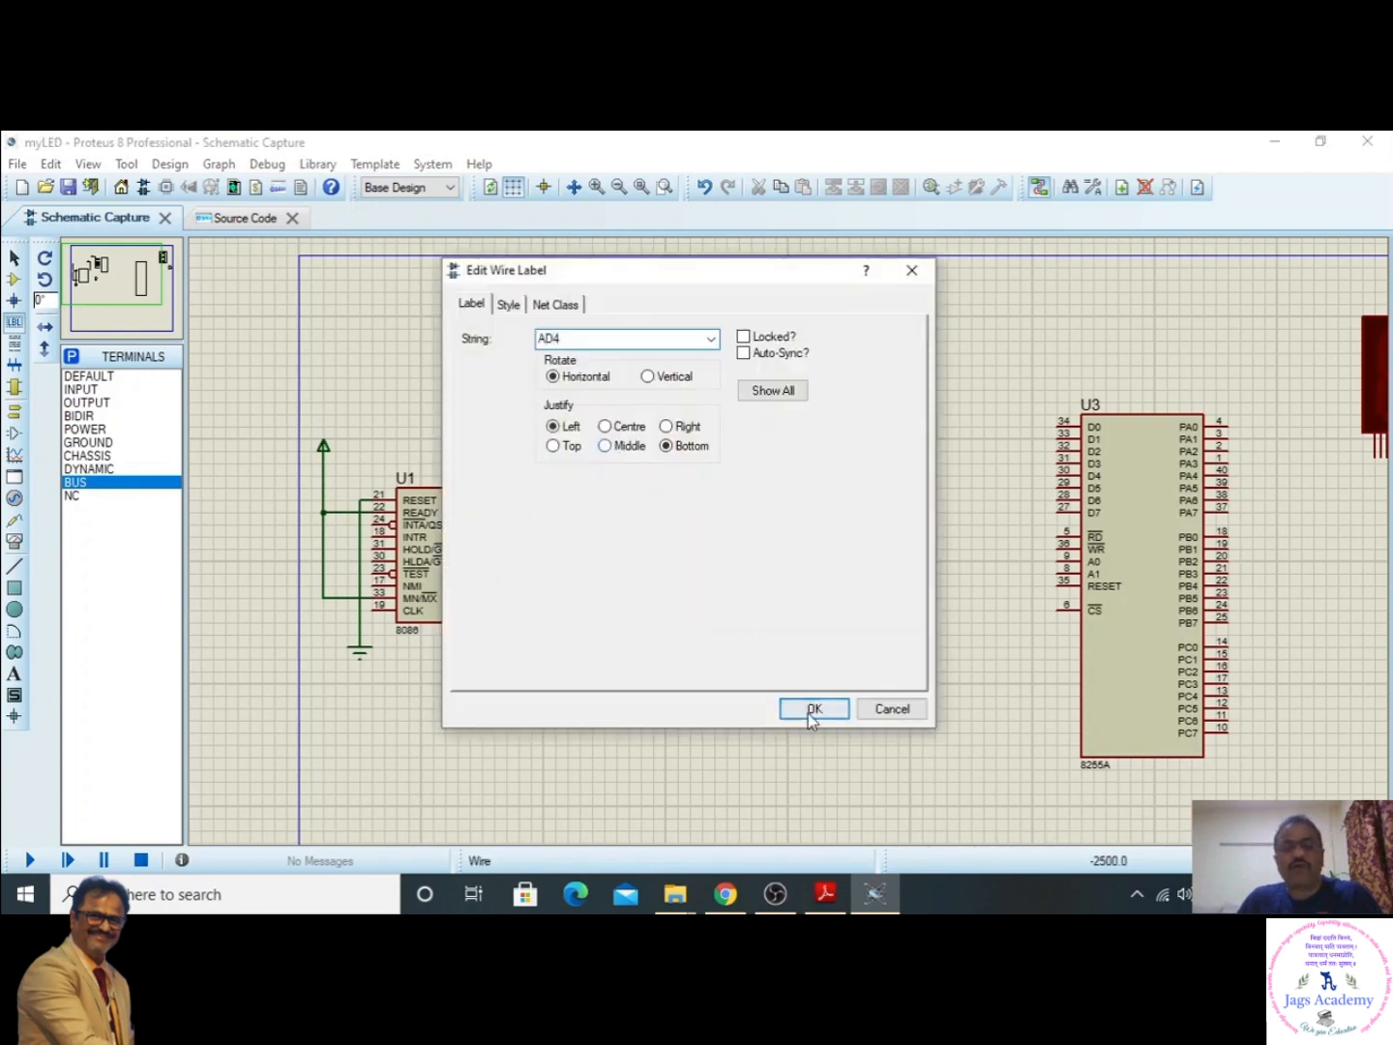
pyautogui.click(813, 707)
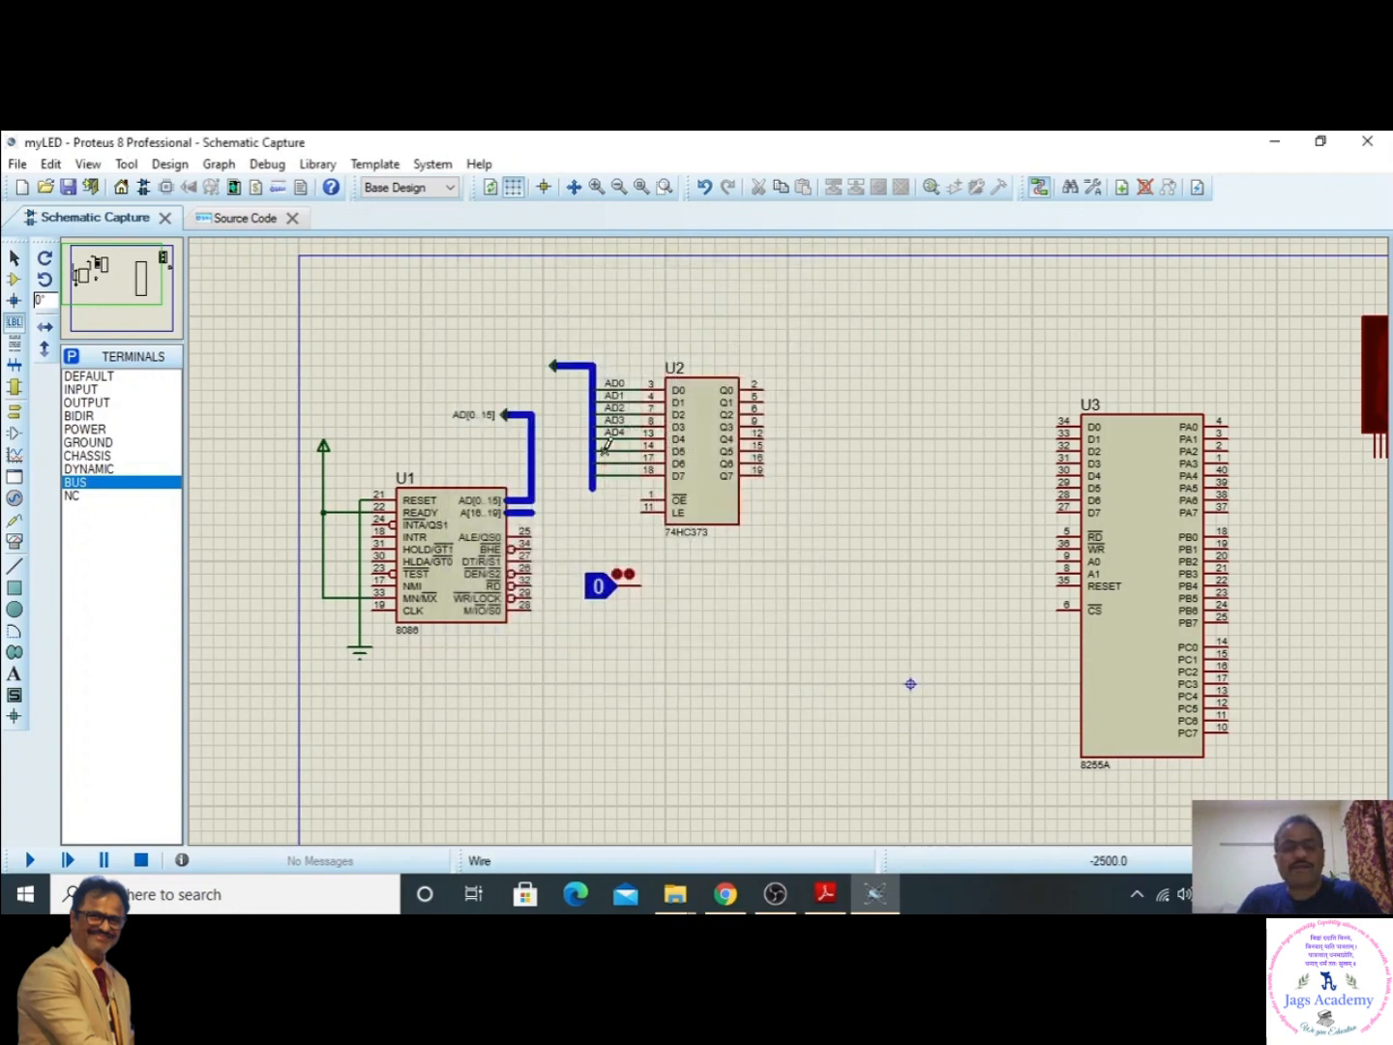
# - Label the wires on the 74HC373's D5, D6 and D7 pins as AD5, AD6 and AD7
pyautogui.click(606, 449)
pyautogui.write('AD5')
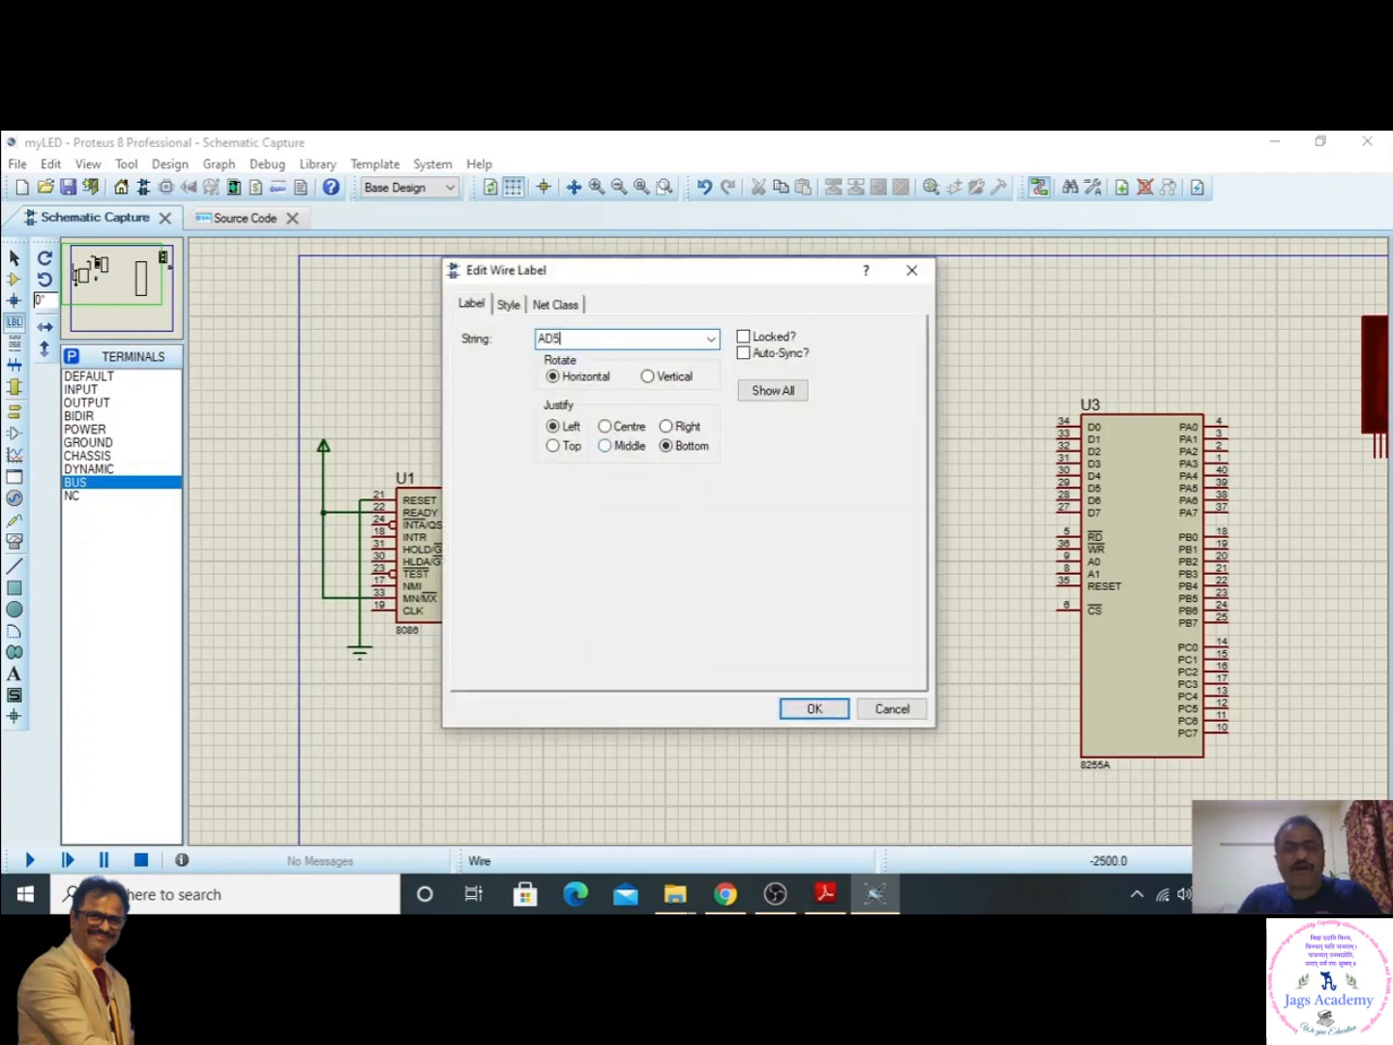
pyautogui.click(814, 708)
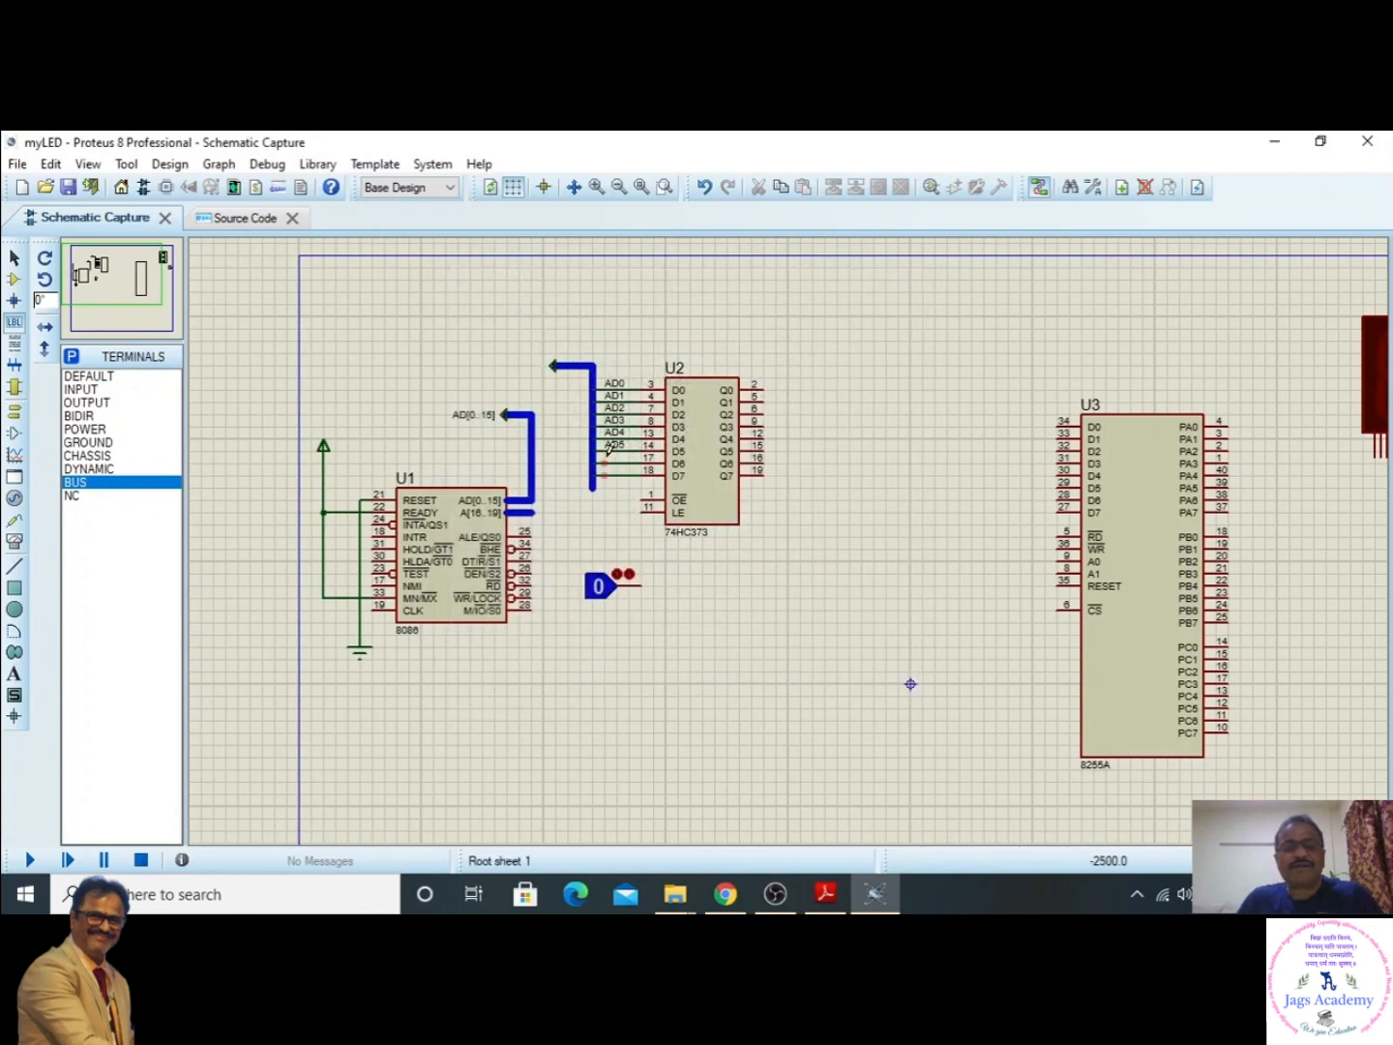
pyautogui.click(606, 455)
pyautogui.write('AD6')
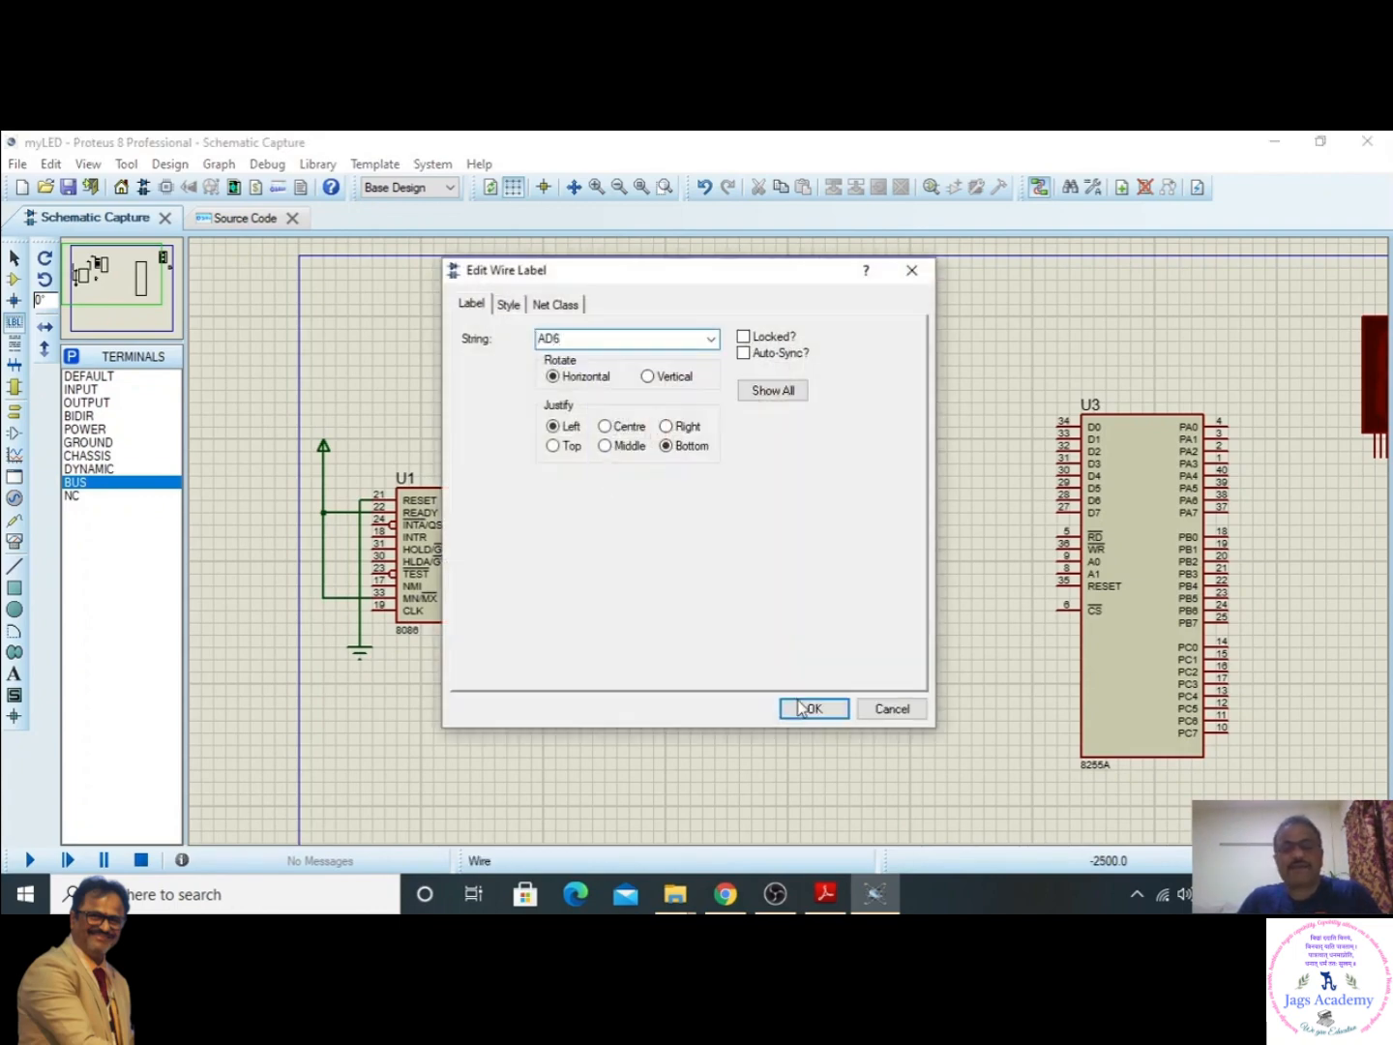
pyautogui.click(795, 705)
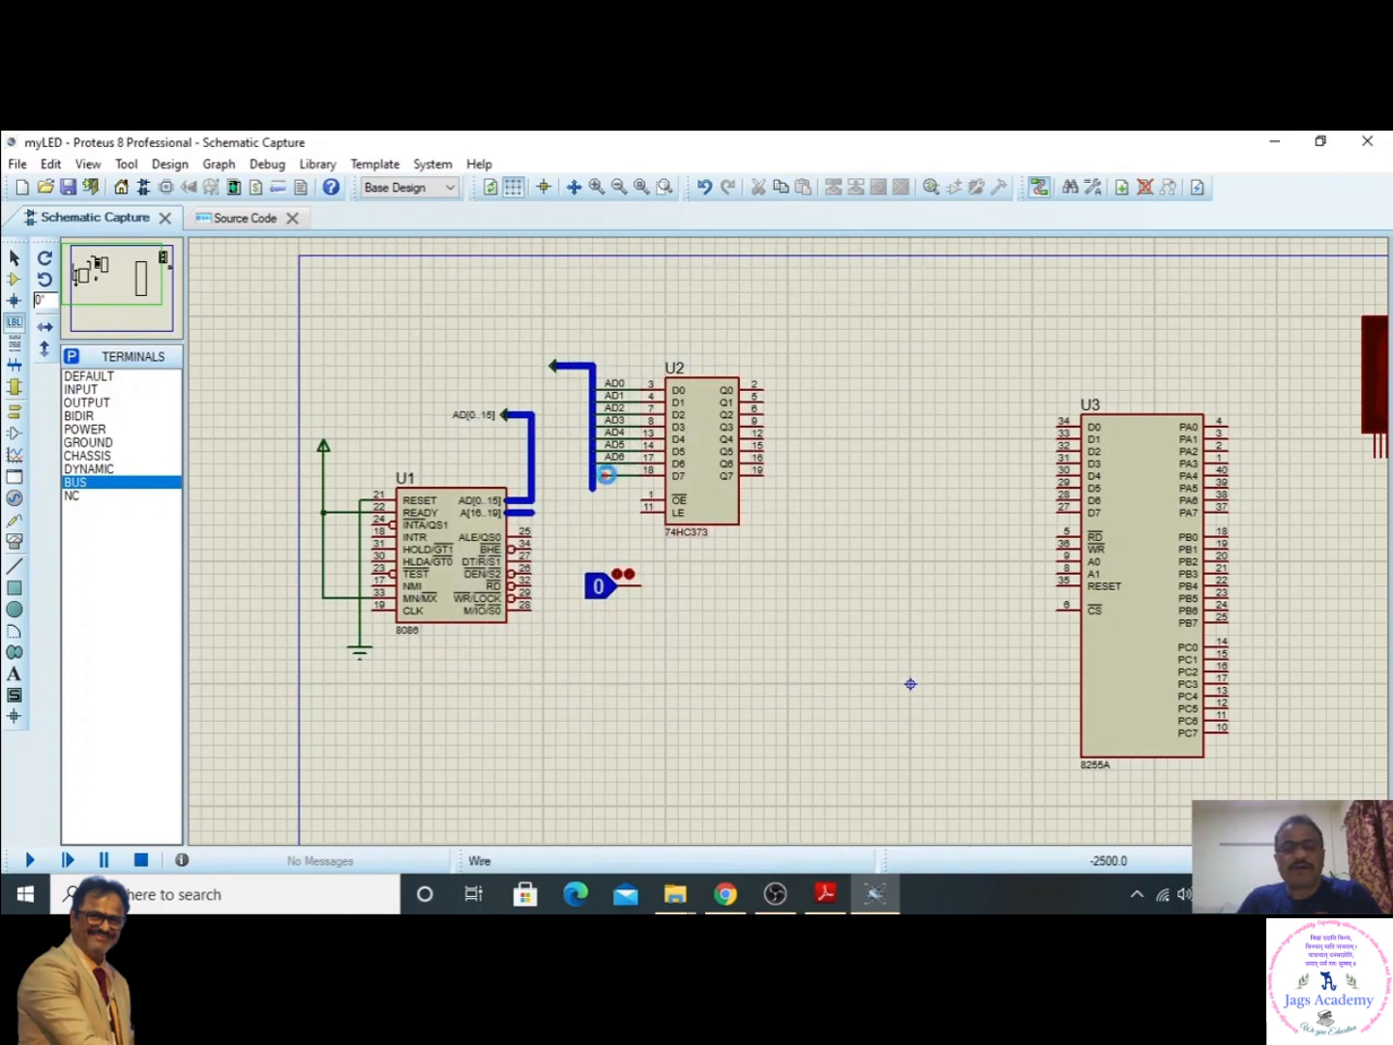
pyautogui.click(606, 474)
pyautogui.write('AD')
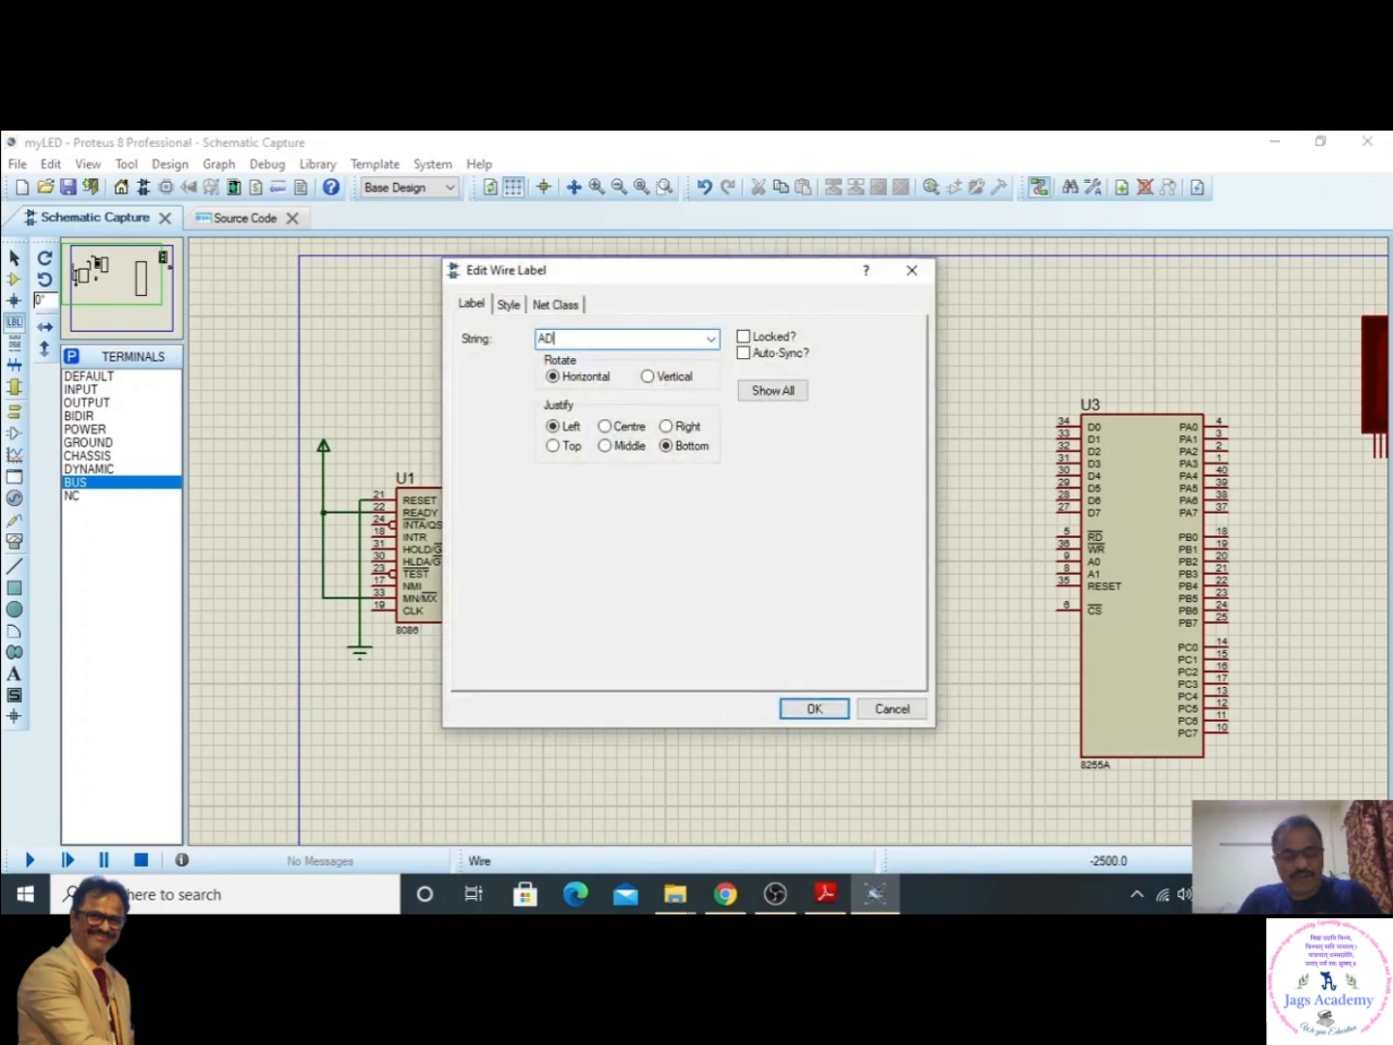
pyautogui.write('7')
pyautogui.click(818, 709)
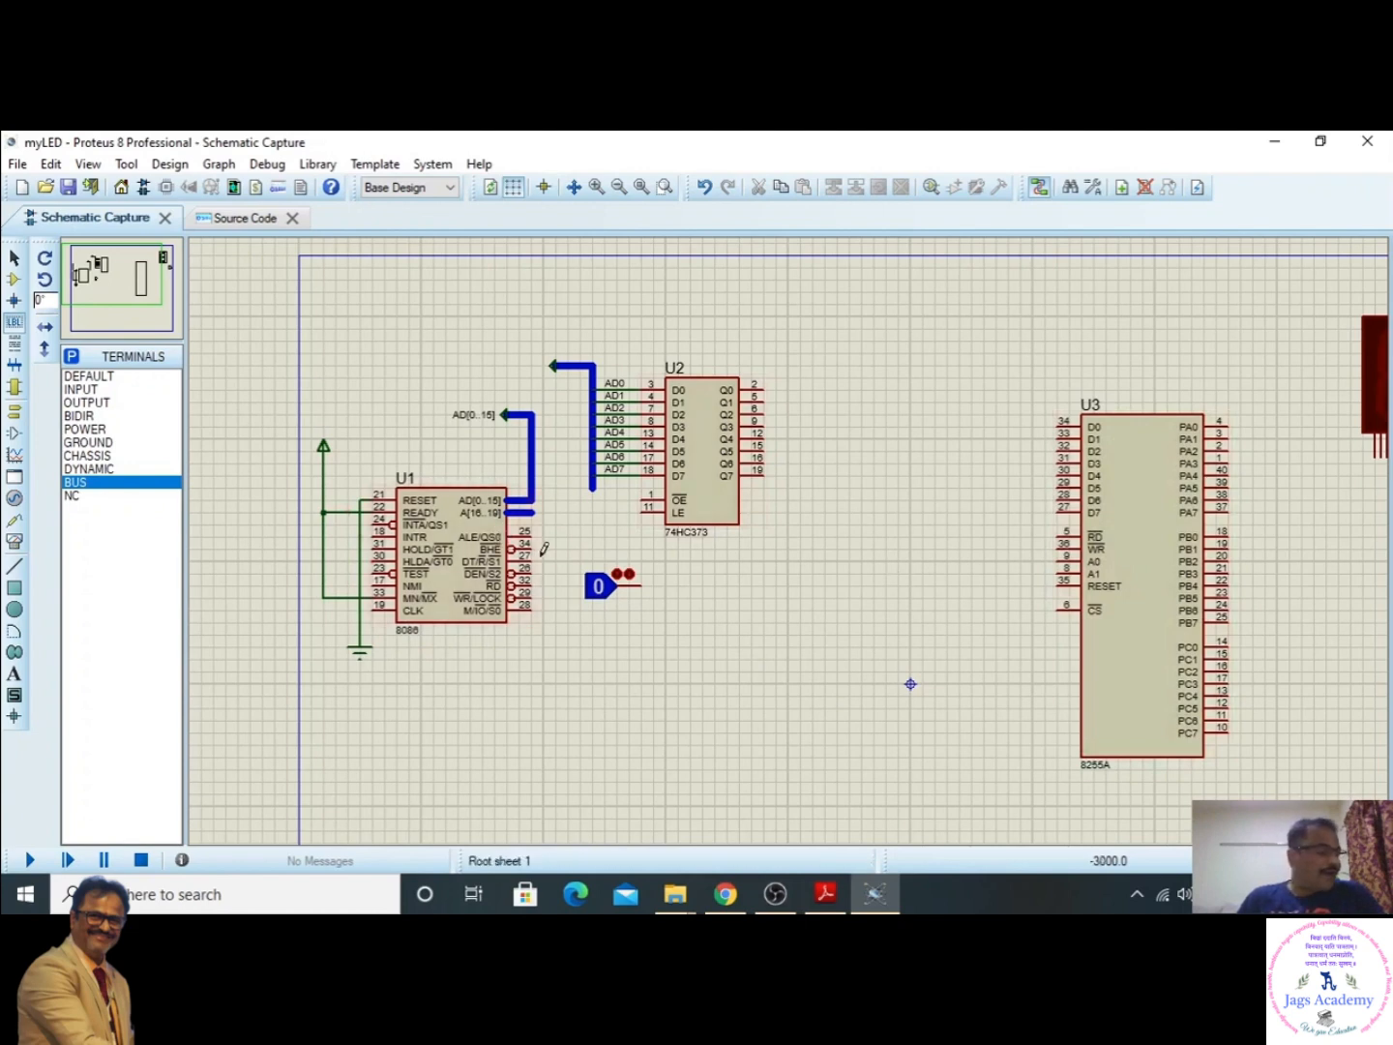
# - Switch to Proetus_7SEGMENT_LED.pdf in Adobe Reader and examine the wiring between the 8086, 74HC373 and 8255A at 200% zoom
pyautogui.click(818, 898)
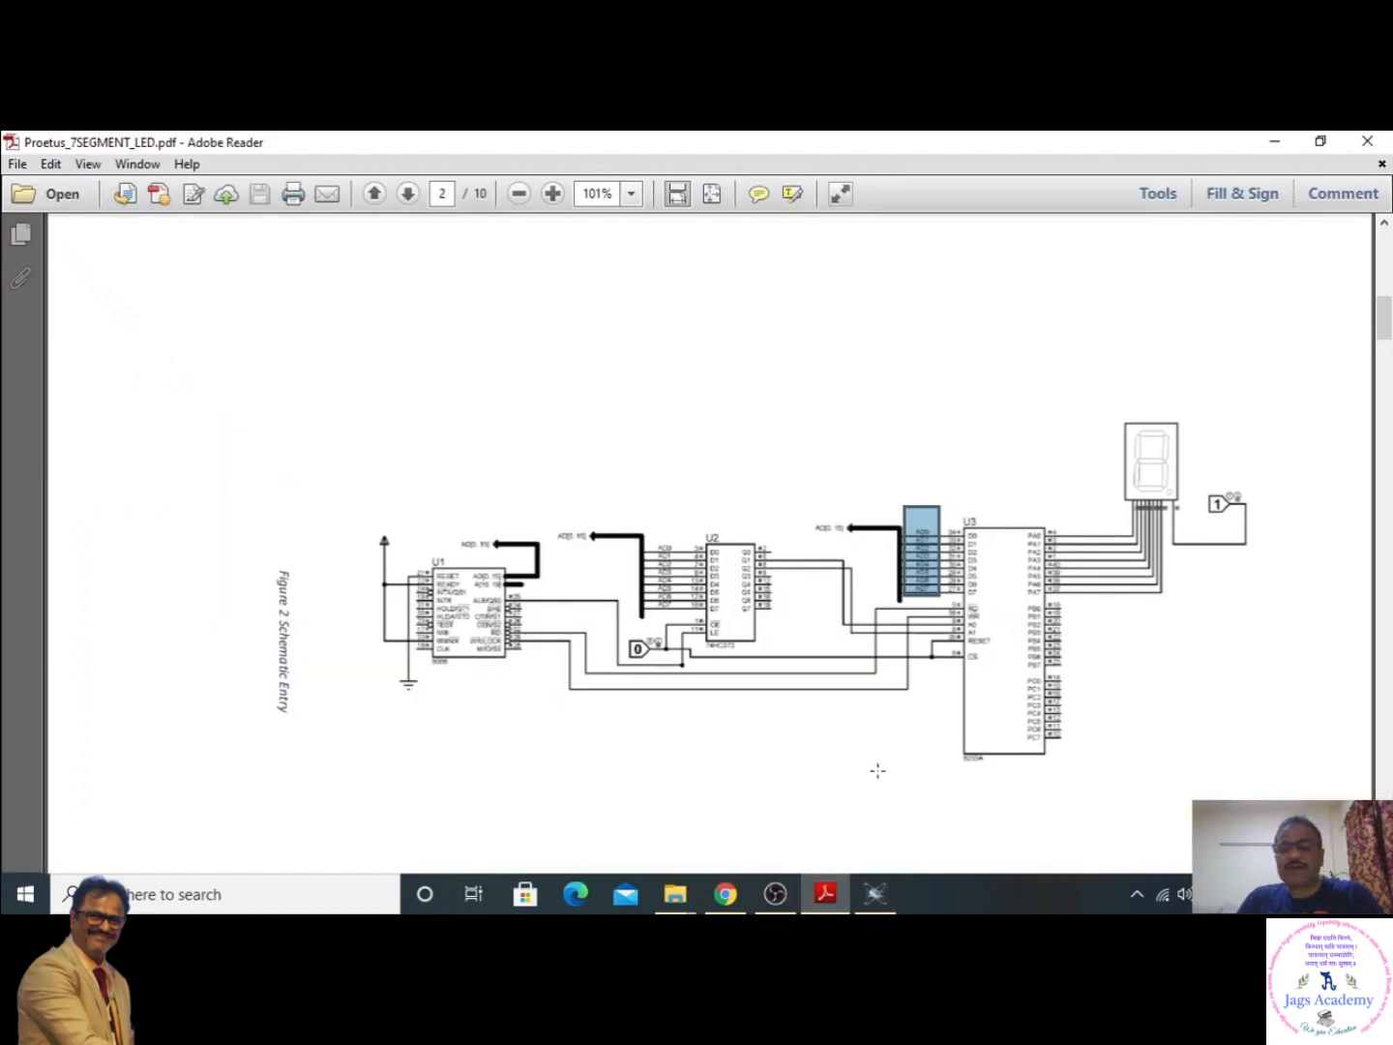
pyautogui.click(690, 695)
pyautogui.click(877, 892)
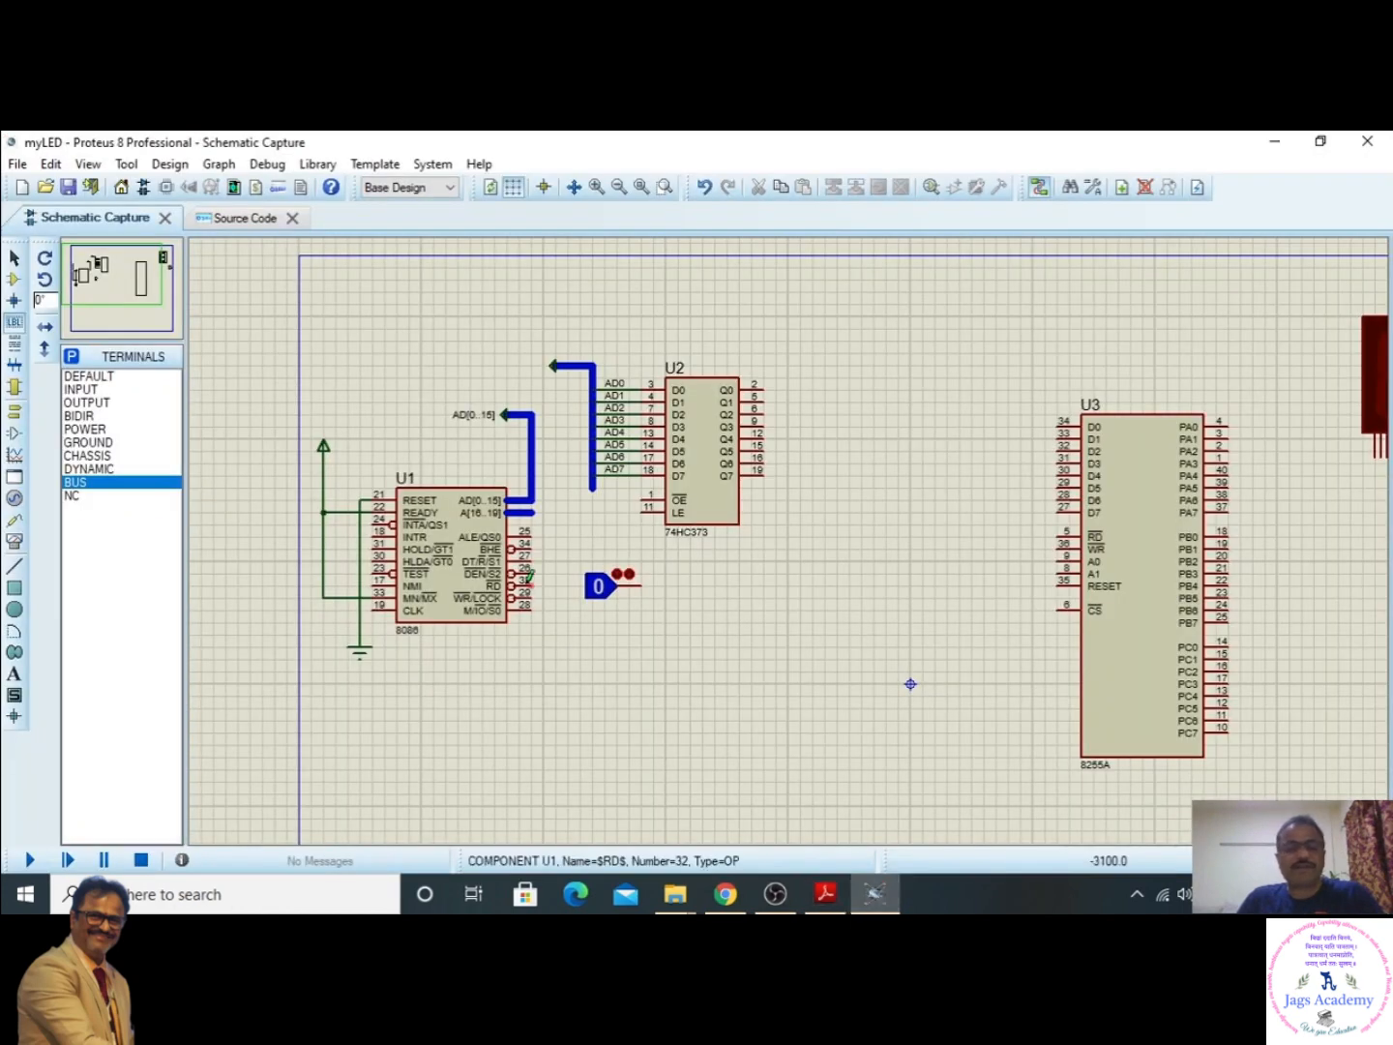
pyautogui.click(826, 892)
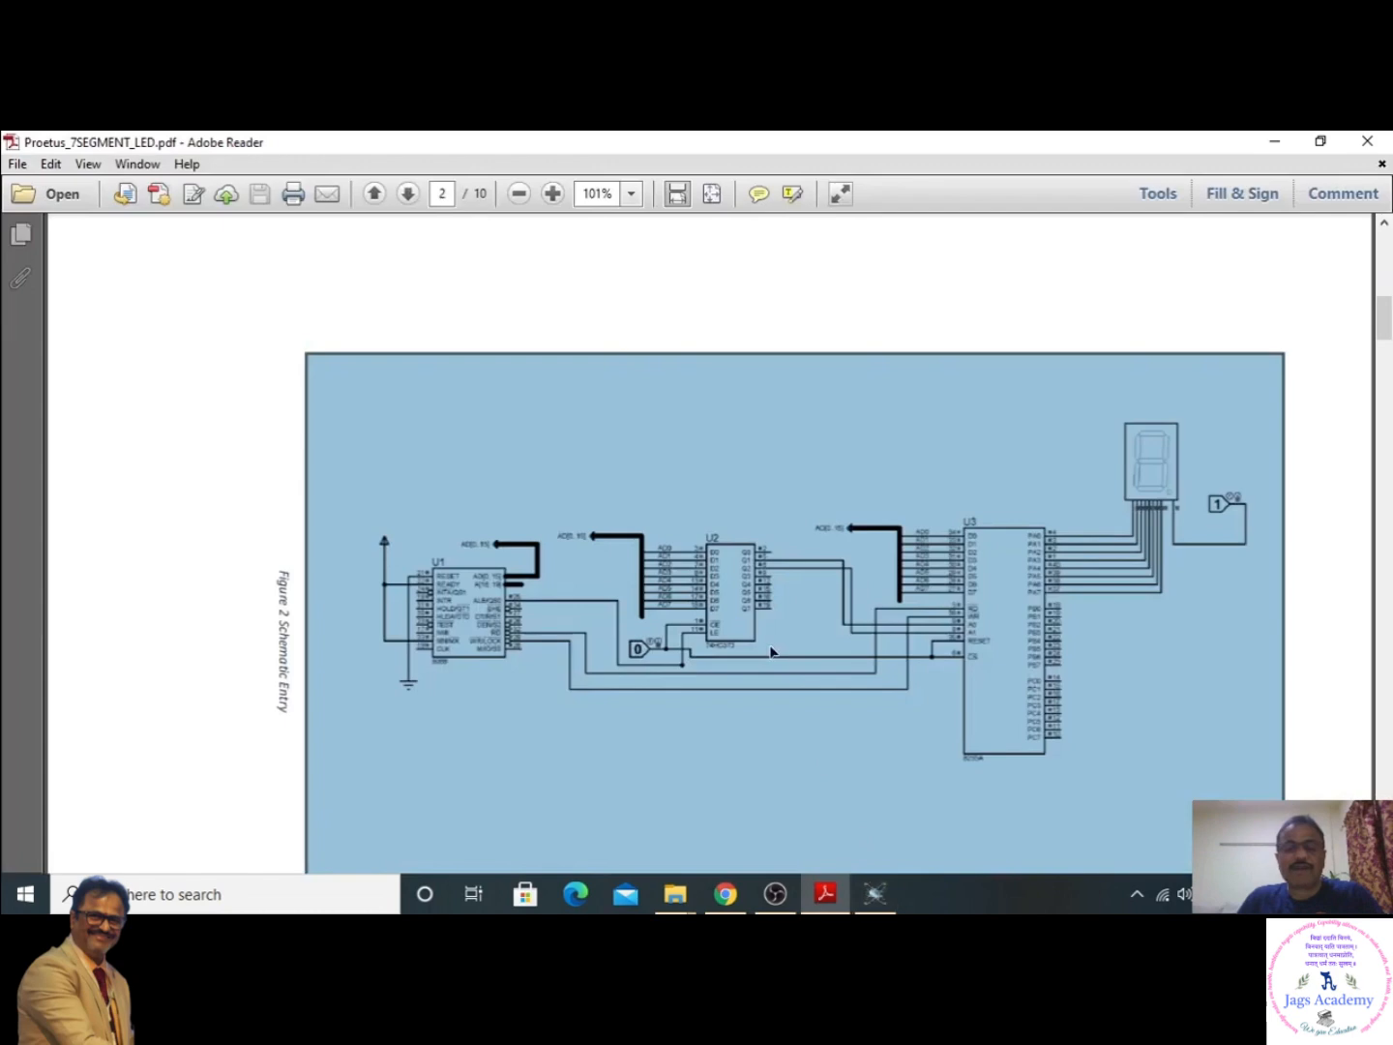
pyautogui.click(724, 289)
pyautogui.scroll(1, 794, 584)
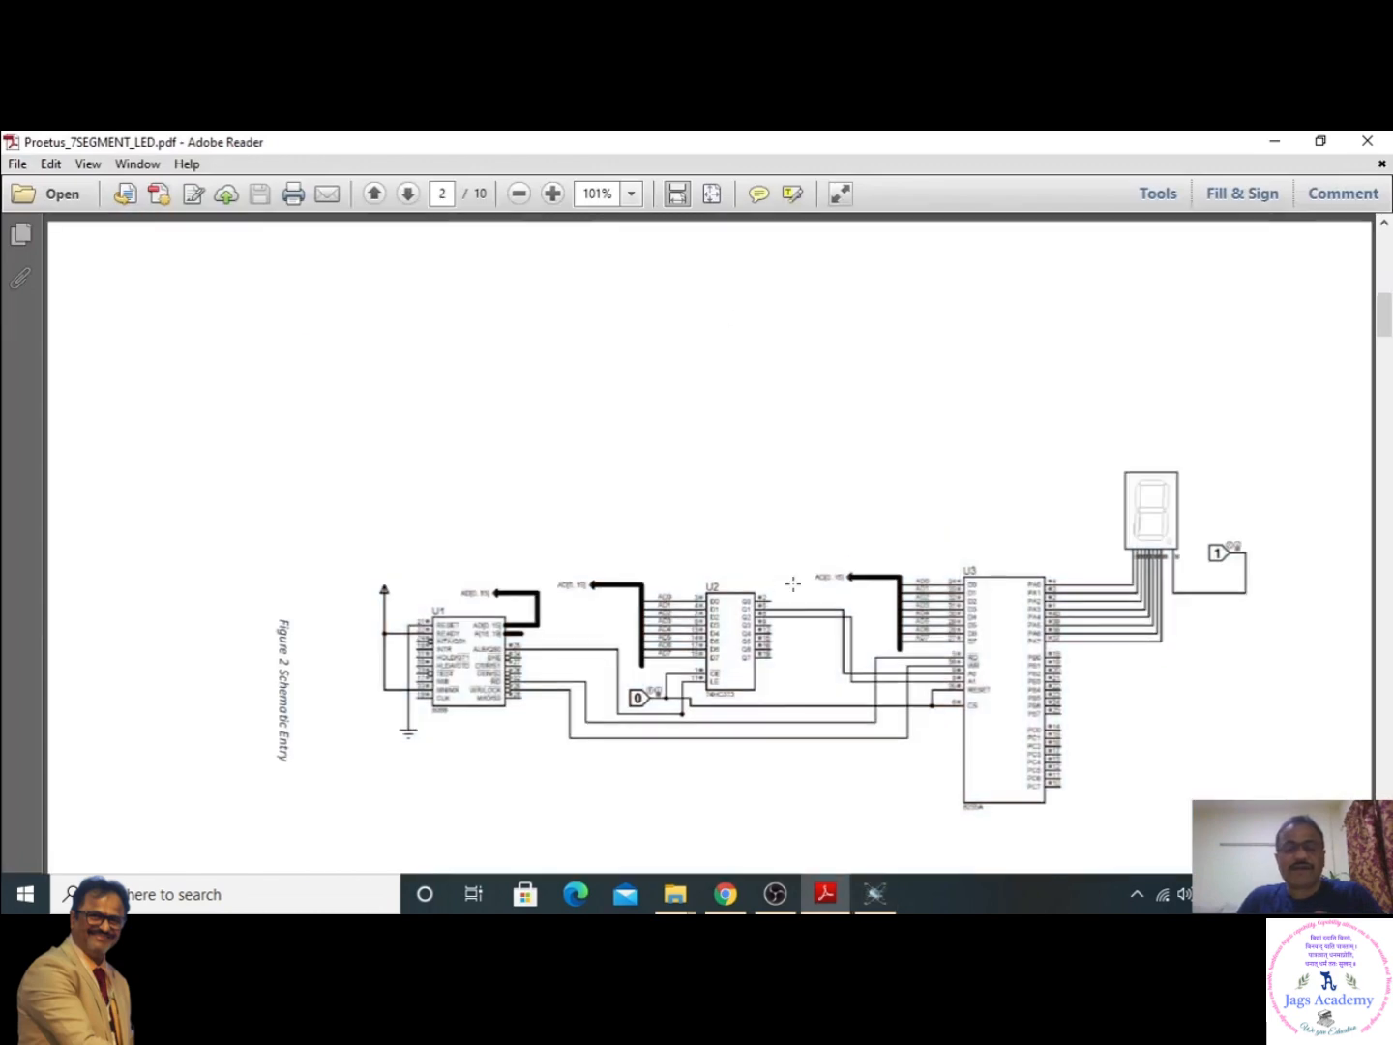
pyautogui.click(631, 194)
pyautogui.click(656, 379)
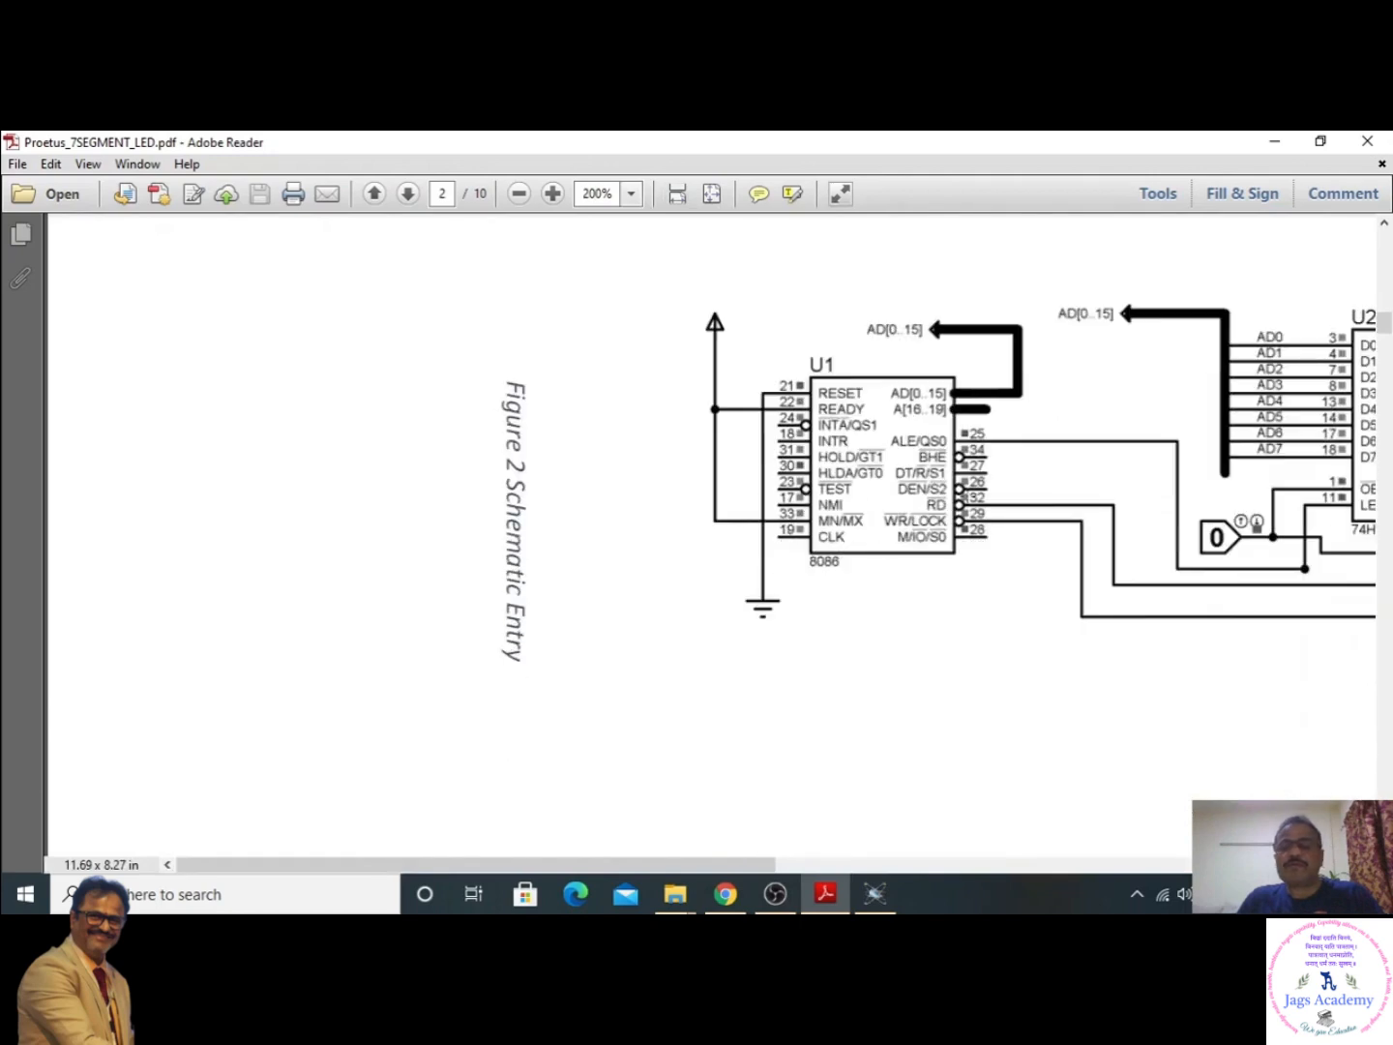
pyautogui.moveTo(408, 866); pyautogui.dragTo(675, 863)
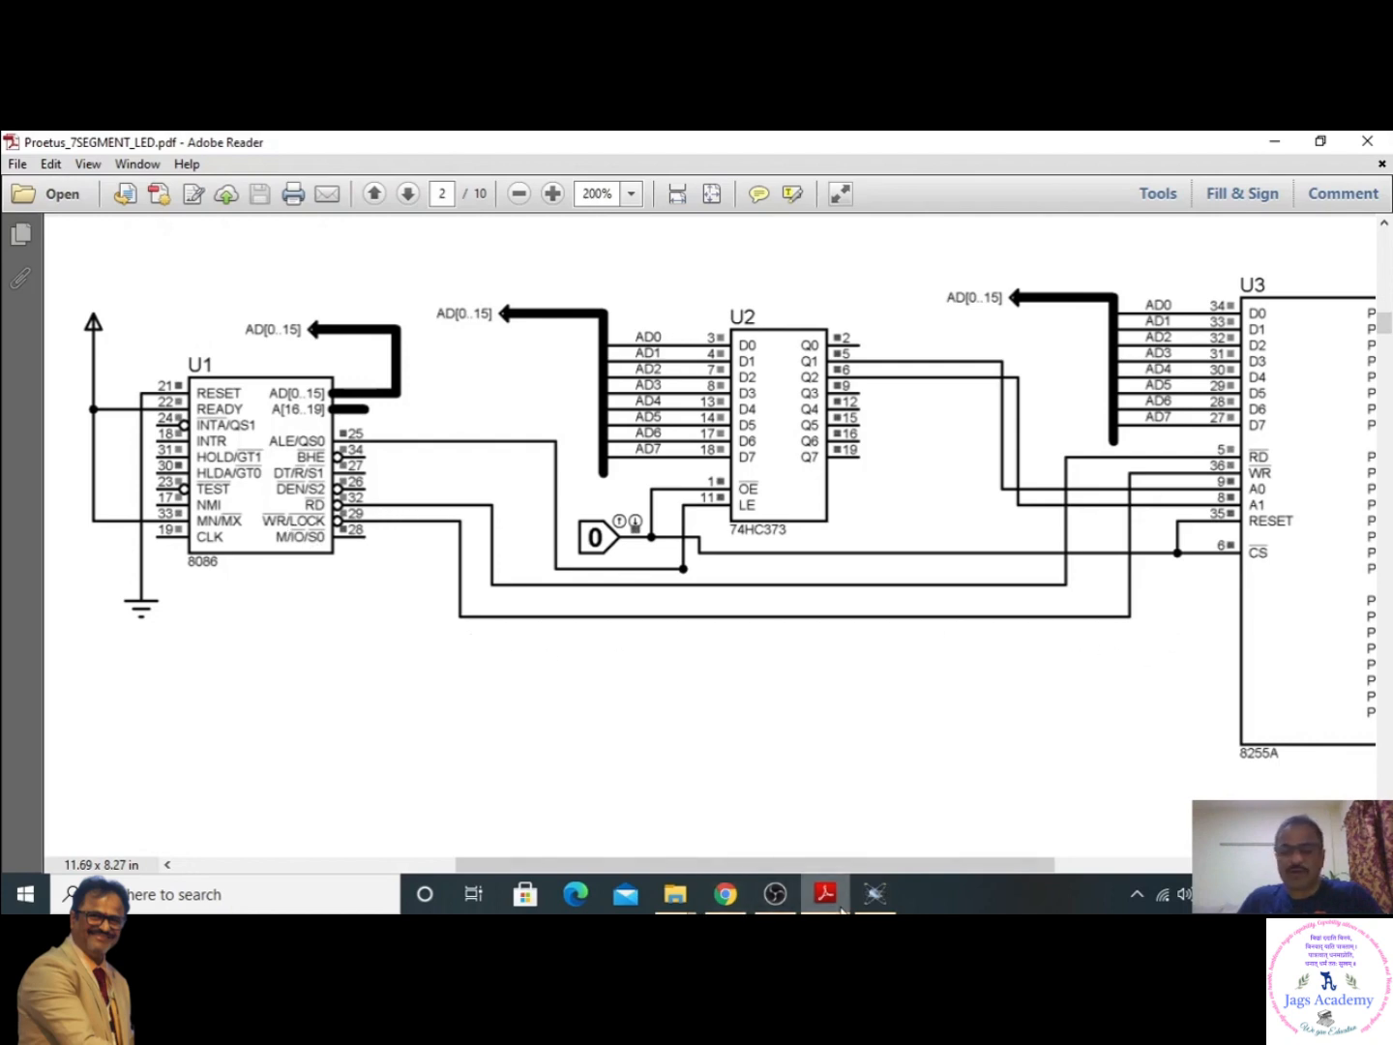
# - Return to Proteus and move the logic state input below the 74HC373 up closer to the chip's OE and LE pins
pyautogui.click(885, 896)
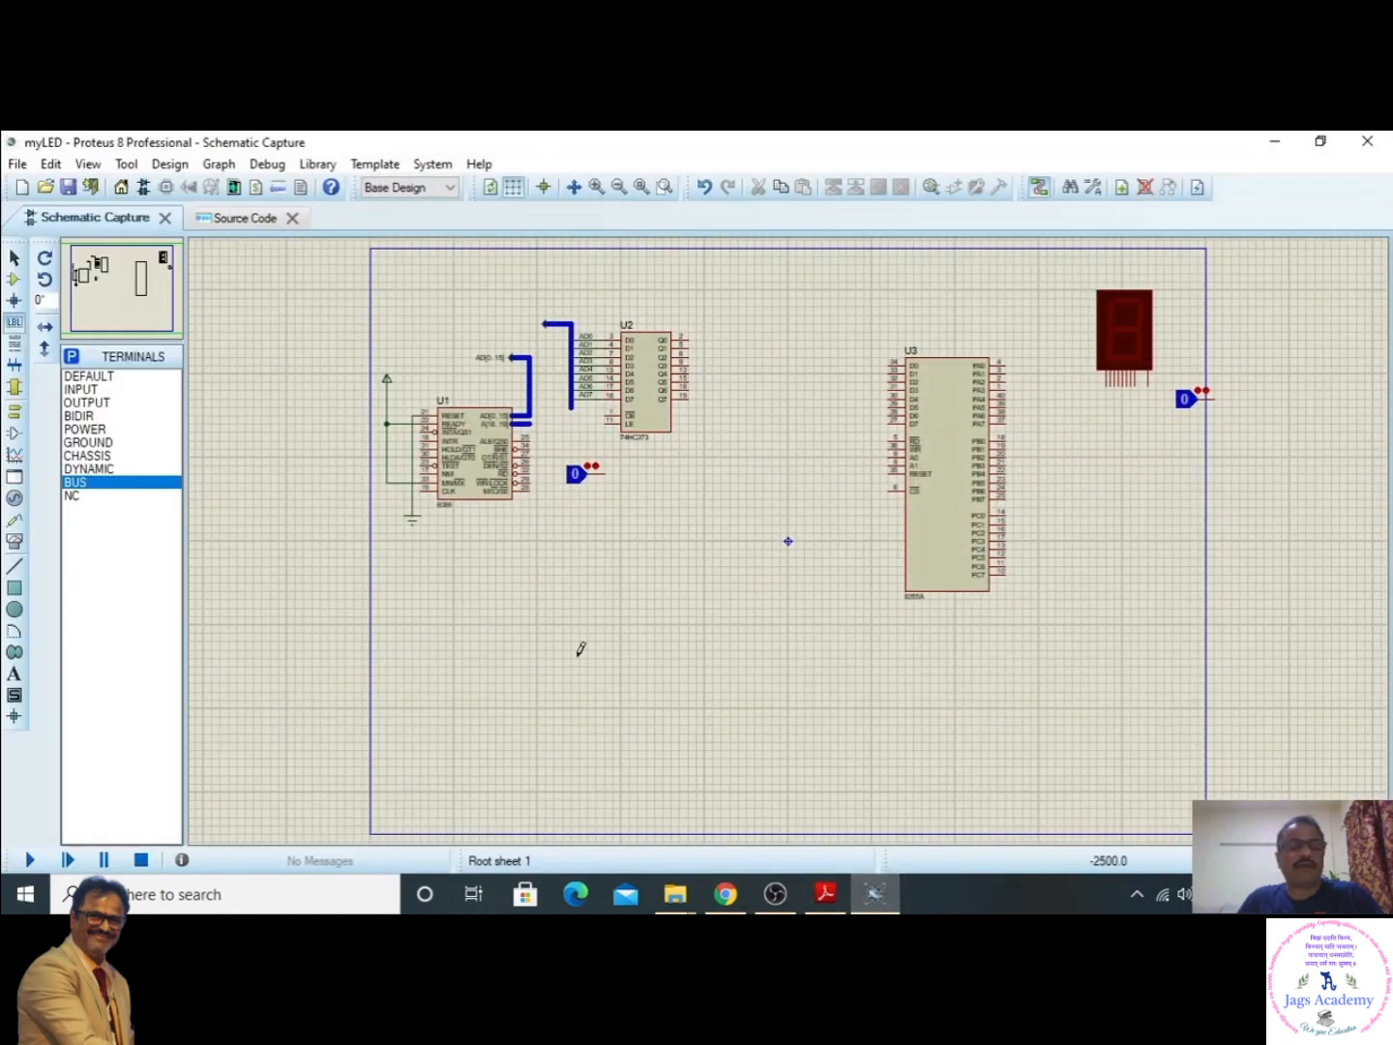
pyautogui.scroll(1, 516, 548)
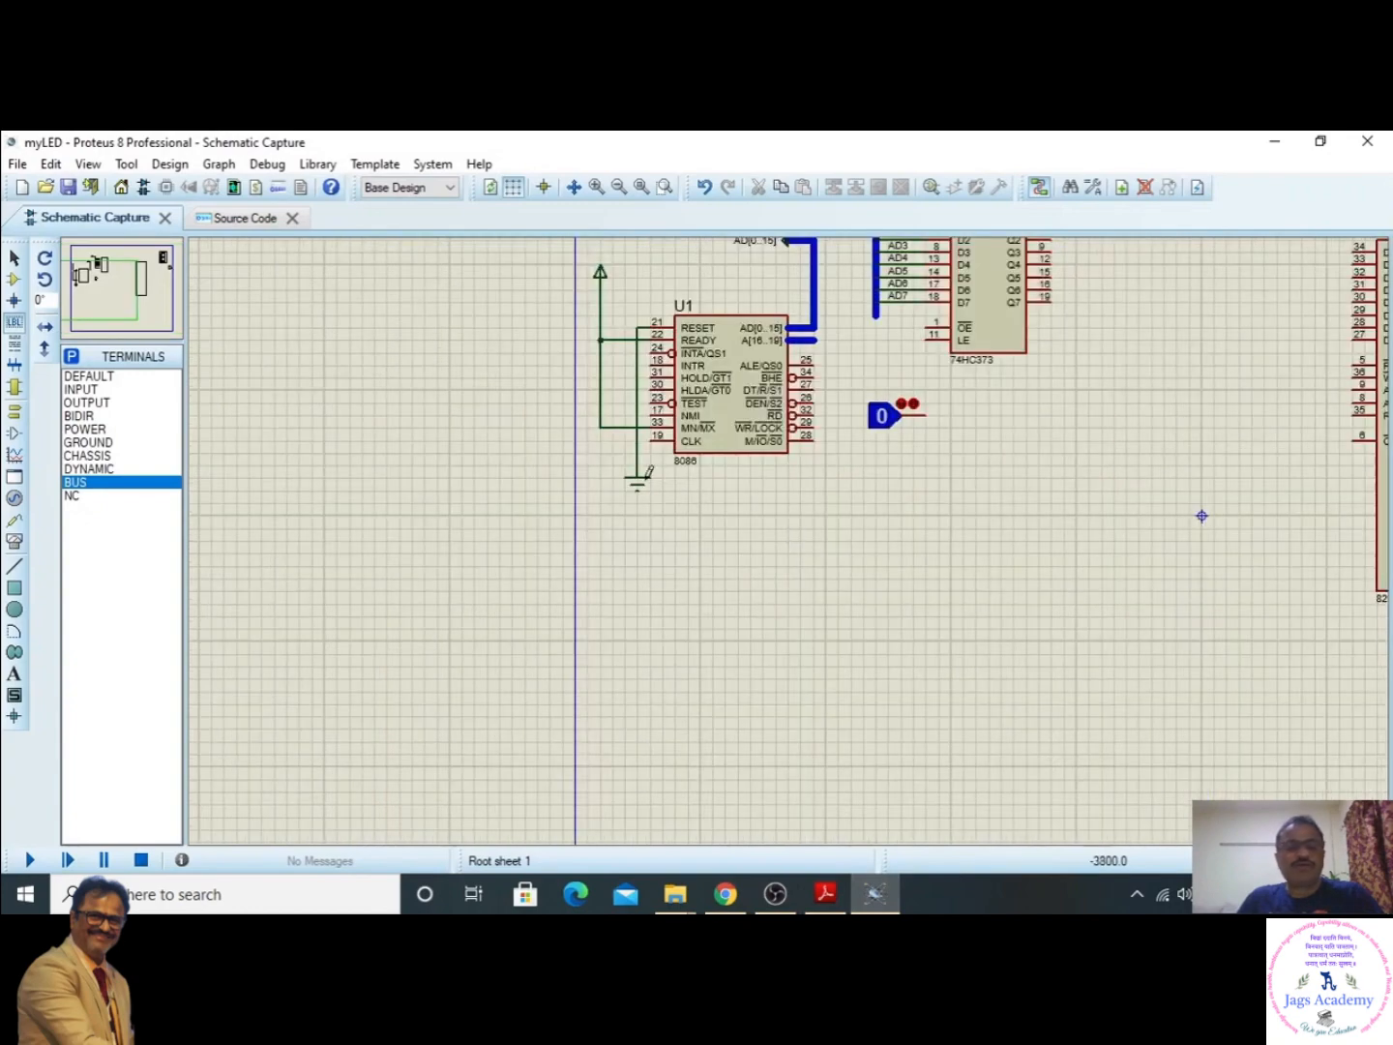
pyautogui.moveTo(79, 302); pyautogui.dragTo(125, 277)
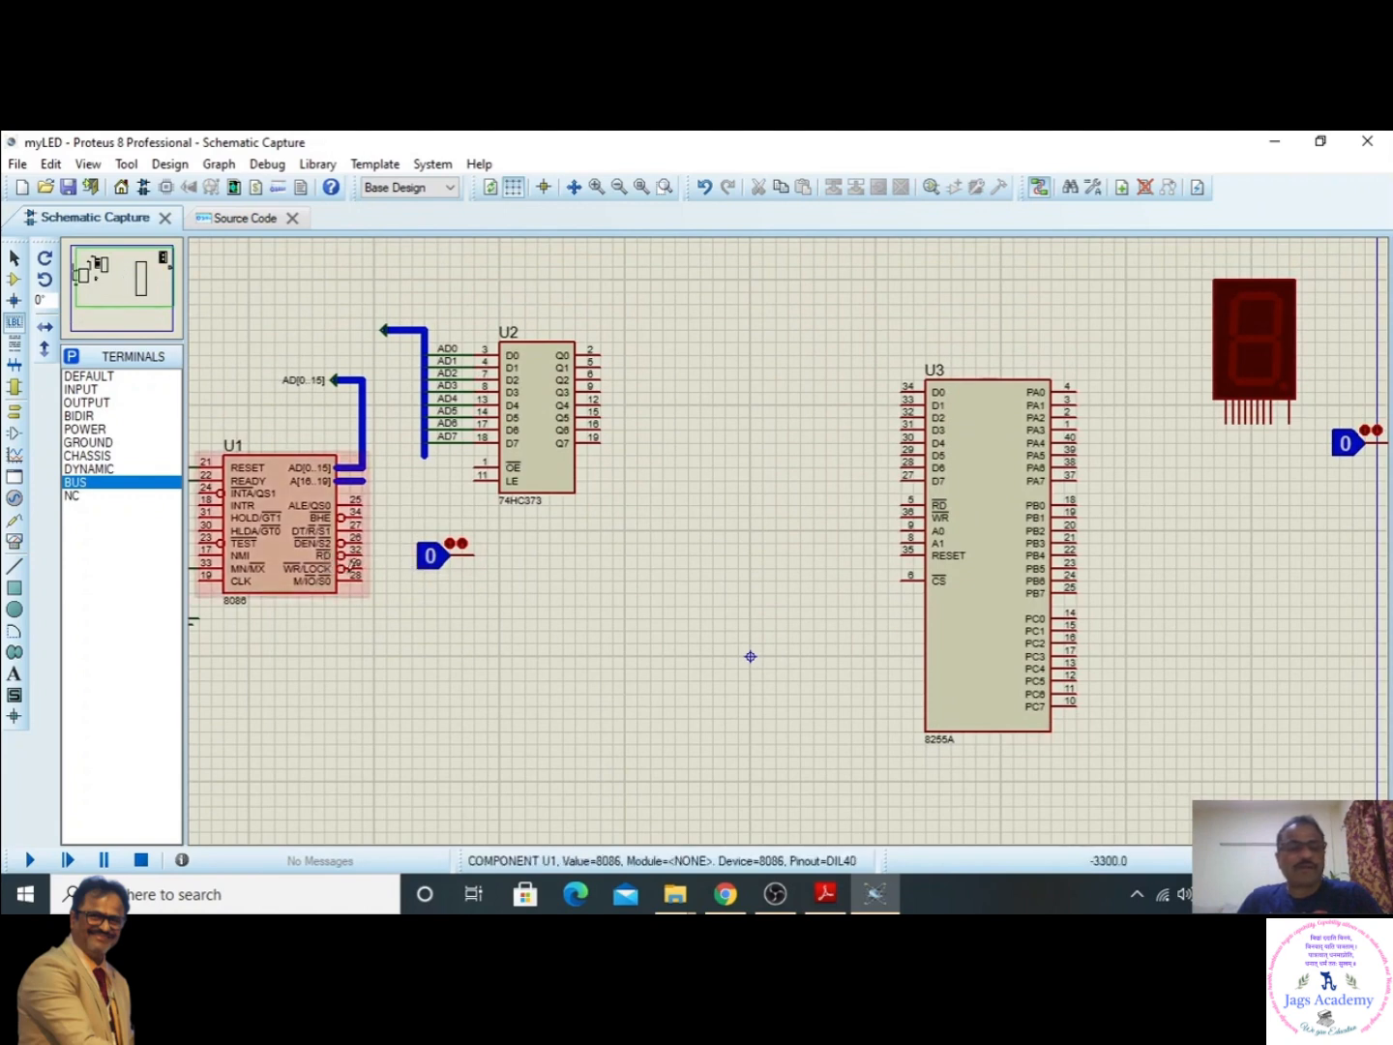
pyautogui.moveTo(401, 531); pyautogui.dragTo(450, 527)
pyautogui.click(607, 579)
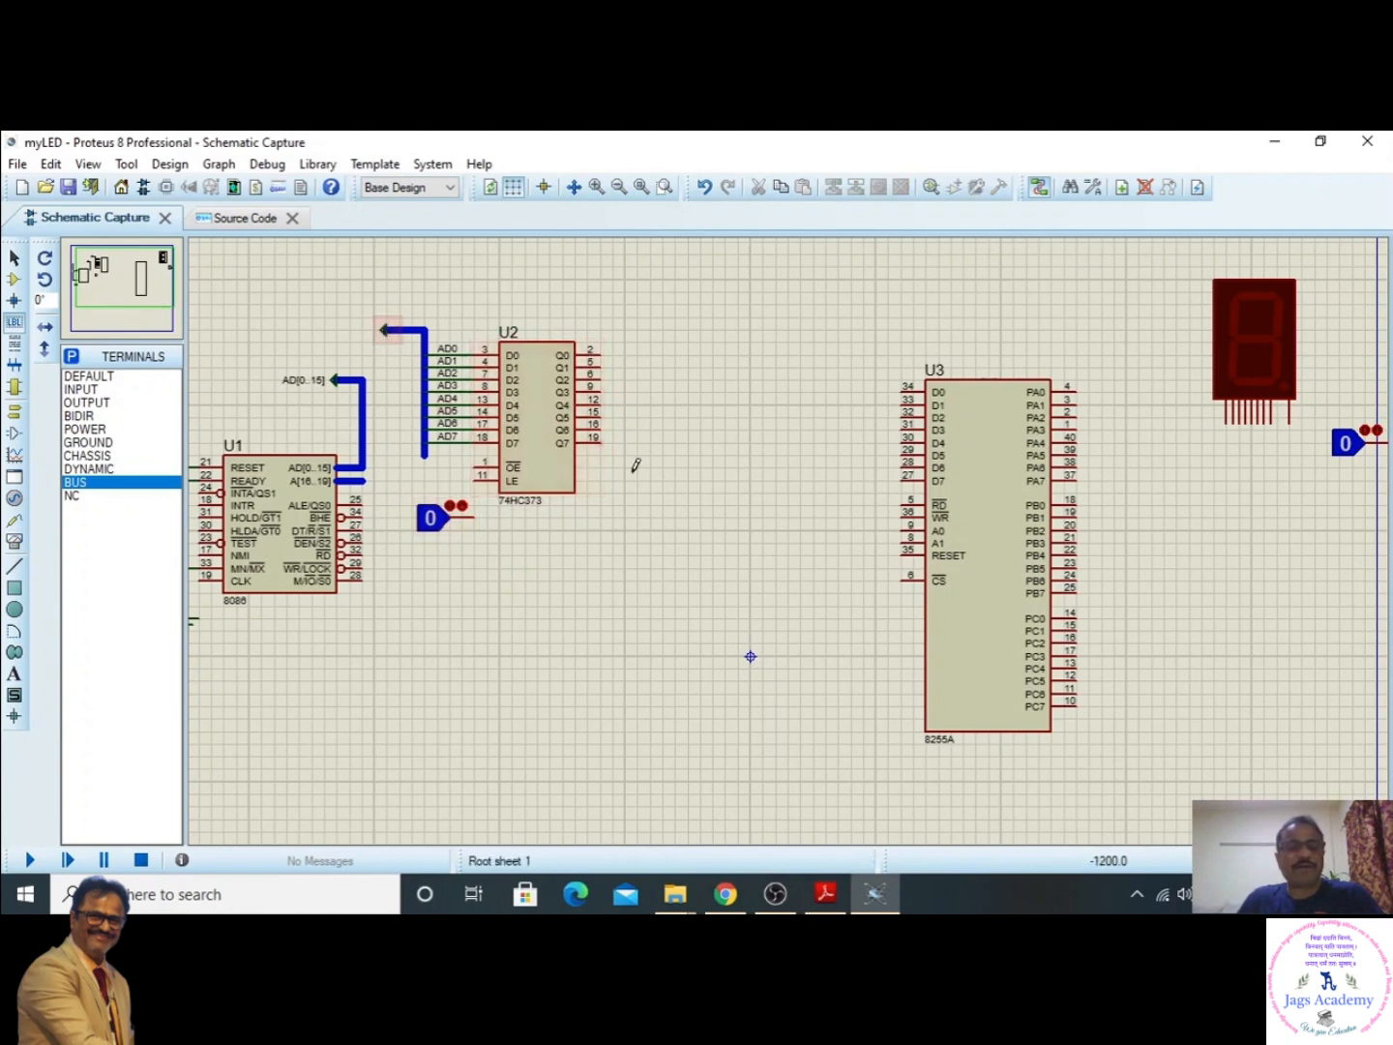
# - Try to move the 74HC373 with its labelled bus and logic state as a block away from the 8086, and undo the move
pyautogui.moveTo(725, 568); pyautogui.dragTo(362, 291)
pyautogui.moveTo(524, 387); pyautogui.dragTo(578, 385)
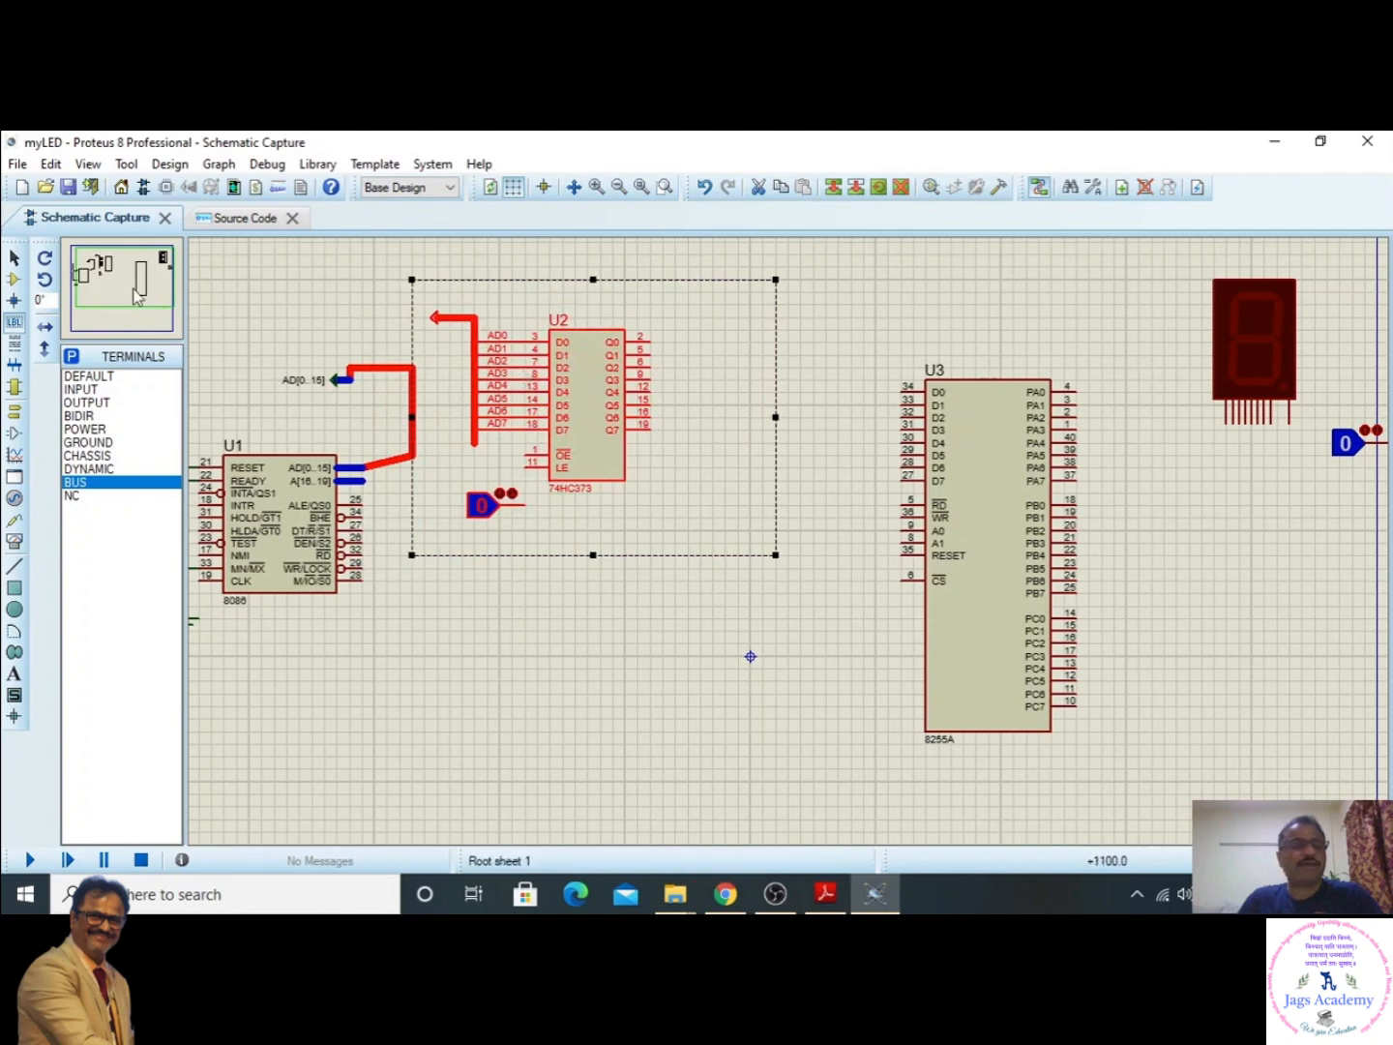
pyautogui.click(263, 296)
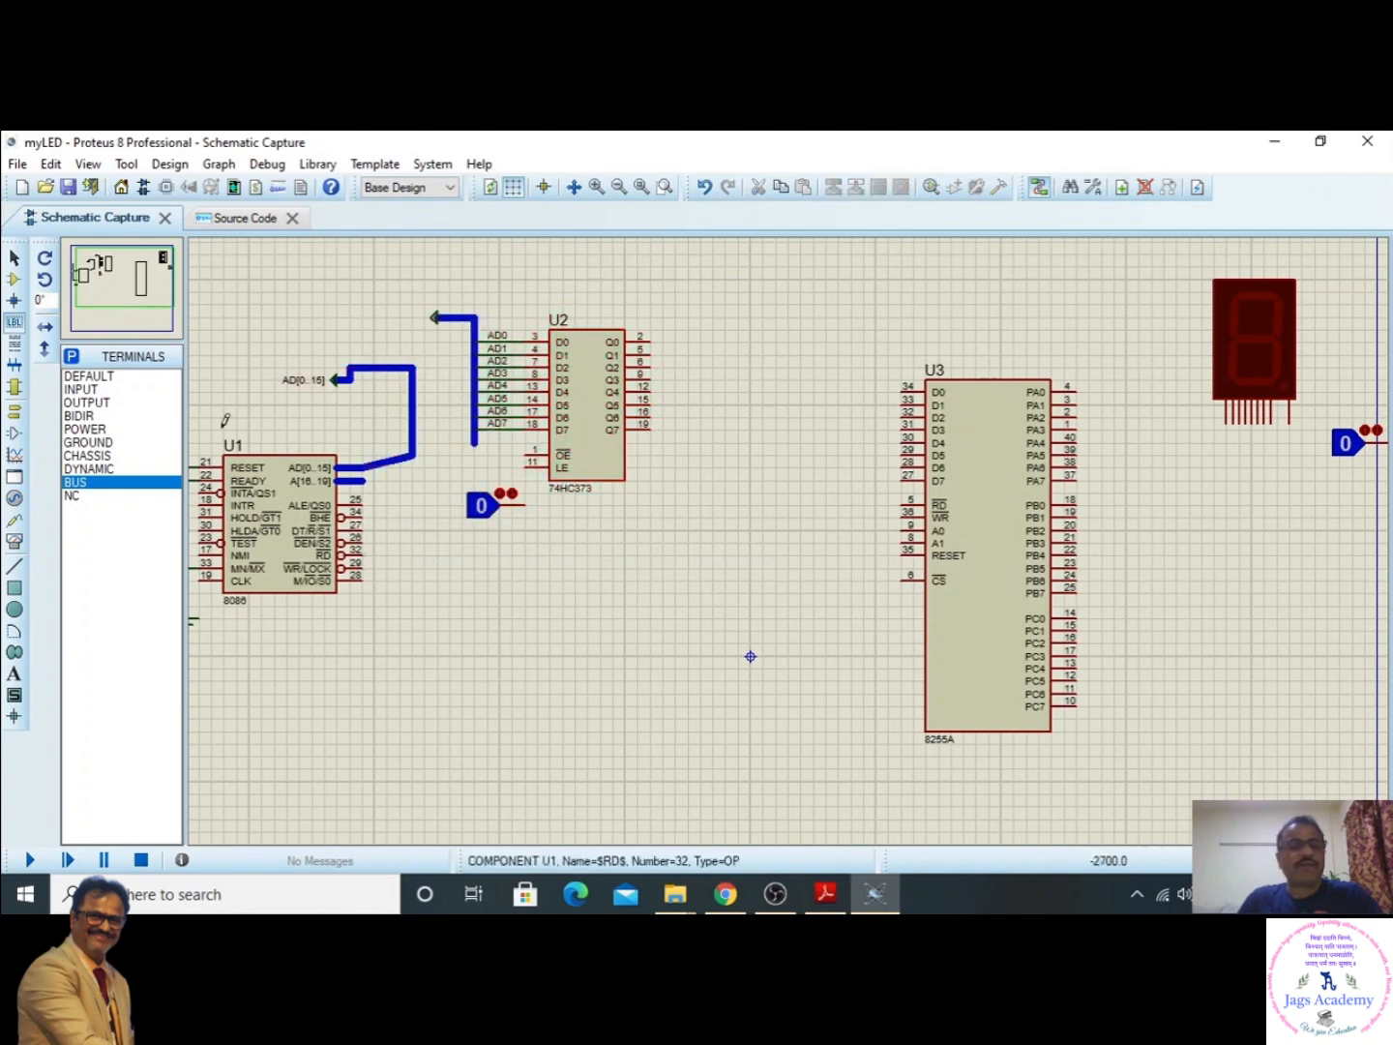
pyautogui.click(50, 164)
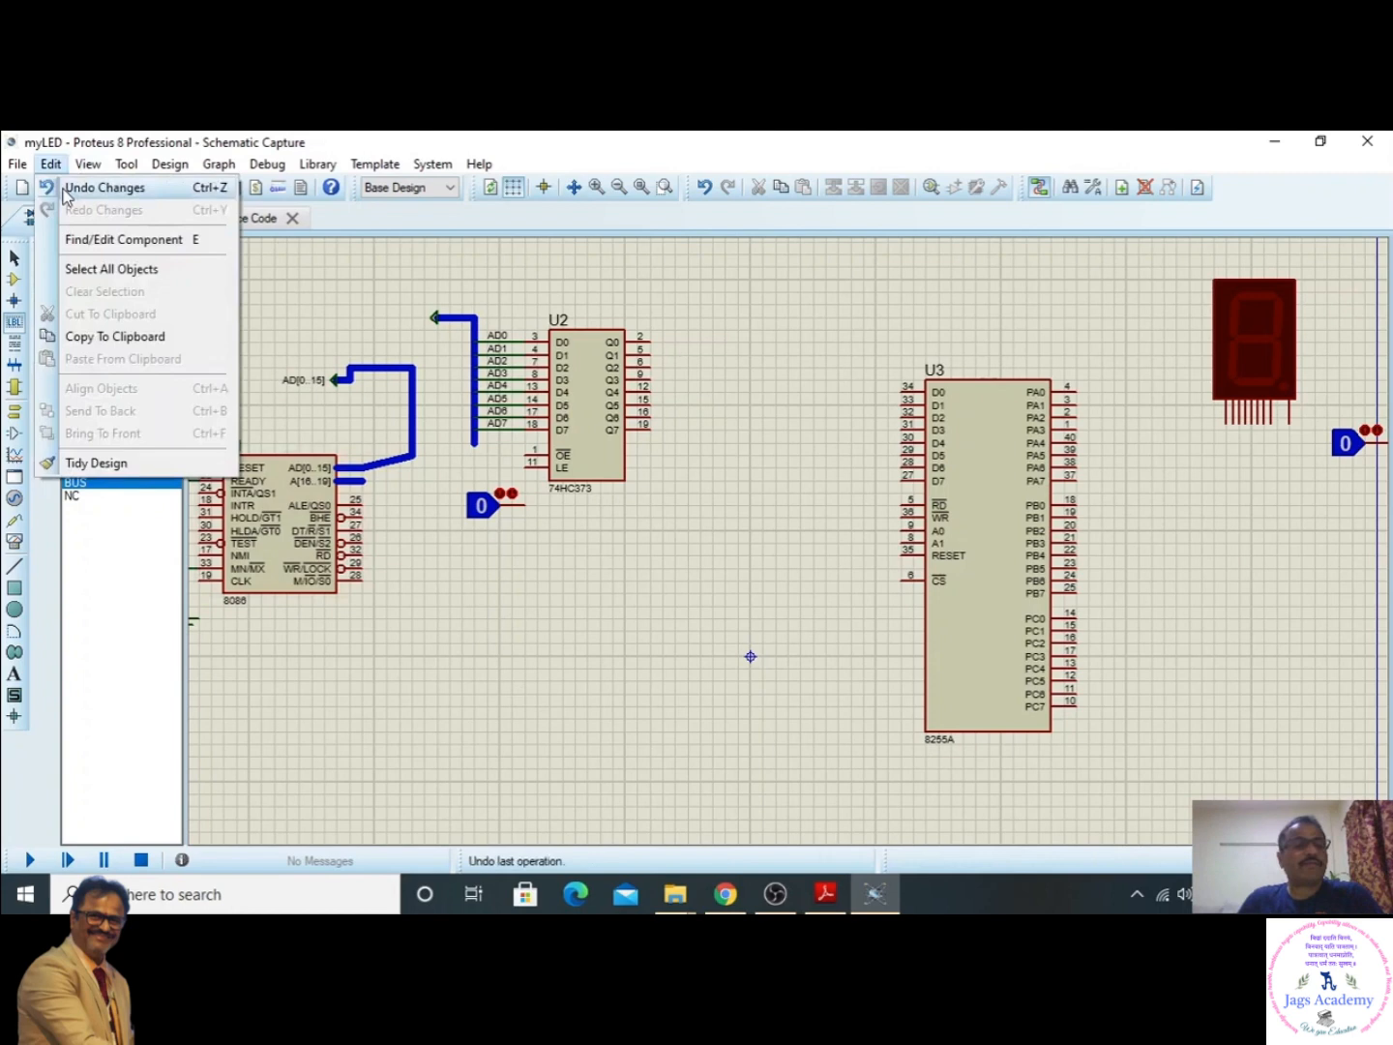
pyautogui.click(64, 188)
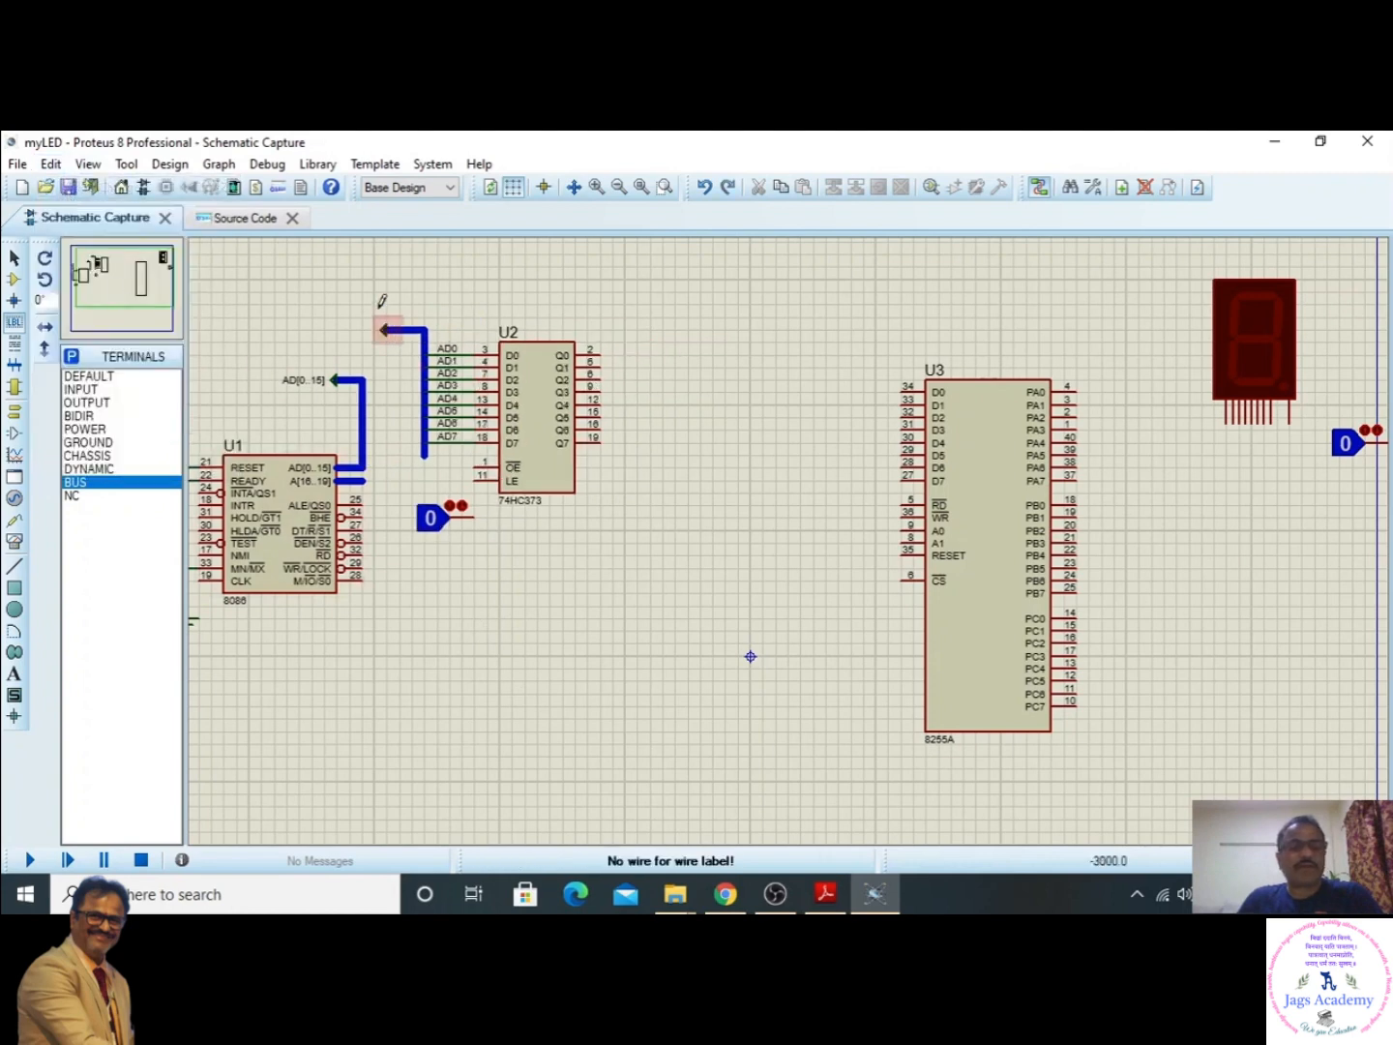
# - Move the 74HC373, its bus and the logic state as a block away from the 8086, leaving the 8086's bus out of the selection
pyautogui.moveTo(375, 306); pyautogui.dragTo(662, 568)
pyautogui.moveTo(527, 454); pyautogui.dragTo(576, 437)
pyautogui.click(540, 619)
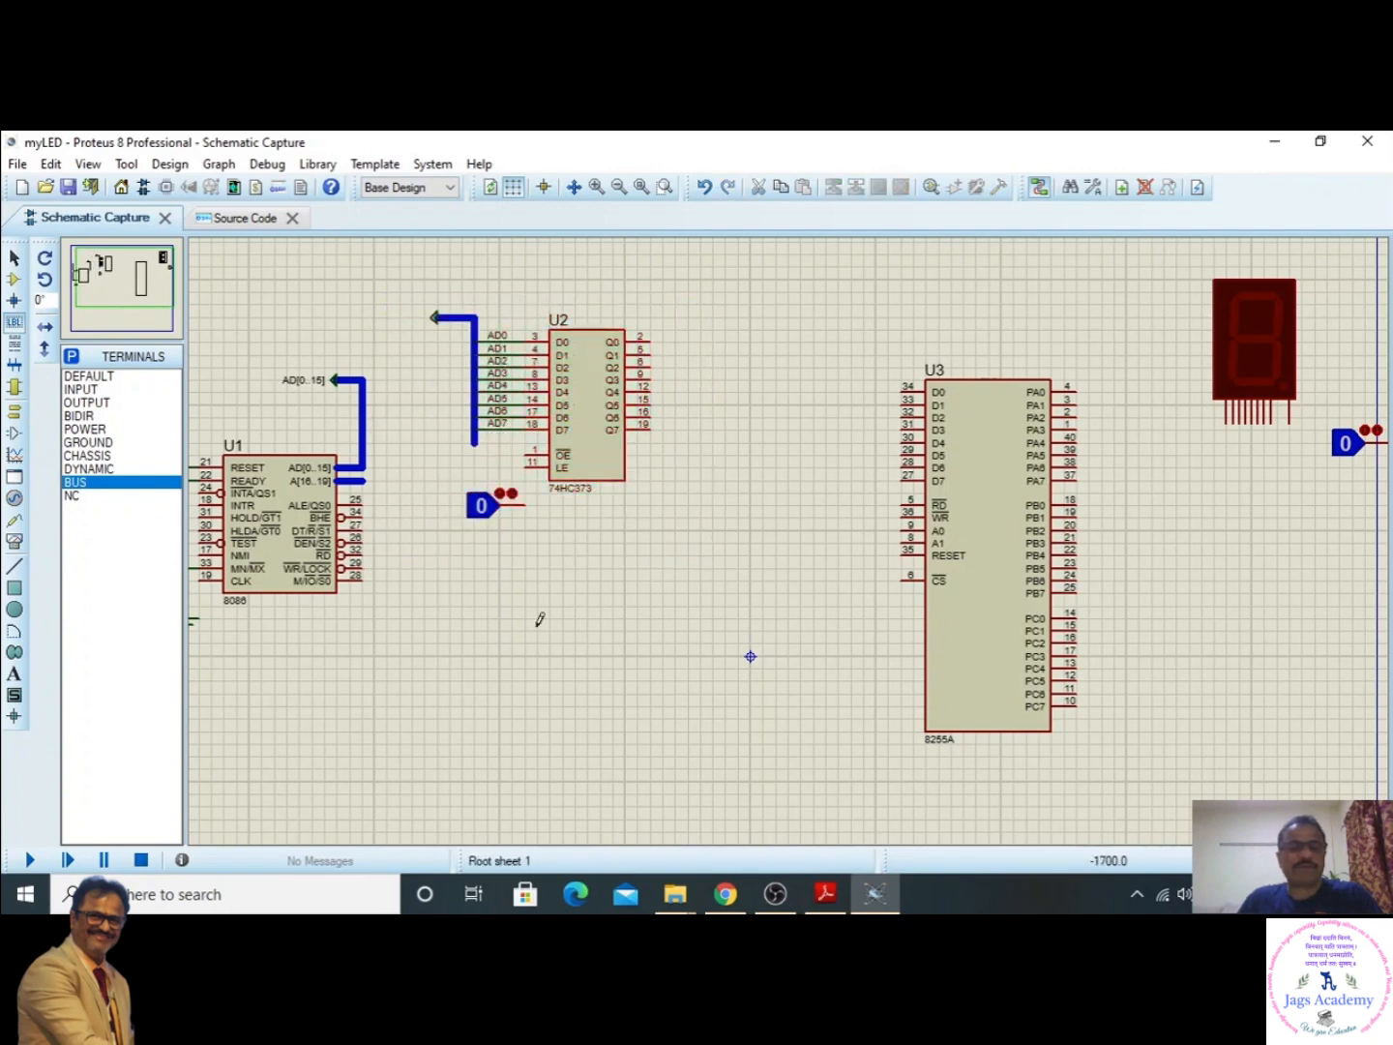
# - Wire the 8086's RD and WR/LOCK pins to the 8255A's RD and WR pins
pyautogui.click(364, 553)
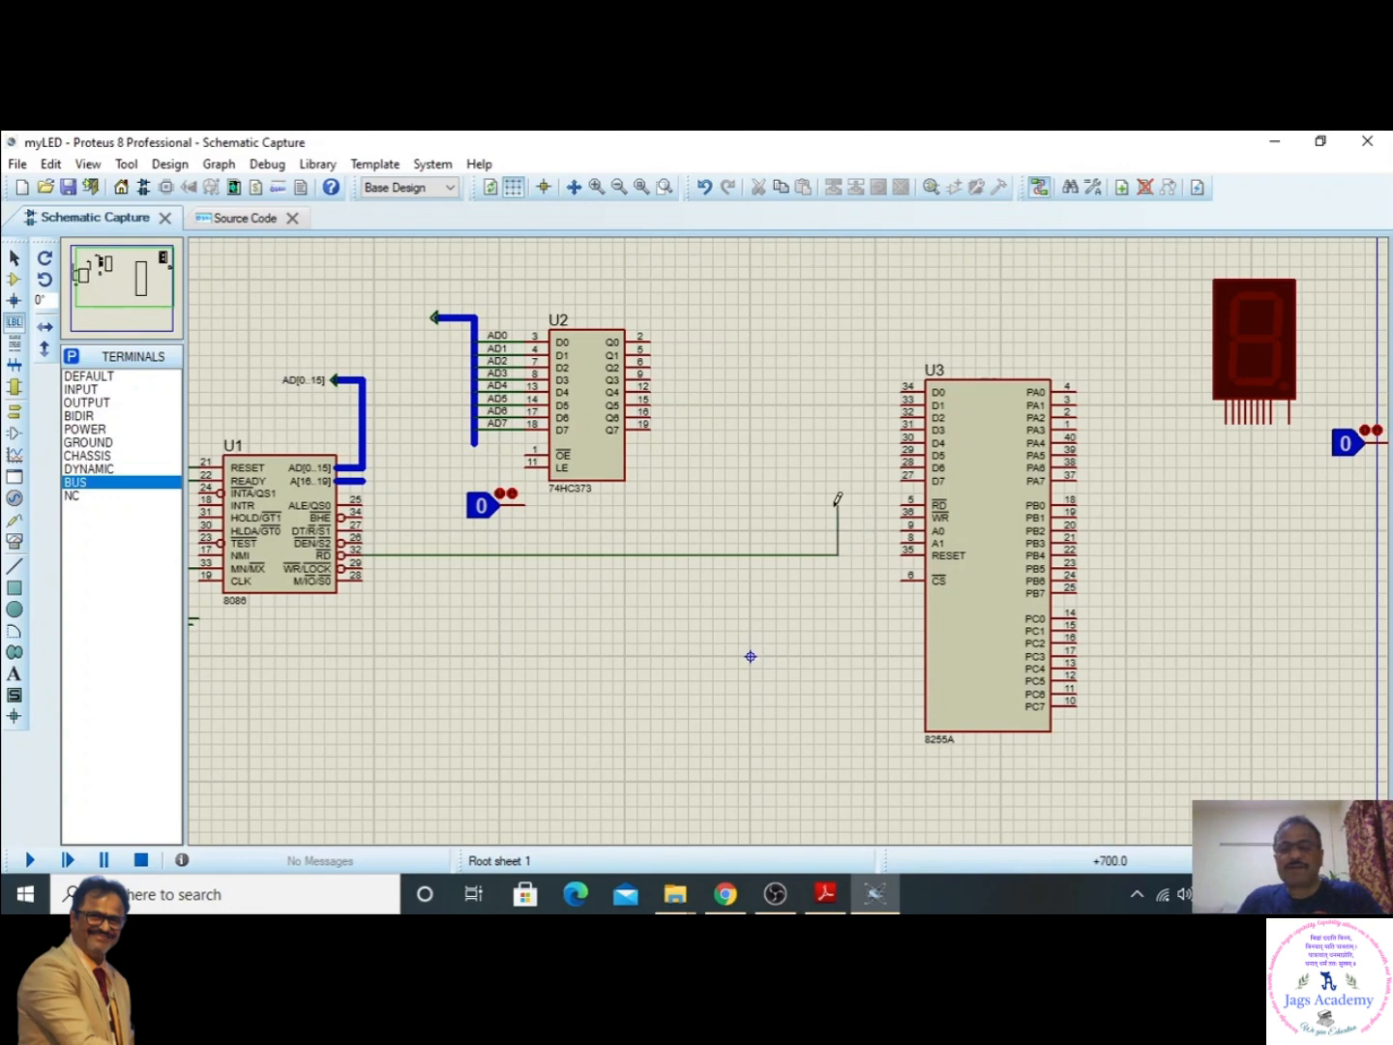
pyautogui.click(906, 504)
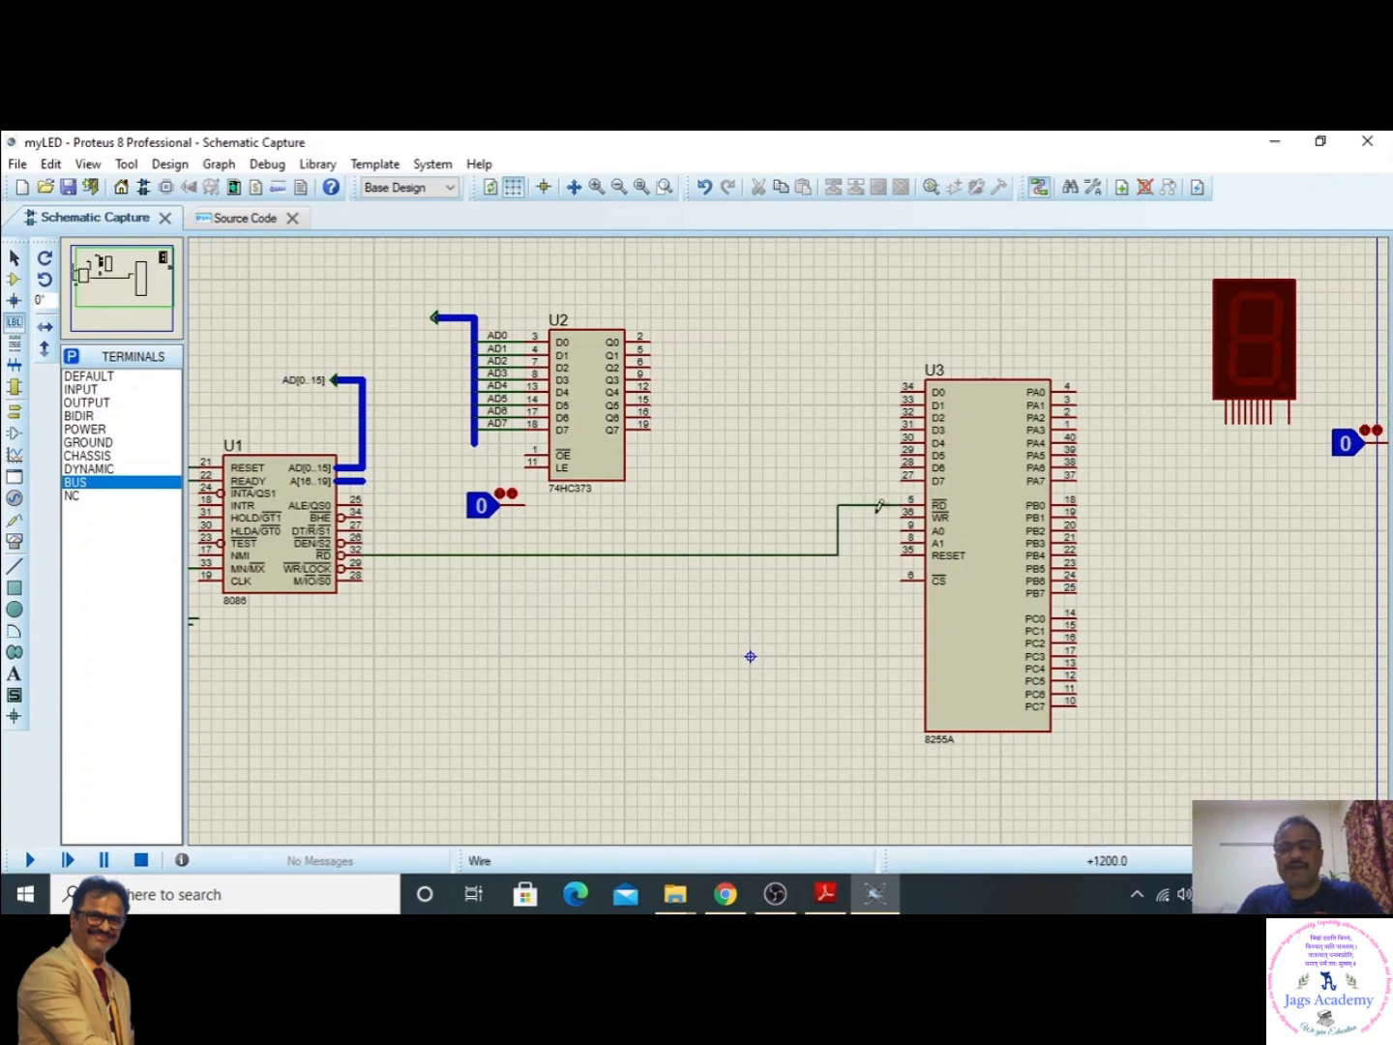
pyautogui.click(364, 566)
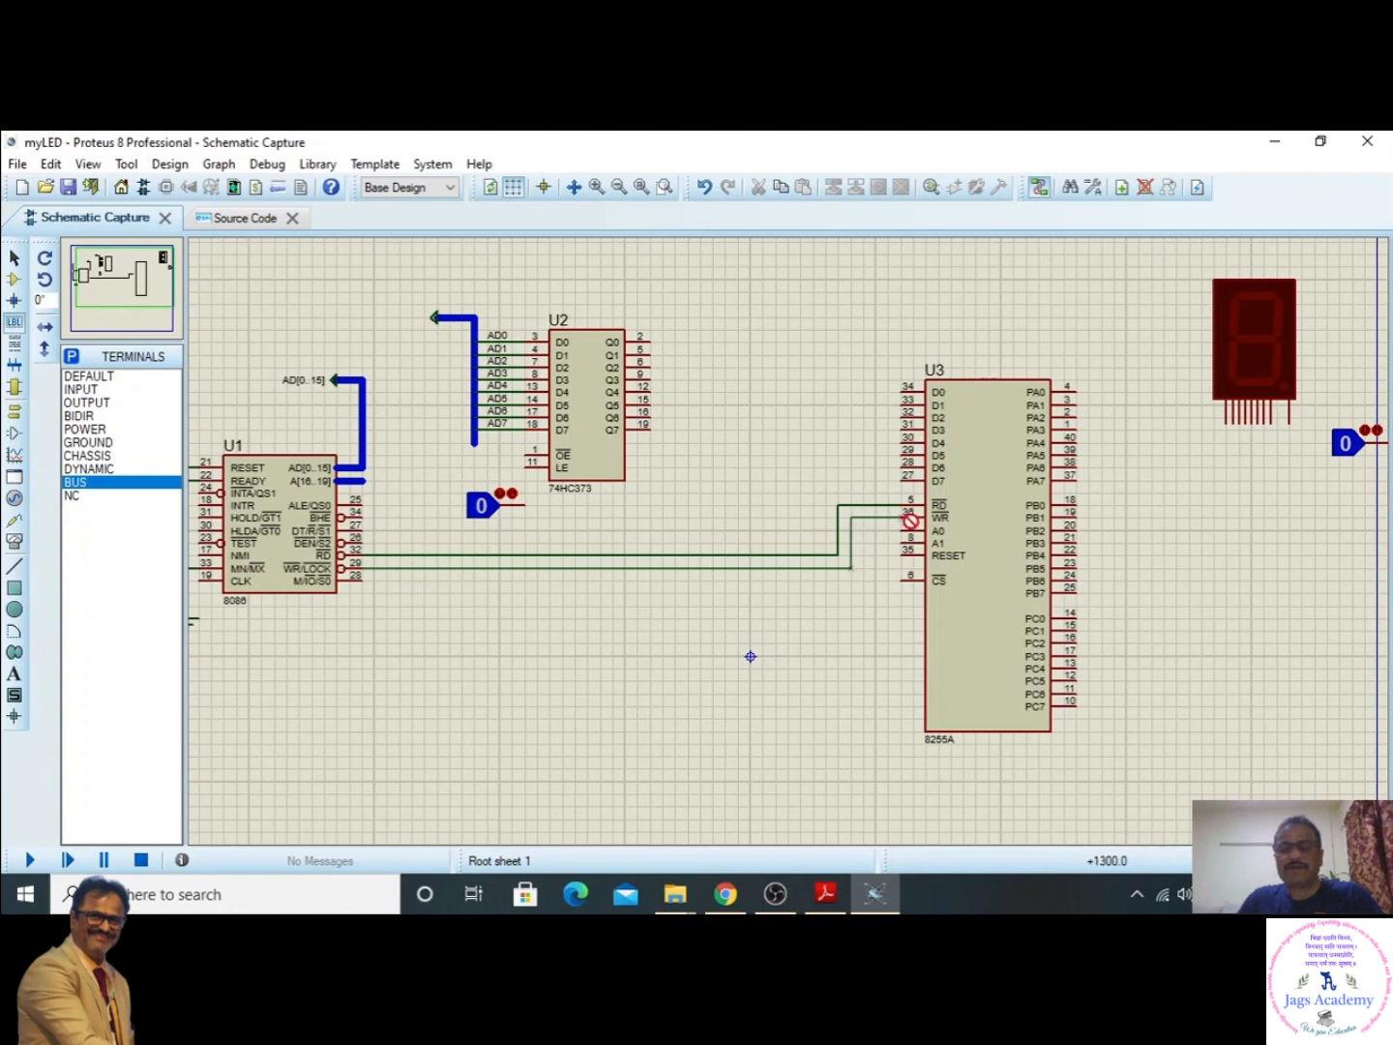
pyautogui.click(901, 518)
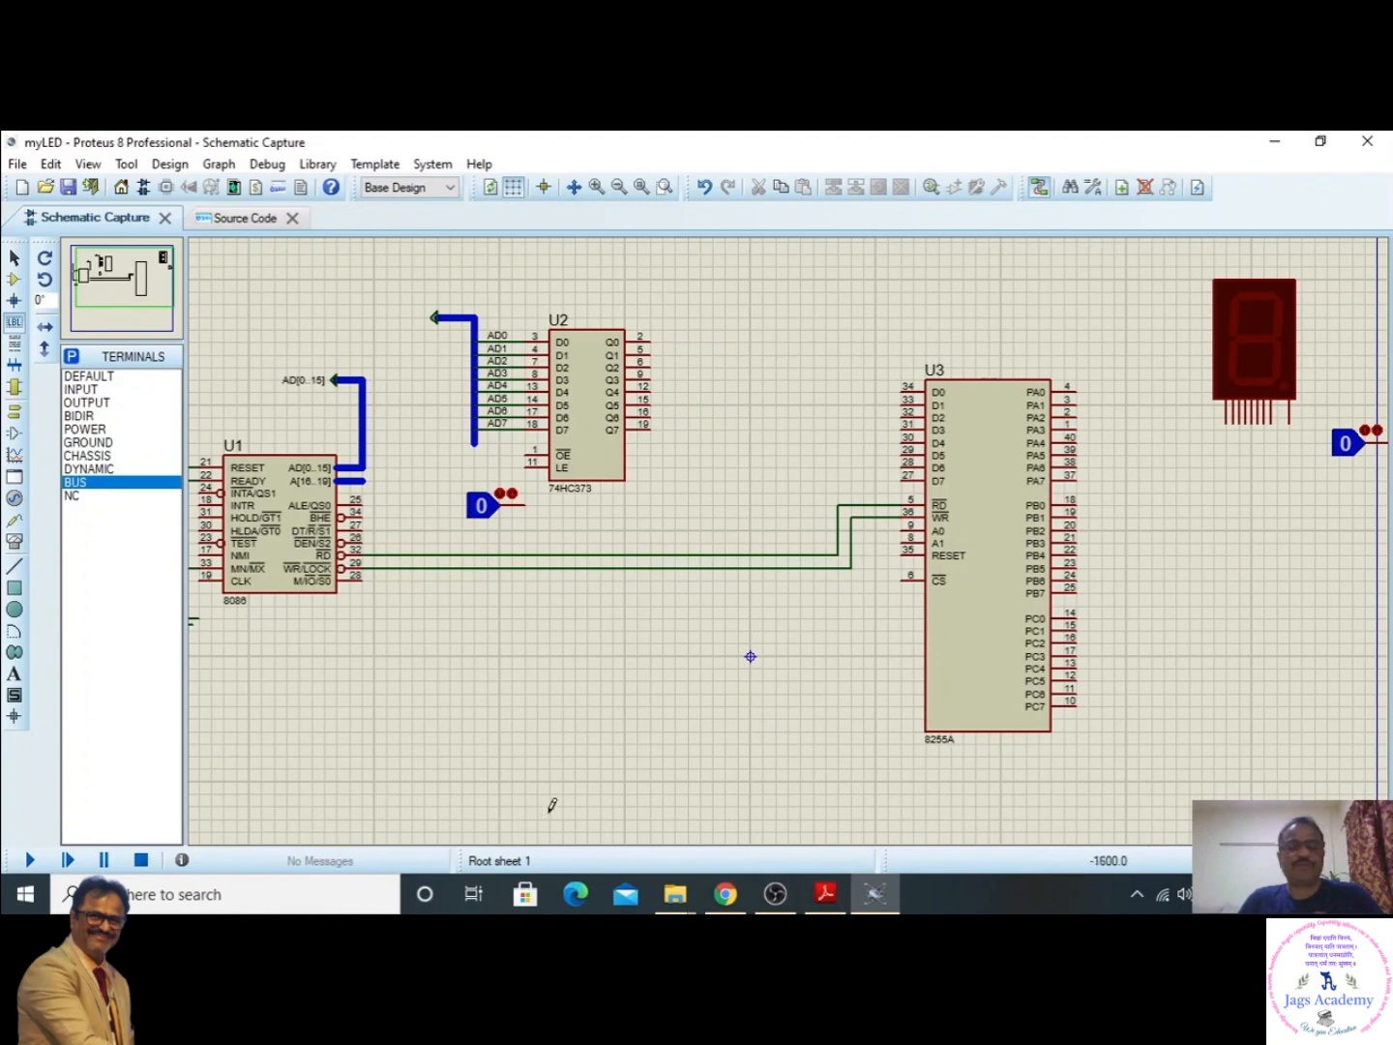
# - Wire the 8255A's PA0 pin to the first segment pin of the seven-segment display, routing it below the display
pyautogui.press('F7')
pyautogui.scroll(1, 659, 670)
pyautogui.scroll(-2, 790, 535)
pyautogui.scroll(1, 791, 535)
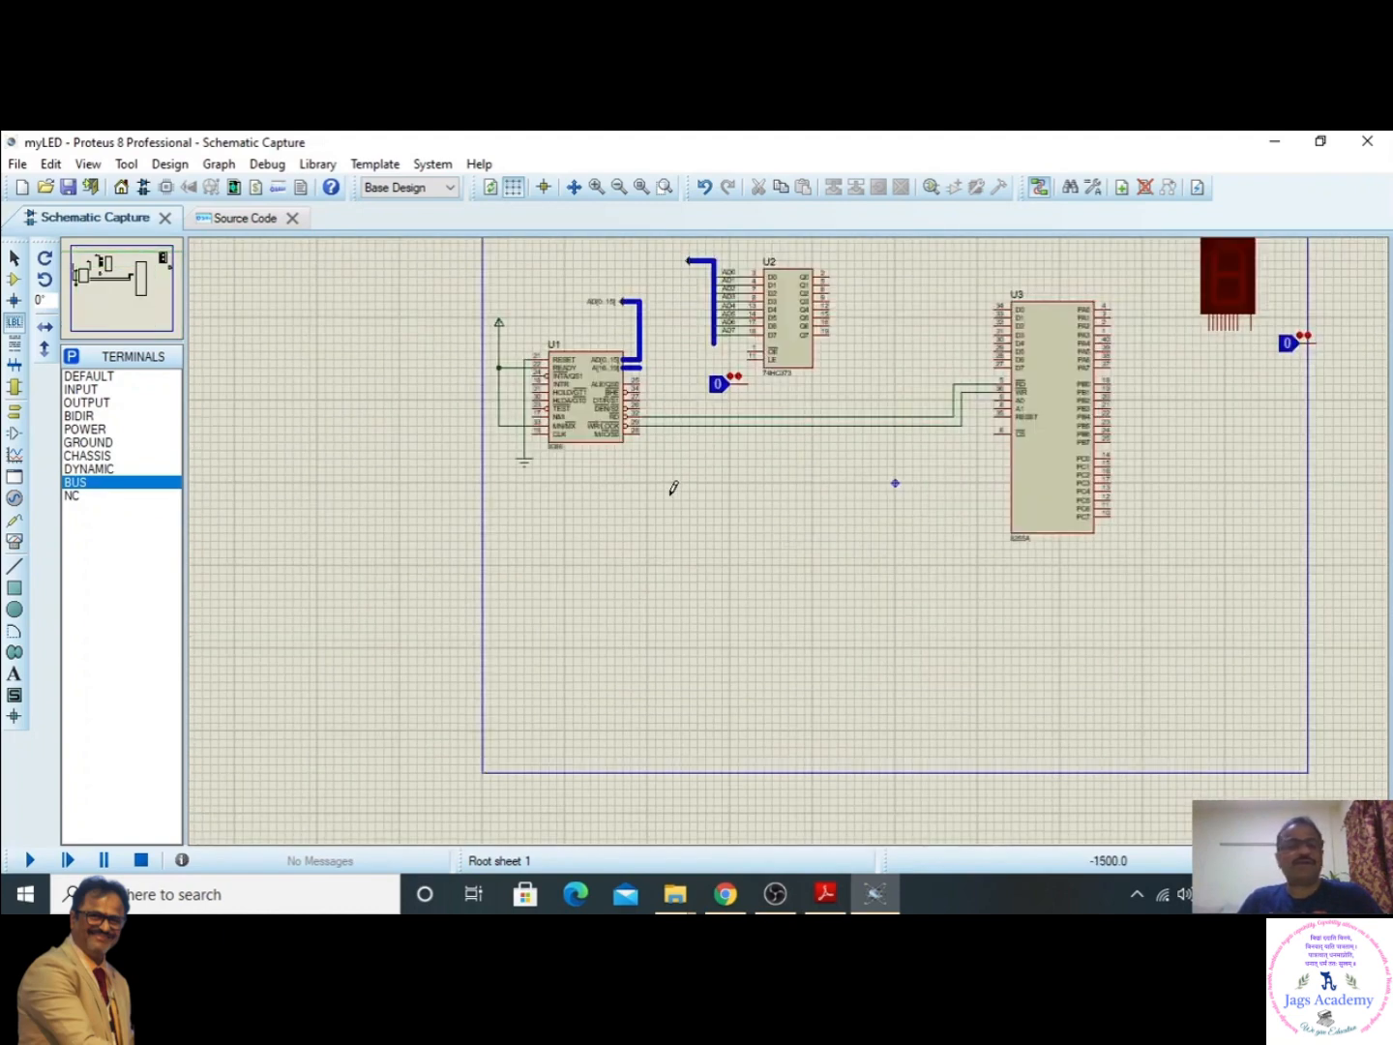
pyautogui.click(120, 288)
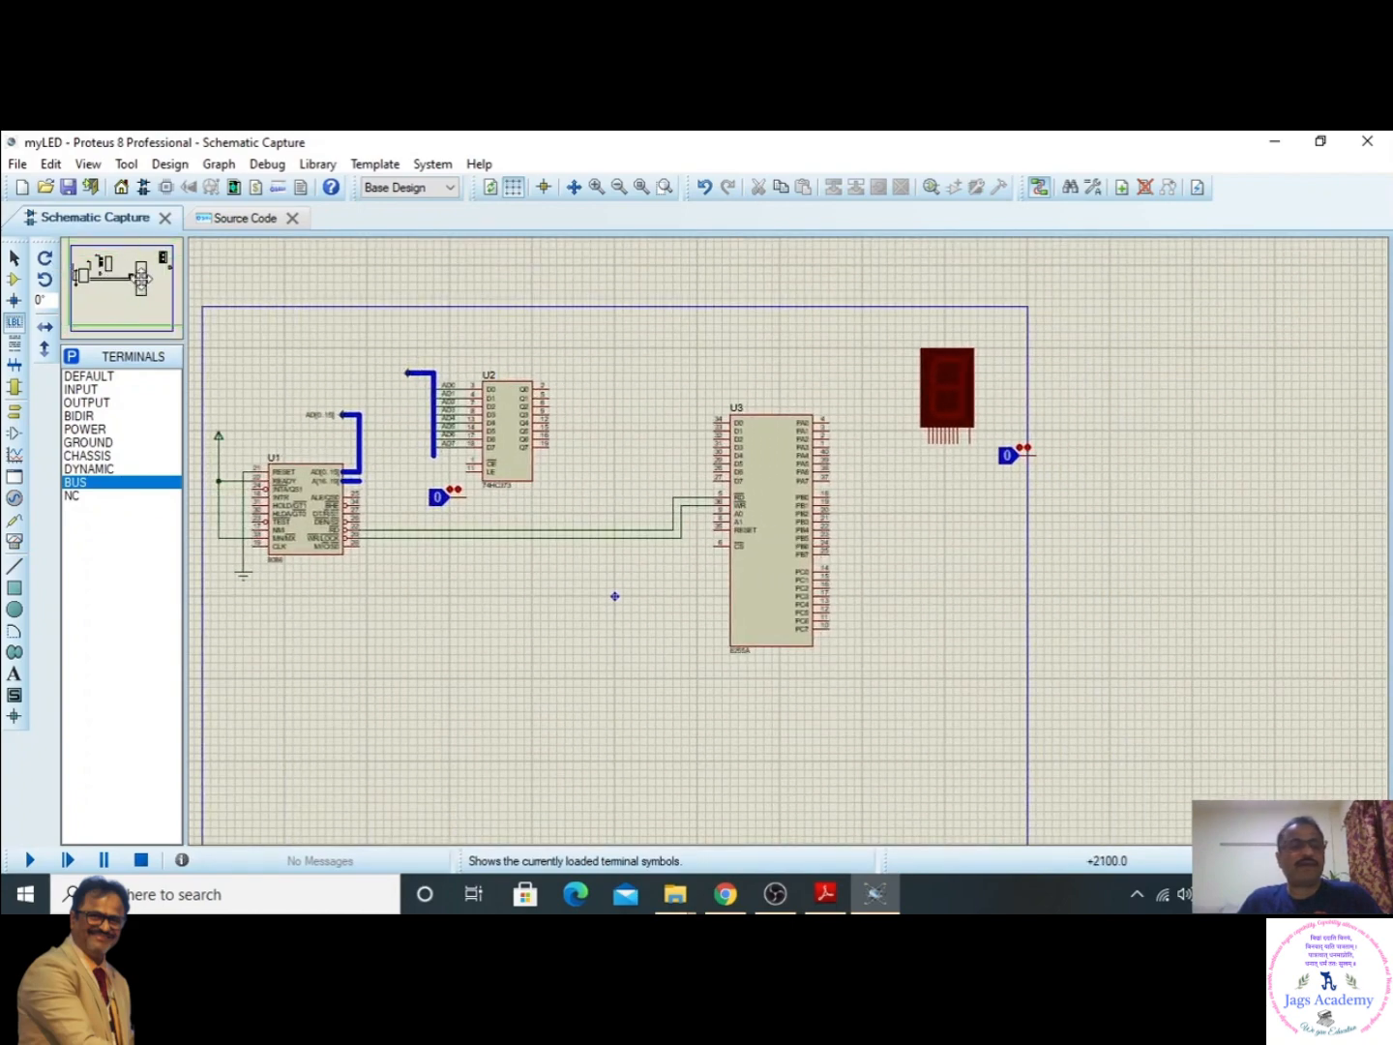
pyautogui.scroll(-1, 130, 278)
pyautogui.scroll(4, 130, 279)
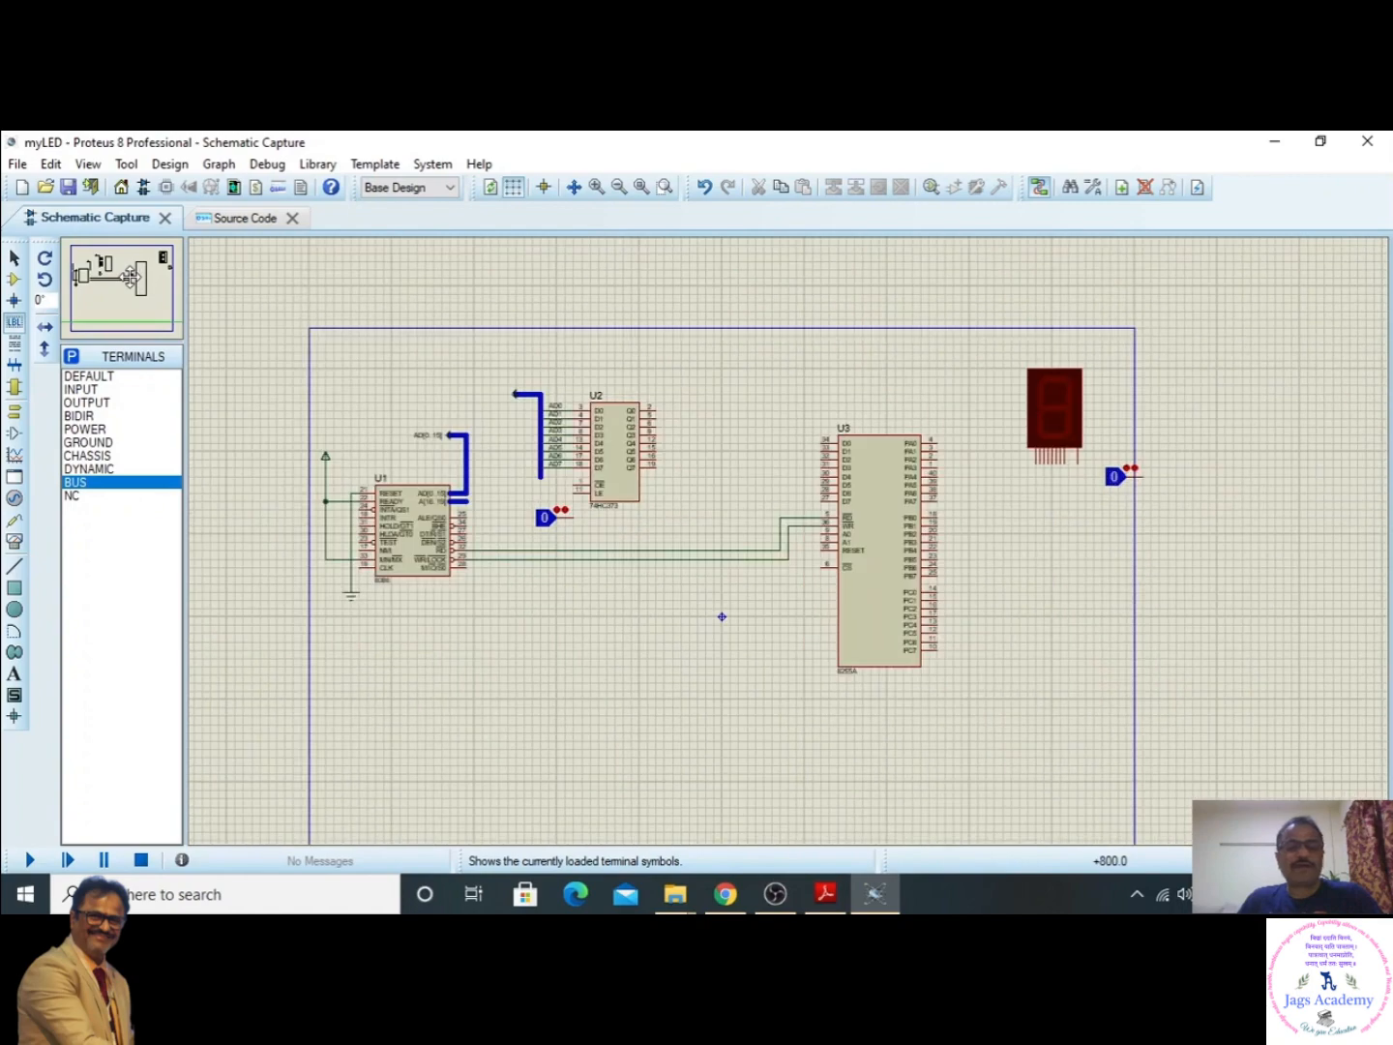
pyautogui.click(117, 275)
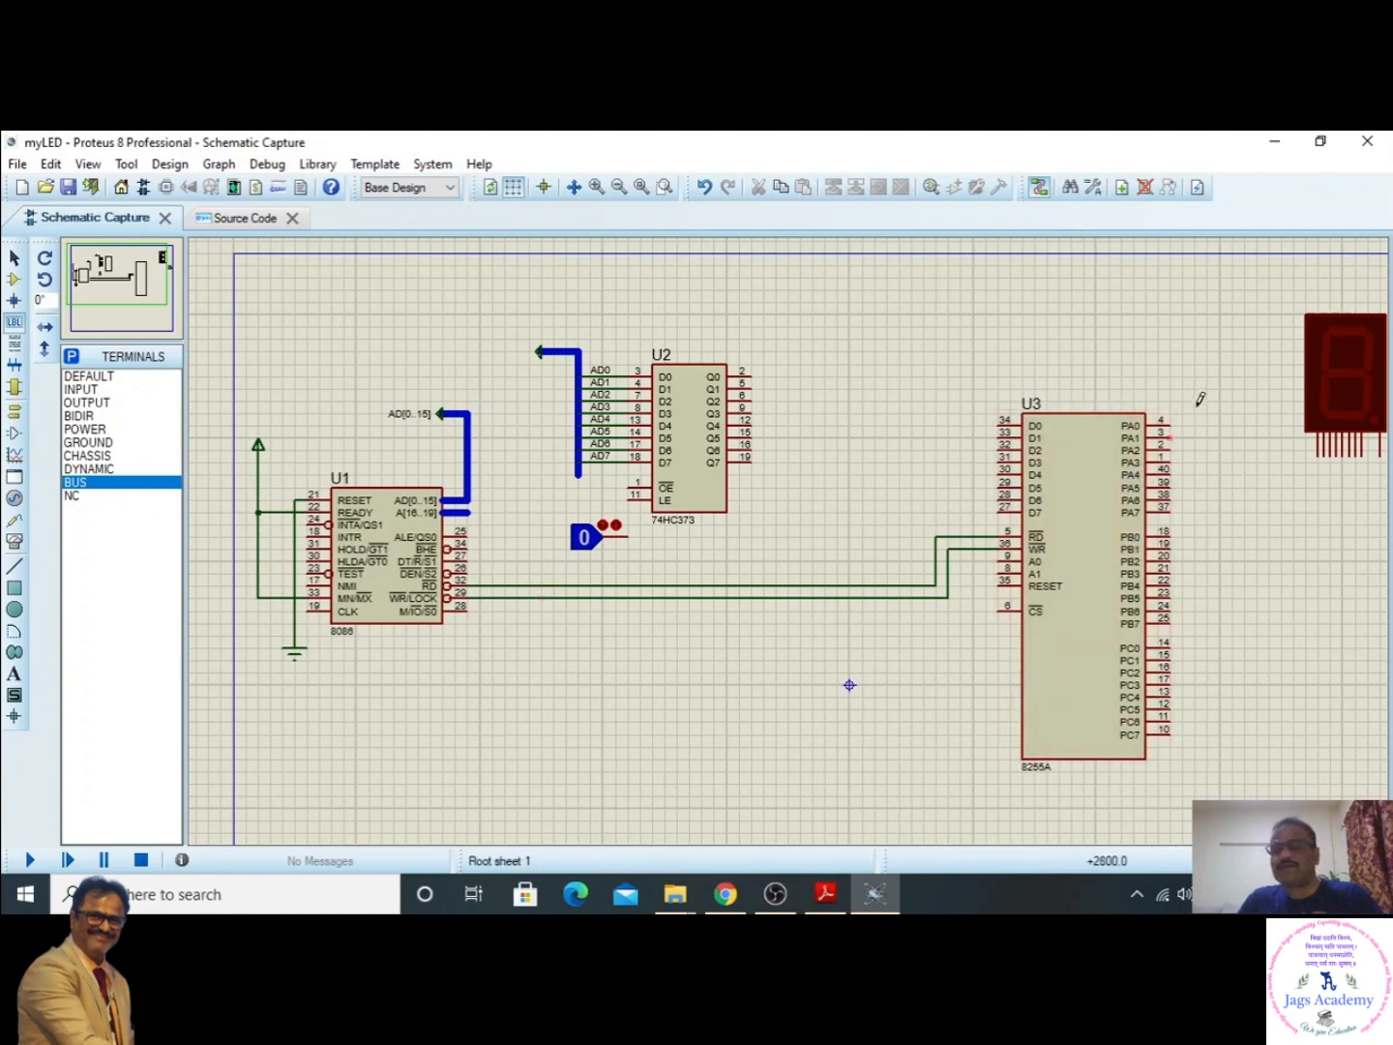
pyautogui.click(1172, 422)
pyautogui.click(1246, 487)
pyautogui.click(1318, 456)
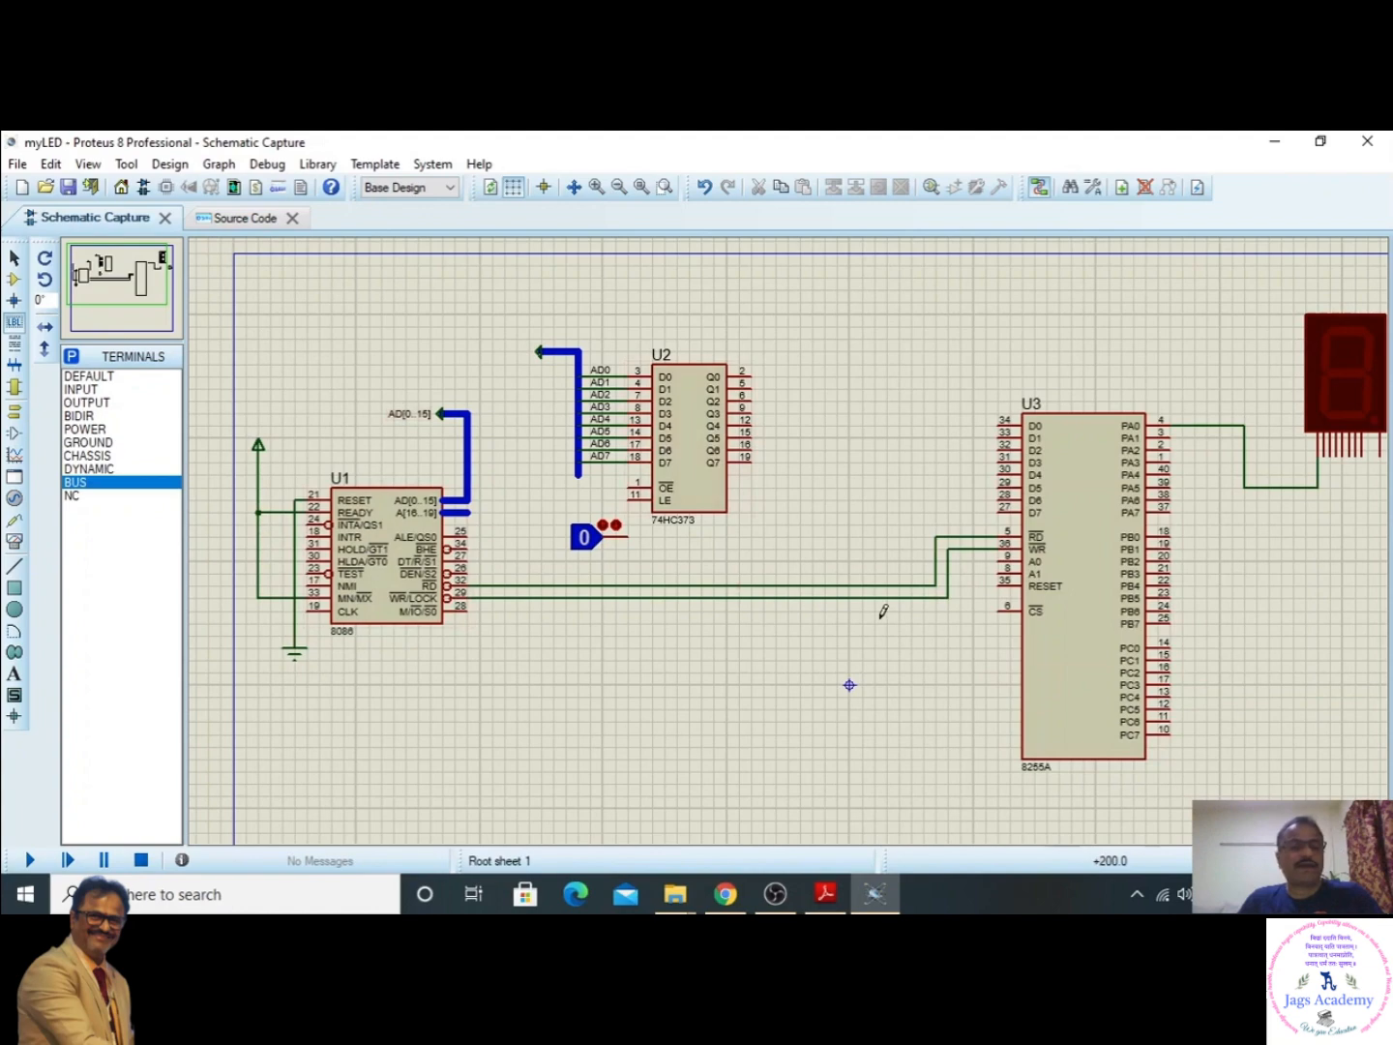
# - Set the 8086's Internal Memory Size property to 0x10000
pyautogui.doubleClick(389, 574)
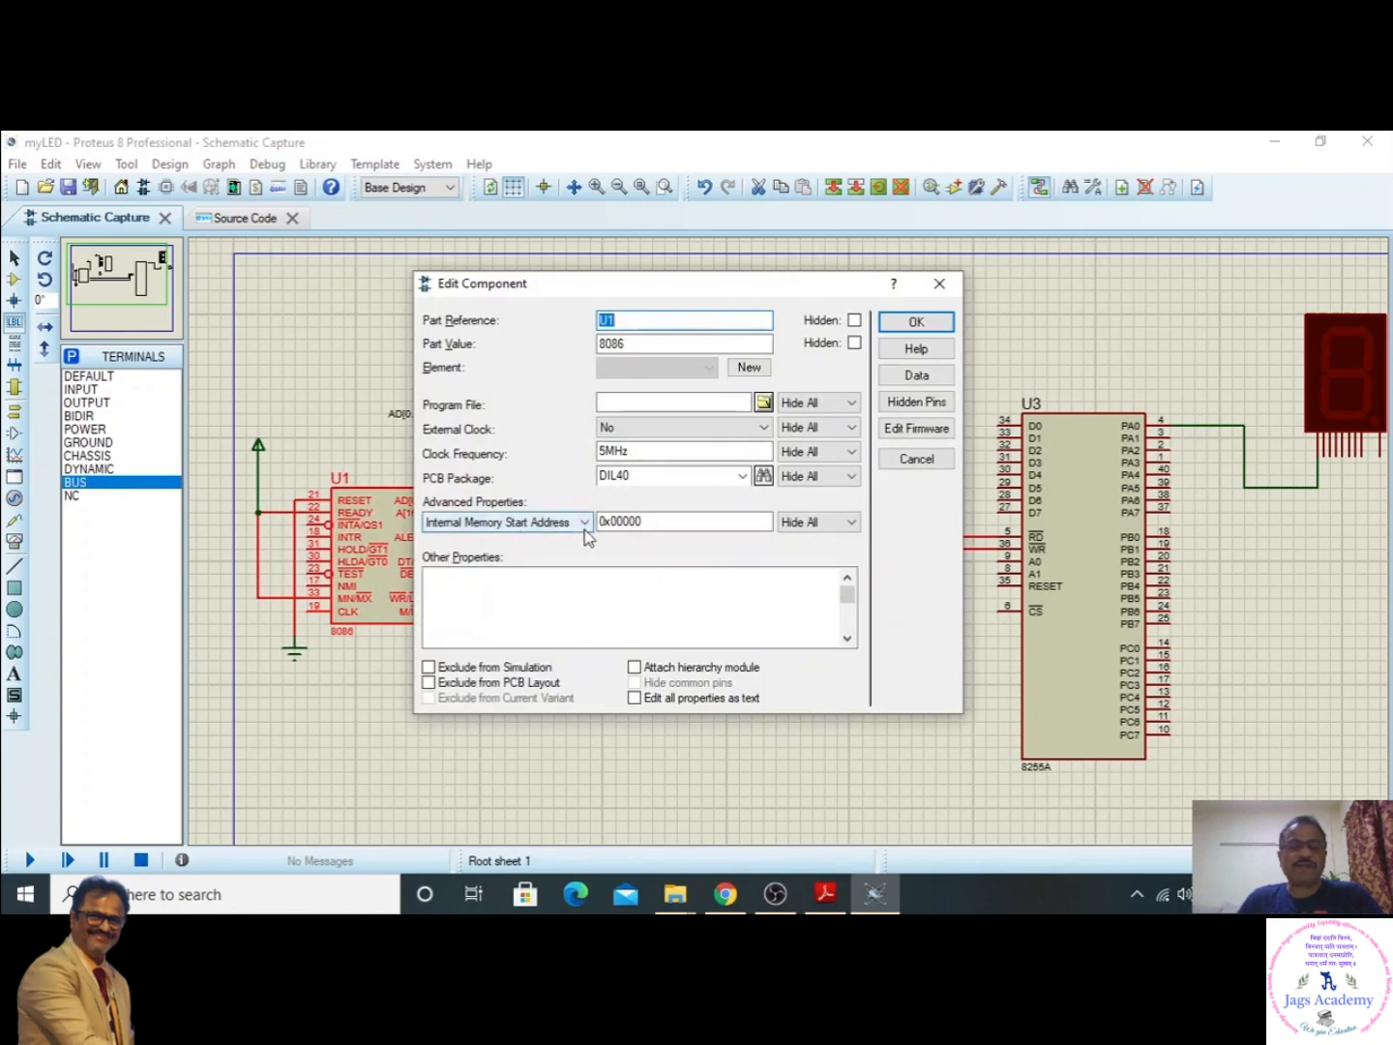
pyautogui.click(585, 522)
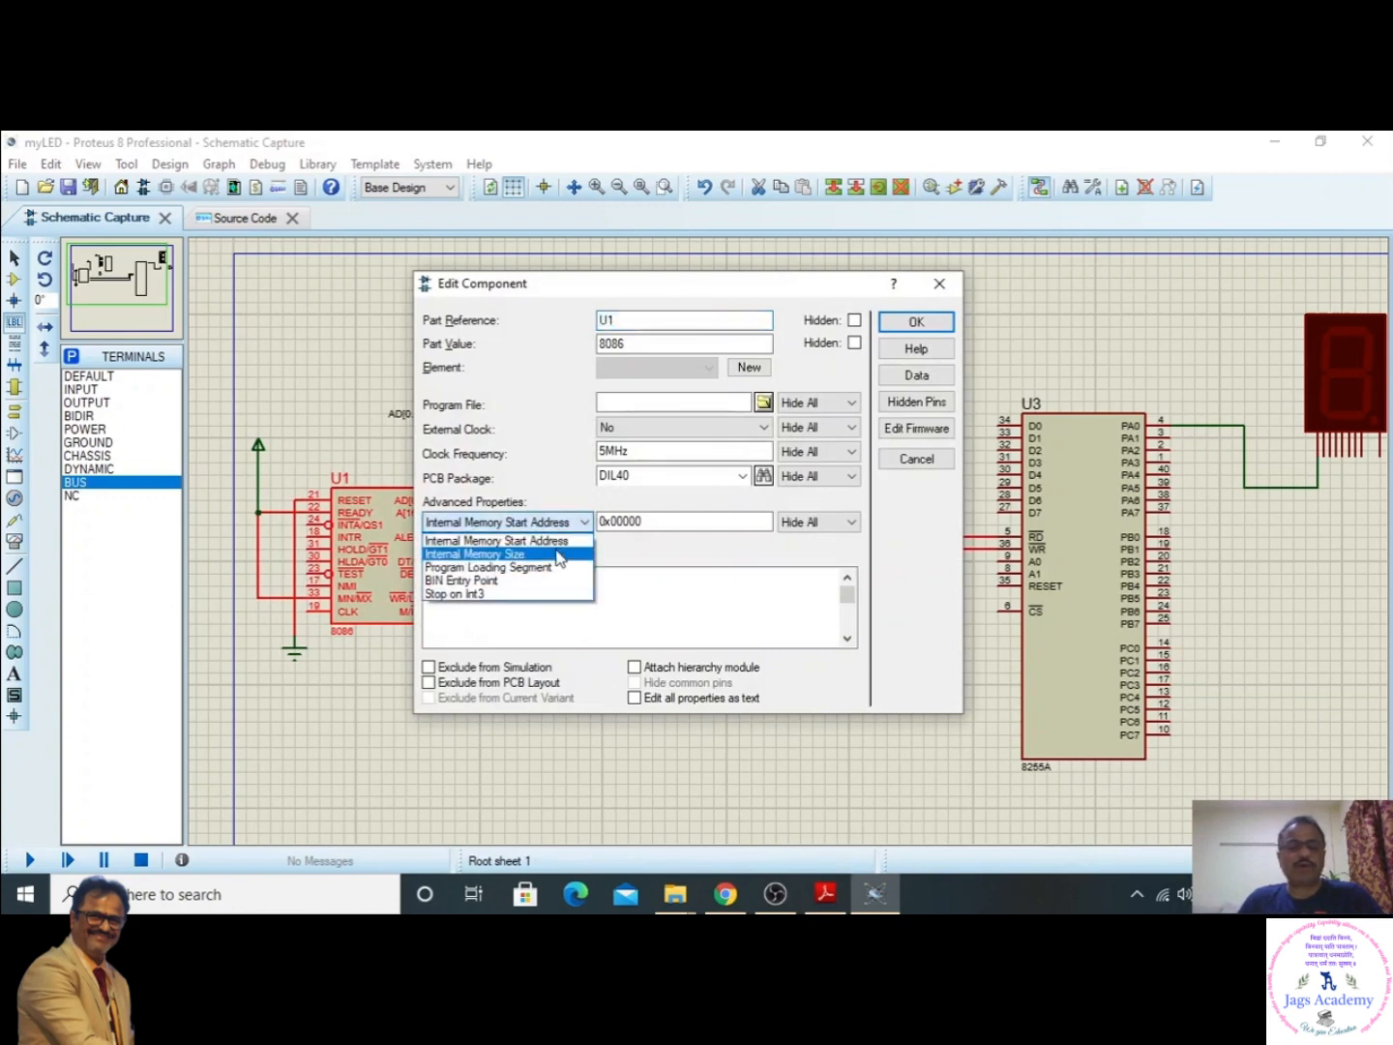
pyautogui.click(559, 554)
pyautogui.click(615, 520)
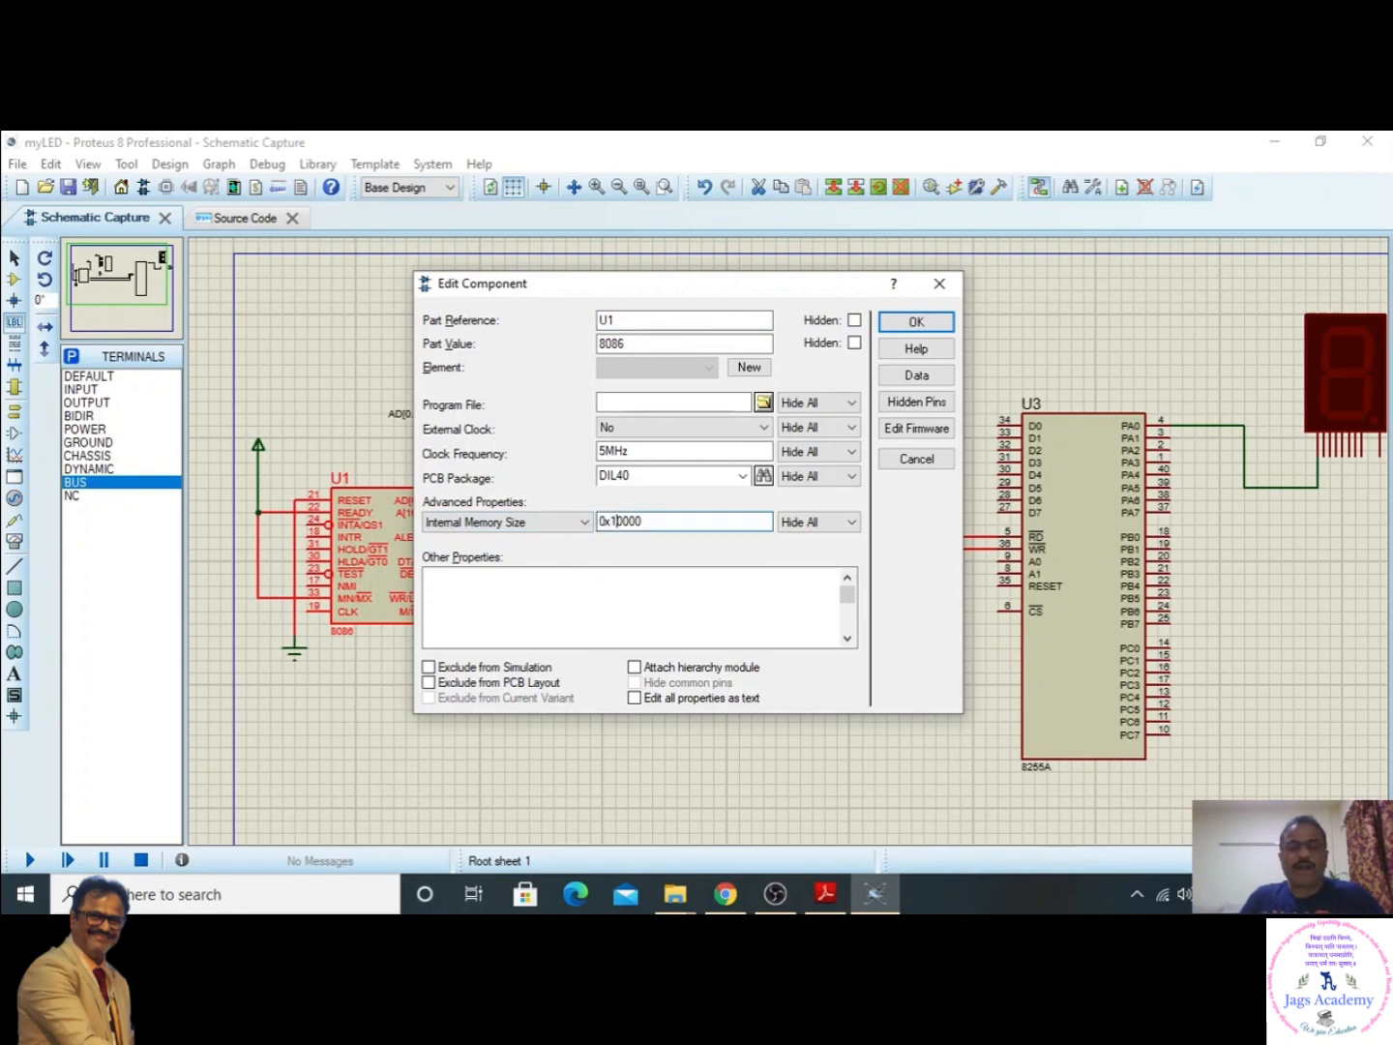
pyautogui.write('1')
pyautogui.click(913, 321)
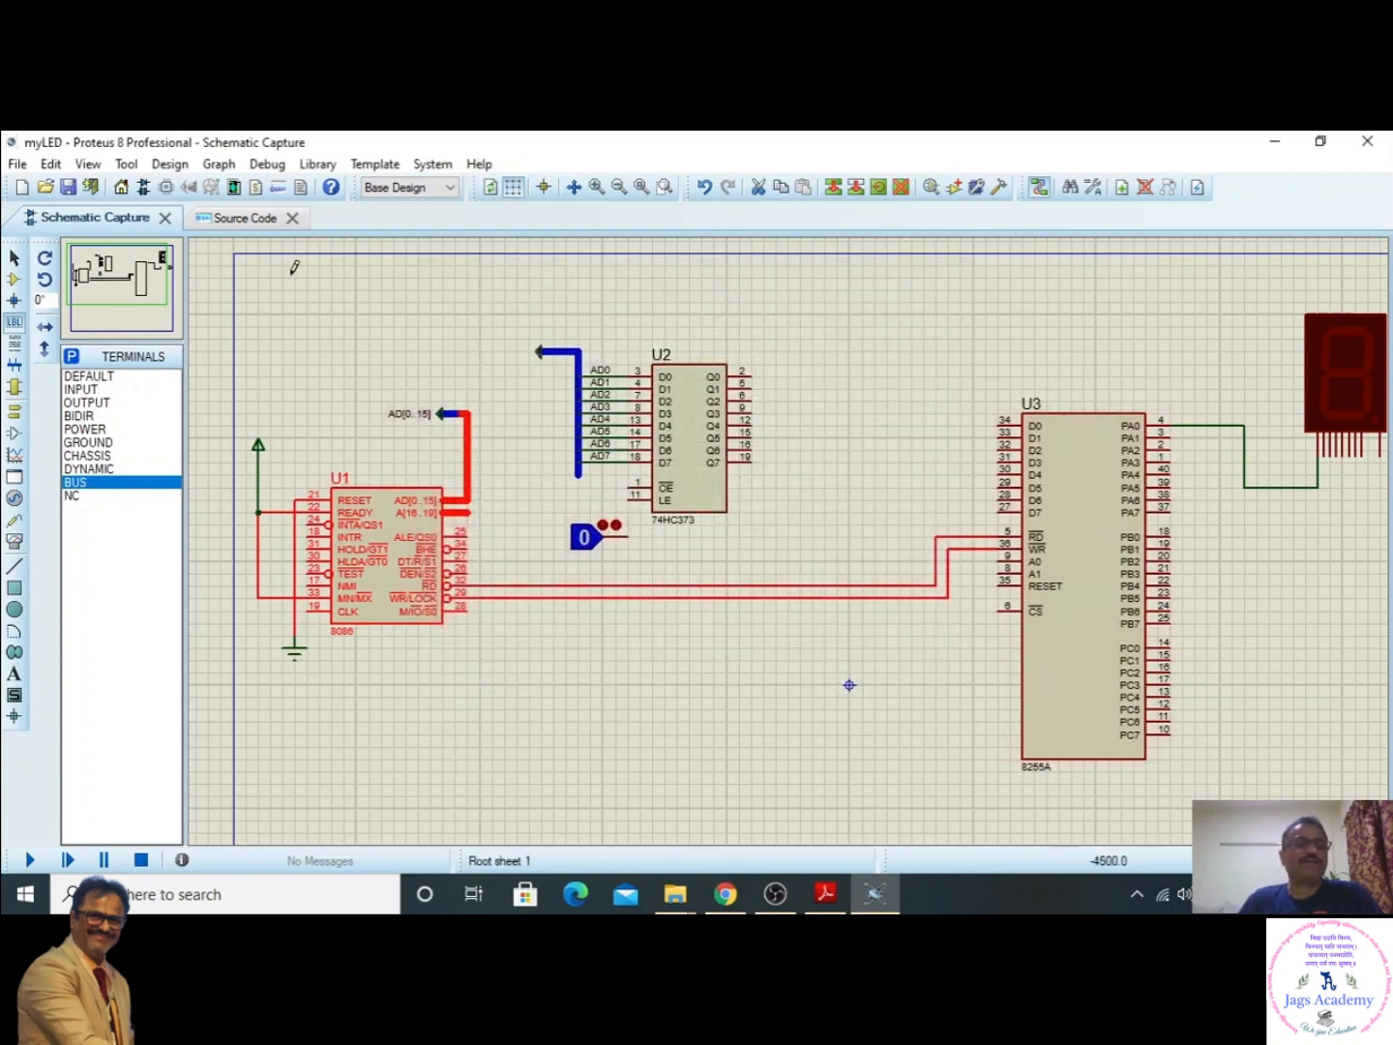
# - Open the project's source code and delete the template code in main.asm from CODE SEGMENT through END START, keeping the header comments
pyautogui.click(249, 219)
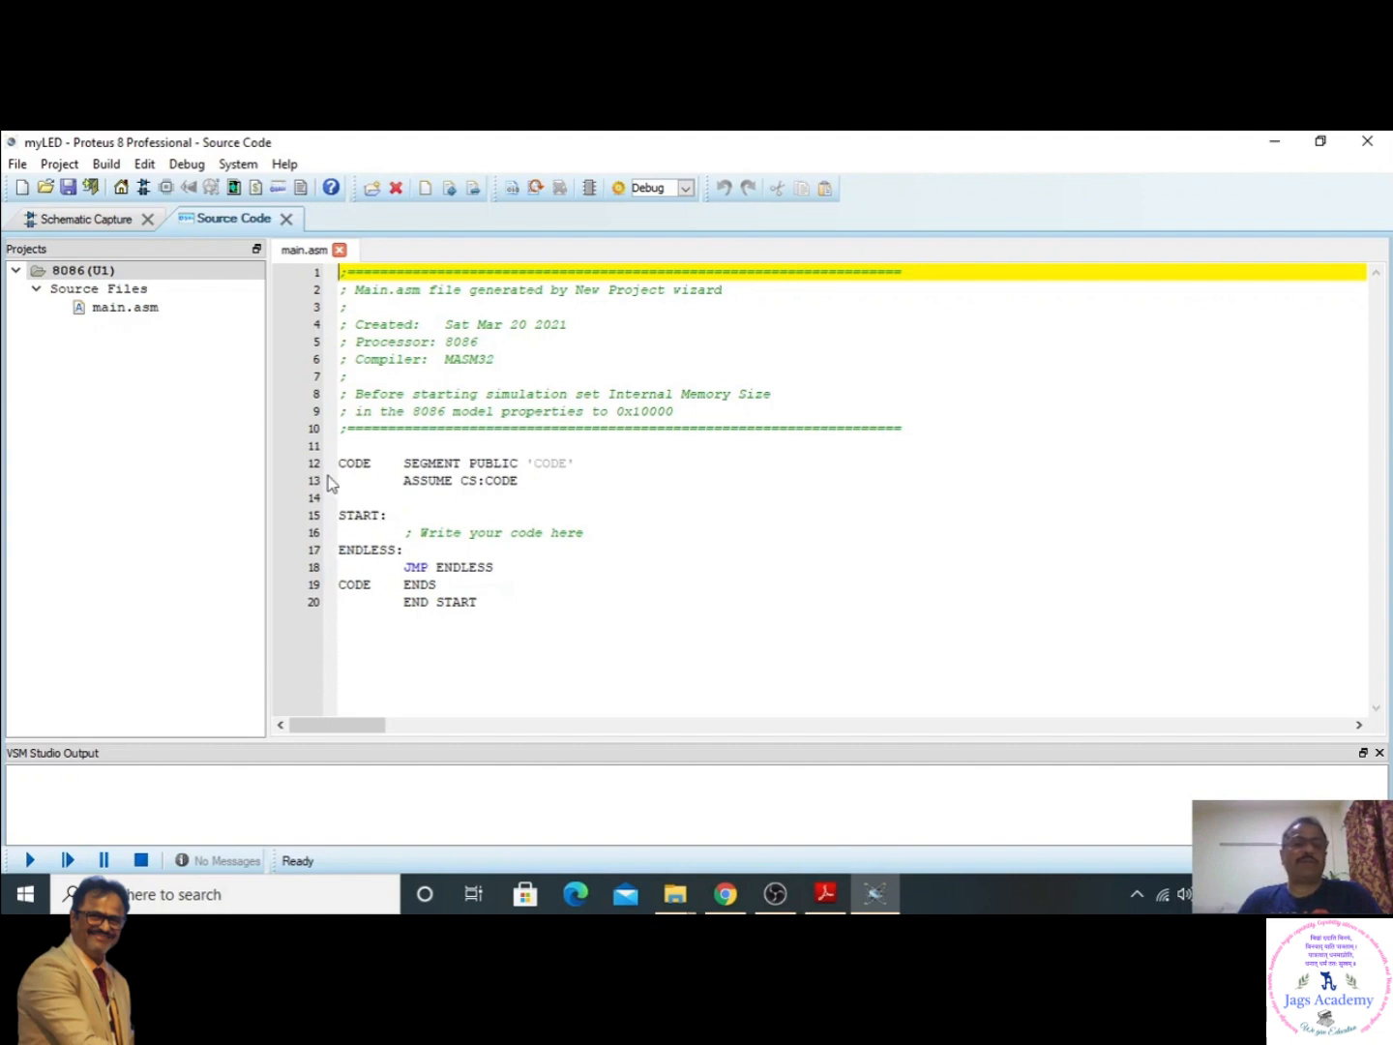
pyautogui.moveTo(339, 463); pyautogui.dragTo(494, 600)
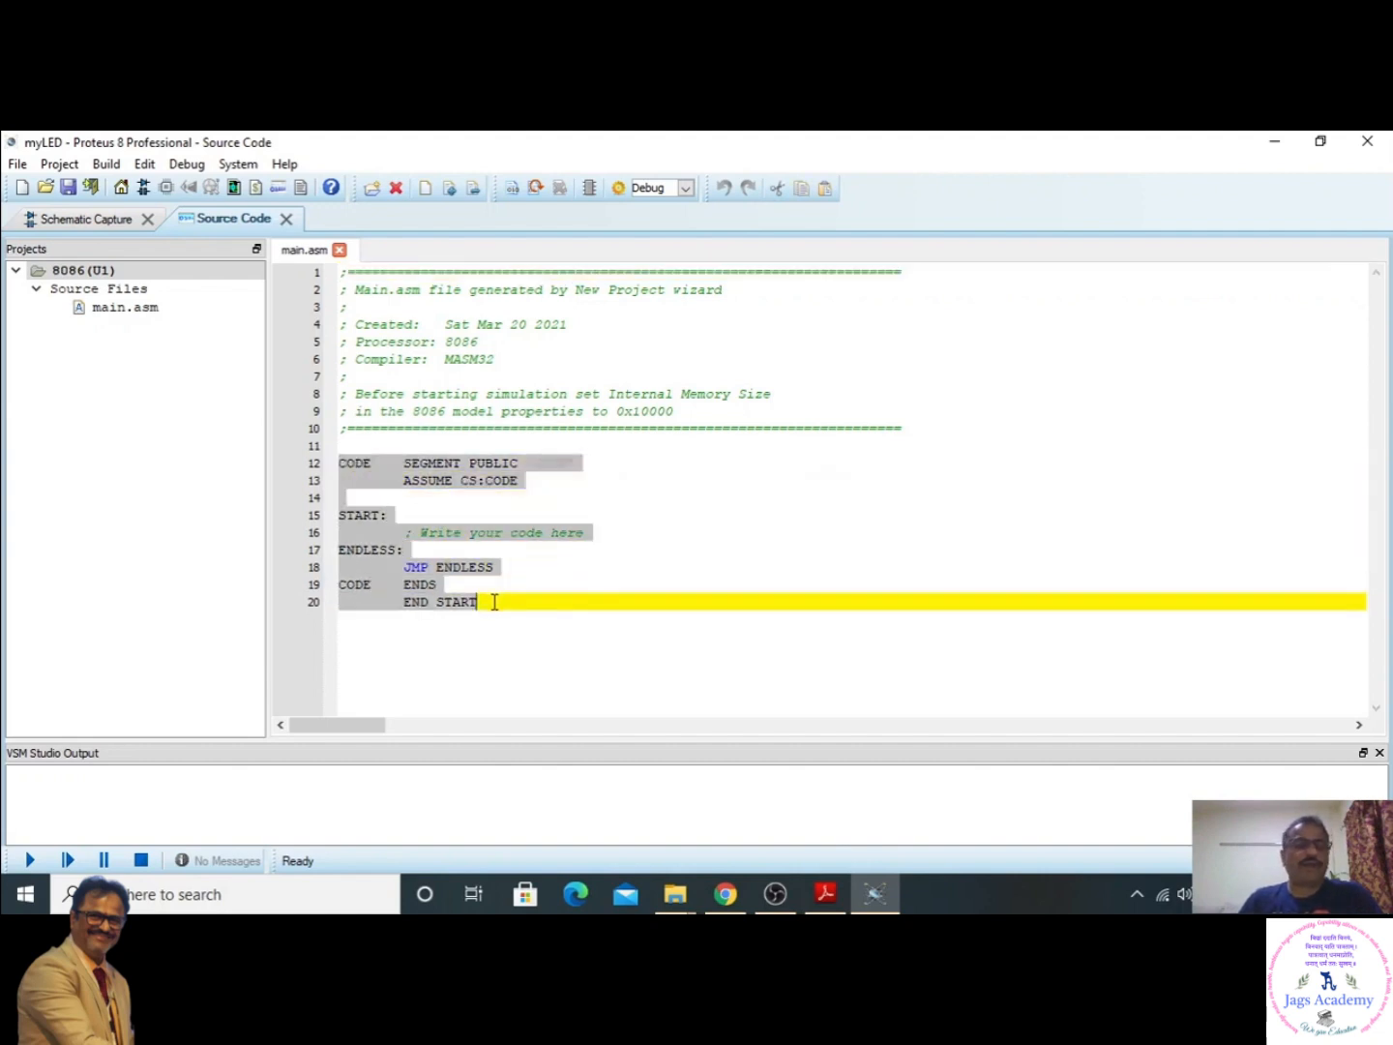
pyautogui.press('Delete')
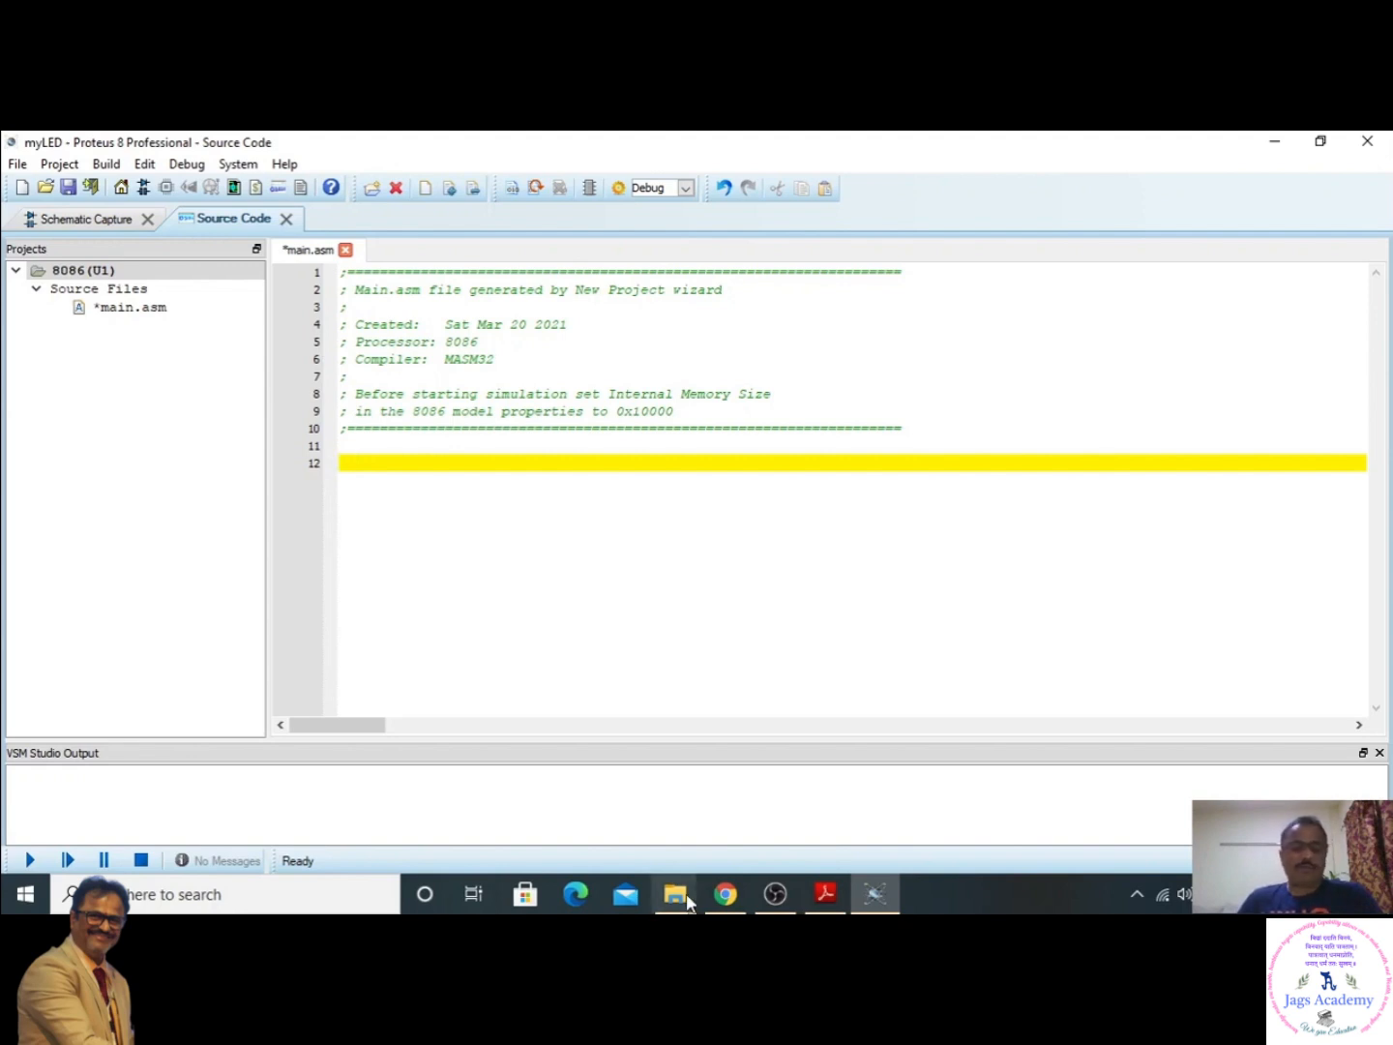
# - Find the CODE SEGMENT listing in Proetus_7SEGMENT_LED.pdf in Adobe Reader, and return to the Proteus source code
pyautogui.click(825, 893)
pyautogui.scroll(-5, 533, 561)
pyautogui.scroll(-6, 533, 561)
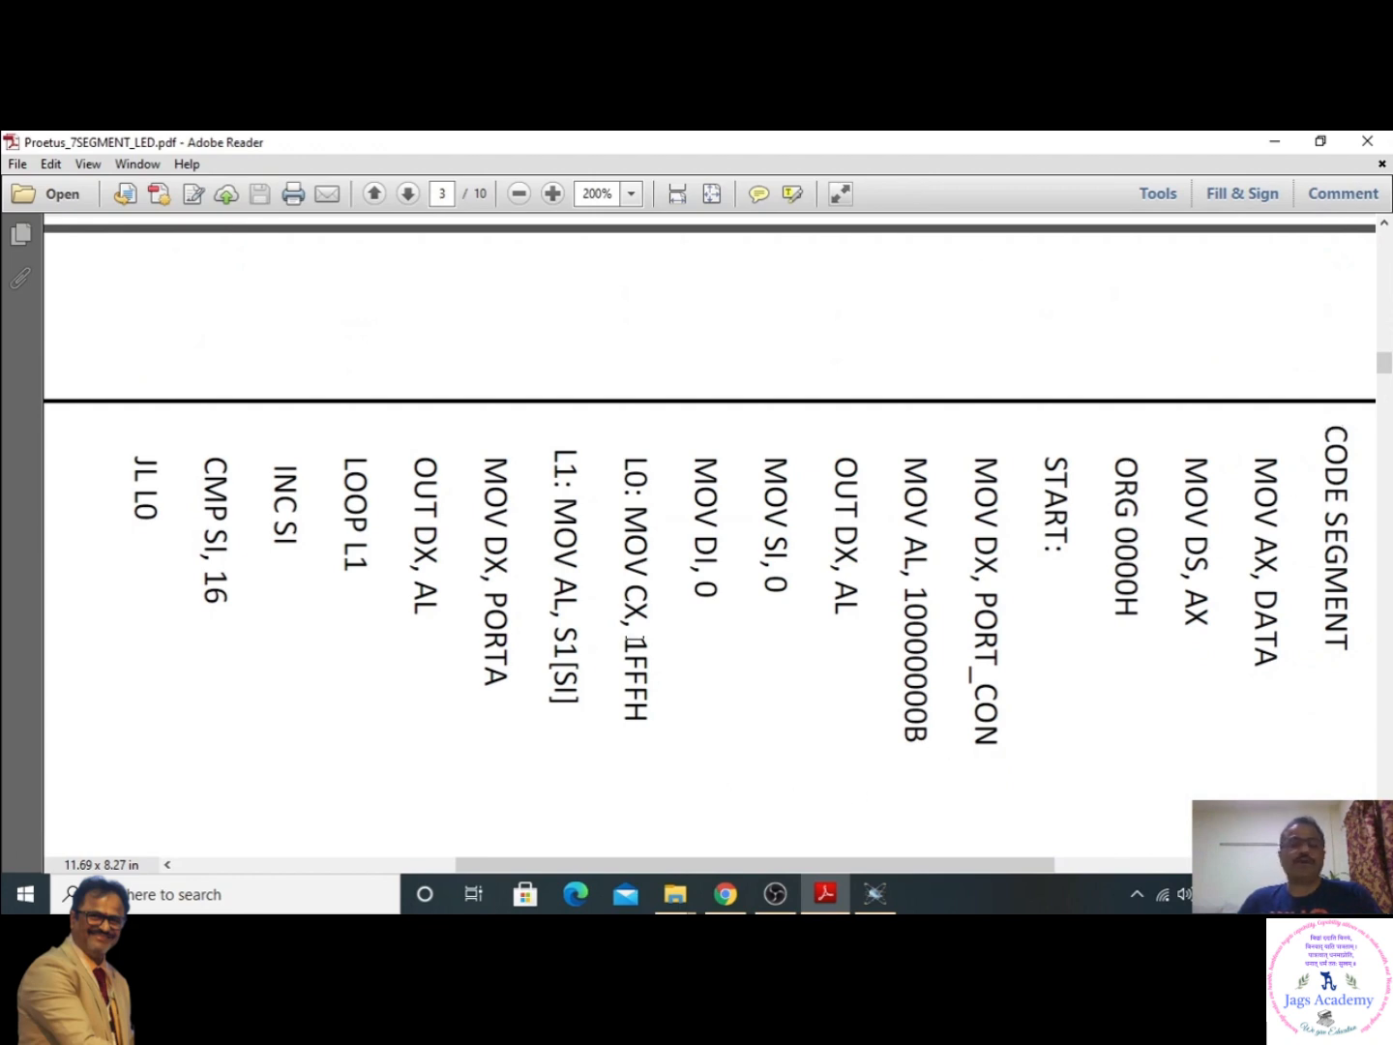
pyautogui.click(874, 893)
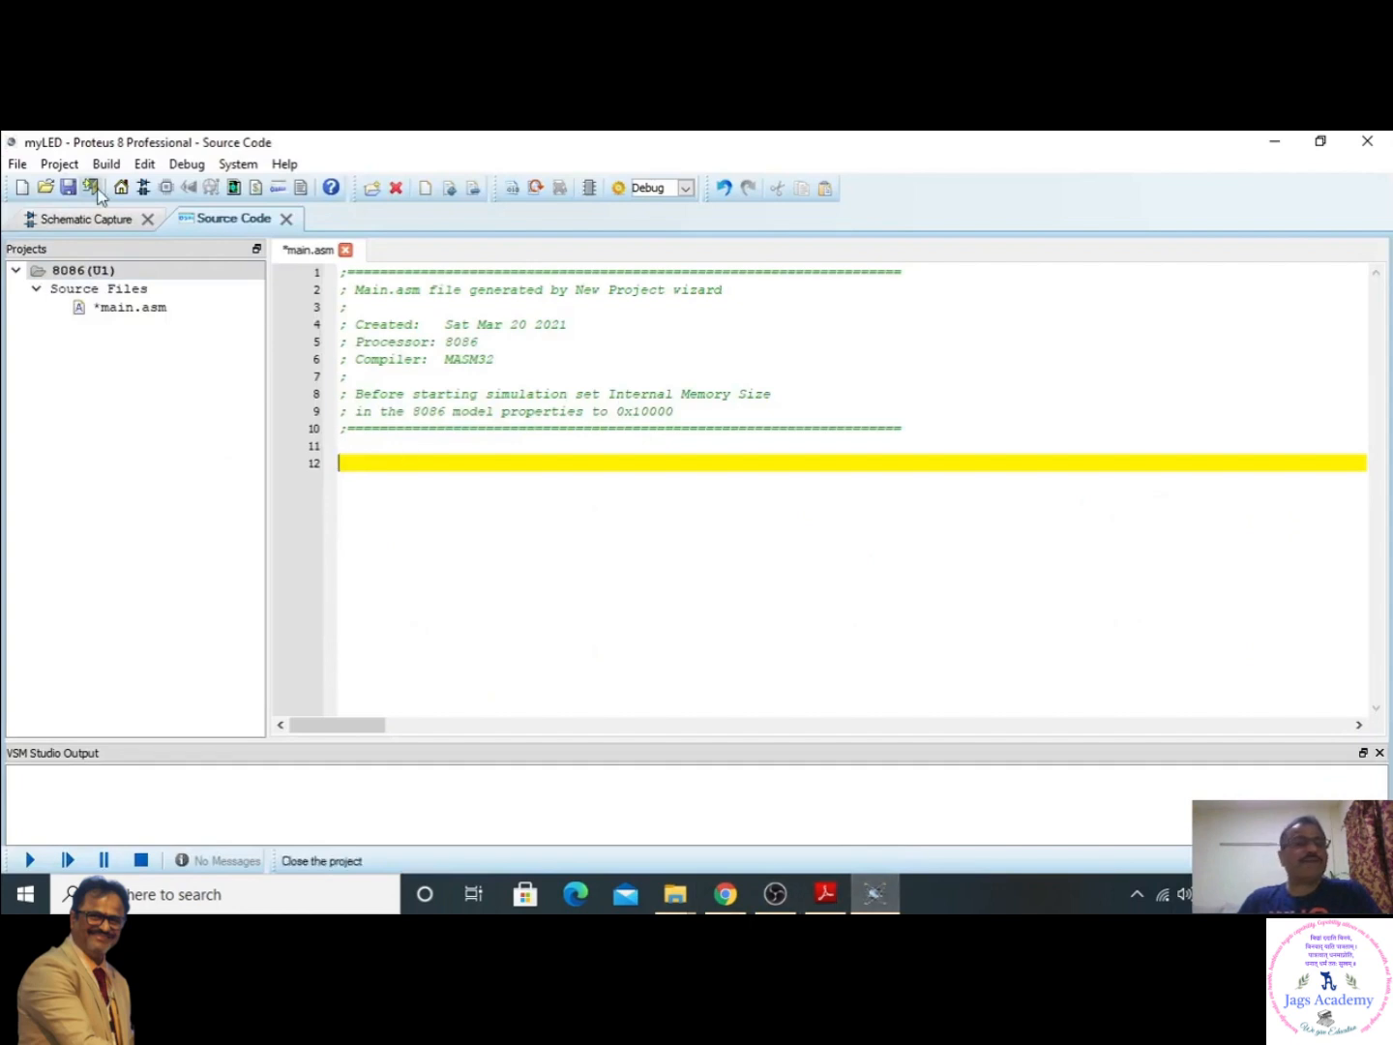
# - Undo the deletion in main.asm and delete the template code below the header comments again
pyautogui.click(133, 168)
pyautogui.click(172, 187)
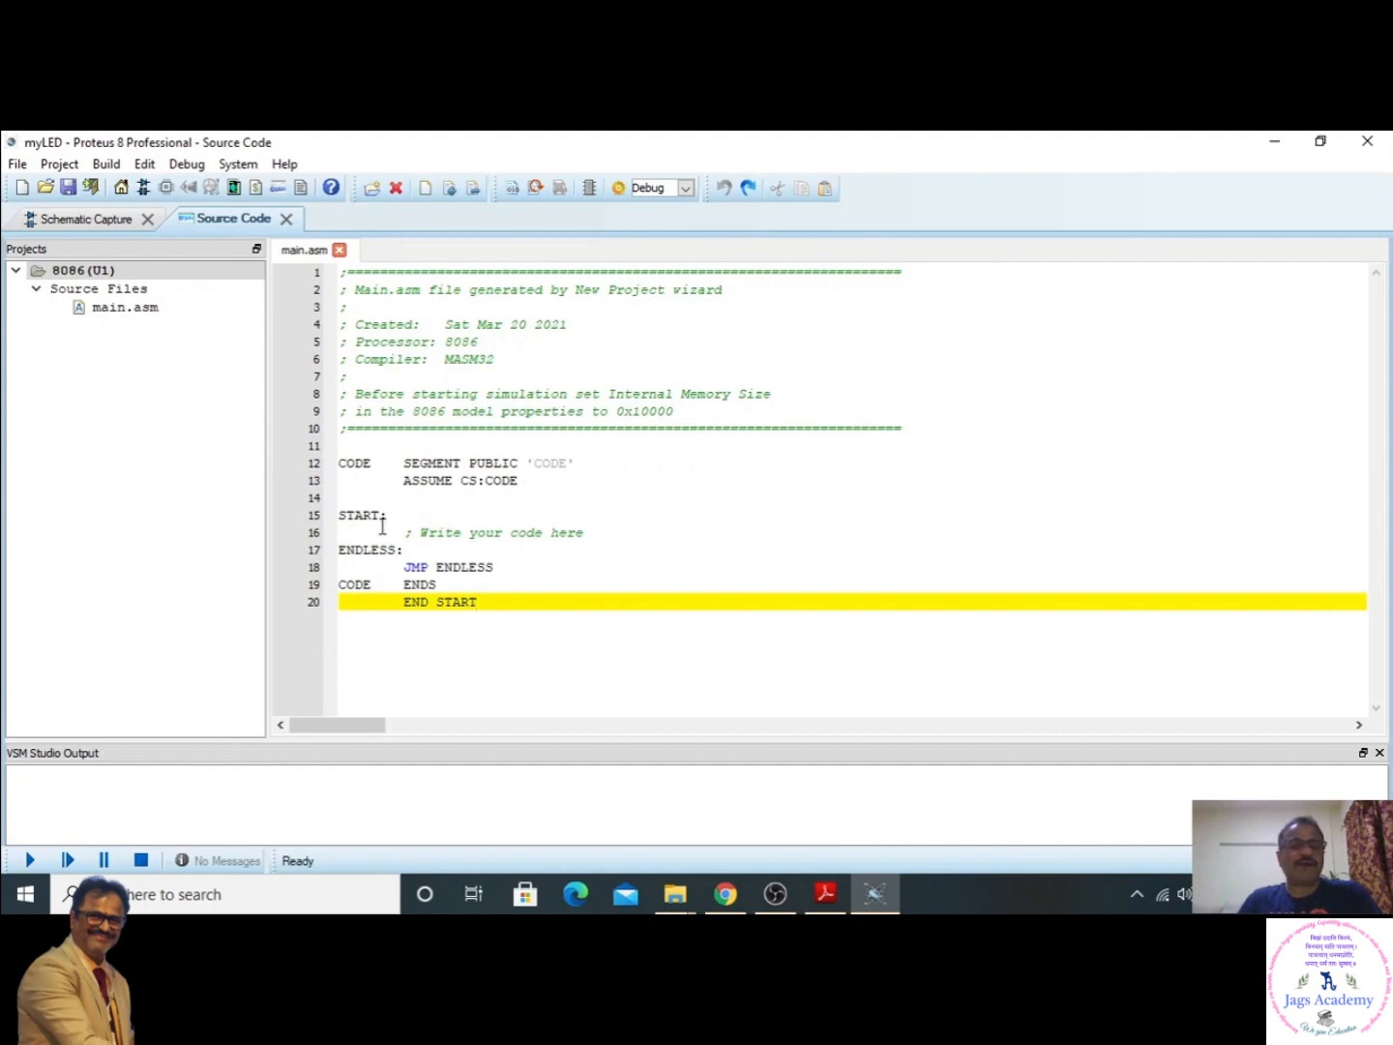
pyautogui.click(341, 463)
pyautogui.moveTo(341, 464); pyautogui.dragTo(520, 609)
pyautogui.press('Delete')
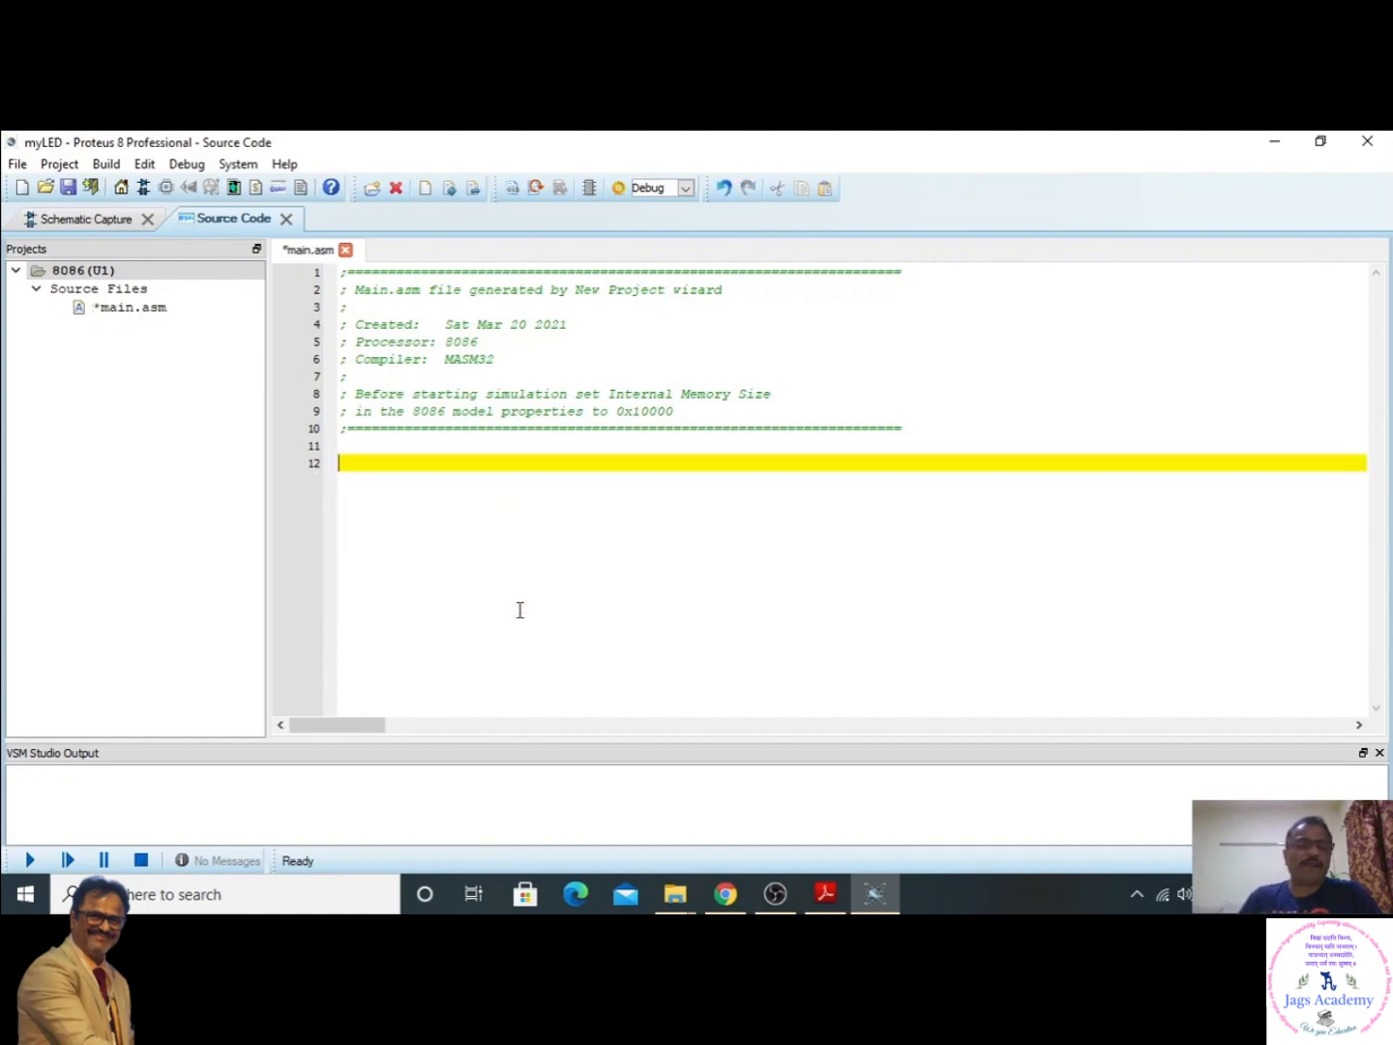
# - Switch to Proetus_7SEGMENT_LED.pdf in Adobe Reader and bring up the document's view options
pyautogui.click(825, 893)
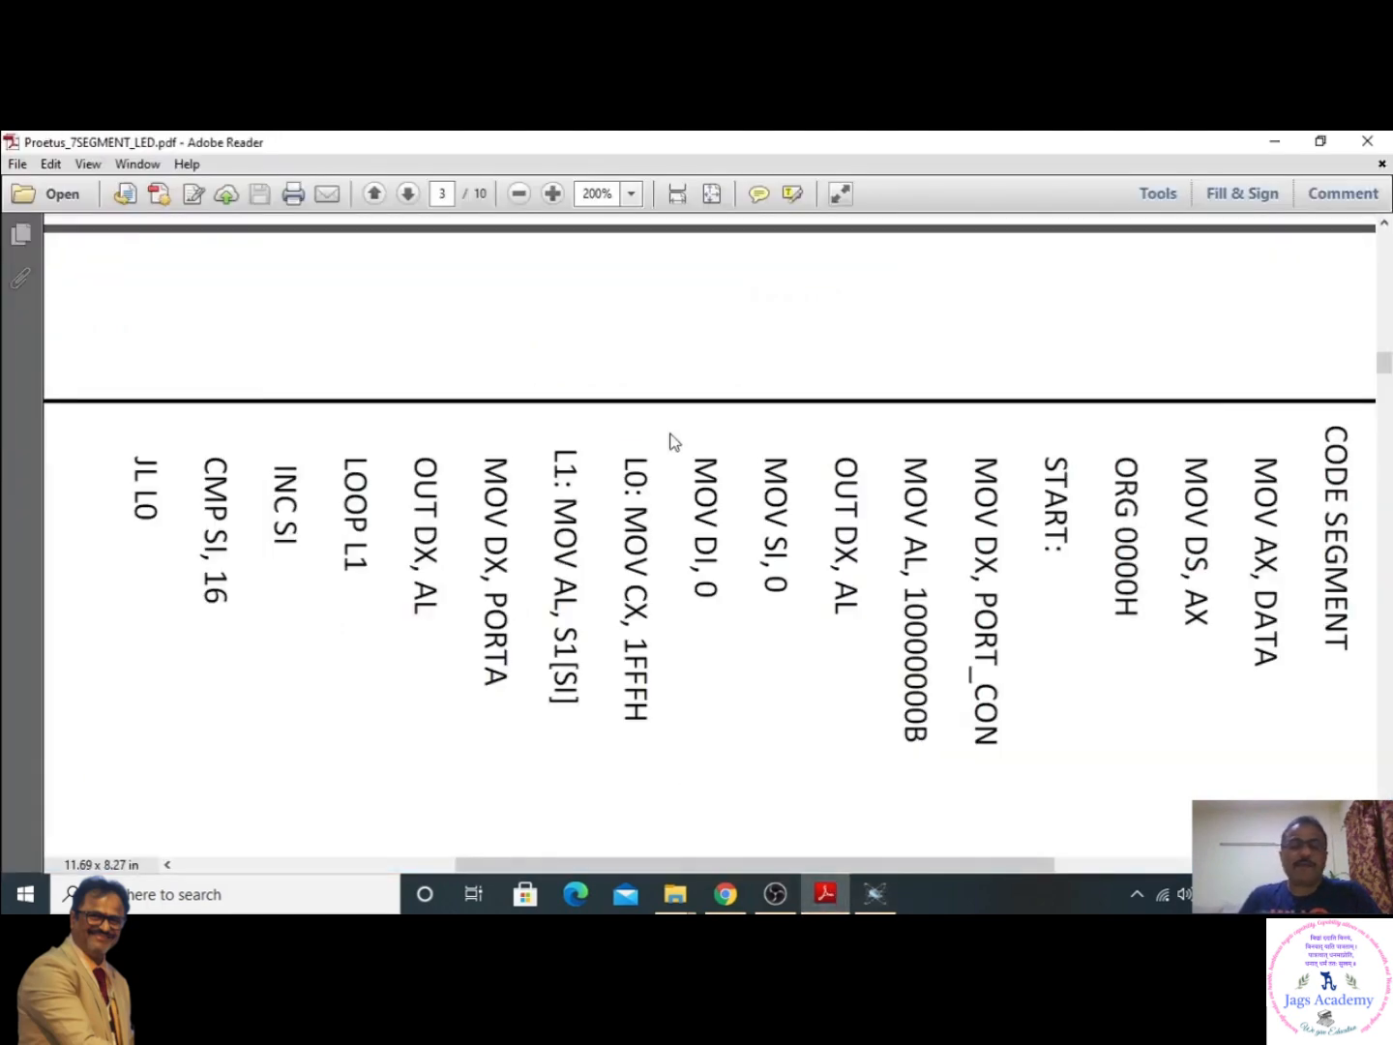
pyautogui.click(155, 166)
pyautogui.moveTo(88, 164)
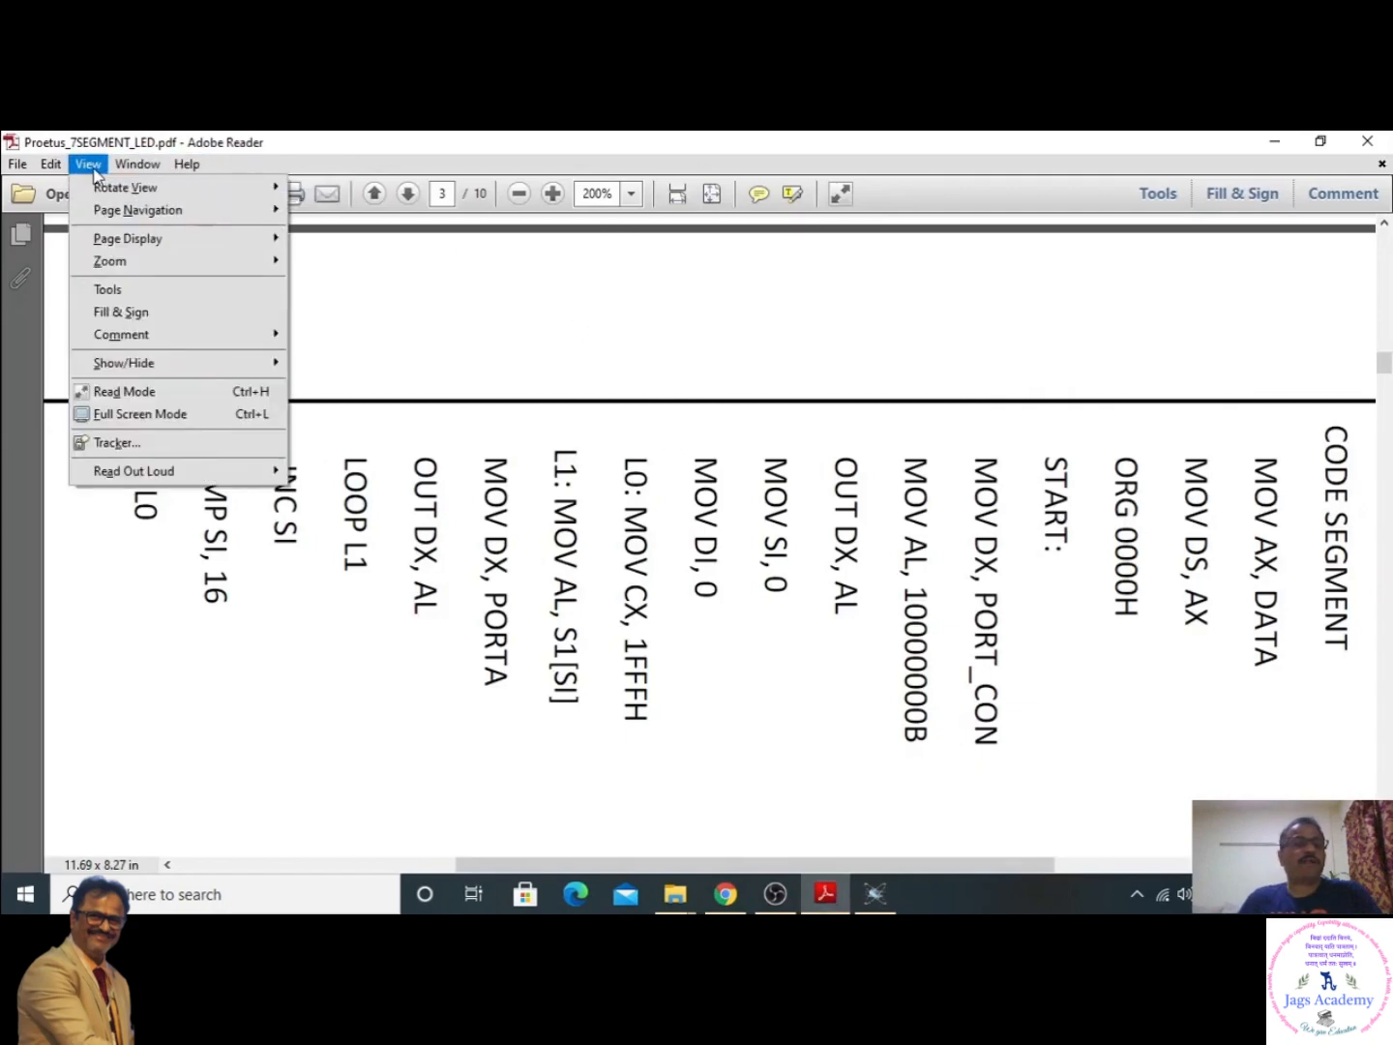